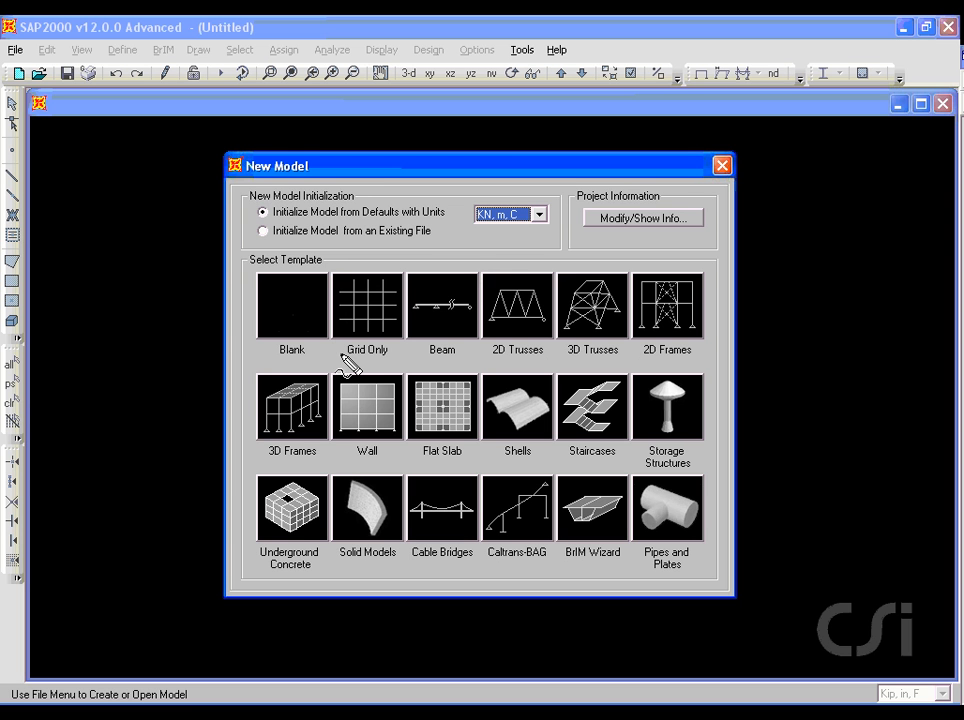
- Create a grid-only model in KN, m, C with 3 grid lines each in the X, Y and Z directions
drag(341, 353, 383, 352)
key(Escape)
click(378, 310)
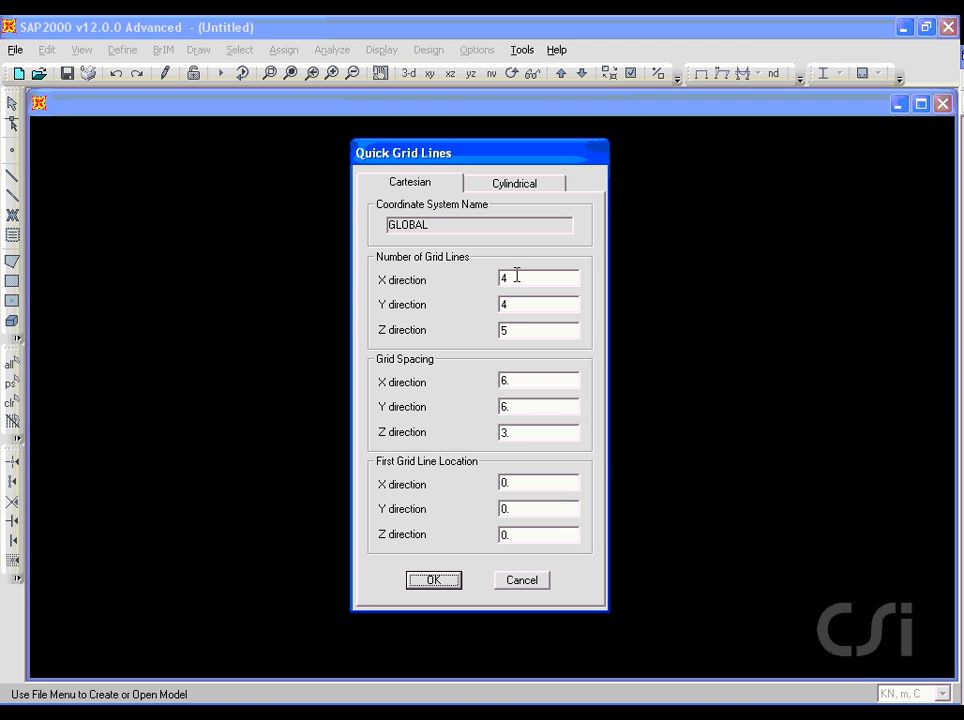
double_click(517, 276)
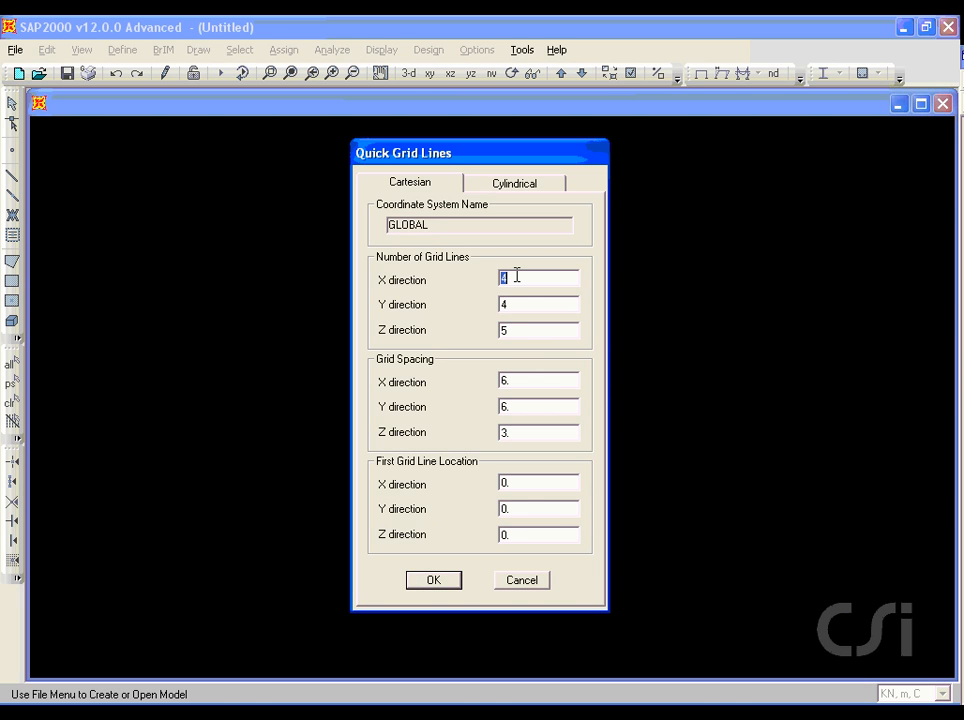
text(3)
double_click(508, 304)
text(3)
double_click(508, 329)
text(3)
click(436, 582)
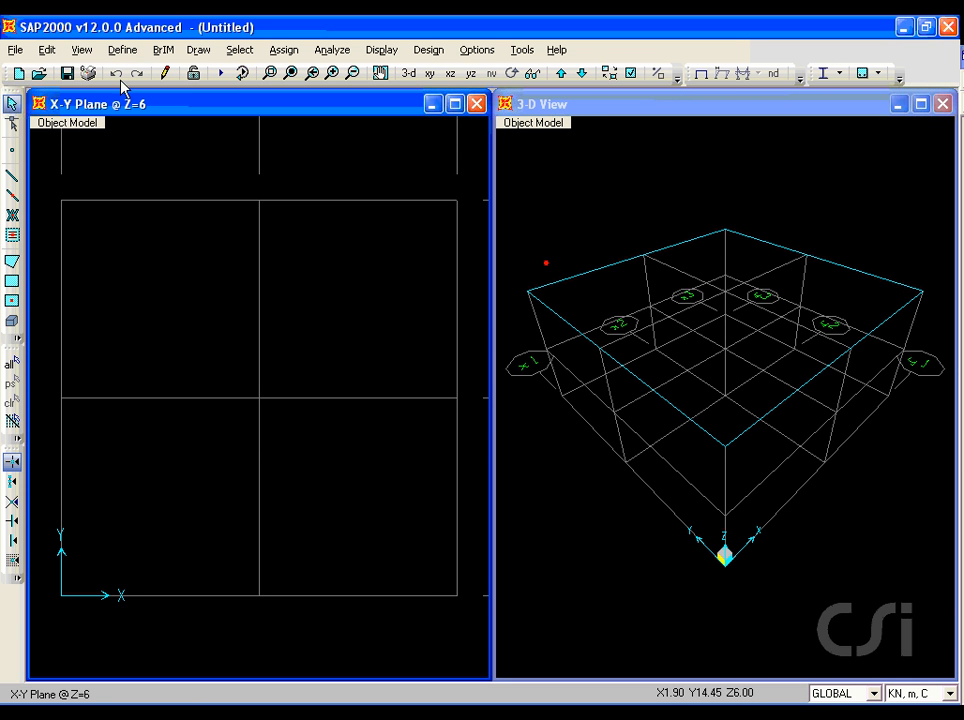
- Modify the GLOBAL grid system, setting the X ordinates to -100, 0 and 100 for x1, x2 and x3
click(122, 52)
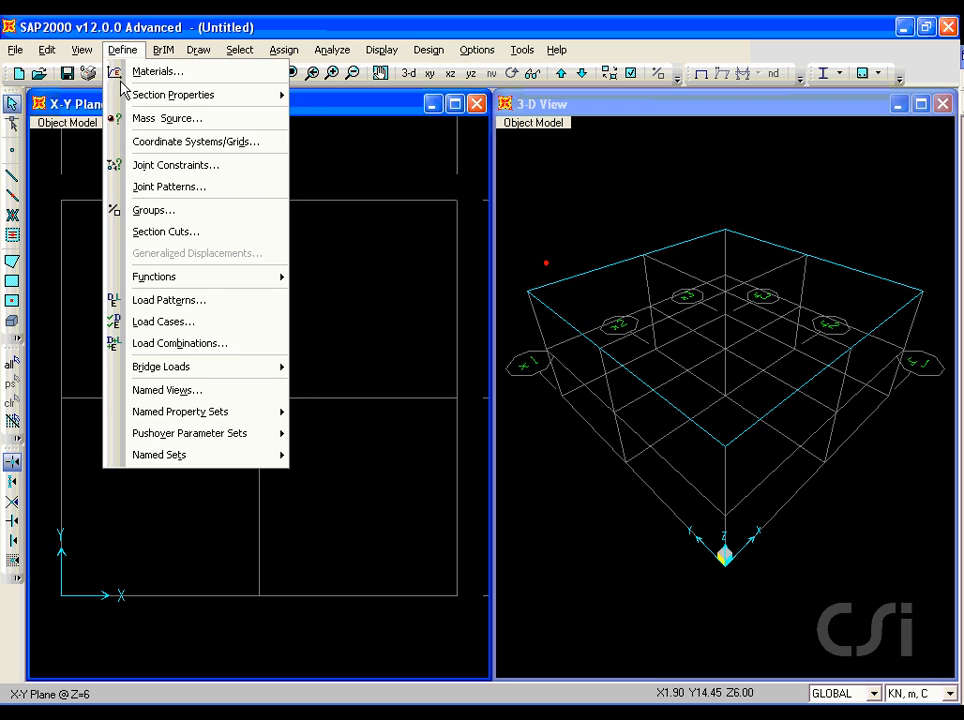
click(254, 143)
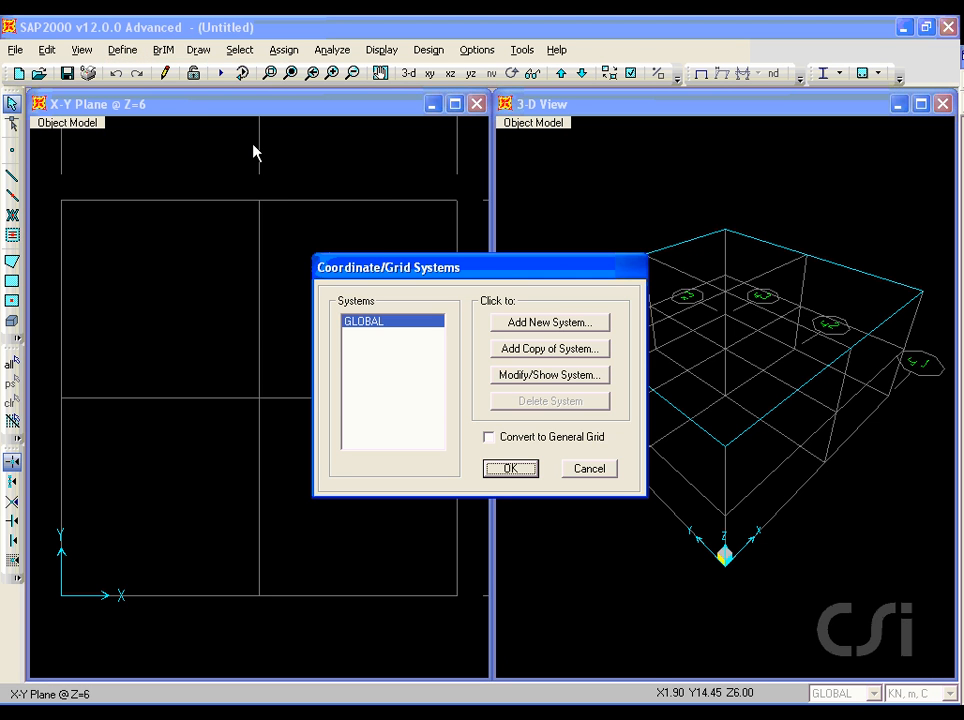
click(545, 376)
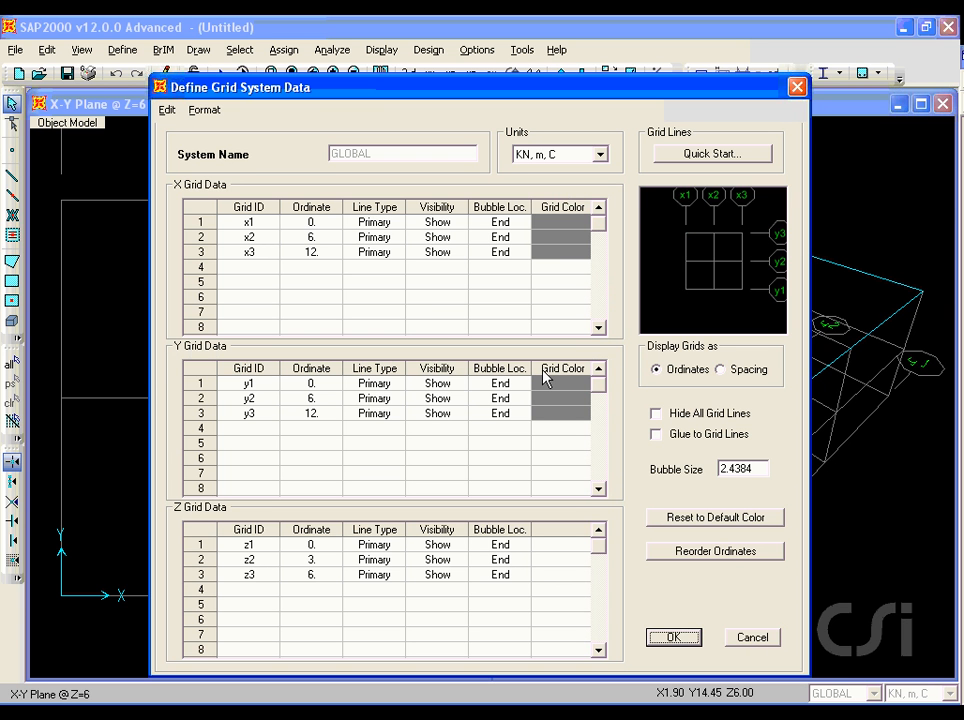
click(318, 223)
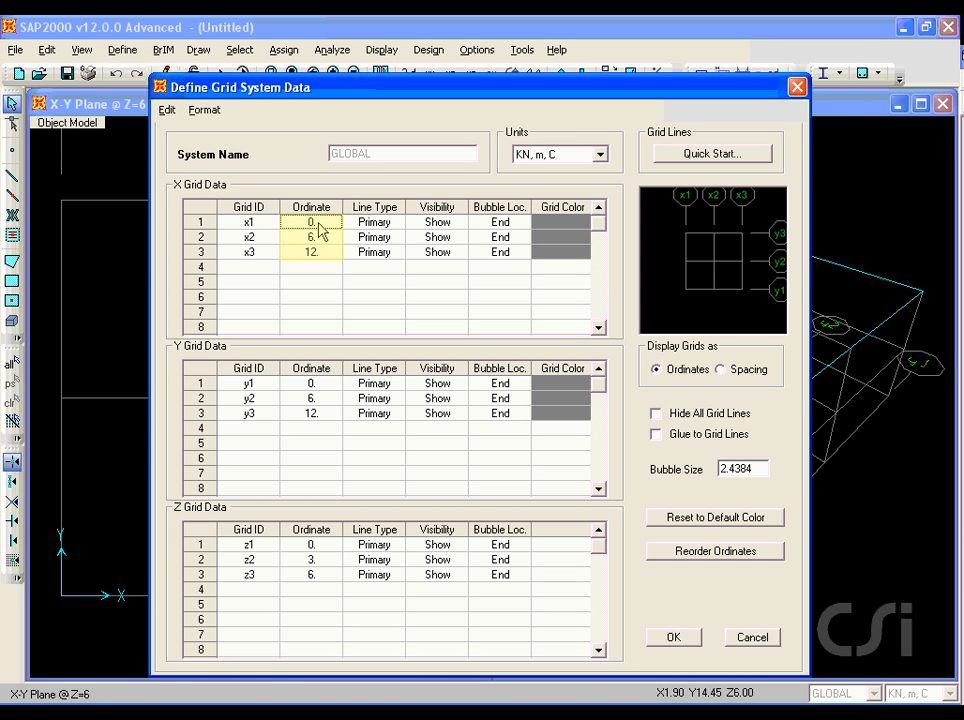
text(-100)
click(318, 240)
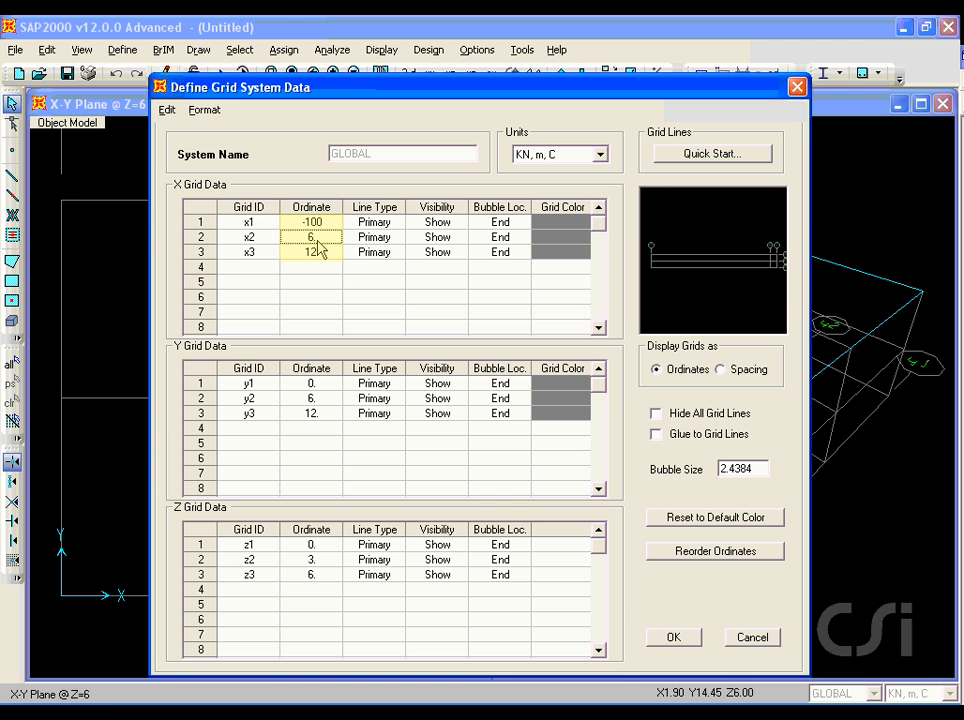
text(0)
click(317, 254)
text(100)
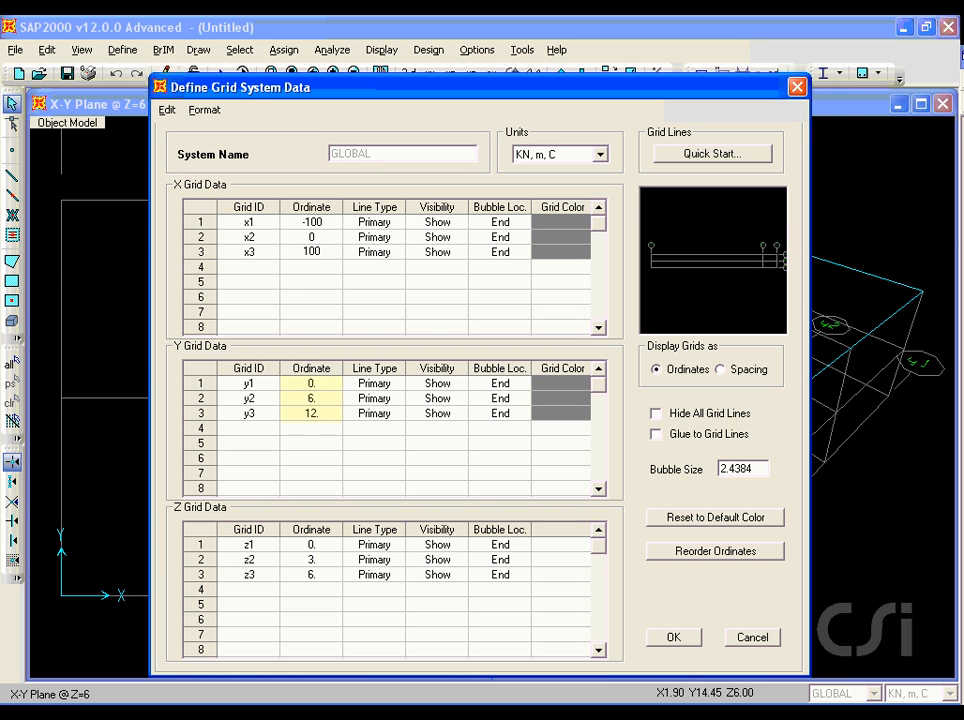
key(Return)
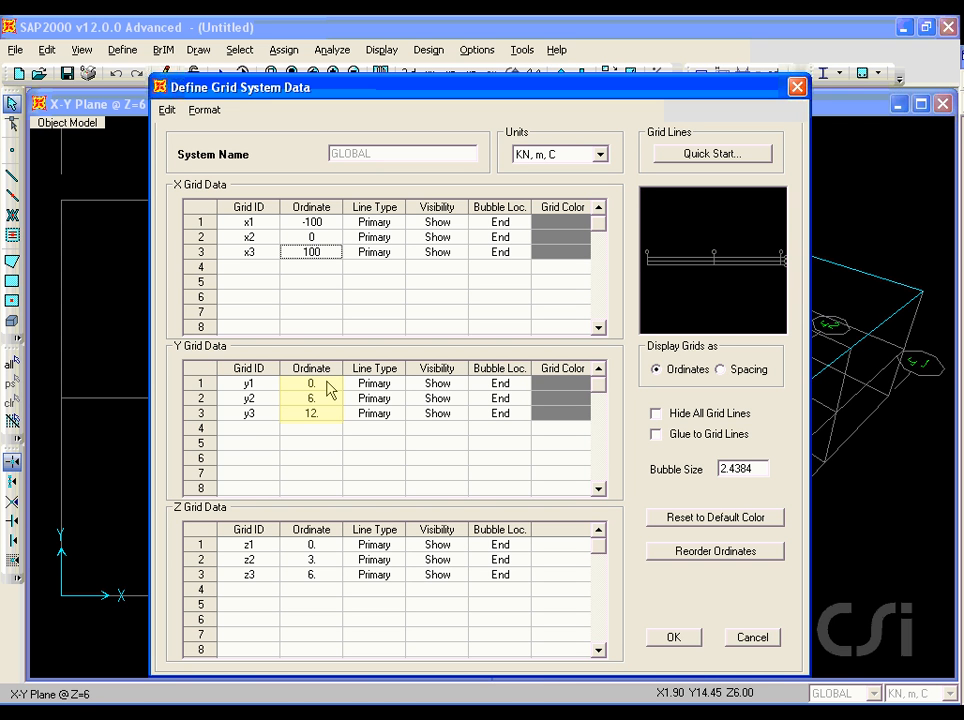
- Set the Y grid ordinates to -3, 3 and 0 for y1, y2 and y3
click(328, 386)
text(-3)
click(322, 399)
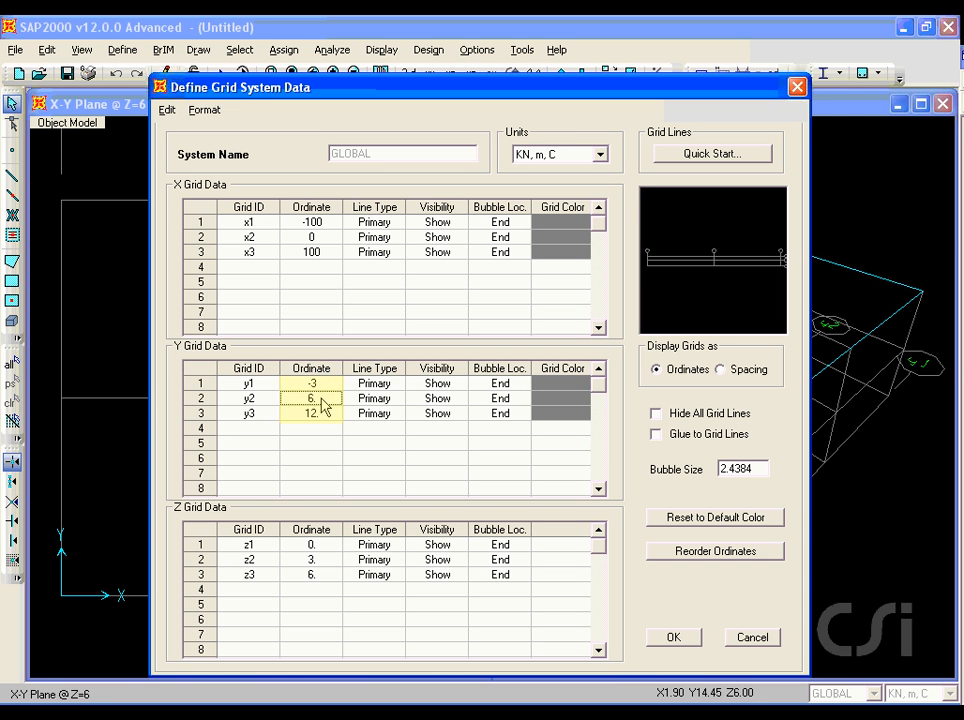
text(3)
click(324, 411)
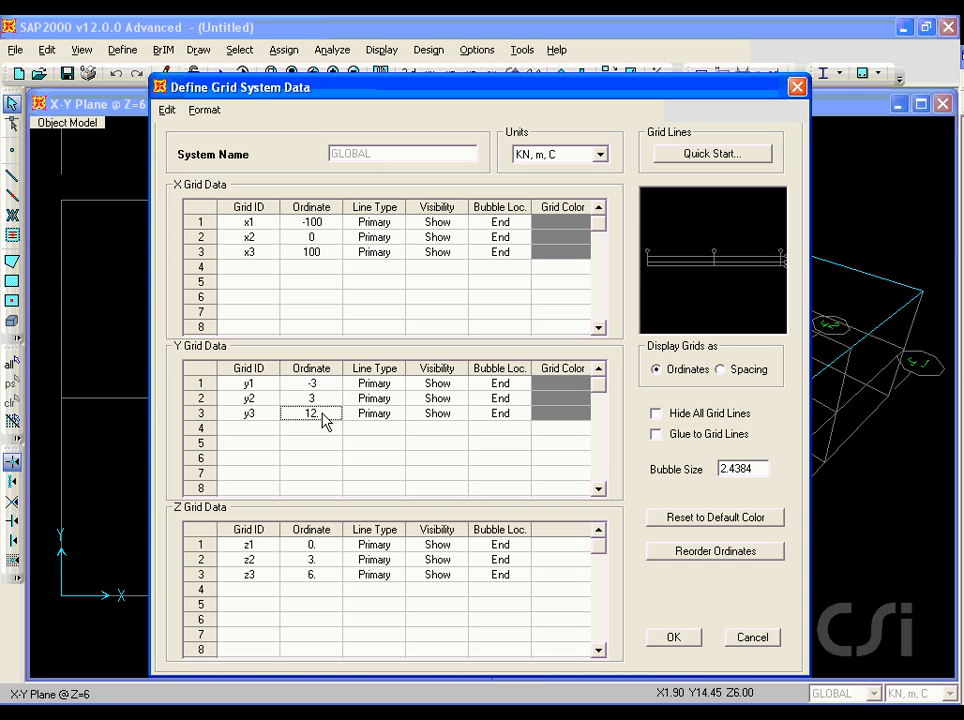
text(0)
key(Return)
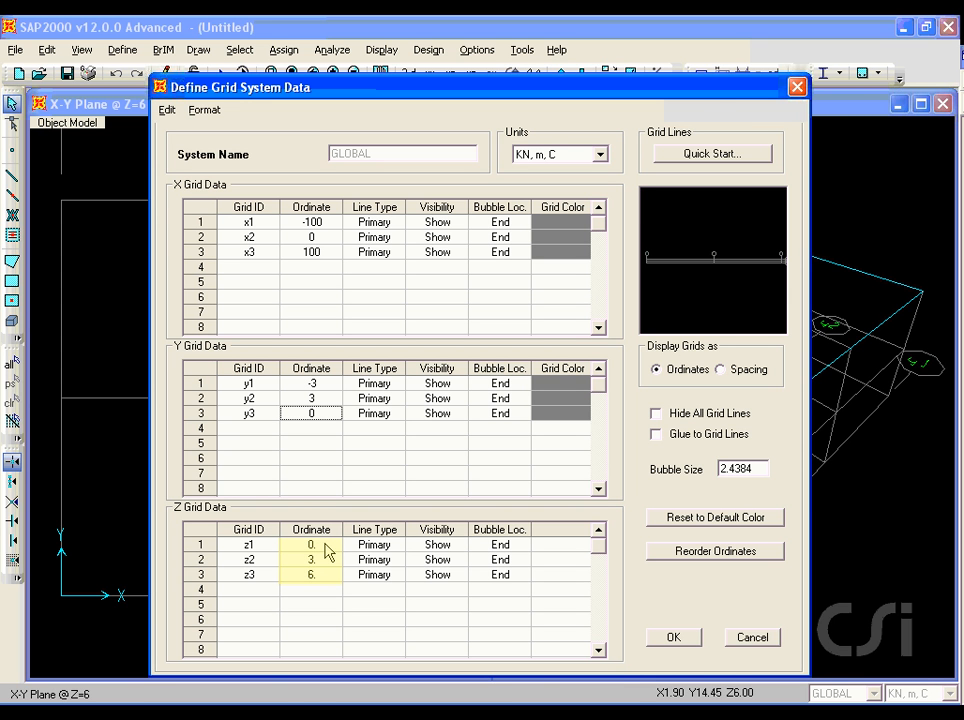
- Set the Z grid ordinates to -10, 0 and 50 for z1, z2 and z3
click(328, 551)
text(-10)
click(317, 560)
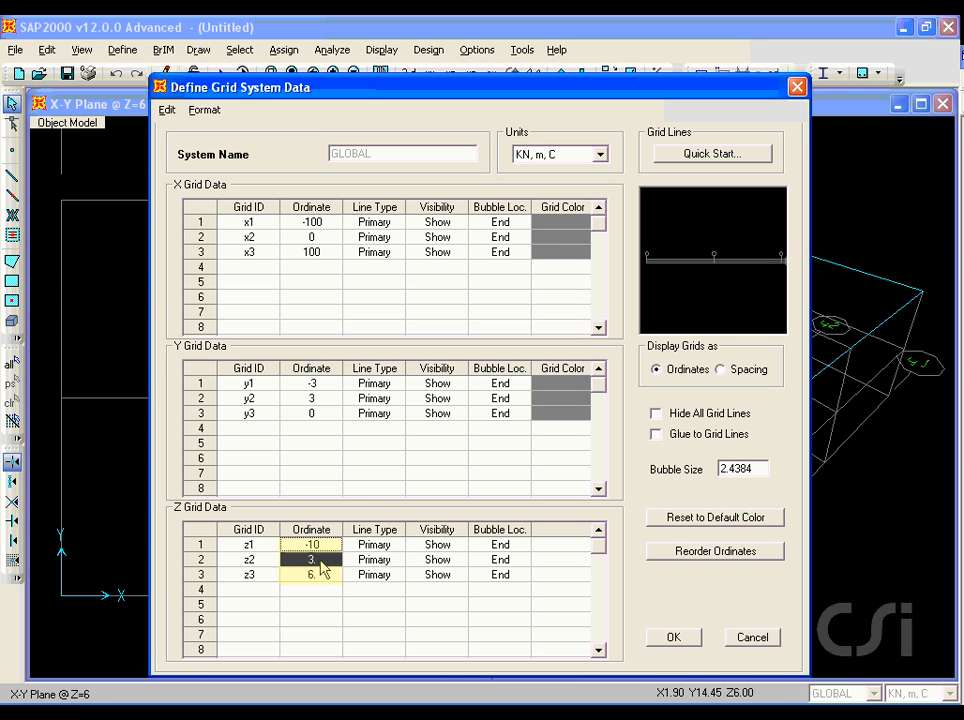
text(0)
click(321, 577)
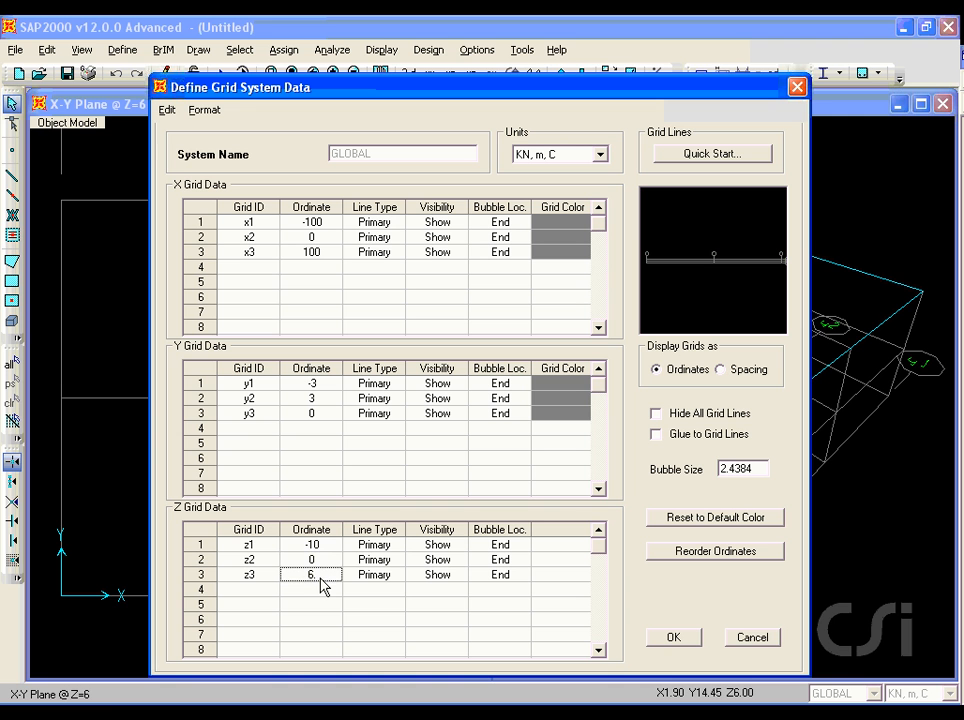
text(50)
- Apply the grid system changes and close the X-Y plane view, keeping only the 3-D view
click(670, 640)
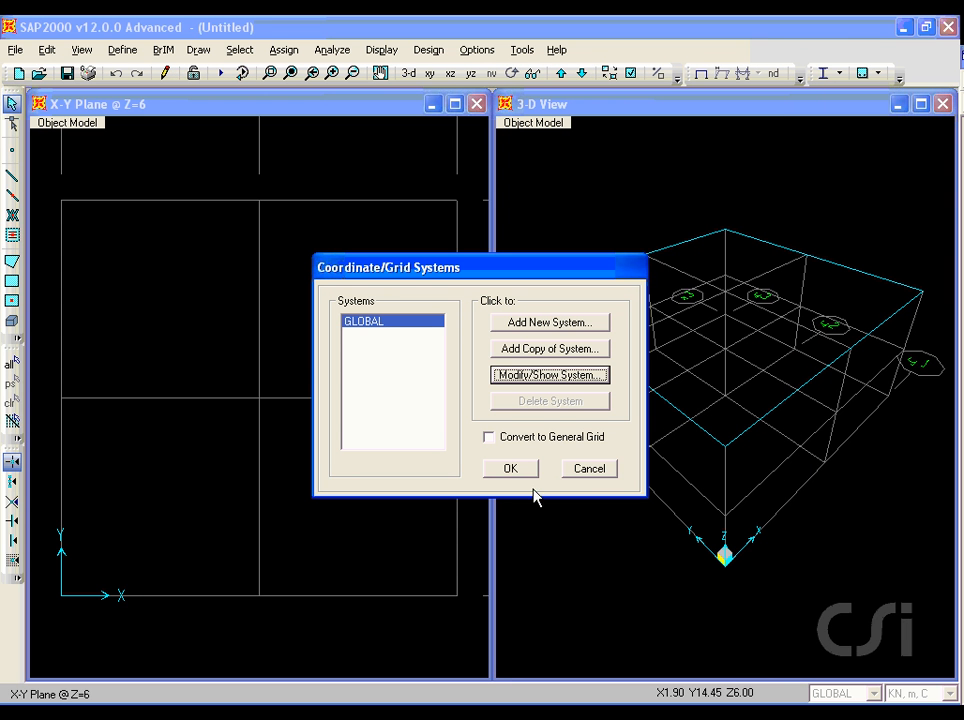
click(510, 470)
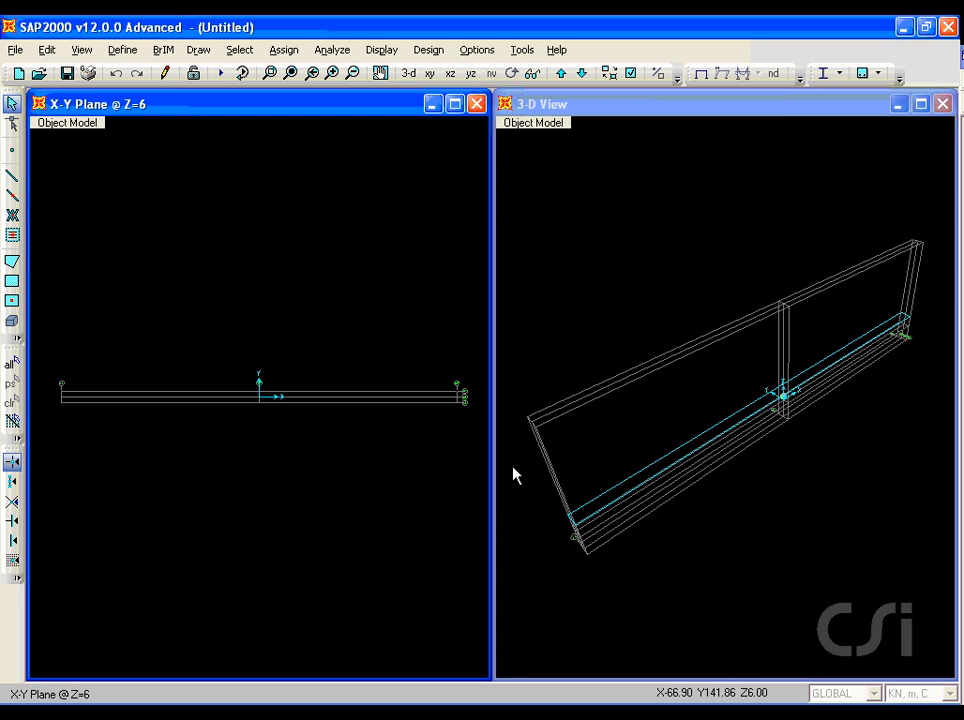
click(477, 105)
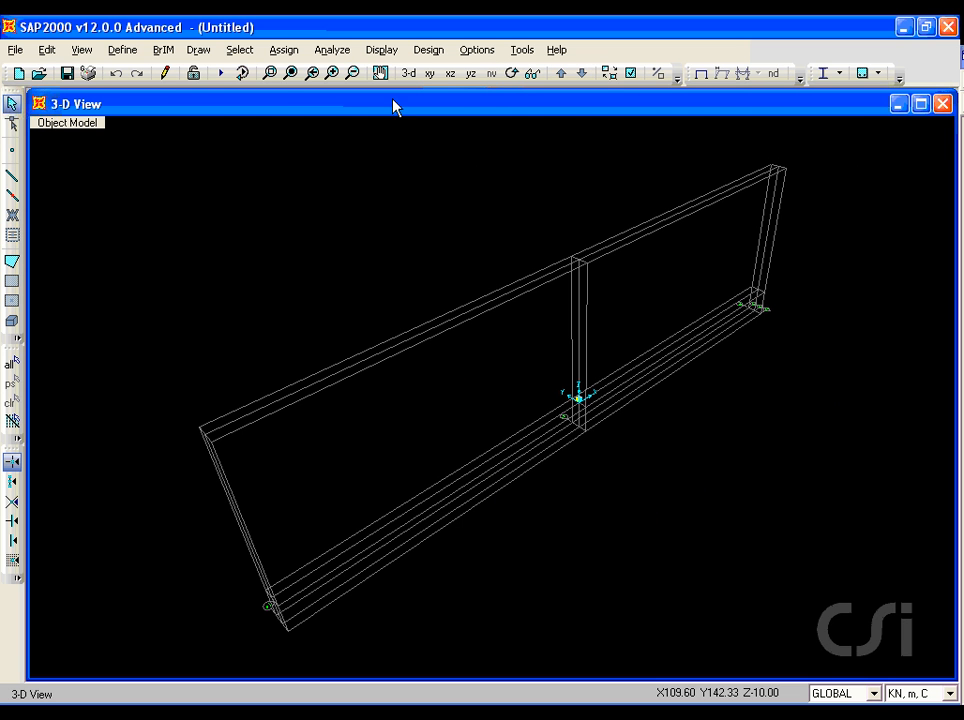
- Add a new steel pipe frame section and name it PYLBOT
click(119, 51)
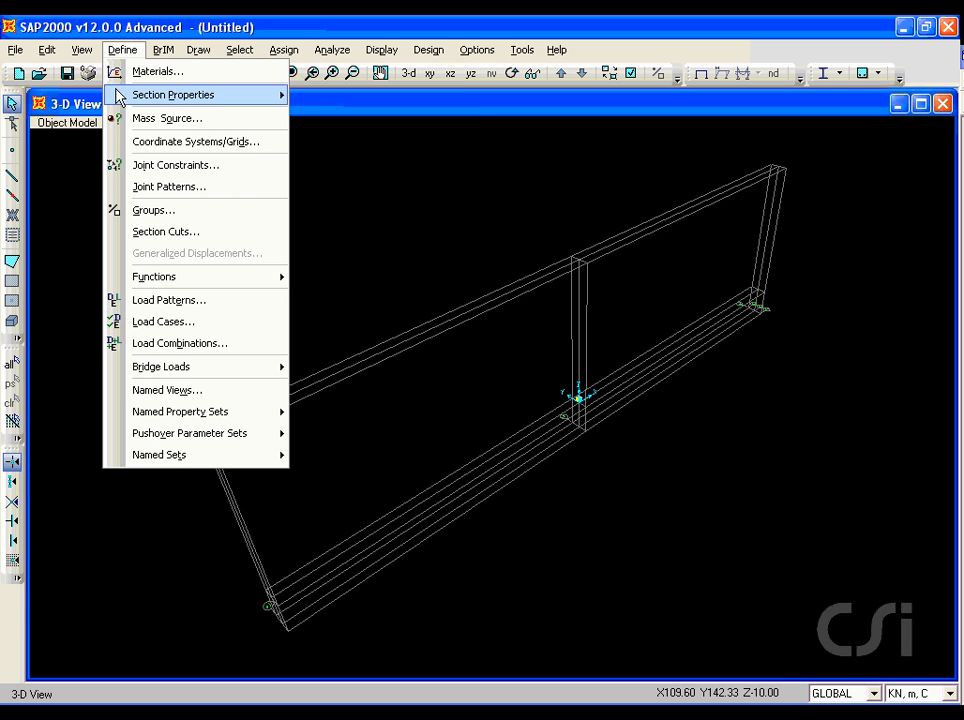
mouse_move(118, 95)
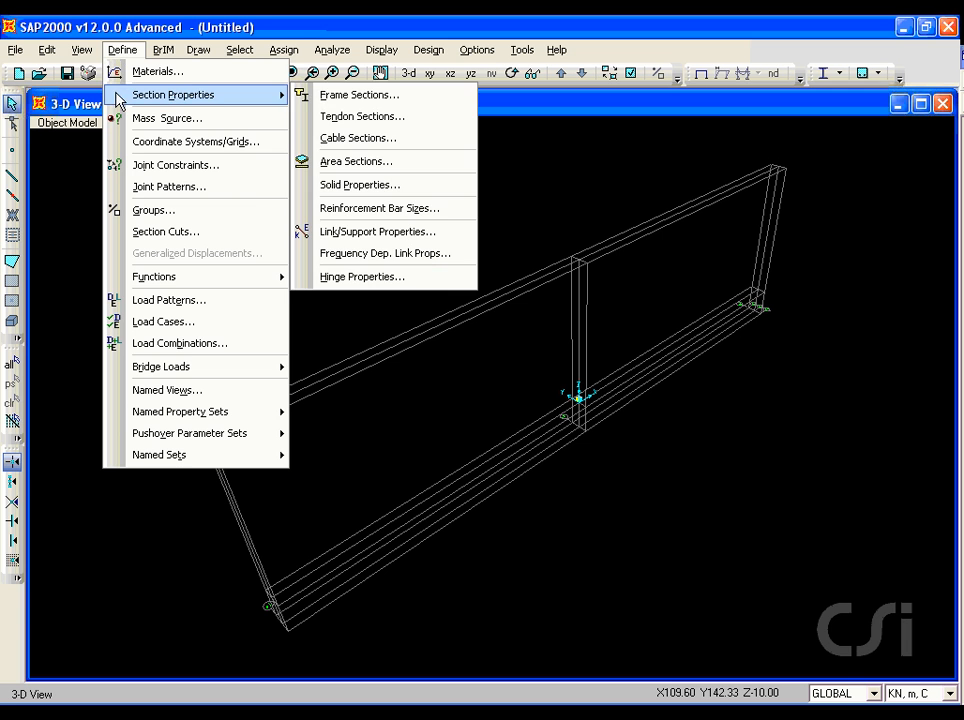
click(387, 97)
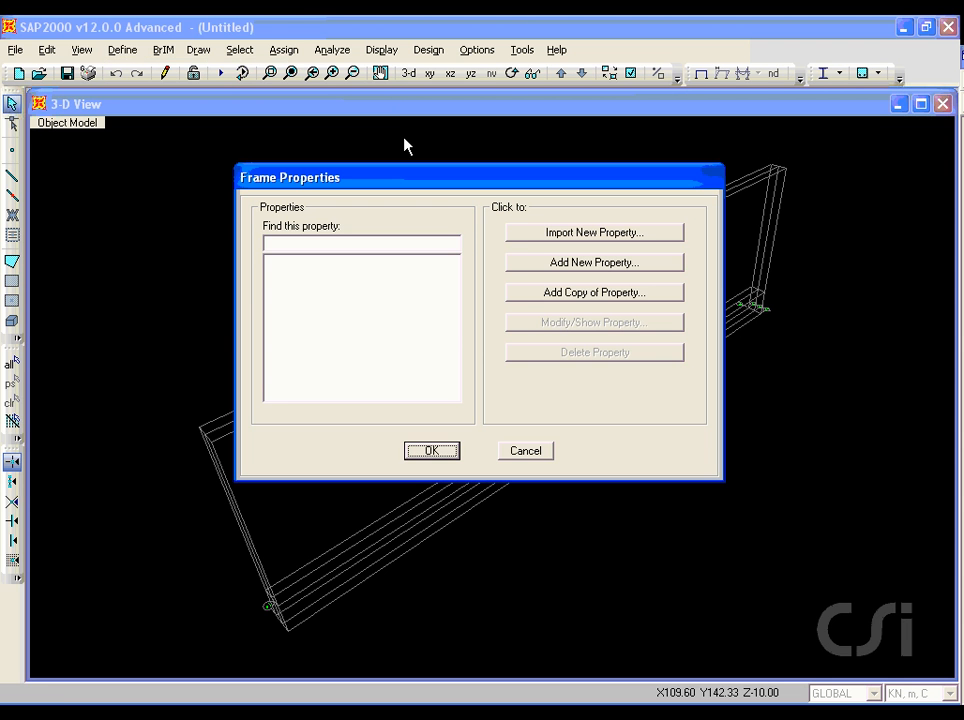
drag(551, 273, 581, 274)
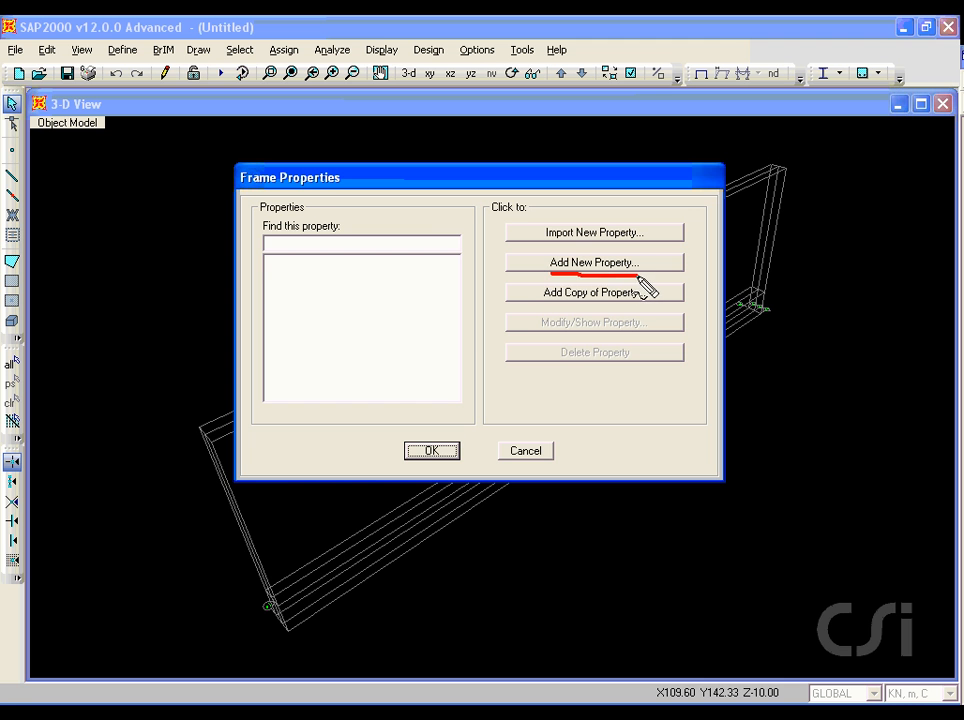
click(628, 266)
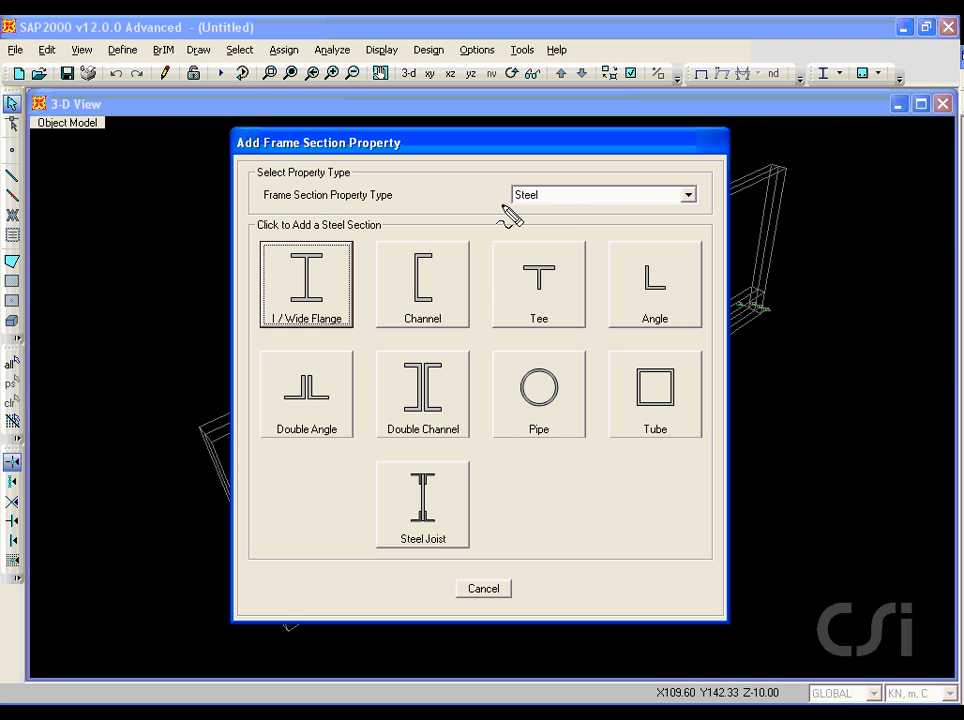
drag(512, 207, 552, 210)
key(Escape)
click(545, 396)
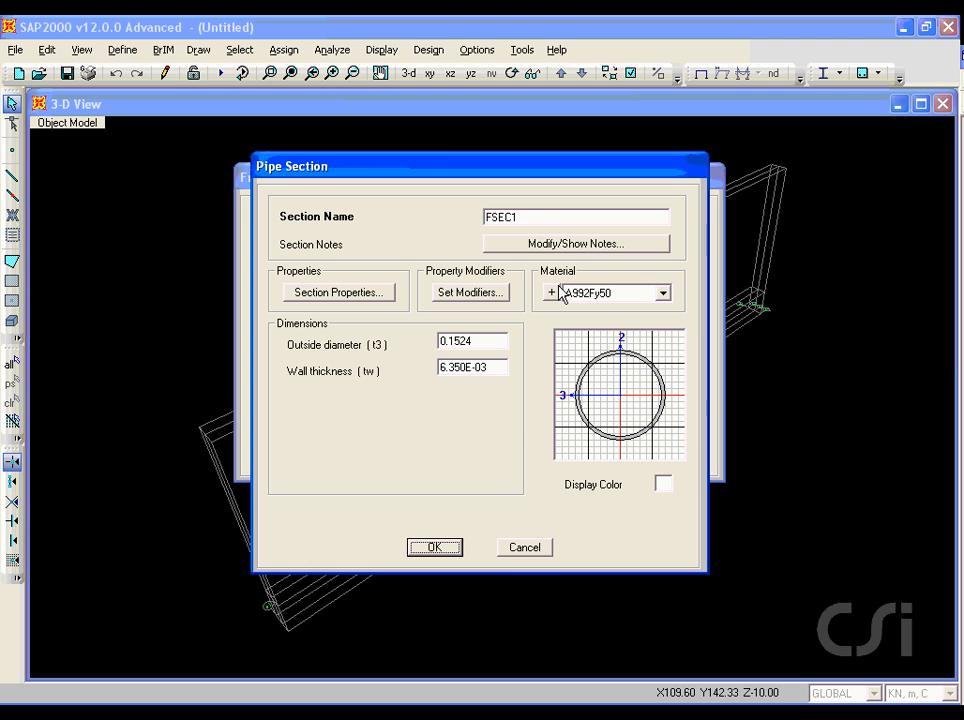
drag(546, 217, 447, 219)
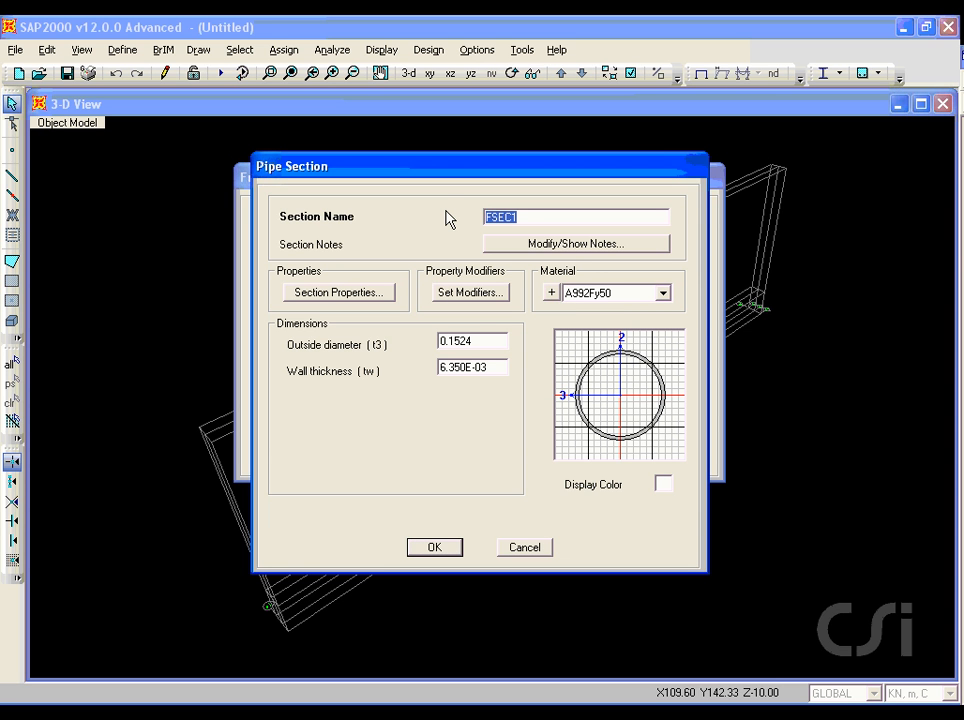
text(PYLBOT)
- Give the PYLBOT pipe an outside diameter of 1.2 m and a wall thickness of 0.05 m, and accept the section
double_click(476, 342)
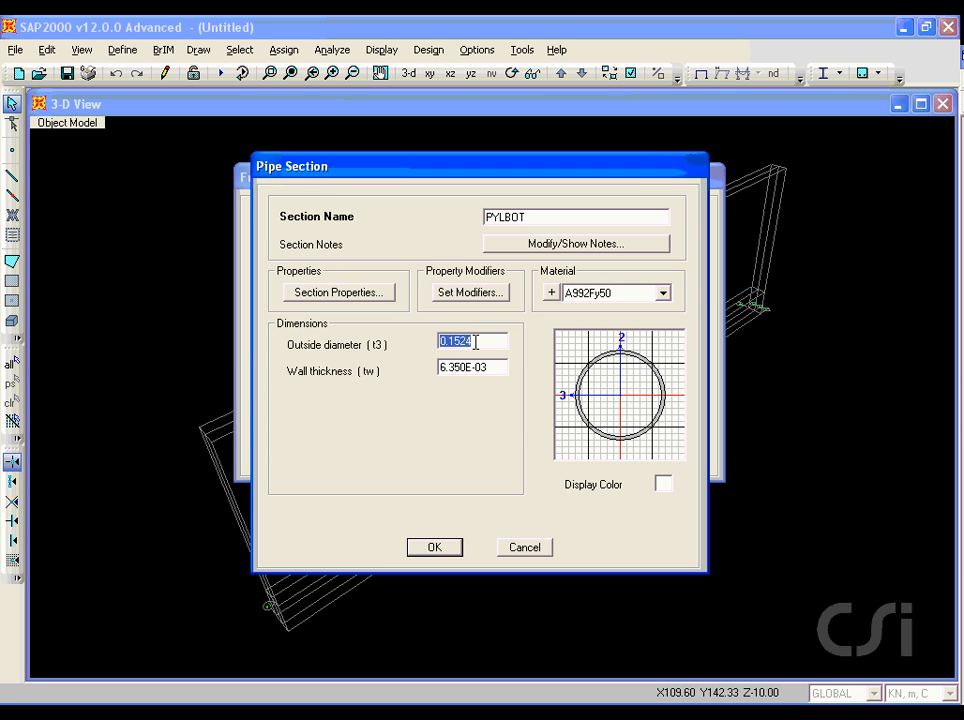
text(1.2)
double_click(485, 366)
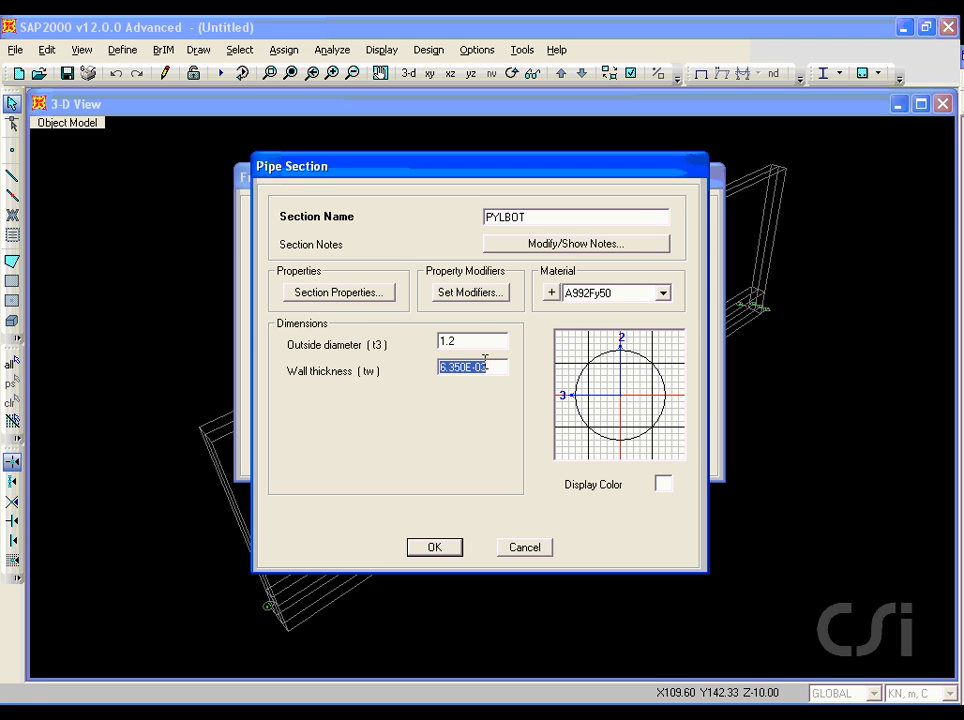
text(0.05)
click(436, 550)
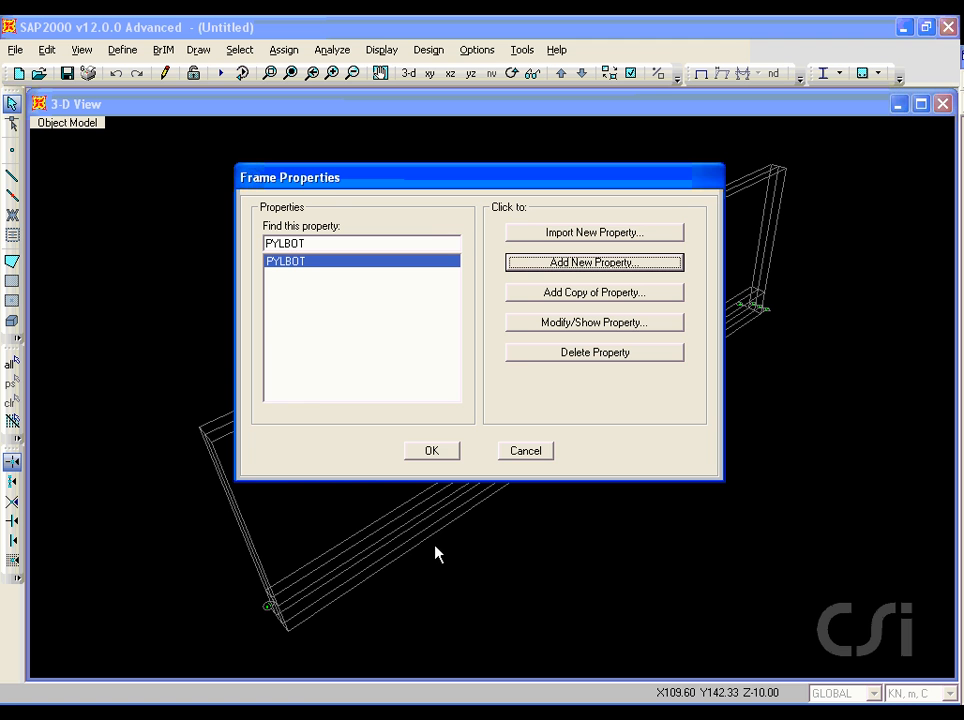
- Add a steel pipe section named PYLTOP with an outside diameter of 0.6 m and a wall thickness of 0.05 m
click(571, 263)
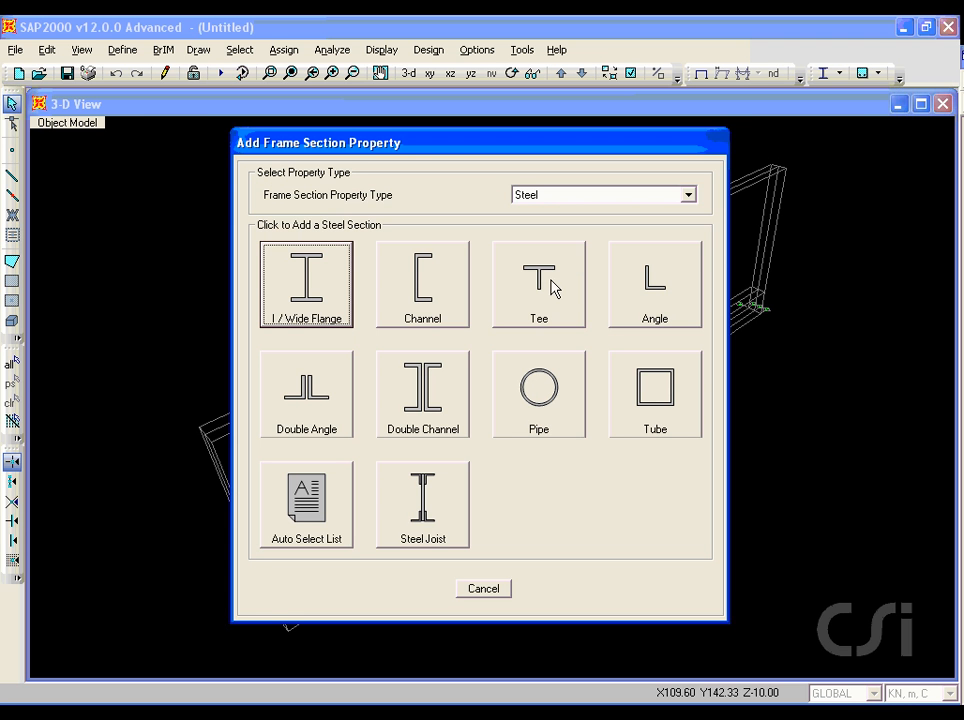
click(524, 380)
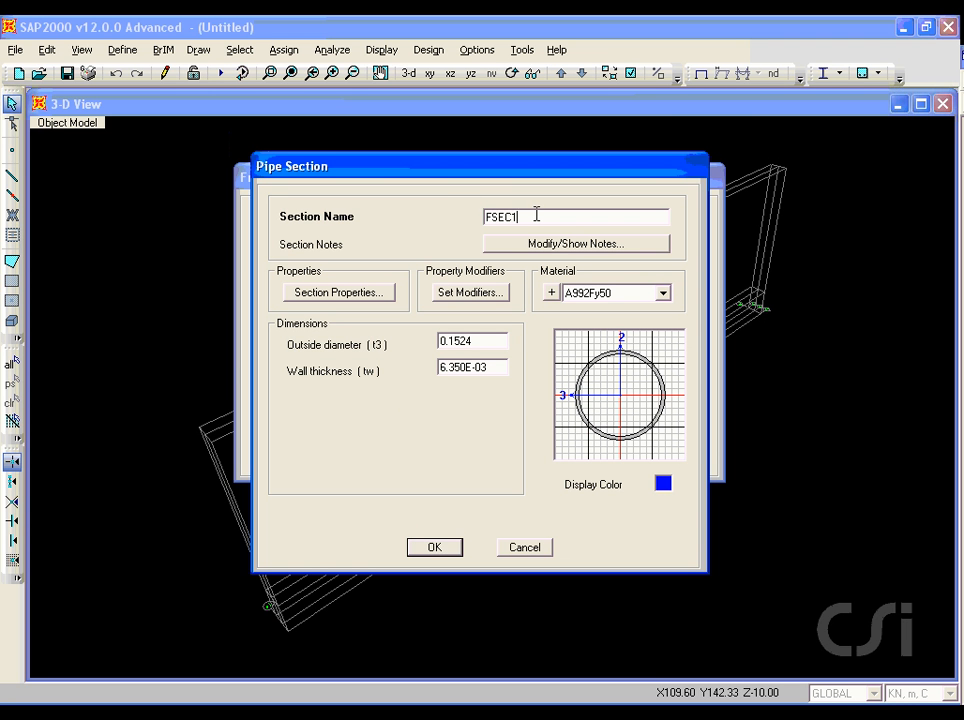
drag(536, 222, 449, 217)
text(PYLTOP)
double_click(488, 339)
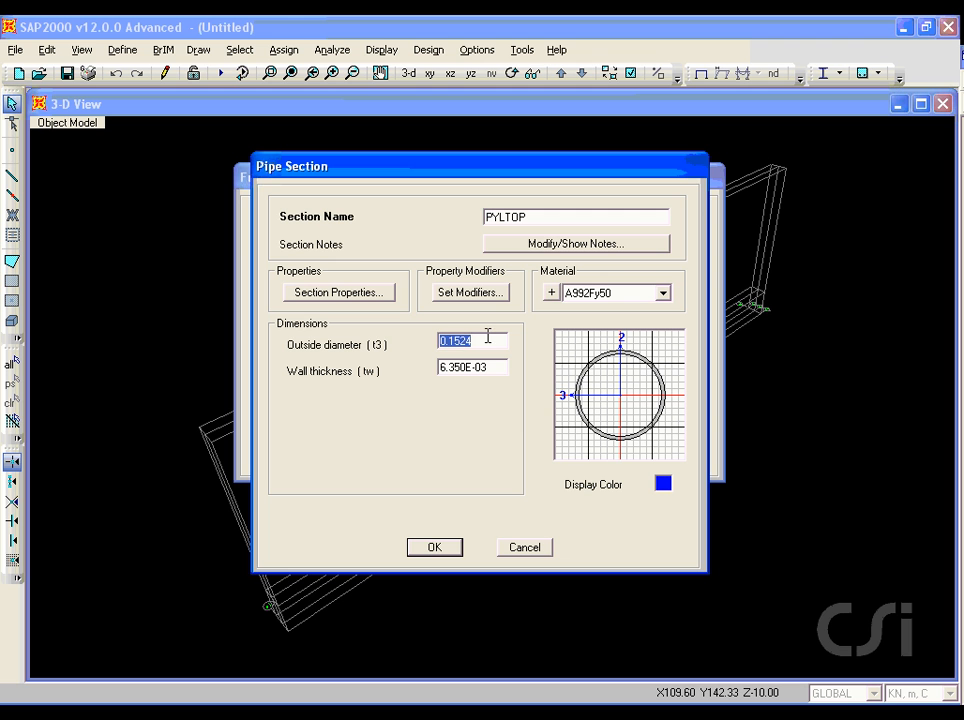
text(0.6)
double_click(493, 366)
text(0)
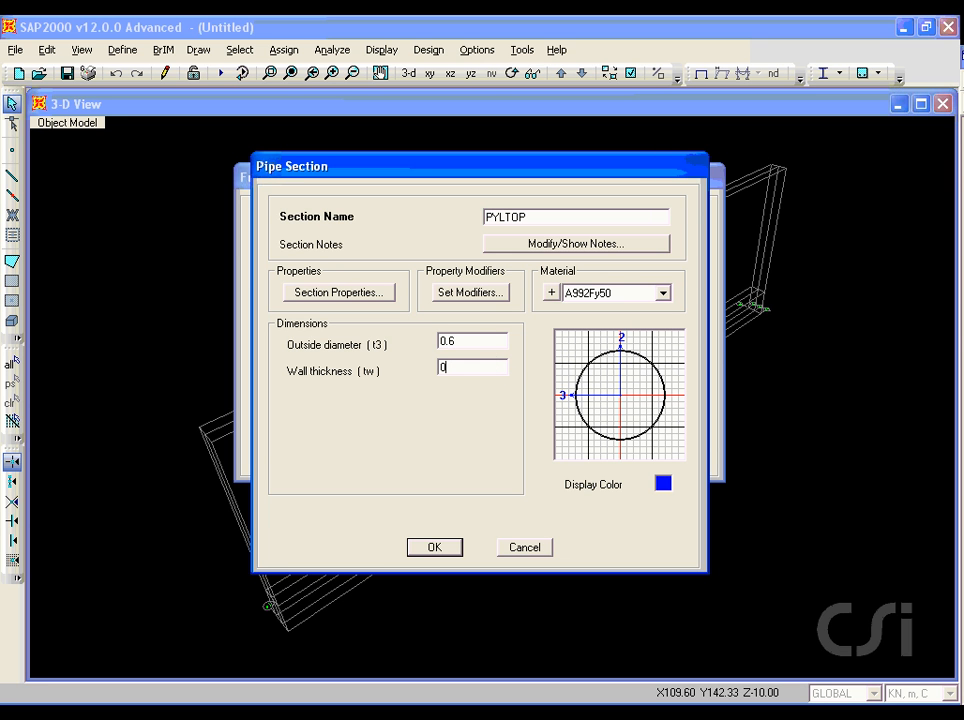
text(.05)
click(437, 551)
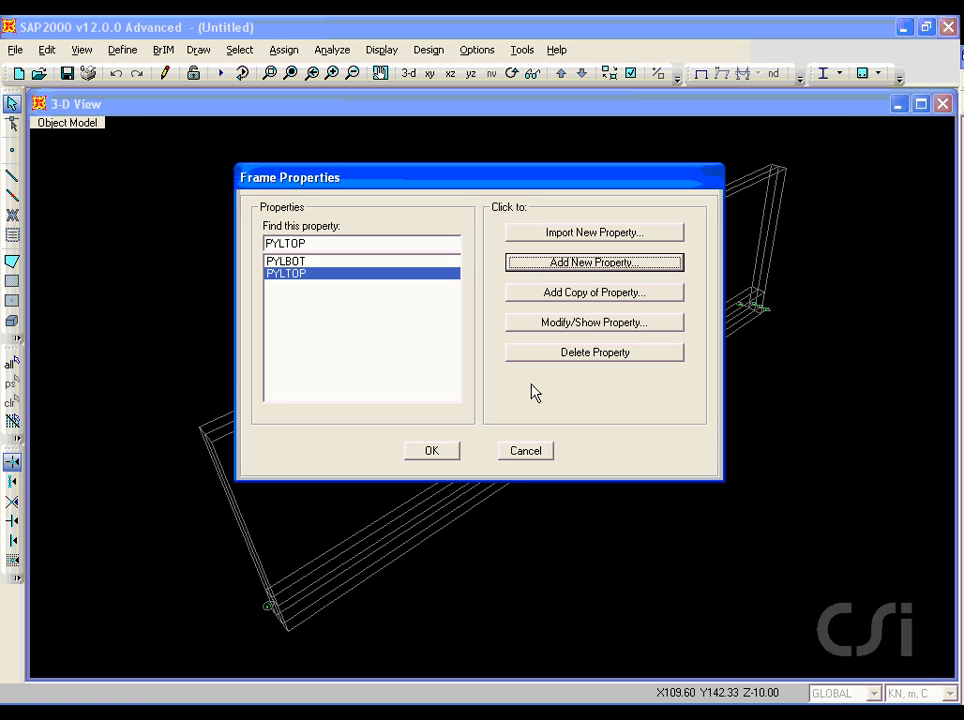
- Add a new nonprismatic frame section from the Other property type and name it PYLON
click(580, 265)
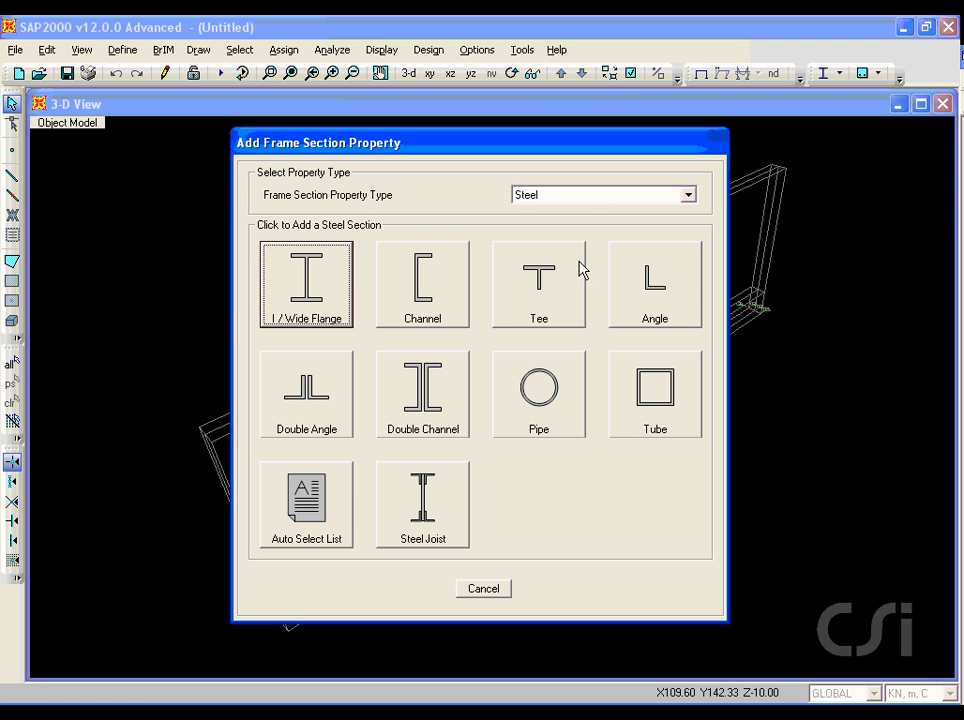
click(581, 196)
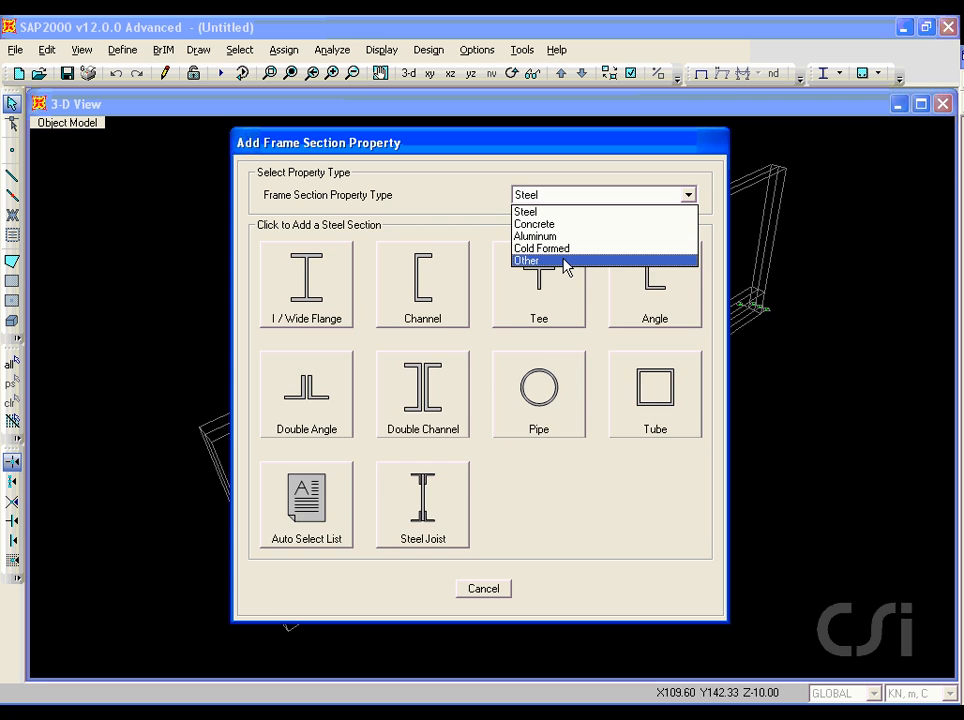
click(566, 261)
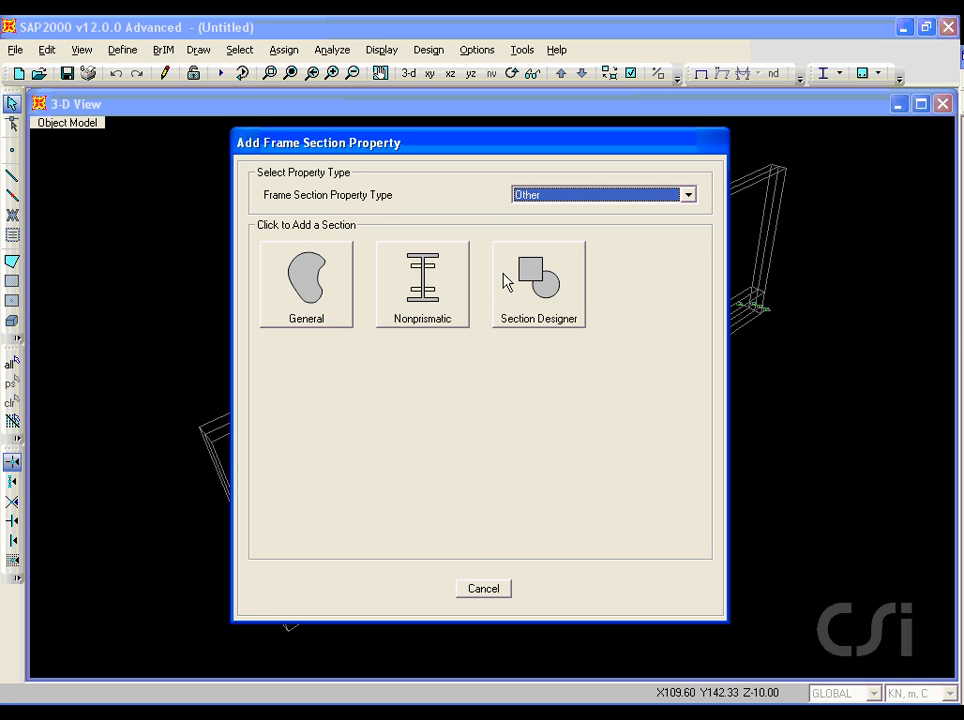
drag(391, 330, 432, 330)
click(427, 290)
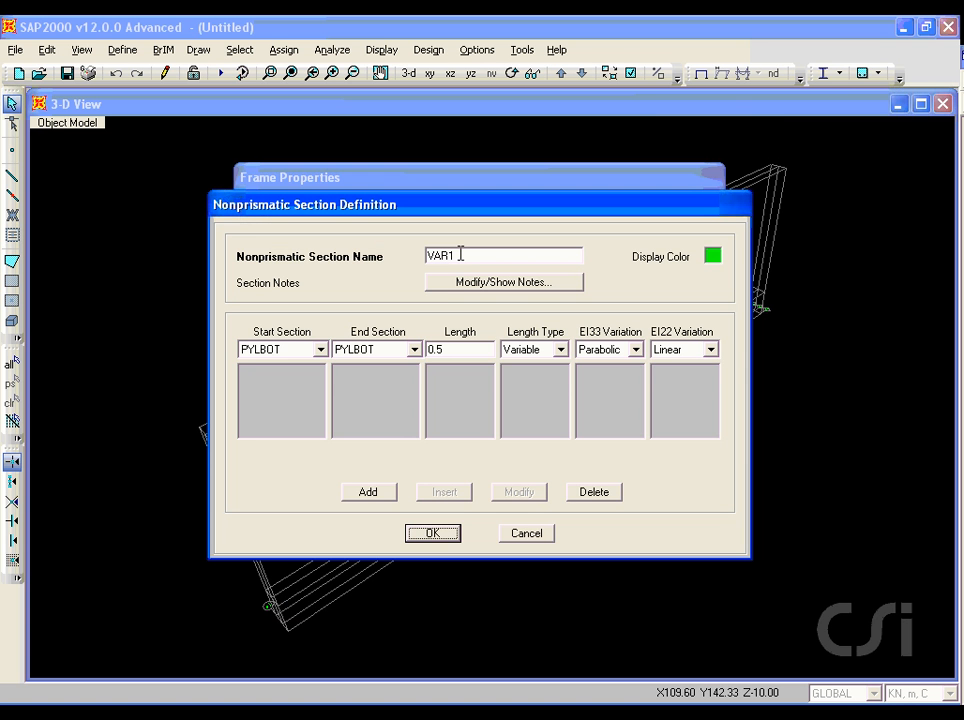
double_click(460, 255)
text(PYLON)
- Set the PYLON segment's start section to PYLTOP and its variable length to 1, keeping PYLBOT as the end section
click(296, 349)
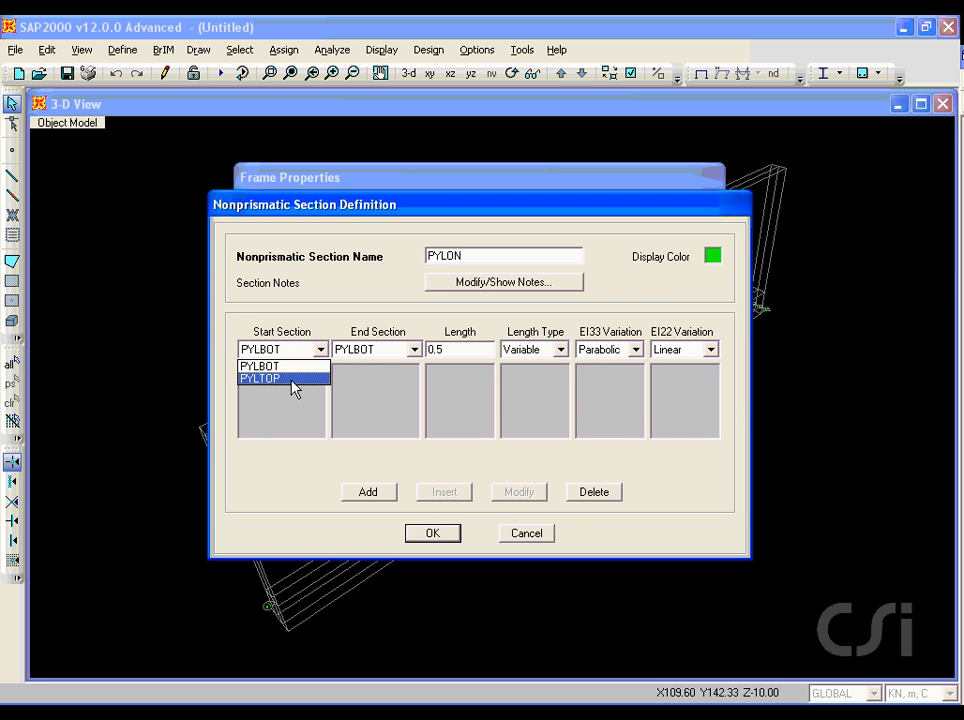
click(285, 379)
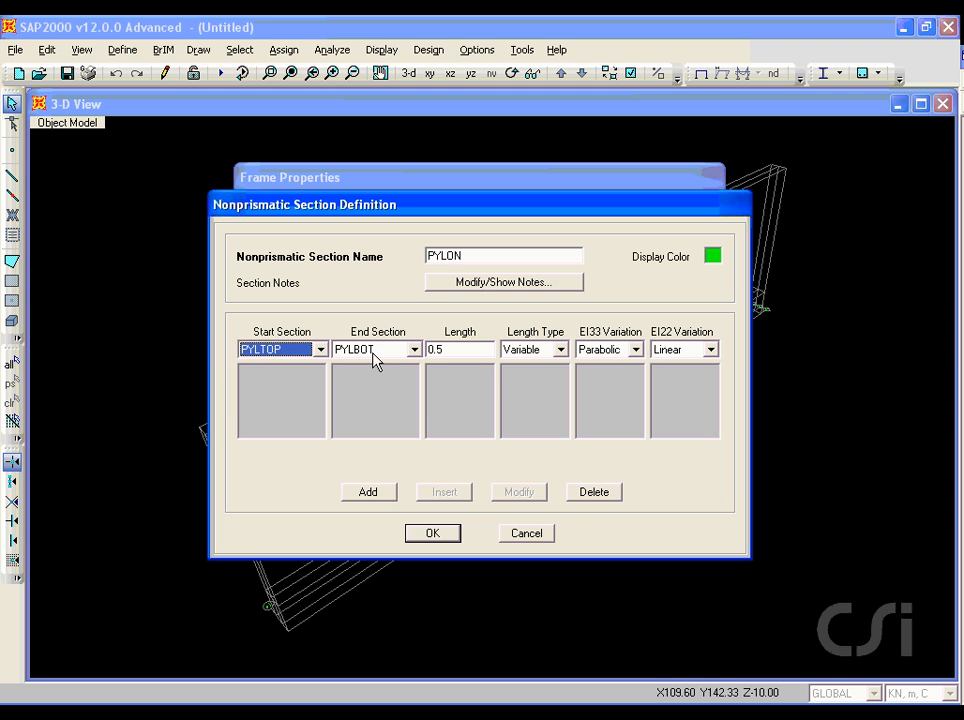
click(454, 350)
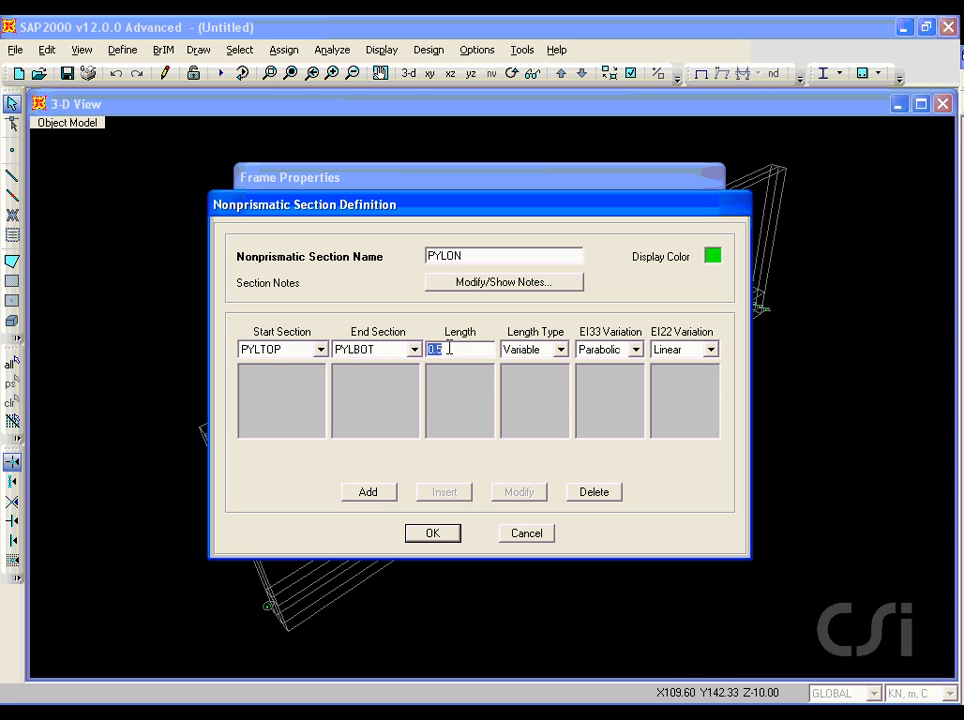
text(1)
- Make the segment's EI33 and EI22 variations cubic, add the segment to PYLON, and accept the section and frame properties
click(635, 350)
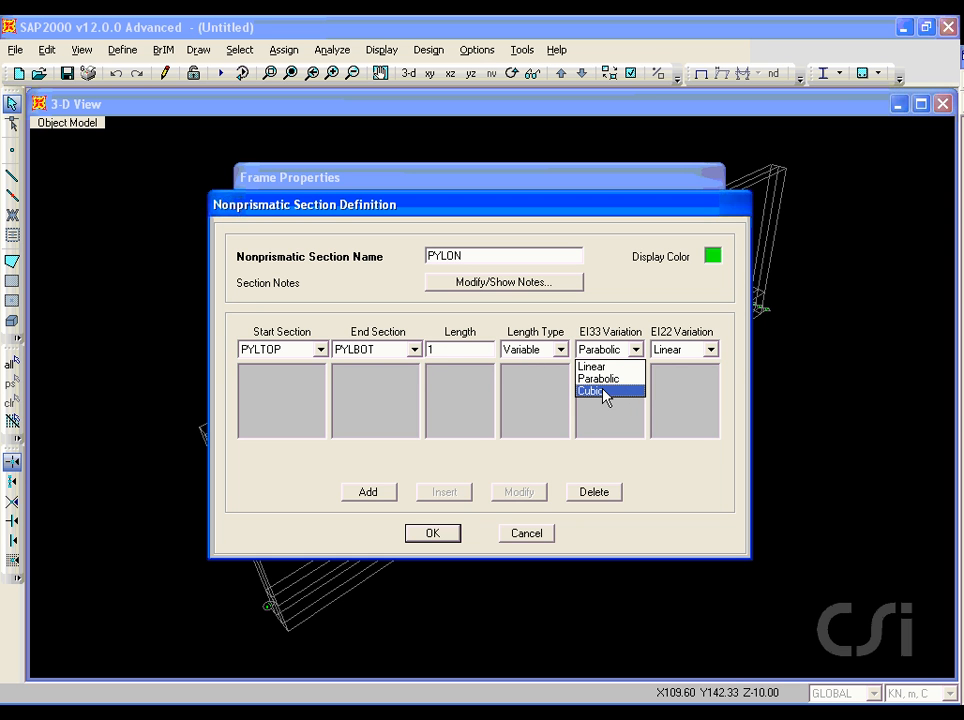
click(601, 391)
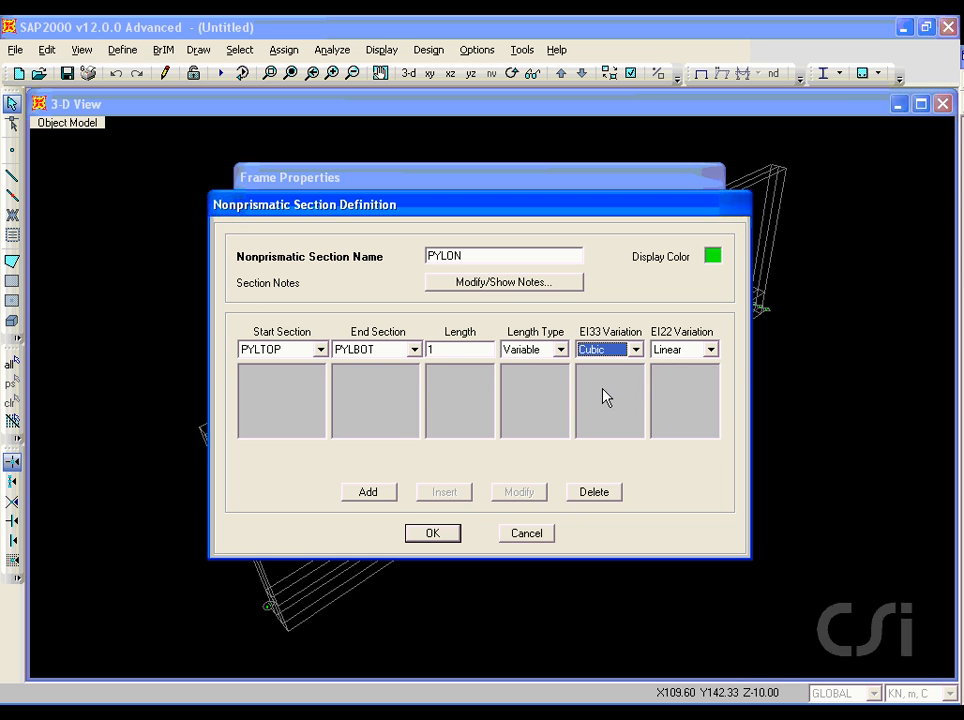
click(708, 350)
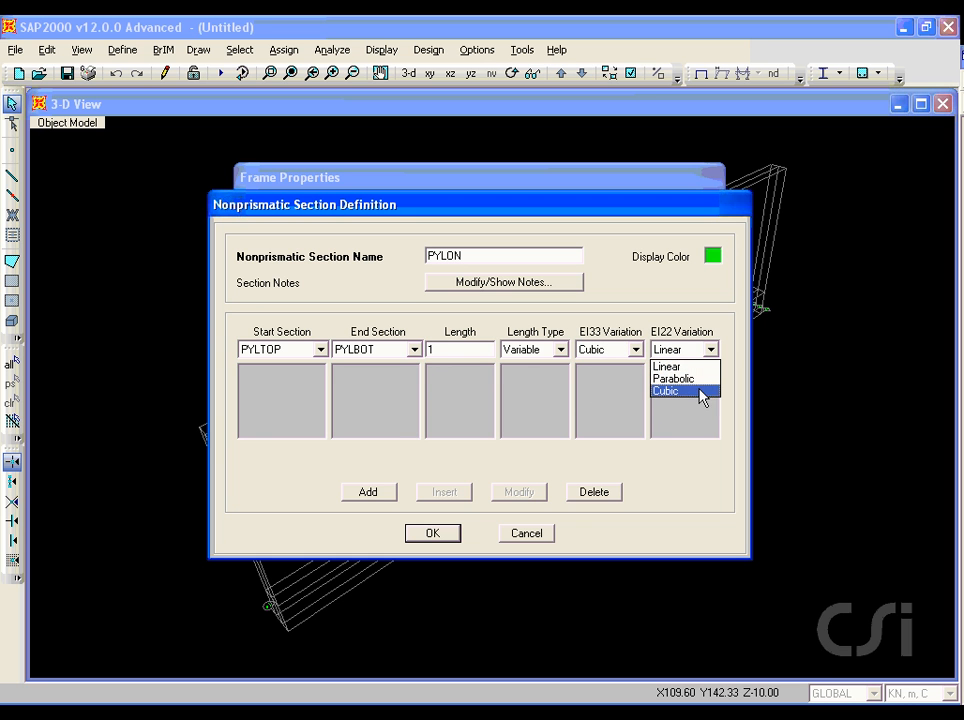
click(668, 391)
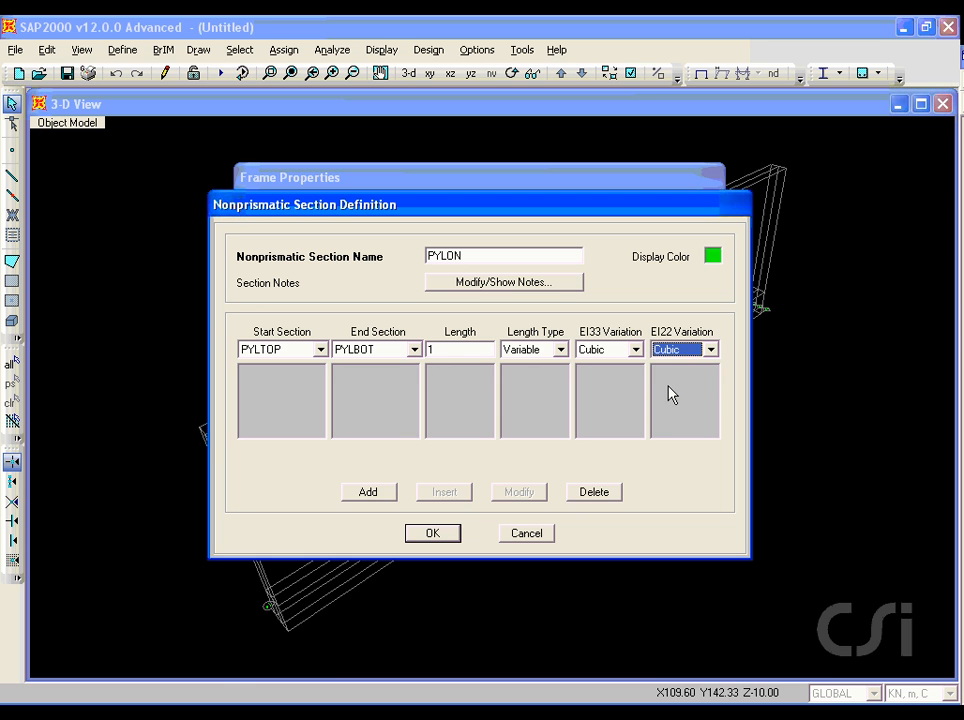
click(367, 494)
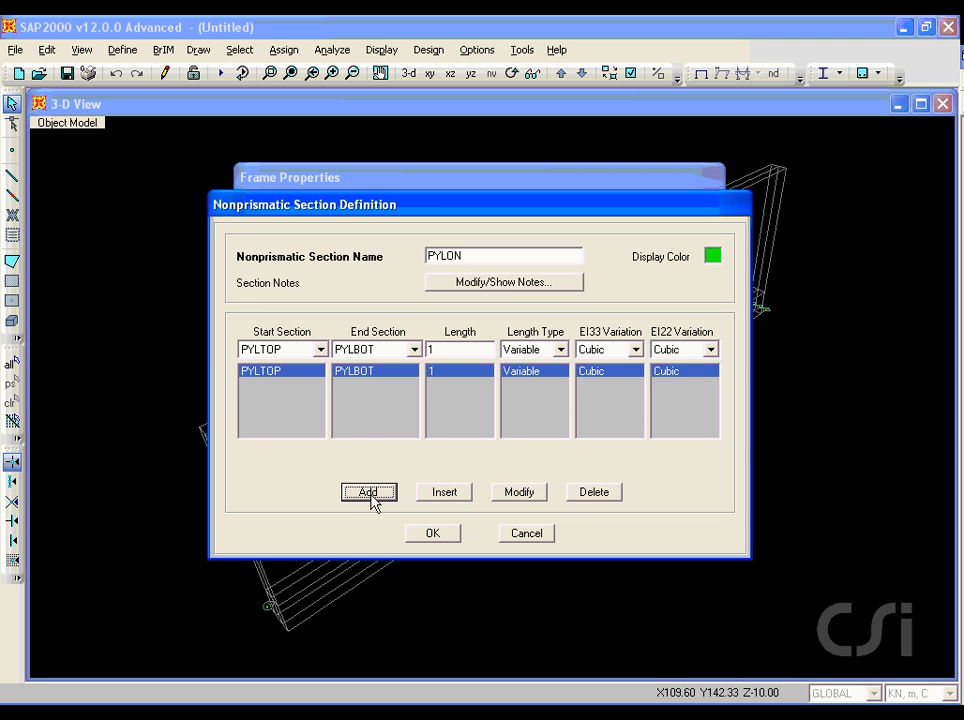
click(432, 535)
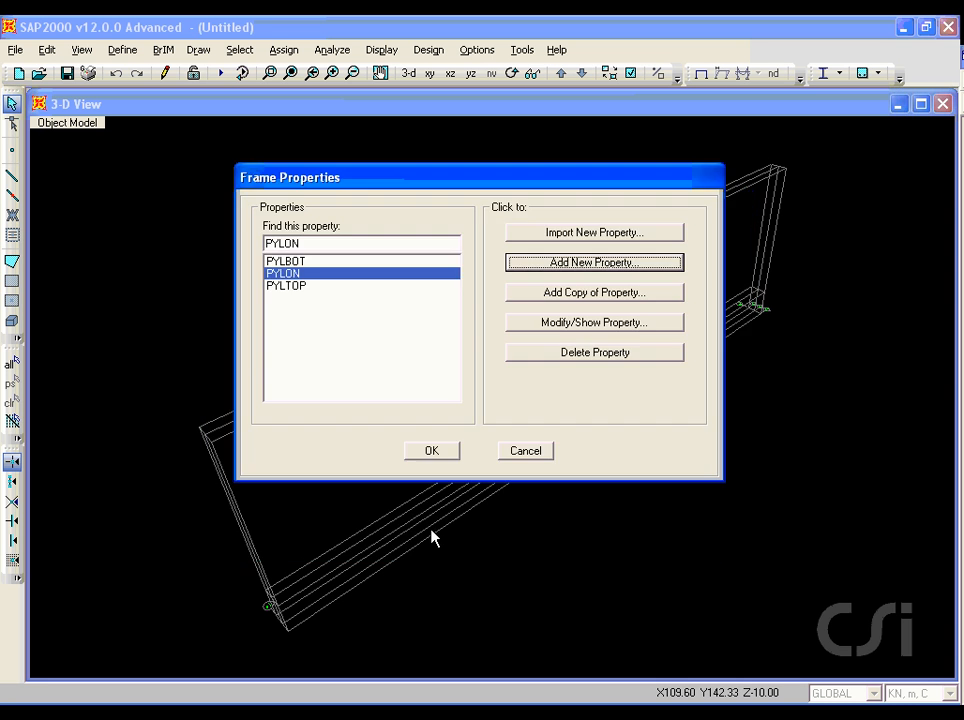
click(433, 452)
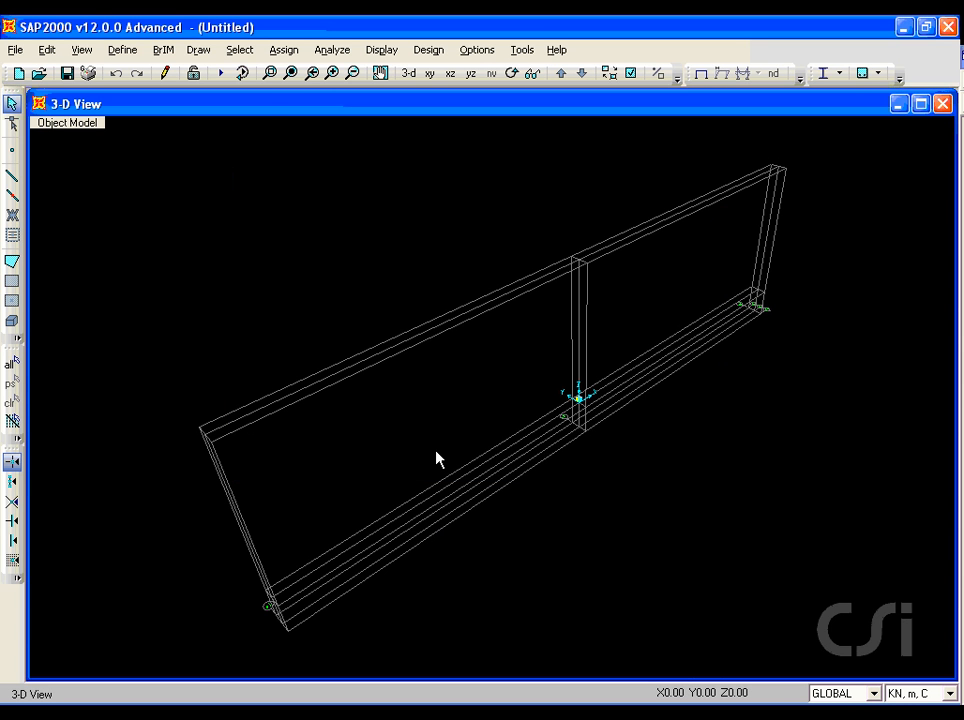
- Draw a straight frame with the PYLON section along the middle vertical grid line, from its top grid point to its bottom one
click(269, 73)
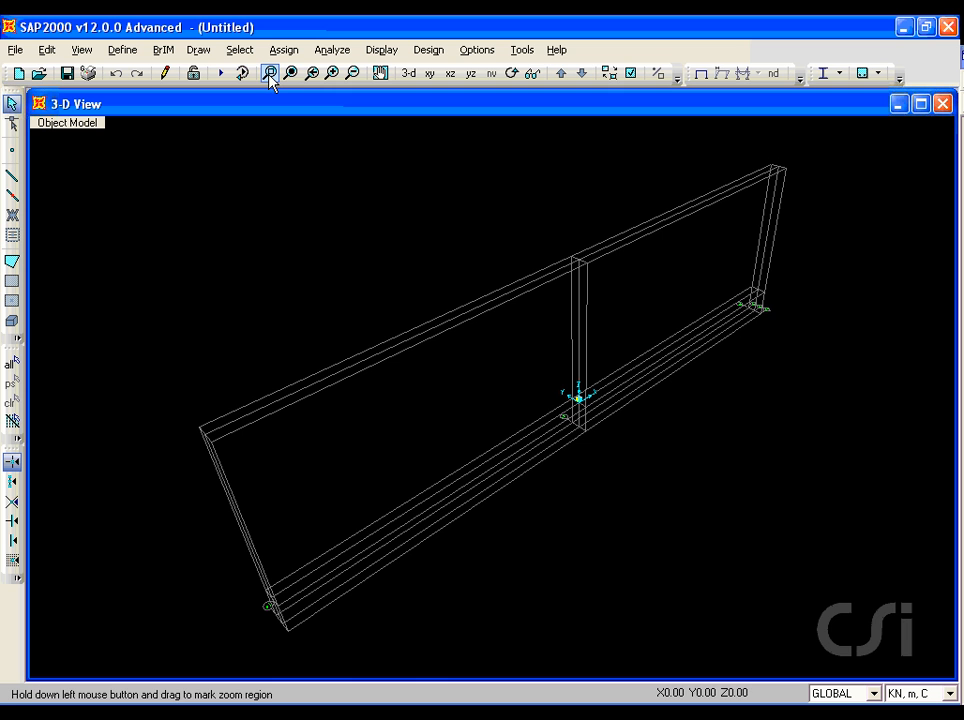
drag(547, 236, 595, 462)
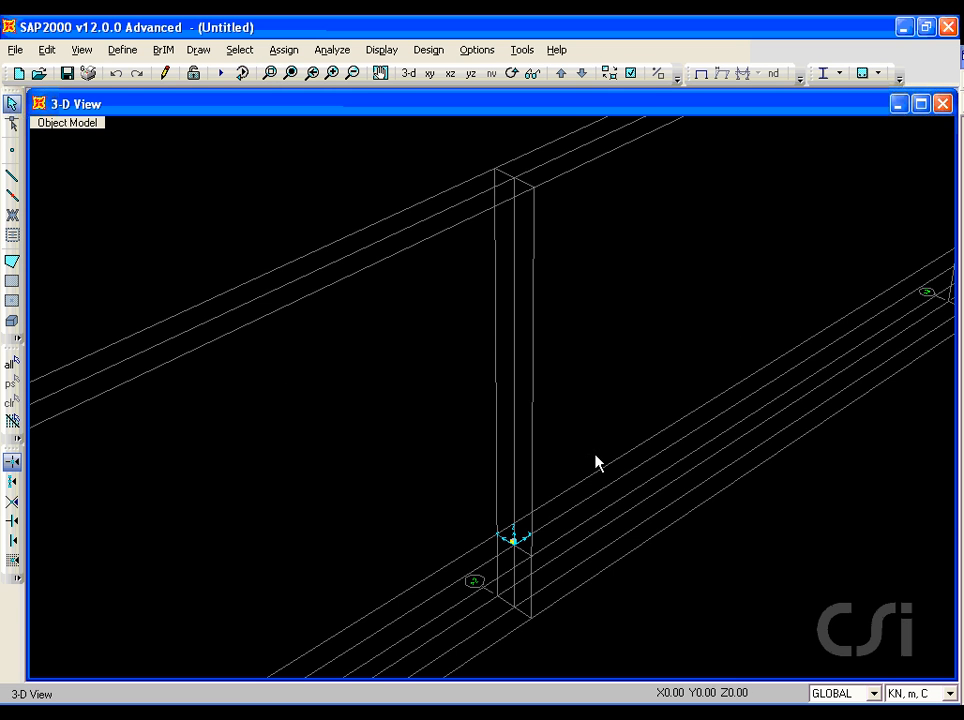
click(203, 53)
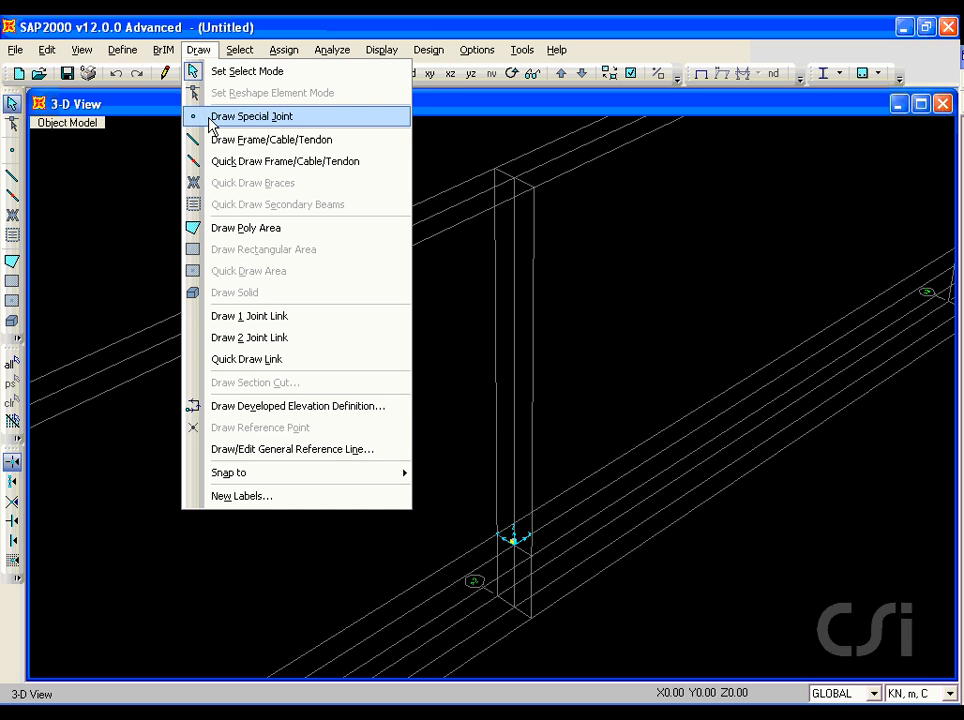
click(264, 142)
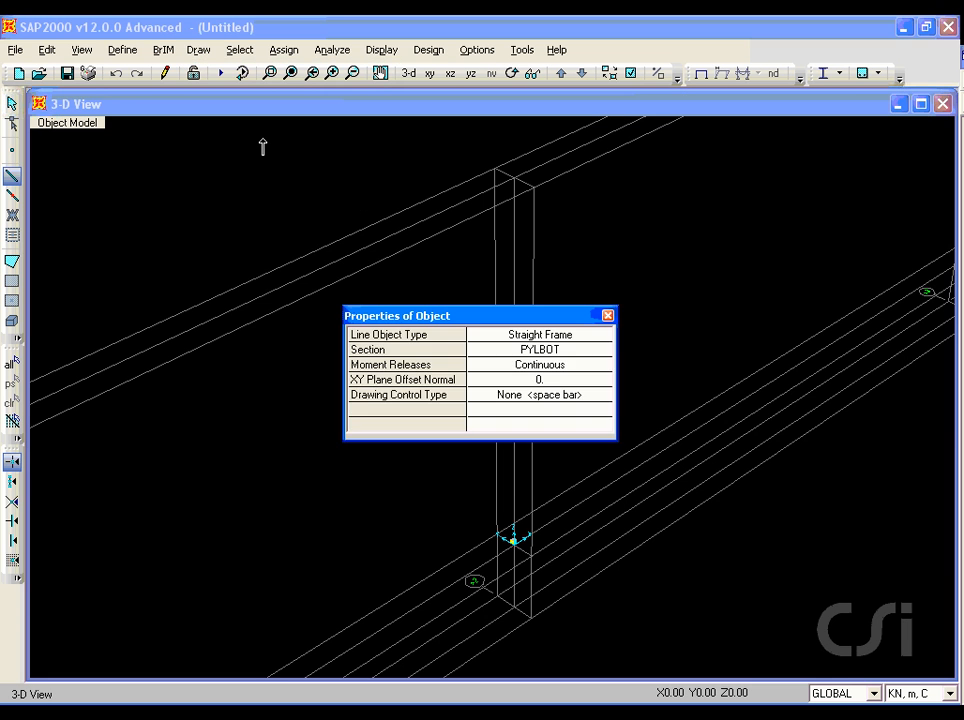
click(545, 348)
click(544, 349)
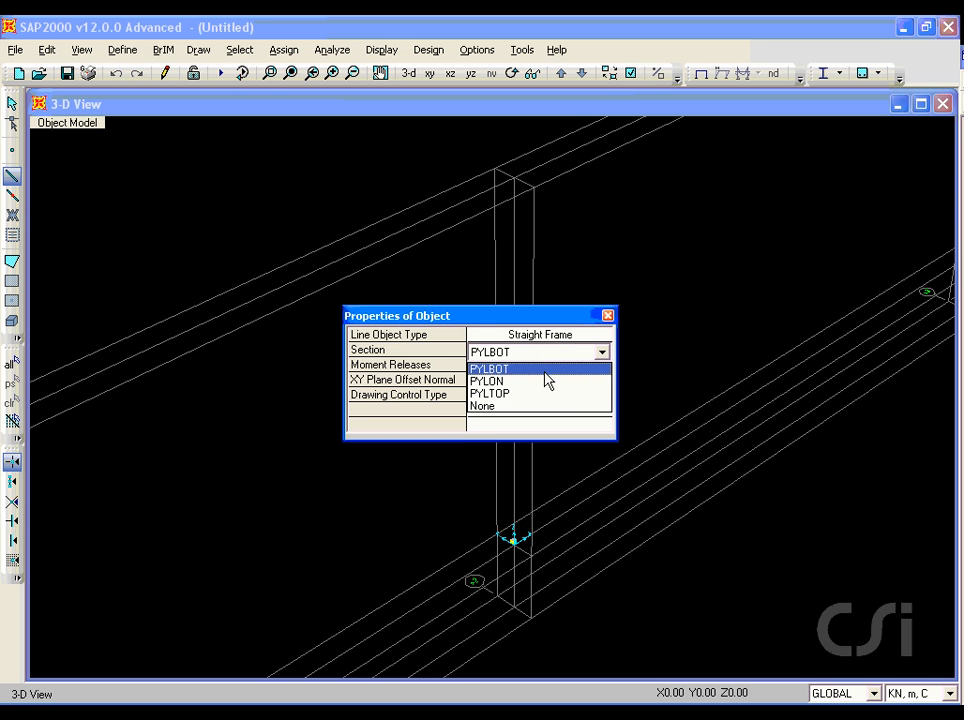
click(509, 389)
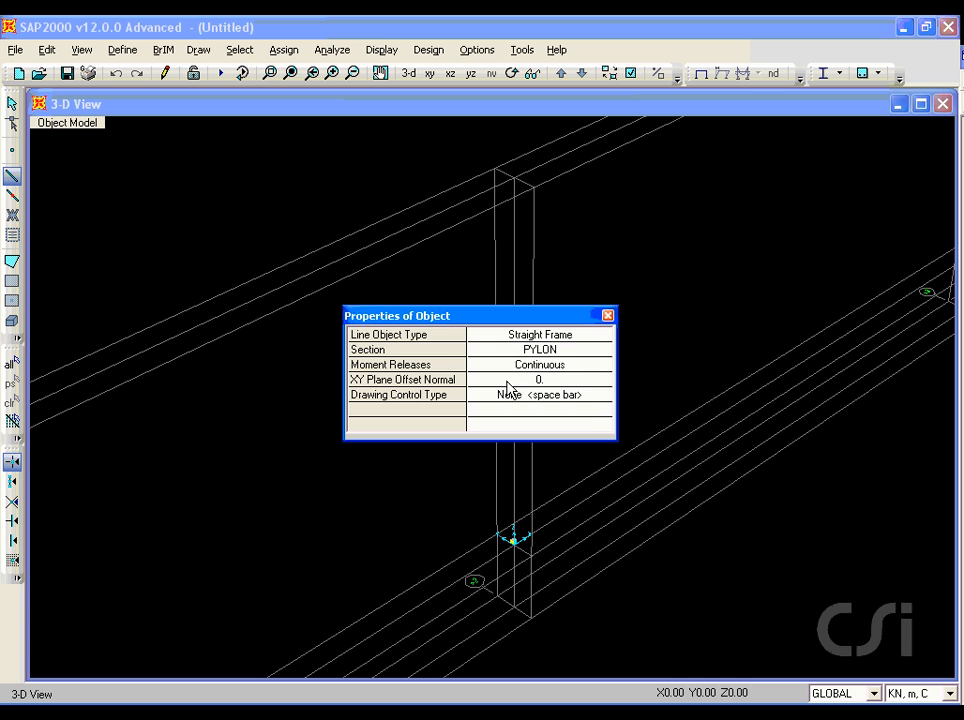
drag(510, 318, 333, 262)
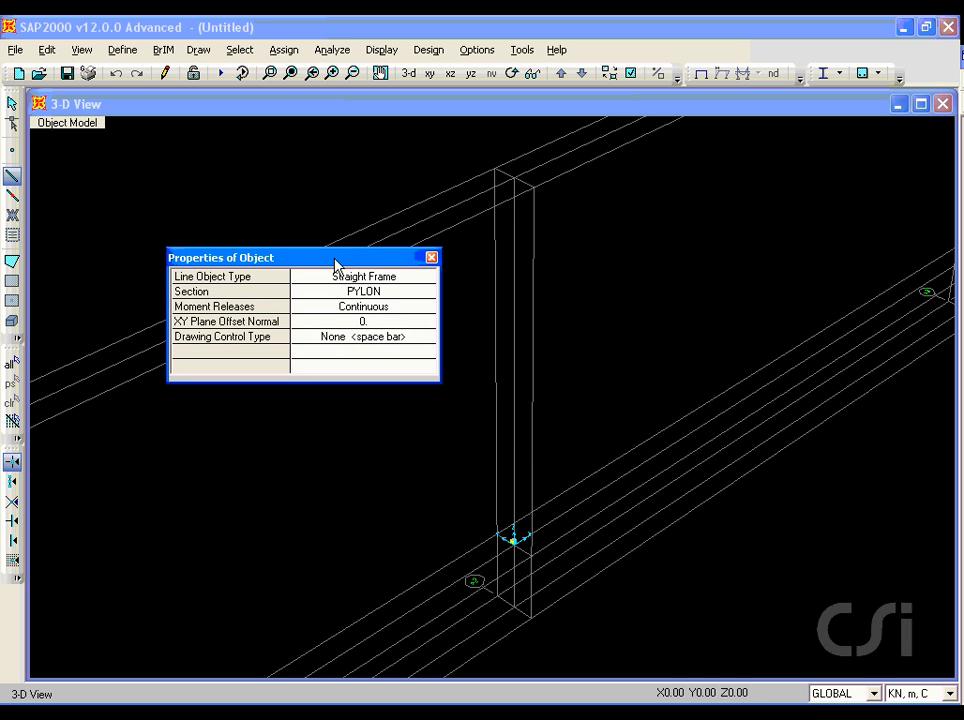
click(514, 180)
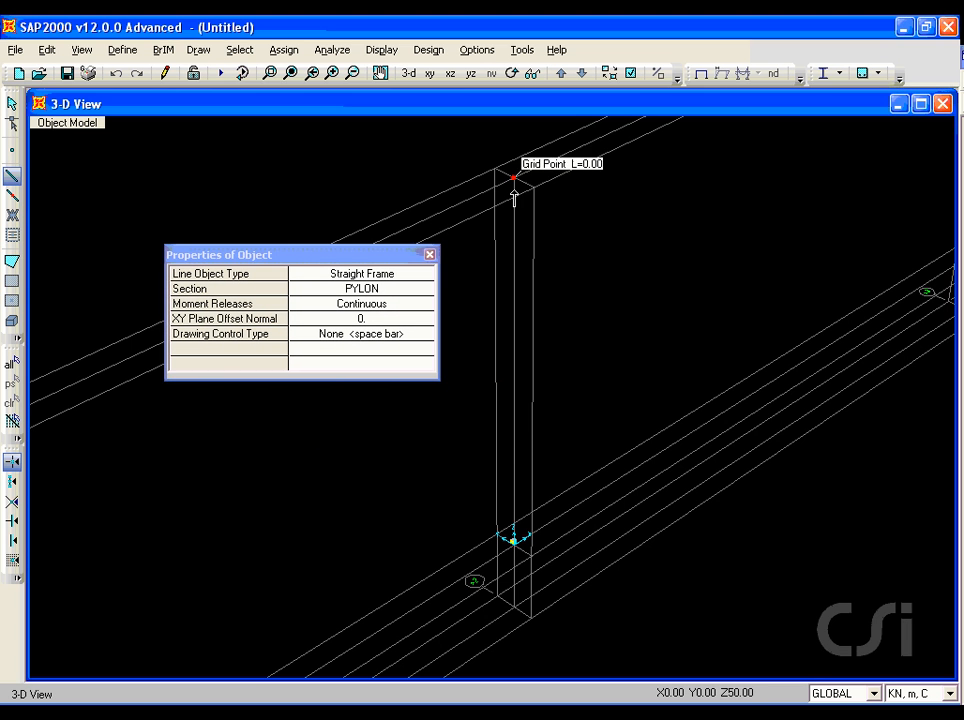
click(515, 608)
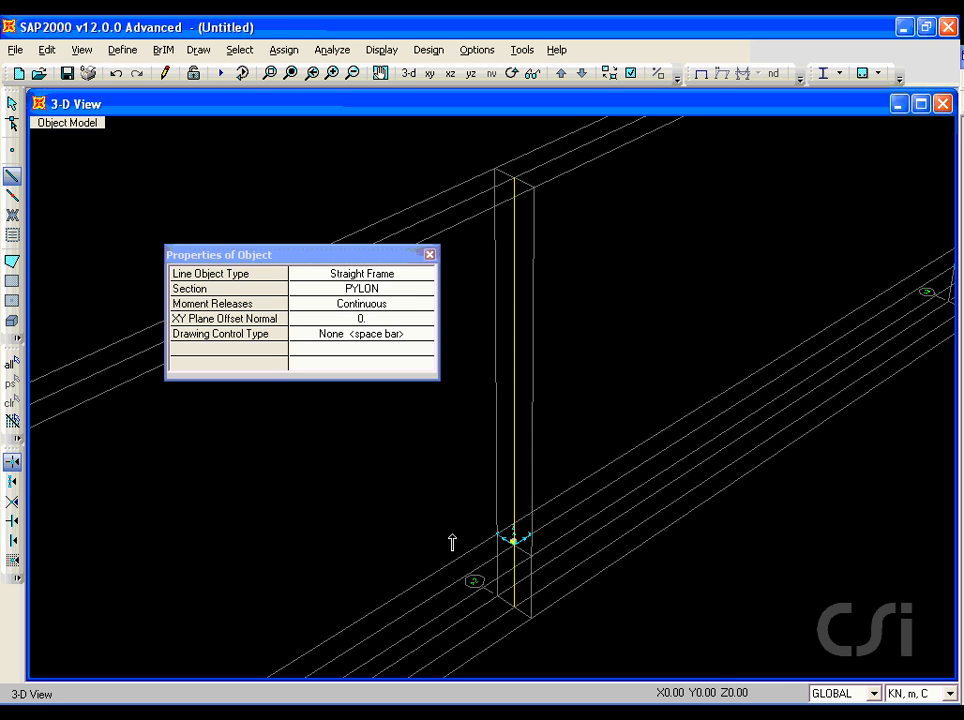
click(12, 103)
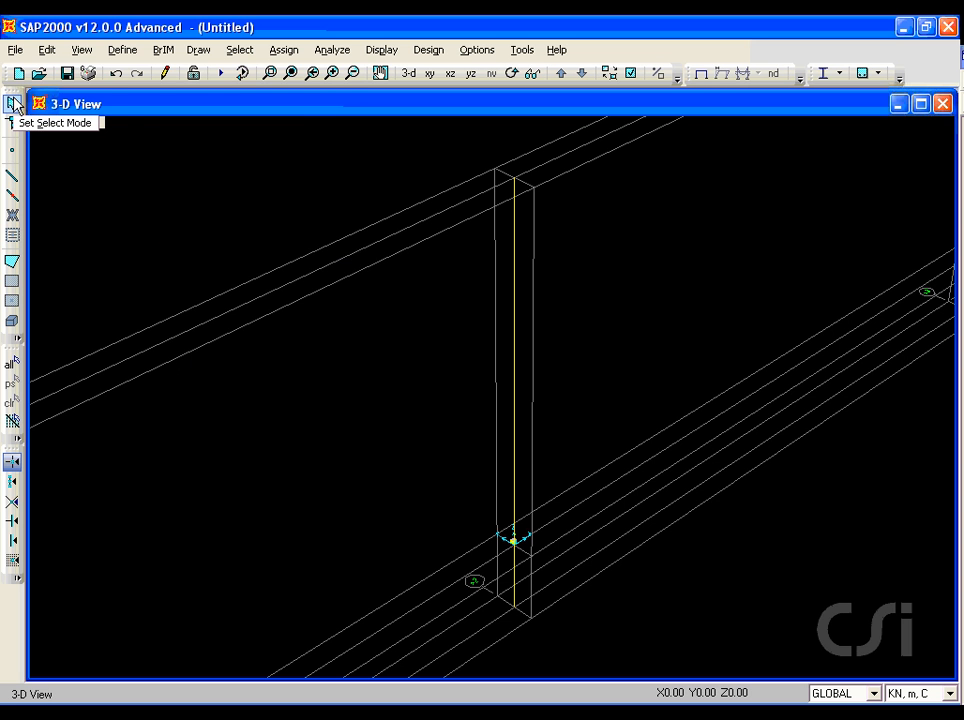
- Hide the grid and draw a special joint on the pylon with a Z offset of -4 m from its top end
click(82, 50)
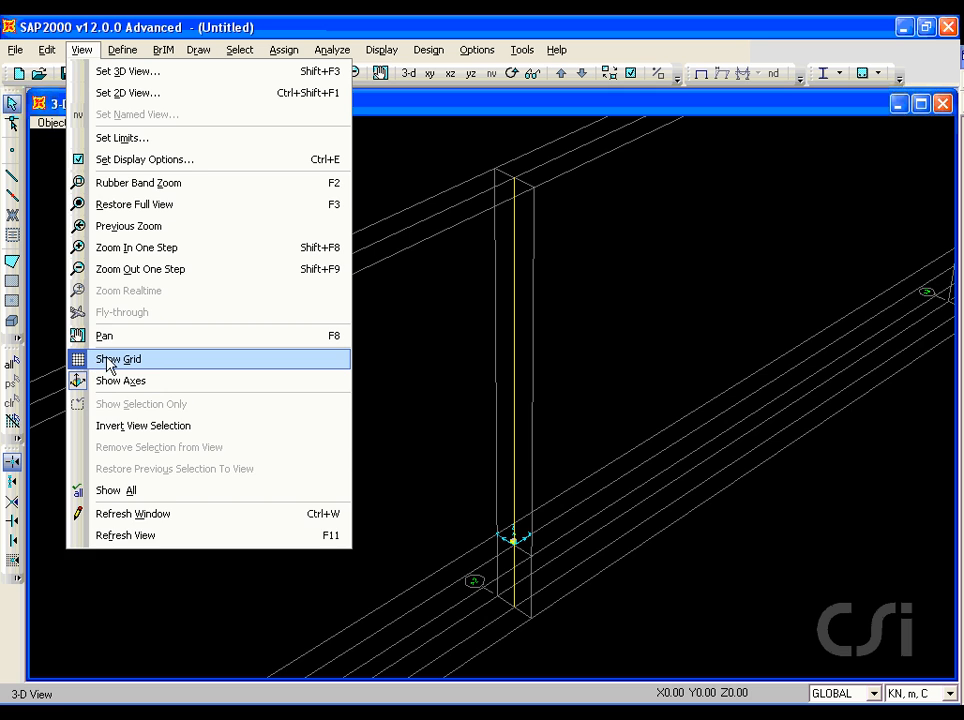
click(162, 368)
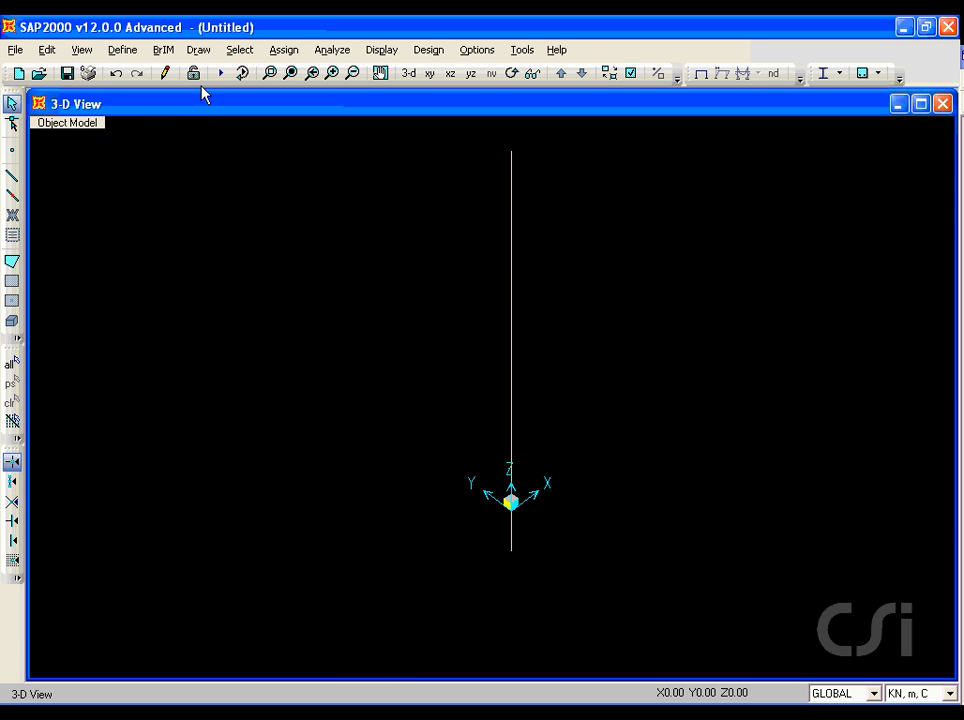
click(198, 50)
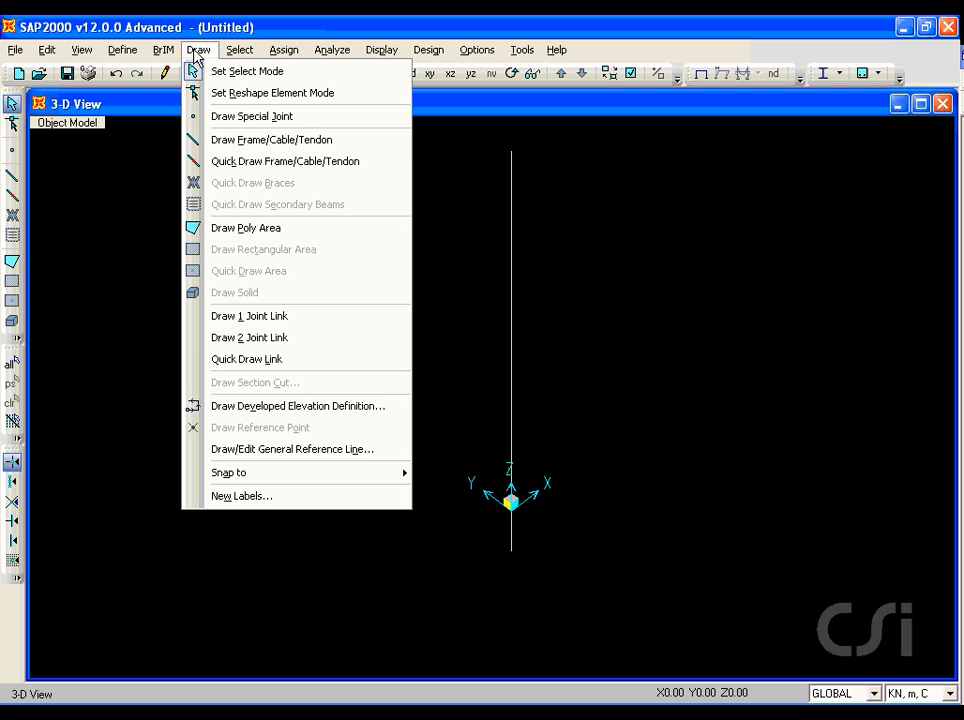
click(301, 117)
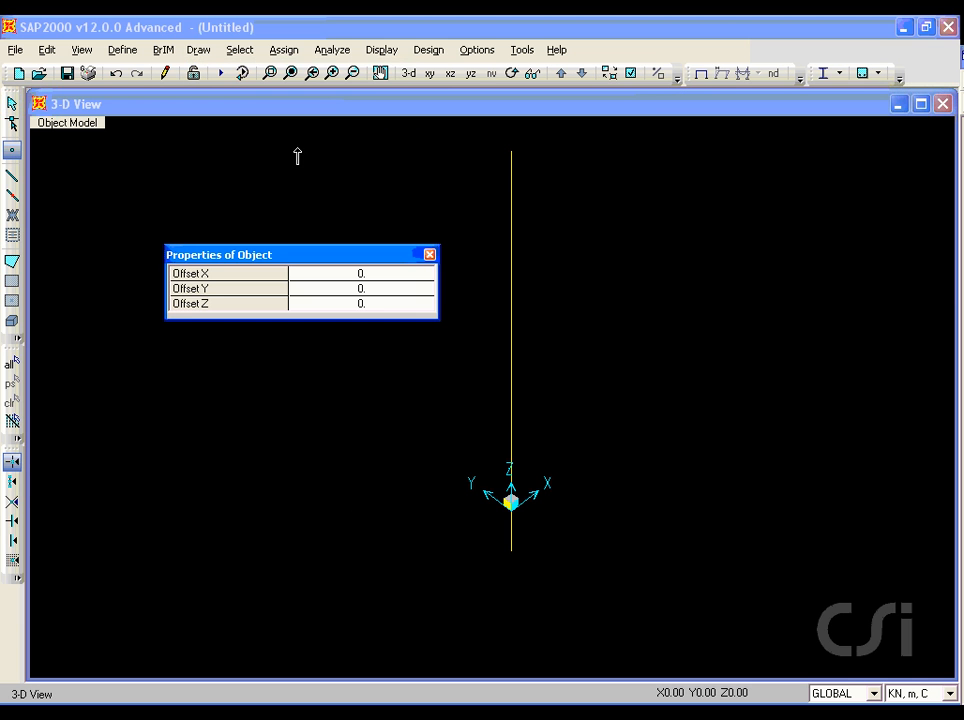
click(368, 304)
text(-4)
click(510, 152)
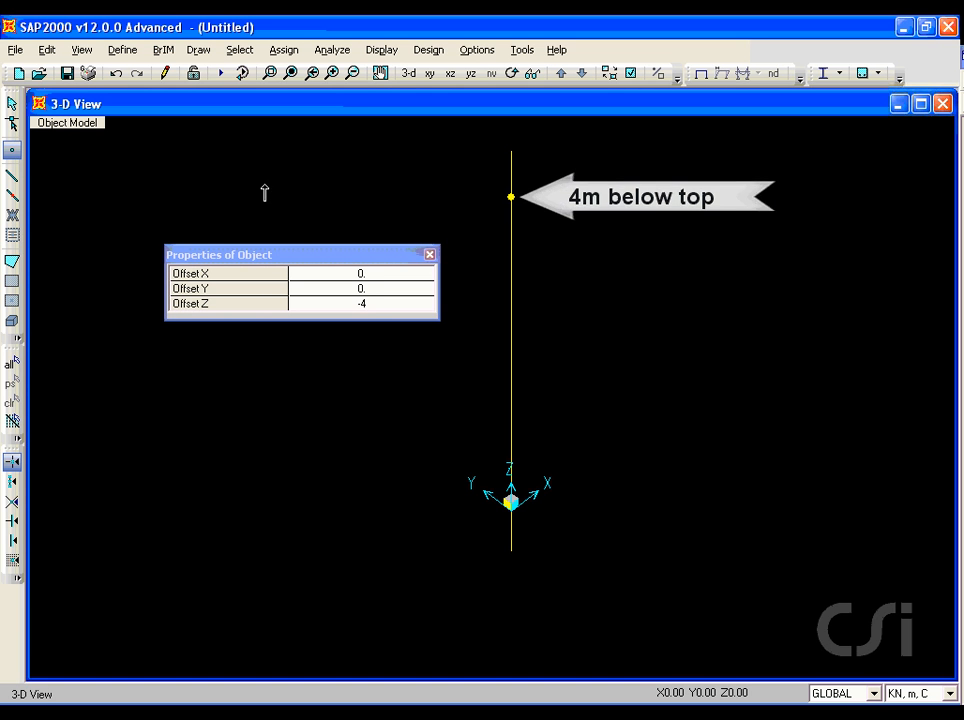
click(12, 104)
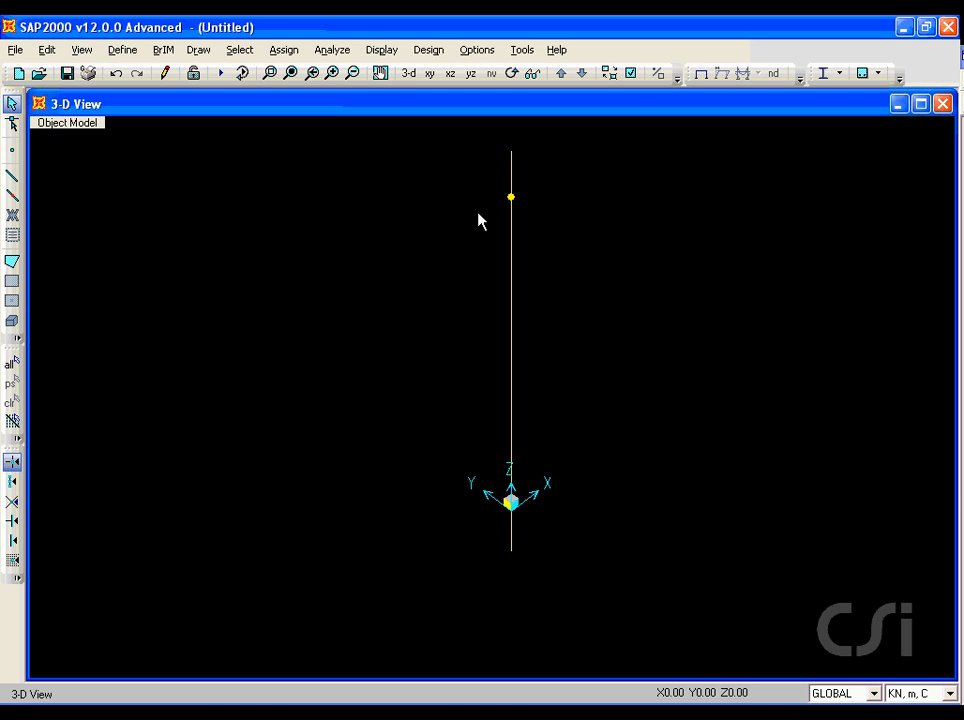
- Replicate the new pylon joint linearly 8 times with a dz increment of -2 m
click(510, 197)
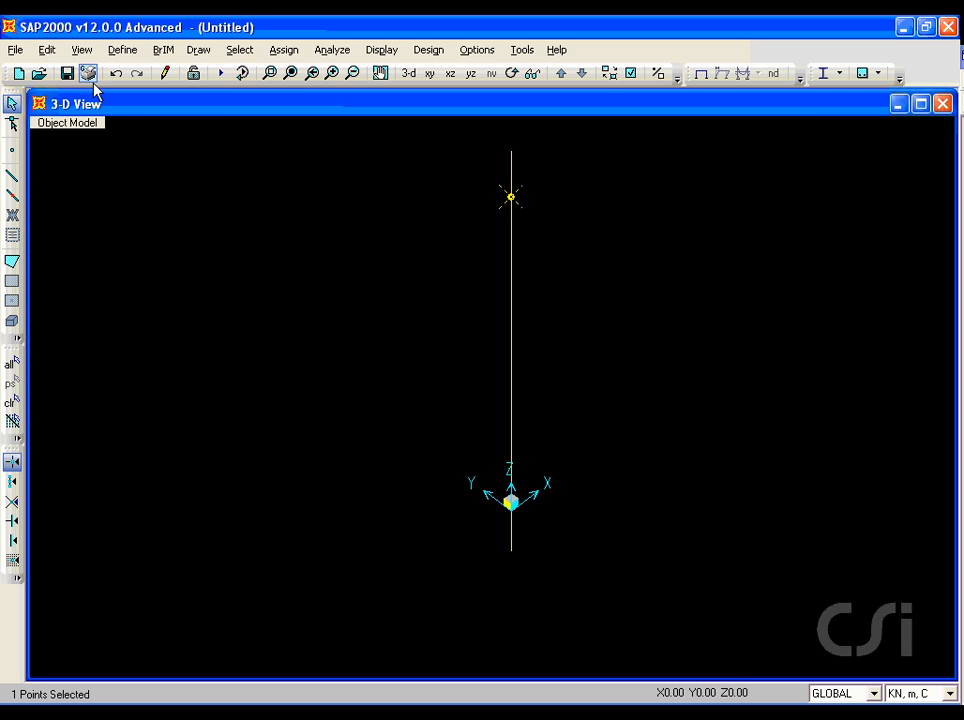
click(47, 50)
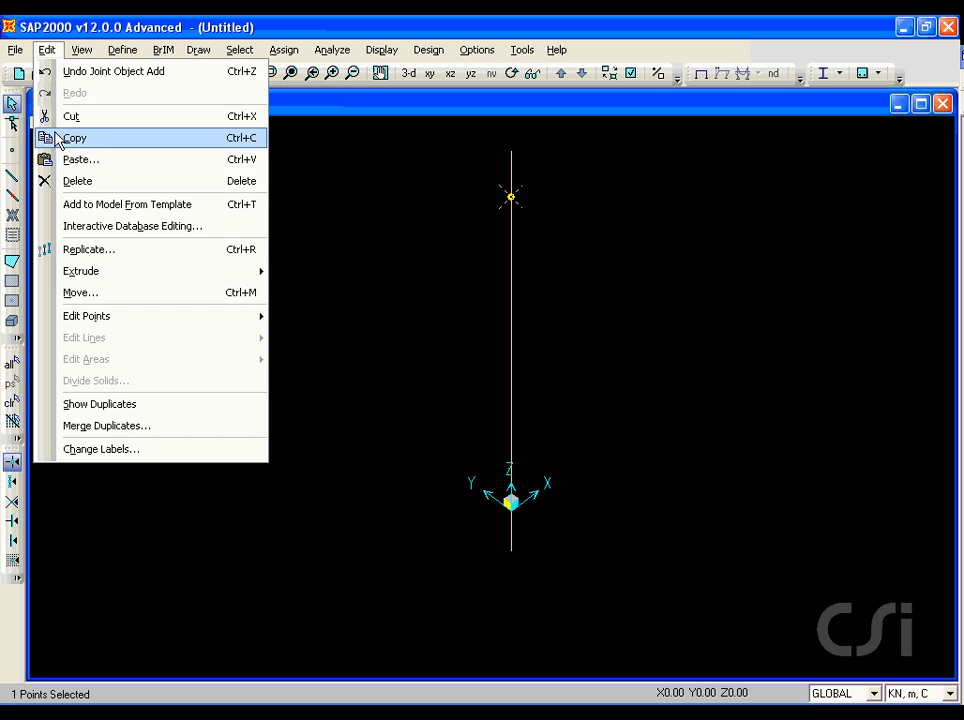
click(136, 258)
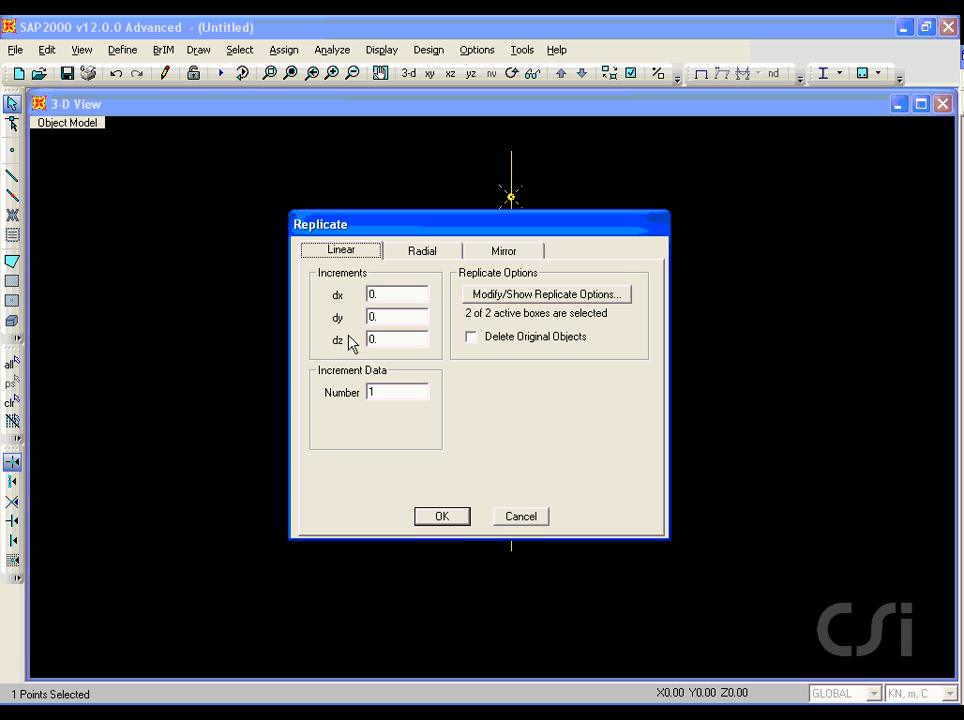
double_click(397, 338)
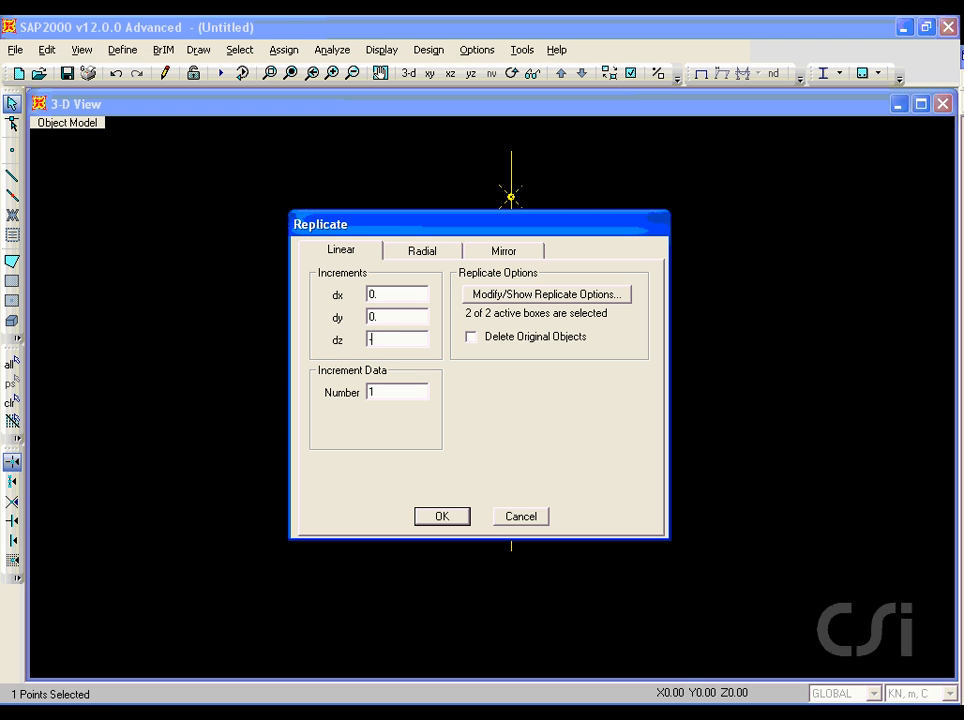
text(-2)
double_click(393, 392)
text(8)
click(443, 518)
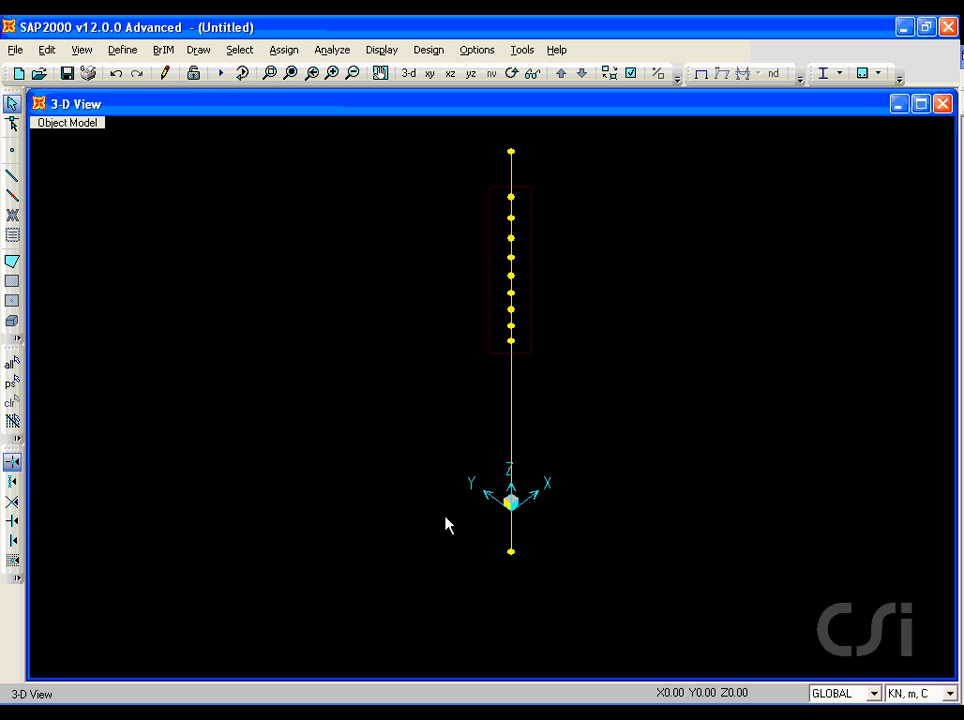
- Open the 4000Psi concrete material's property data with the advanced property display switched on
click(124, 50)
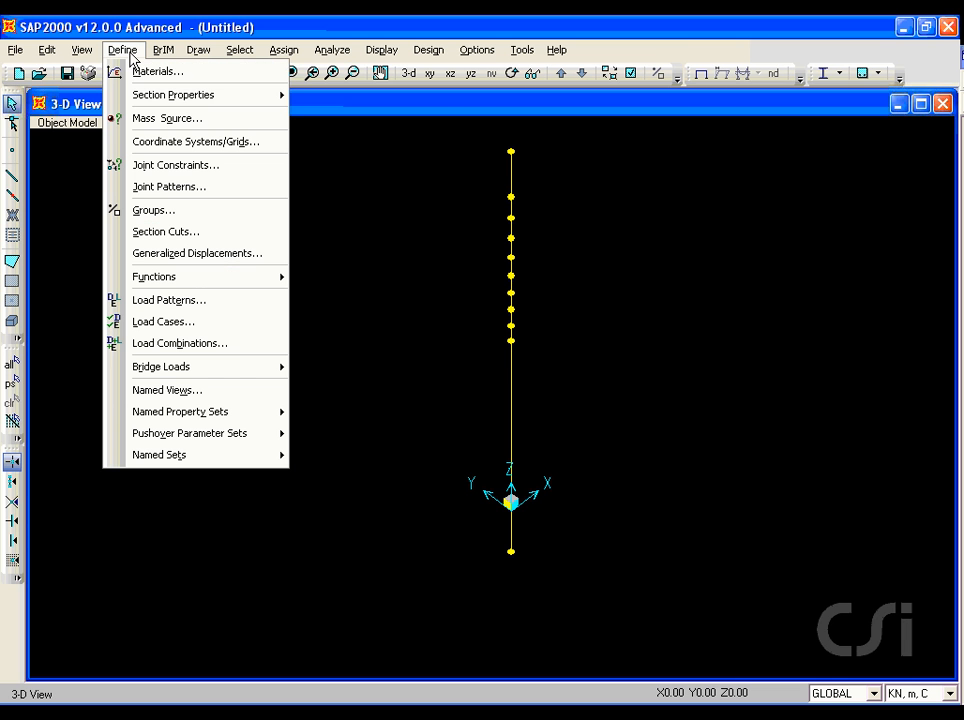
click(199, 76)
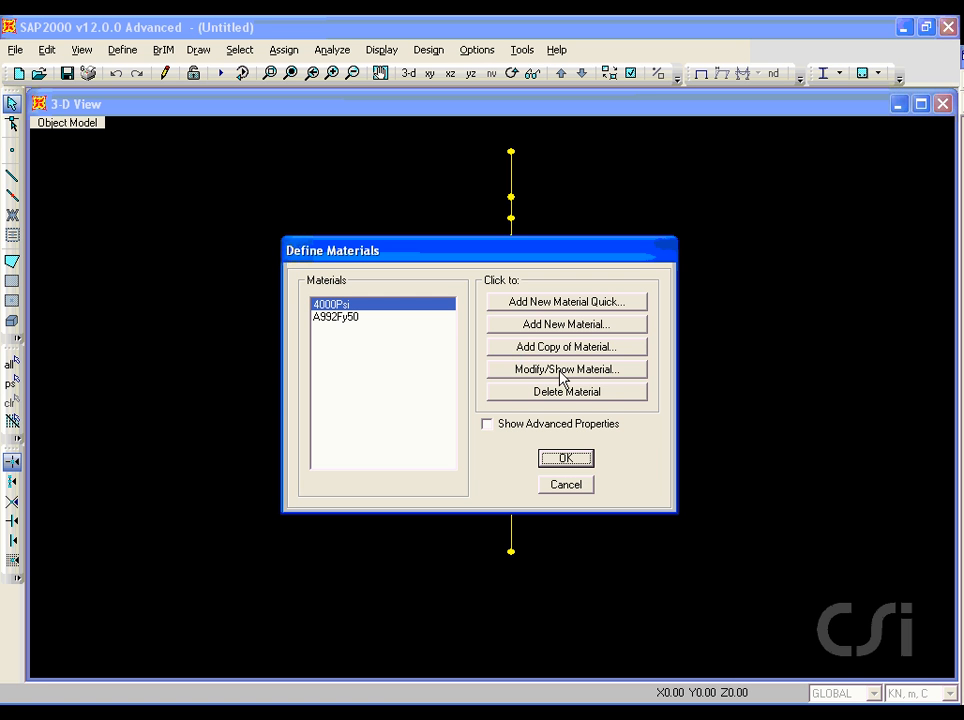
key(ctrl+shift+d)
drag(533, 376, 567, 376)
click(566, 374)
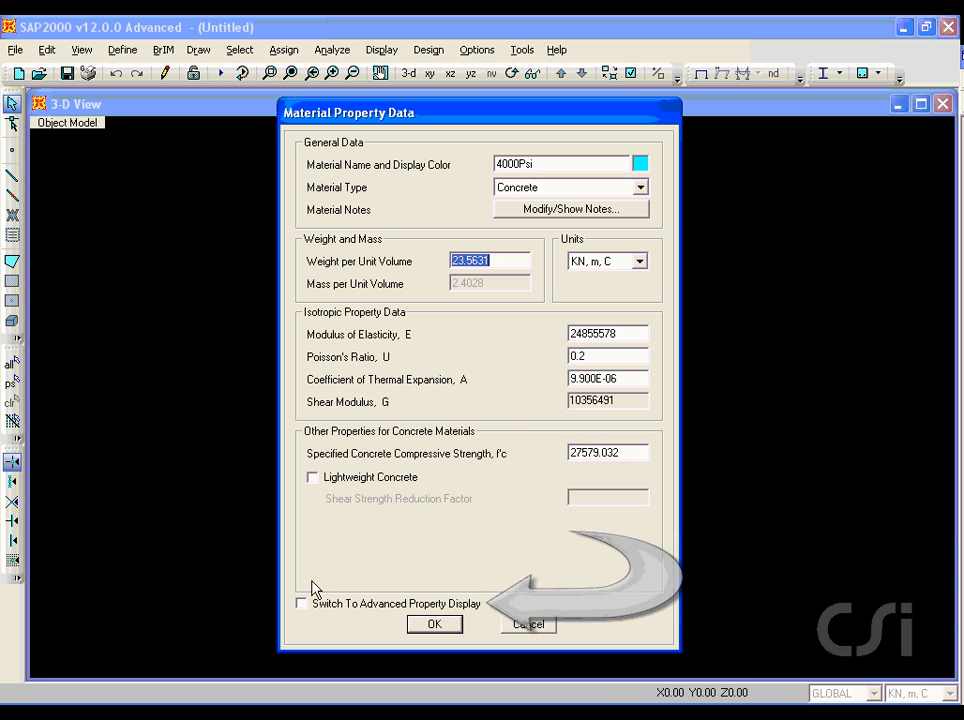
click(302, 604)
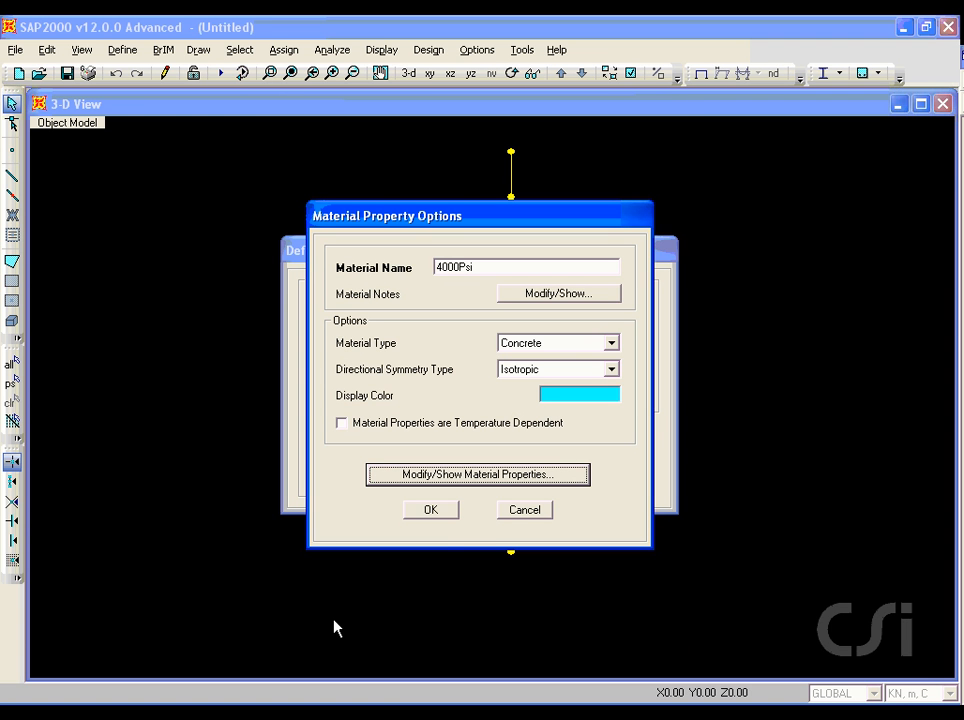
click(491, 479)
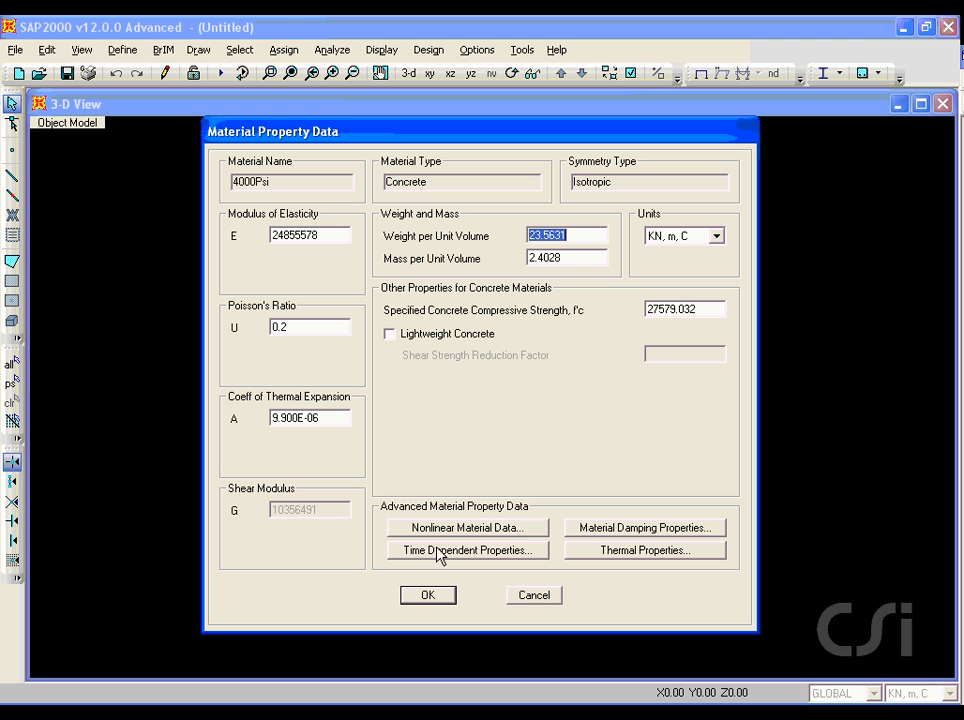
- Include creep and shrinkage in the time-dependent properties of 4000Psi, set the shrinkage start age to 3 days, and accept the material definitions
drag(401, 561, 505, 562)
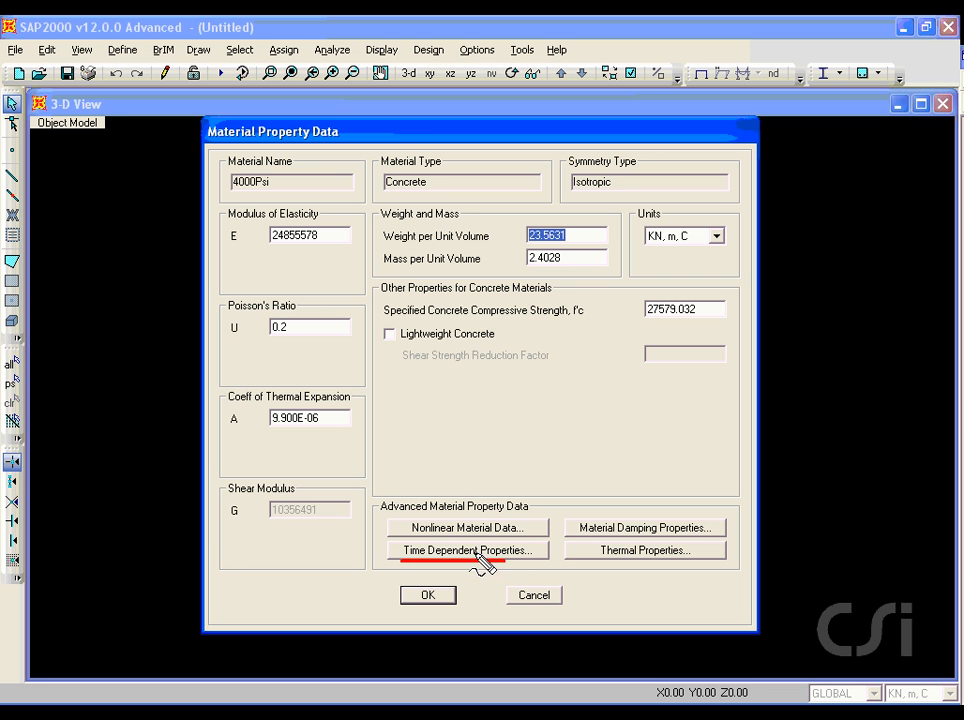
key(Escape)
click(468, 550)
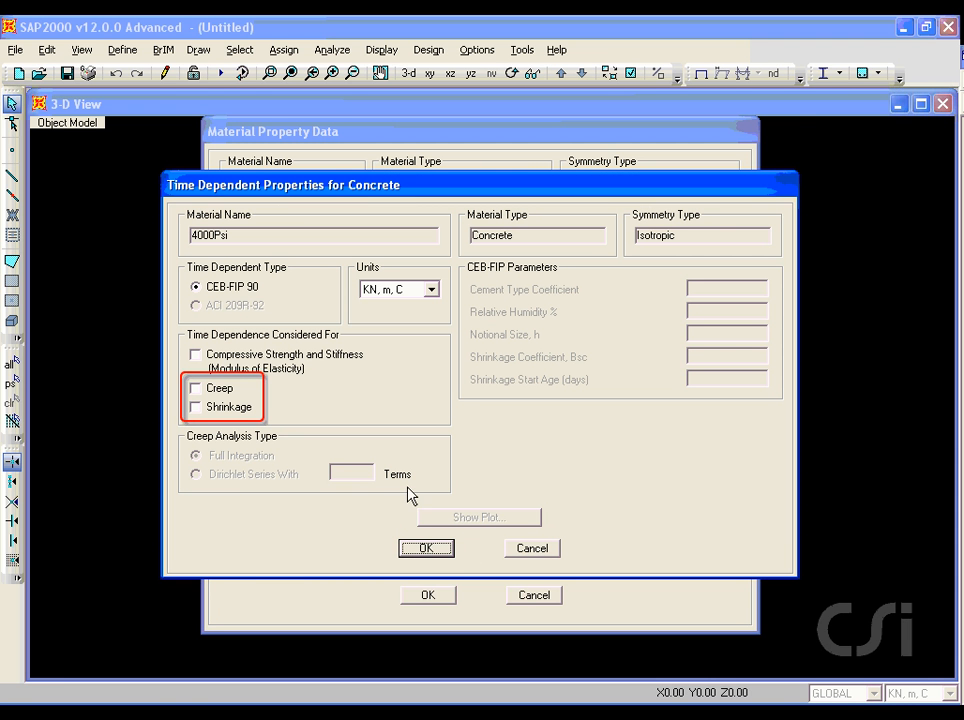
click(196, 388)
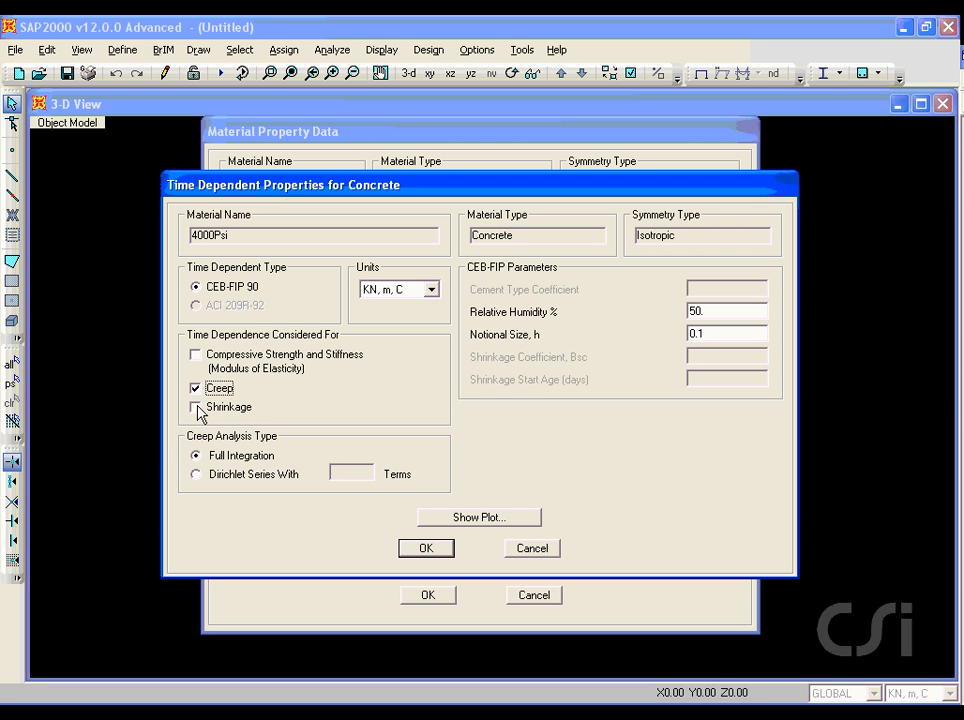
click(196, 407)
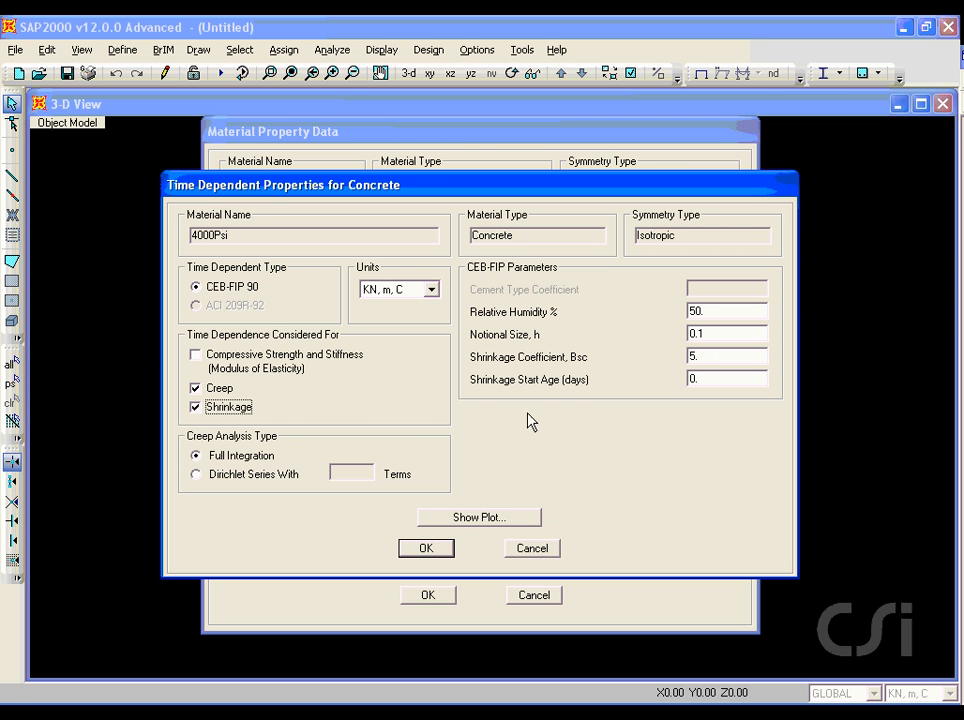
double_click(717, 379)
text(3)
click(436, 550)
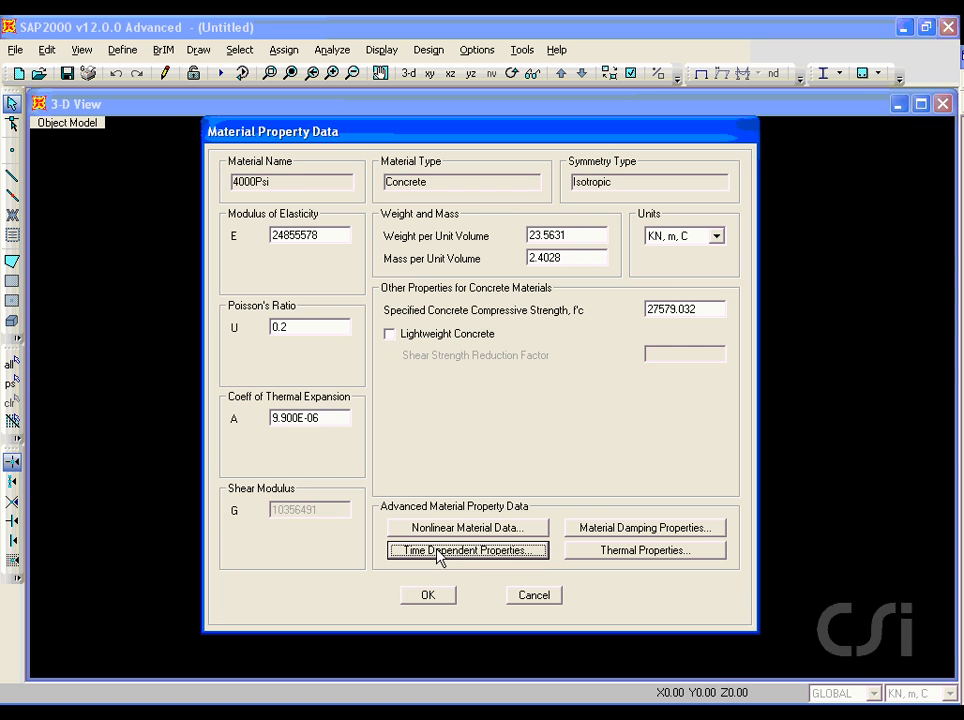
click(430, 597)
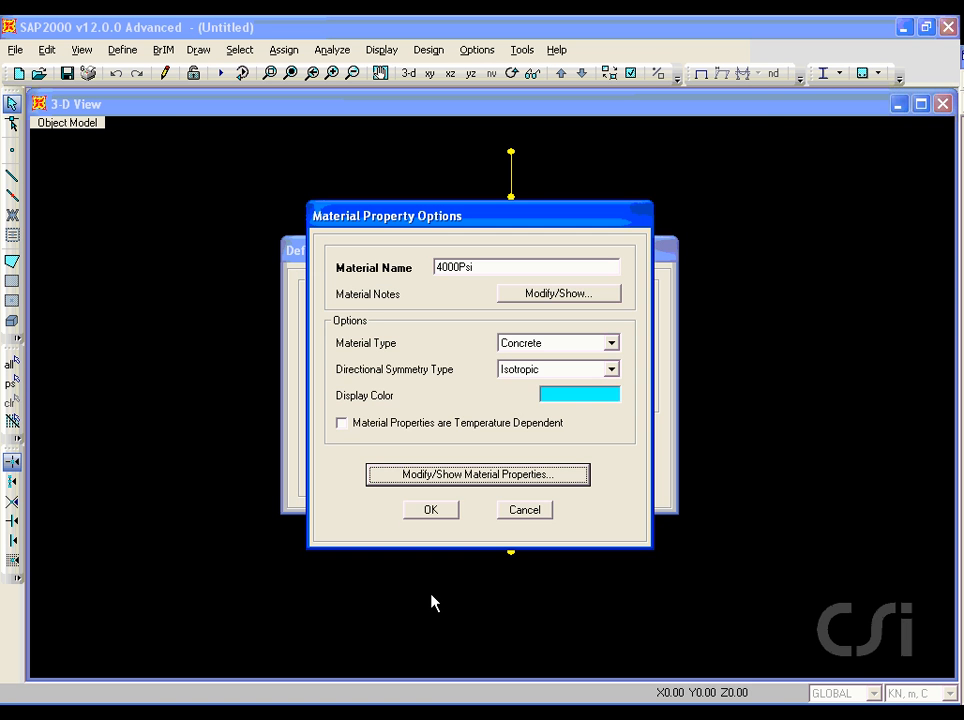
click(433, 512)
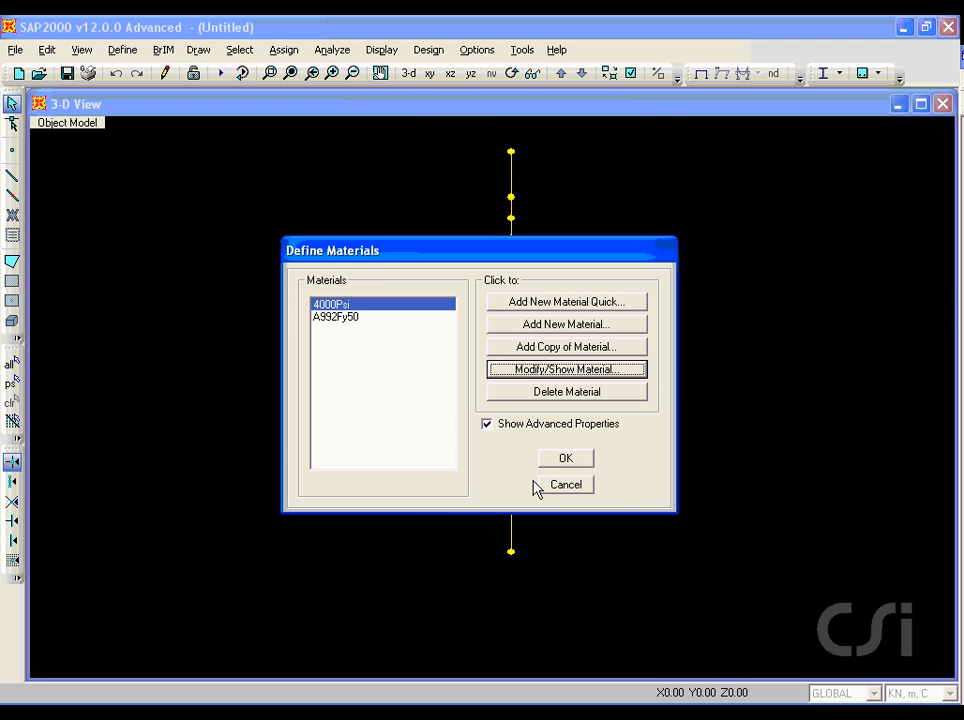
click(566, 459)
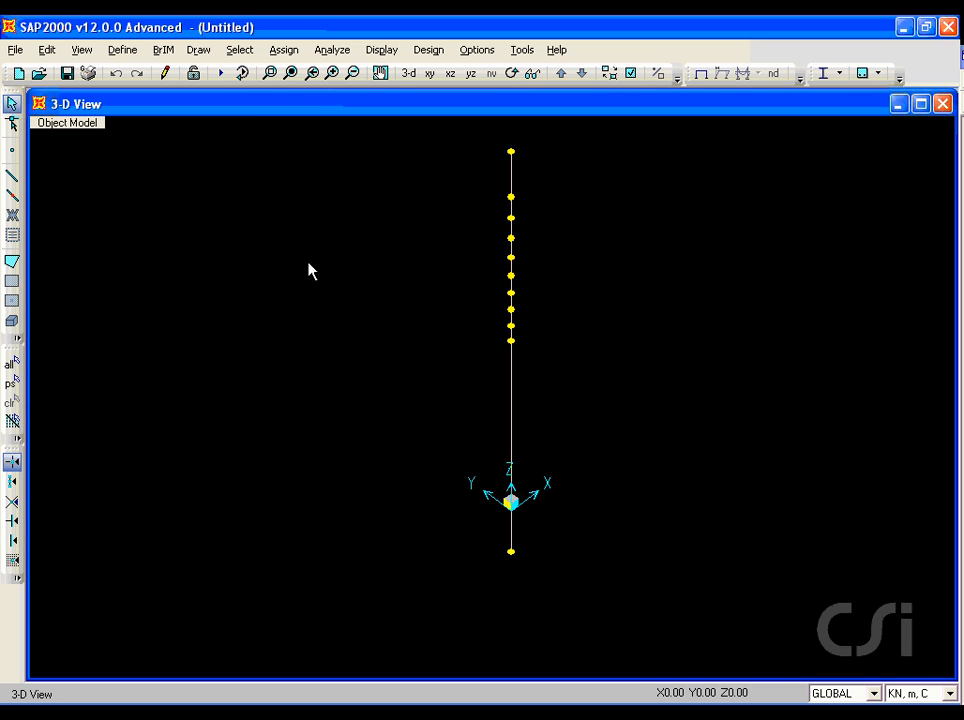
- Add a new concrete tube frame section and name it DECK
click(125, 49)
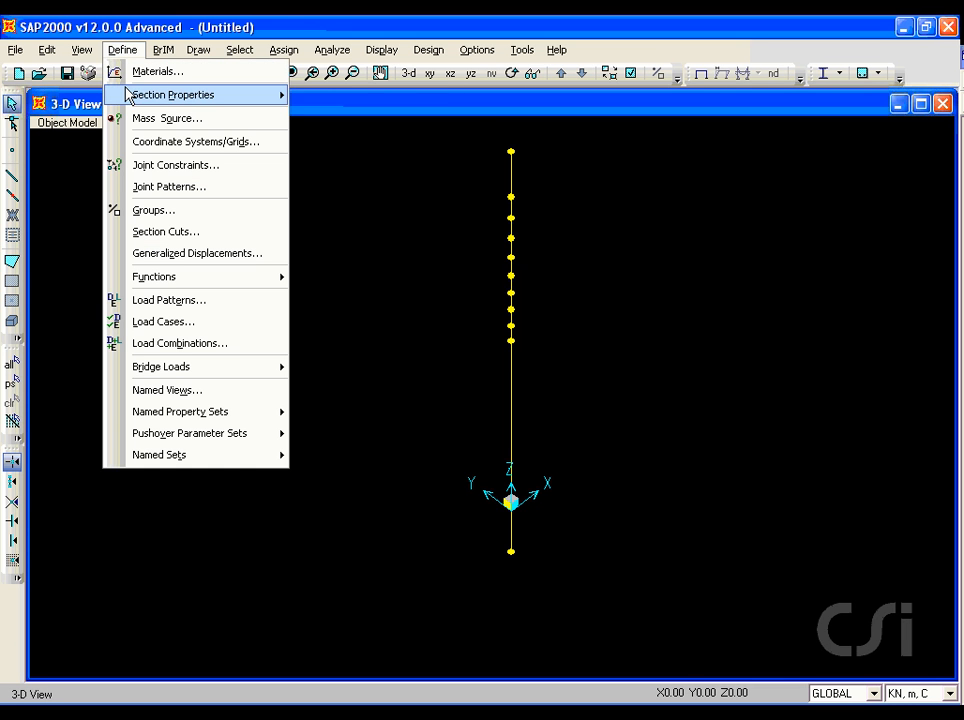
mouse_move(128, 96)
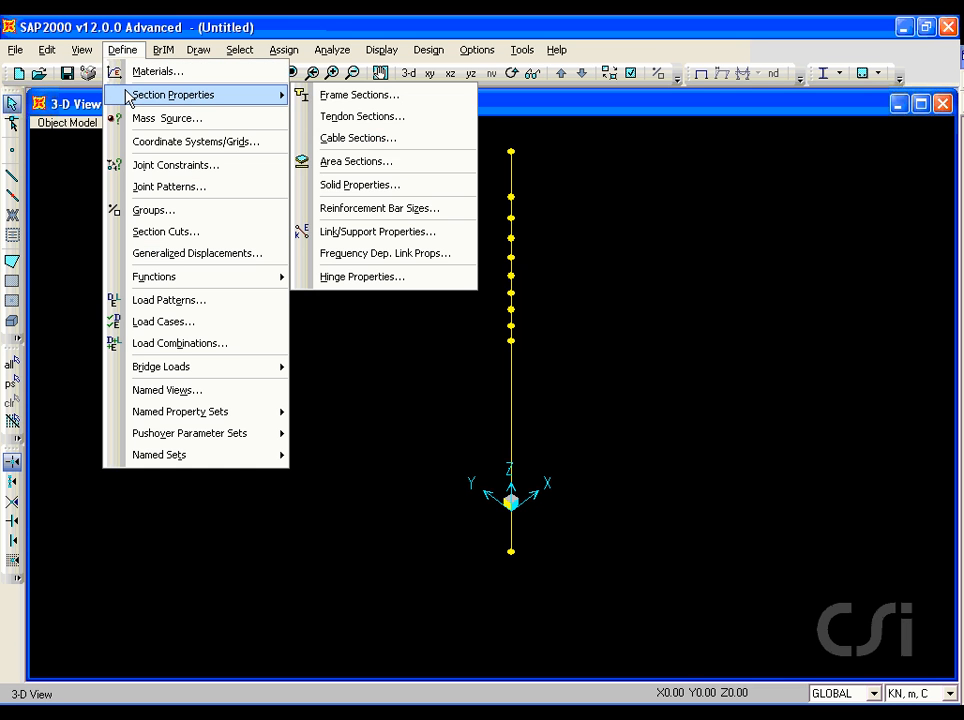
click(347, 96)
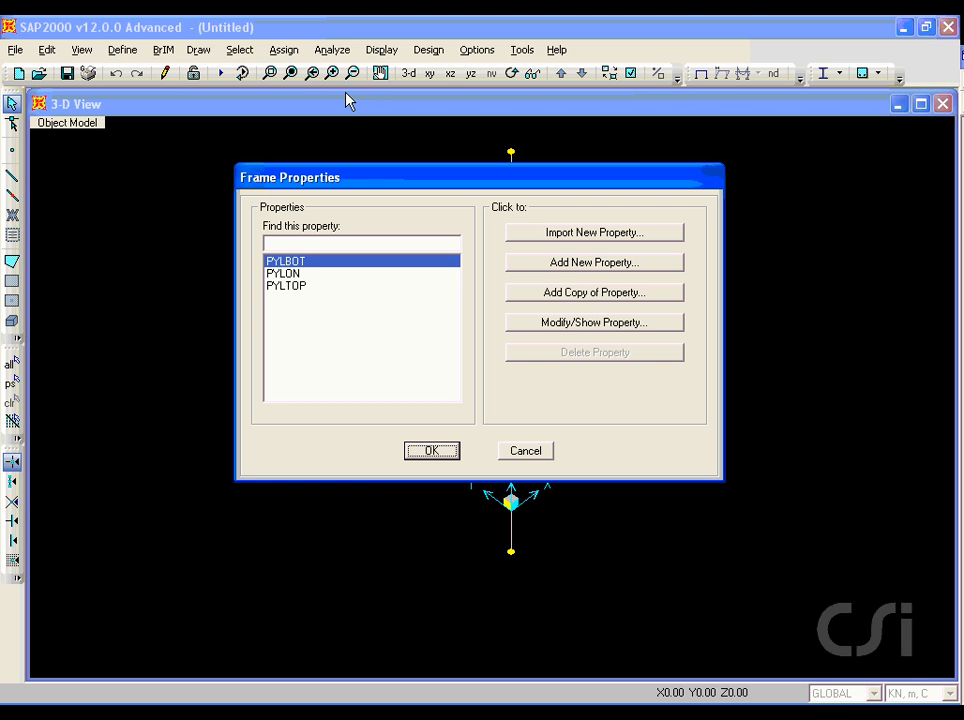
click(582, 264)
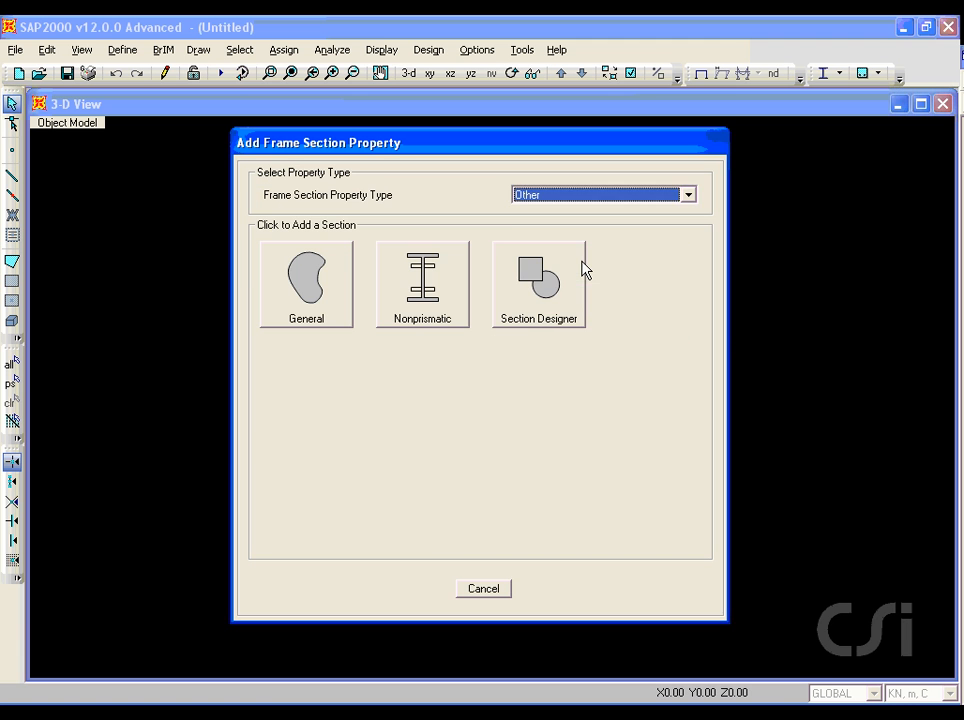
click(596, 197)
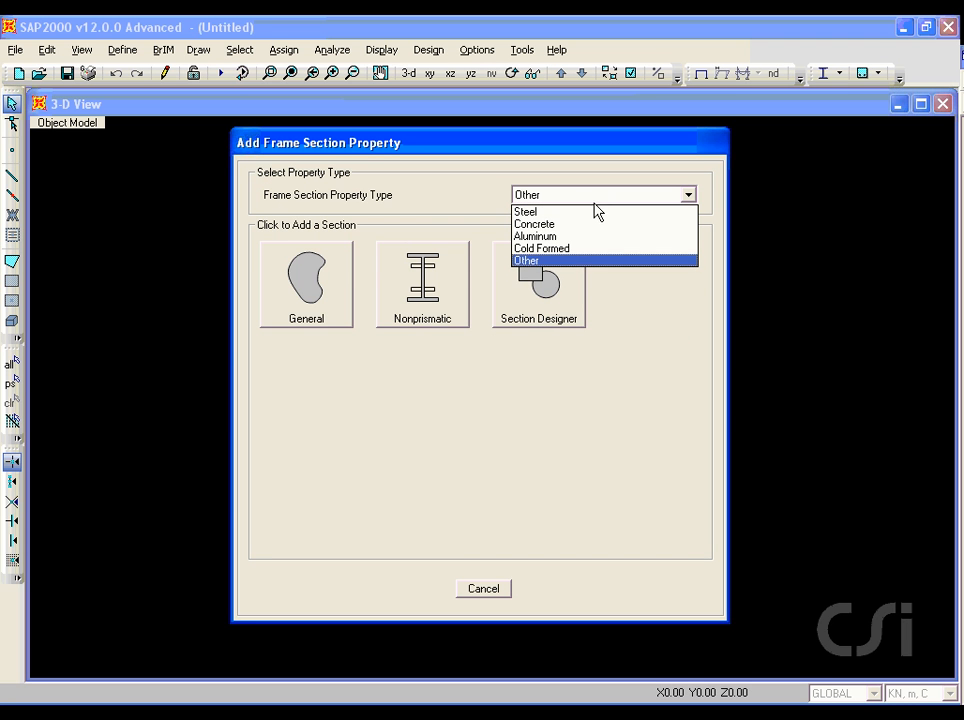
click(549, 228)
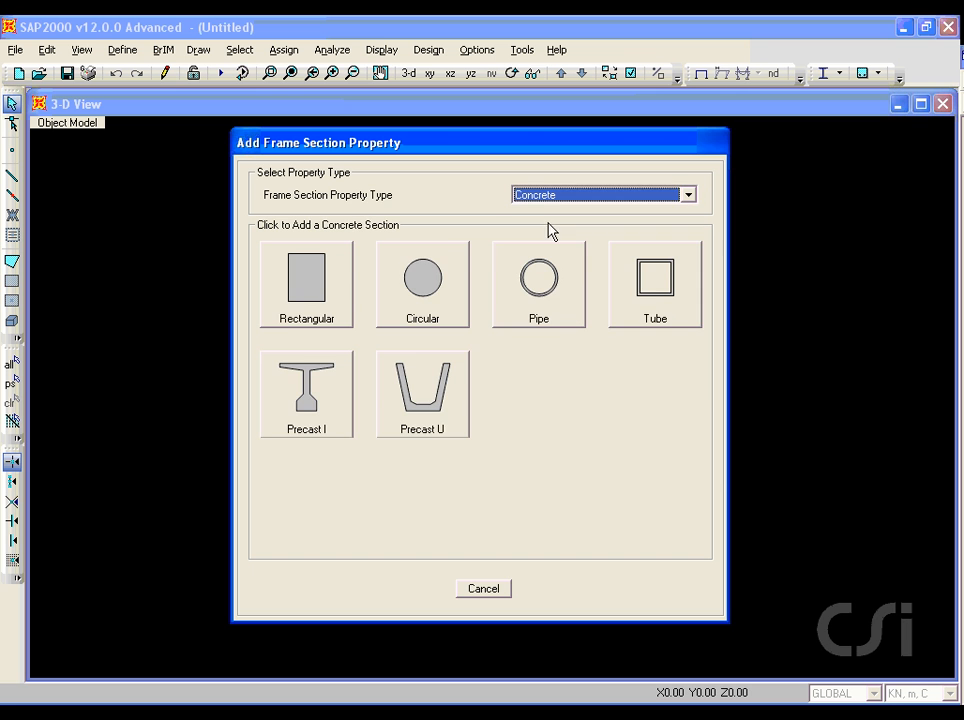
click(652, 303)
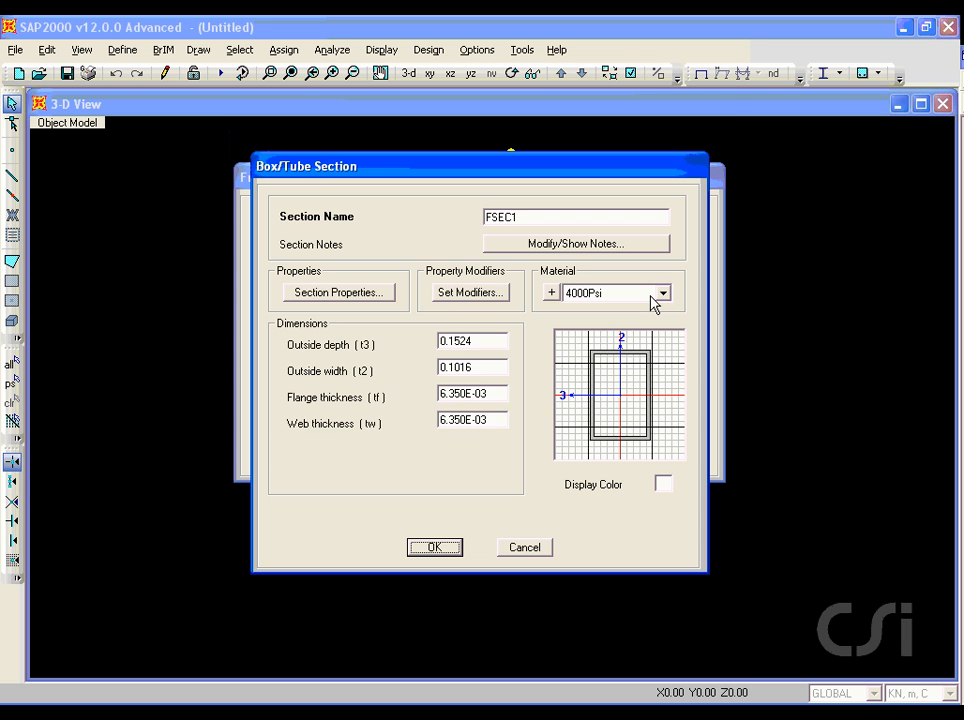
double_click(530, 217)
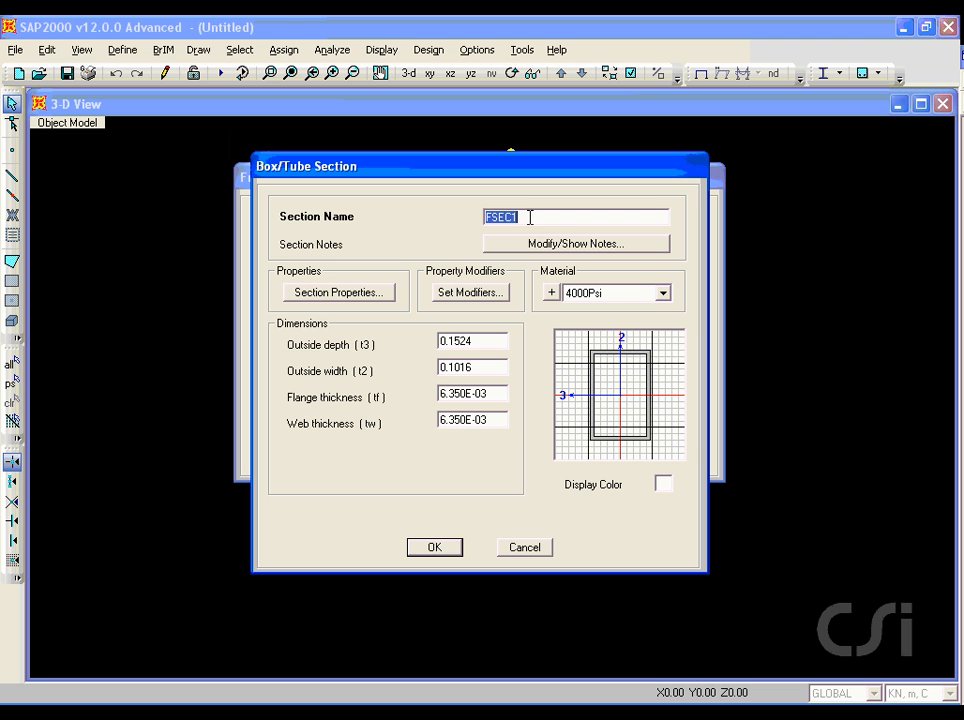
text(DECK)
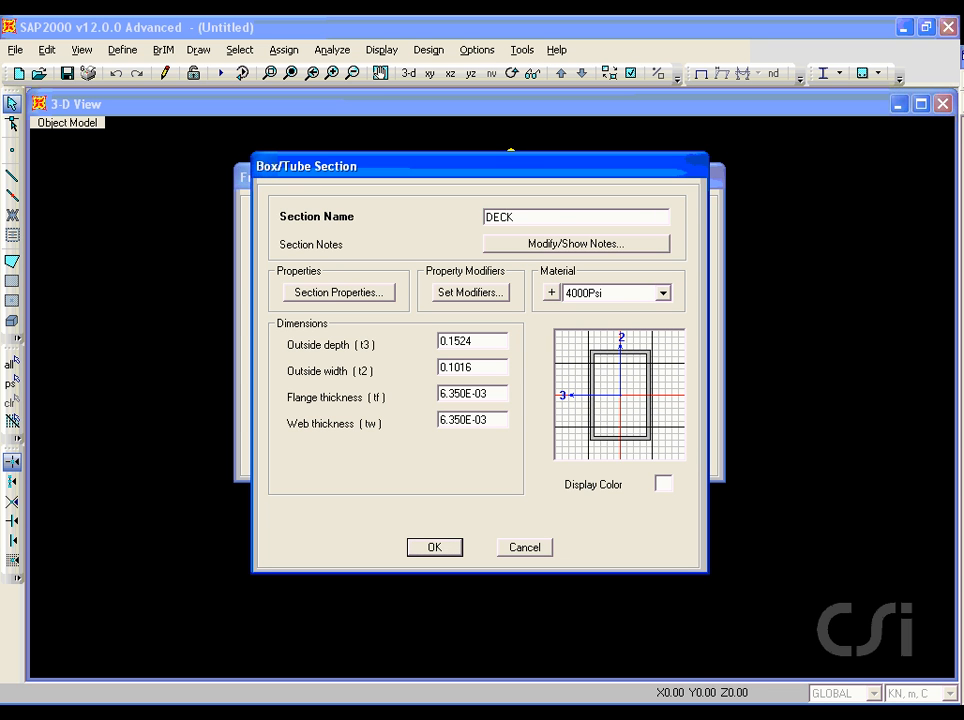
- Give DECK an outside depth of 1.2 m, width of 6 m, flange thickness of 0.2 m and web thickness of 0.3 m, and accept it
double_click(481, 341)
text(1.2)
double_click(480, 367)
text(6)
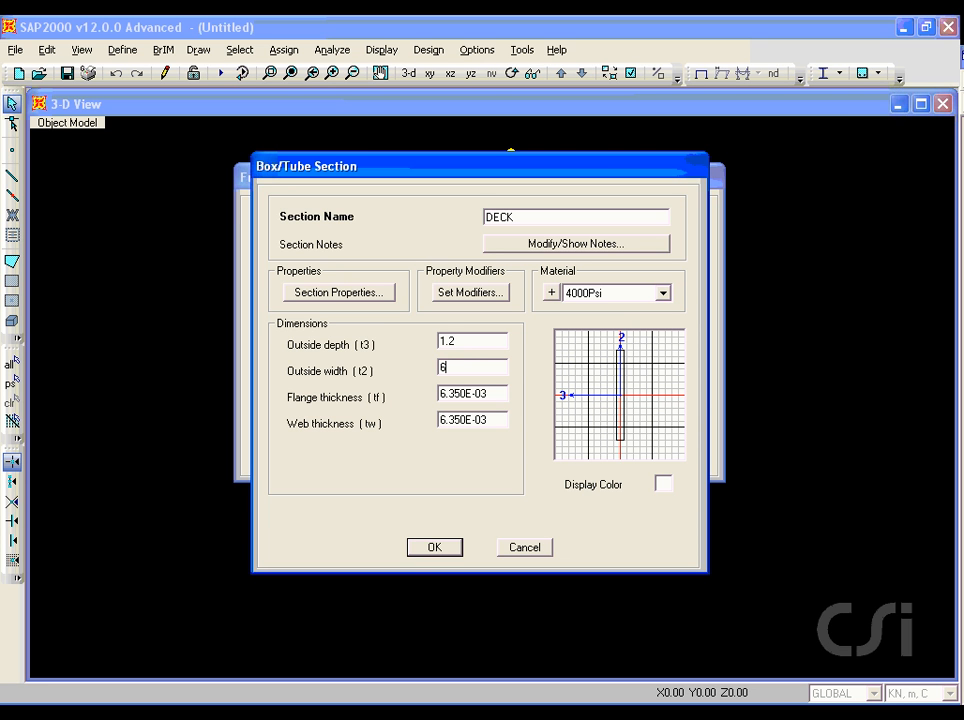
double_click(487, 392)
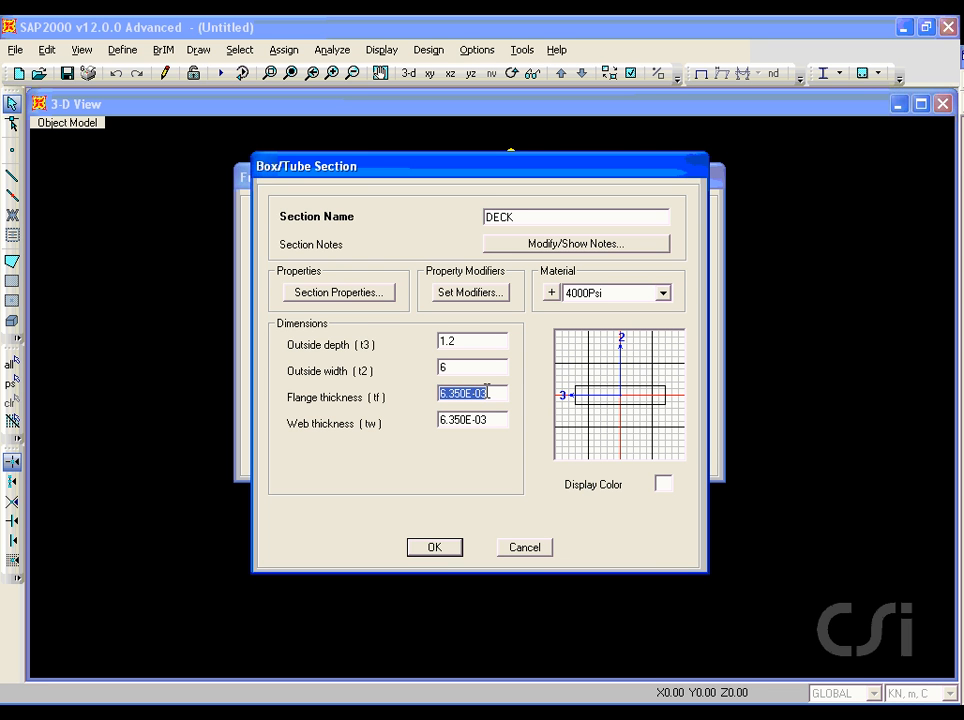
text(0.2)
double_click(491, 420)
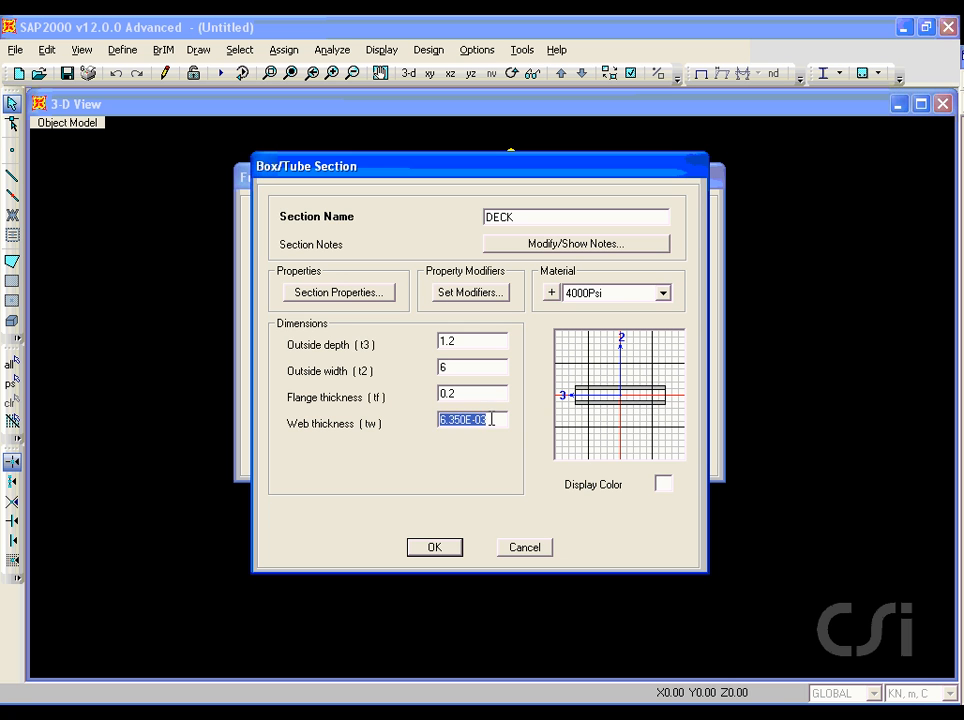
text(0.3)
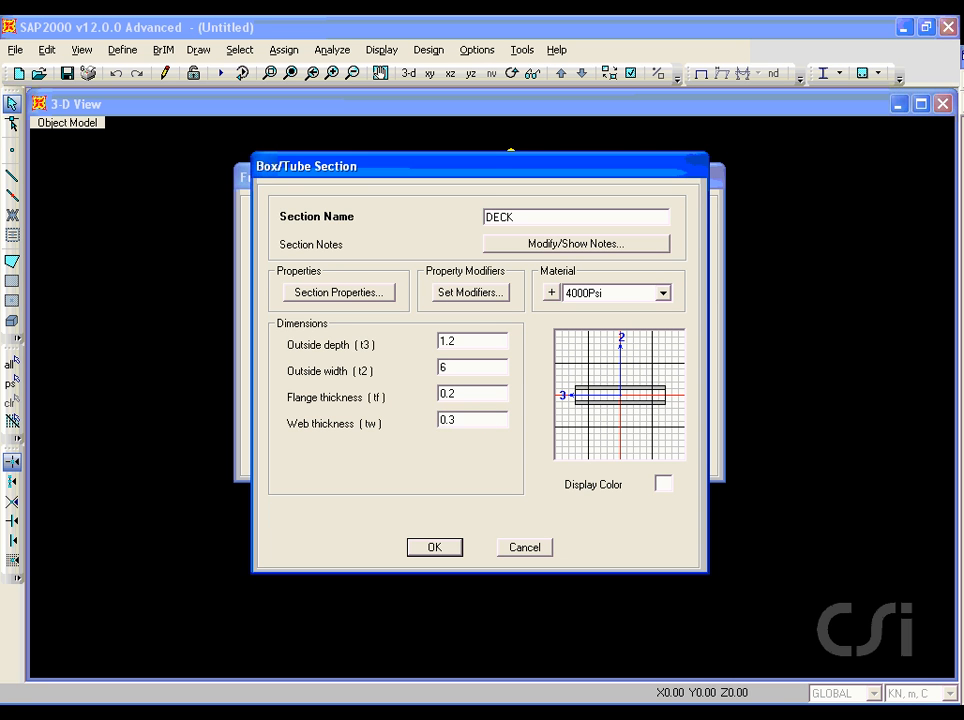
click(437, 549)
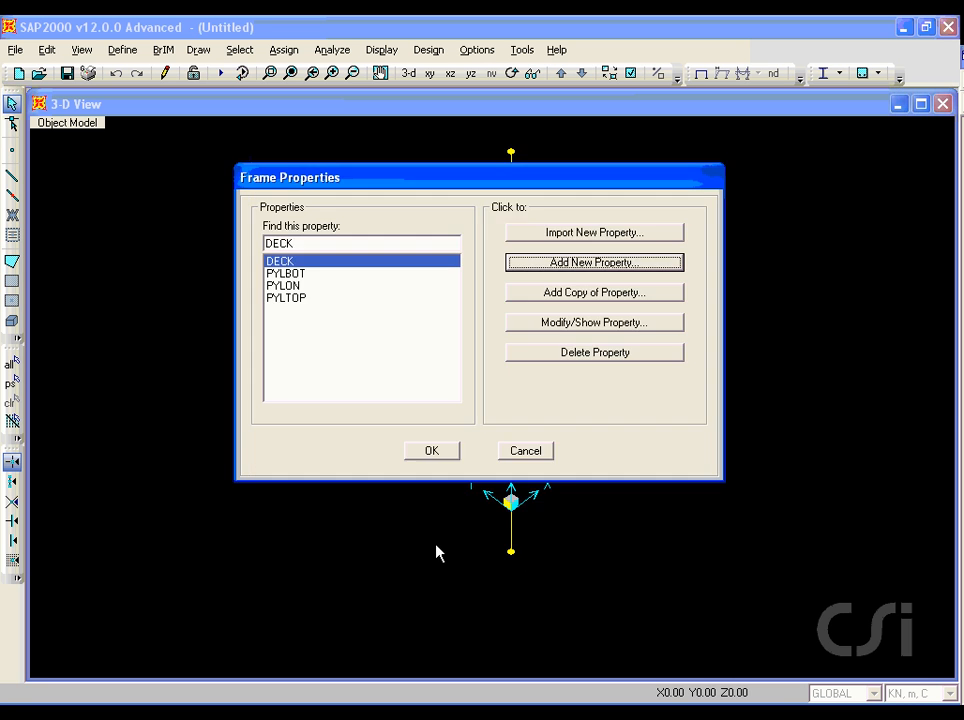
click(436, 457)
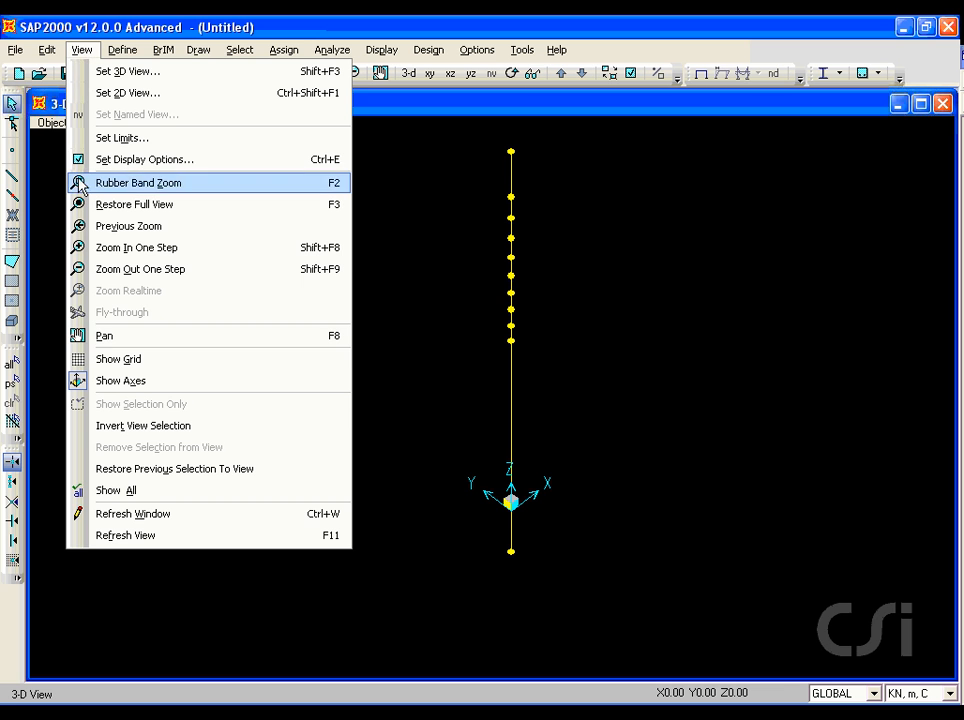
- Show the grid again and display the X-Y plane at Z=0
click(150, 366)
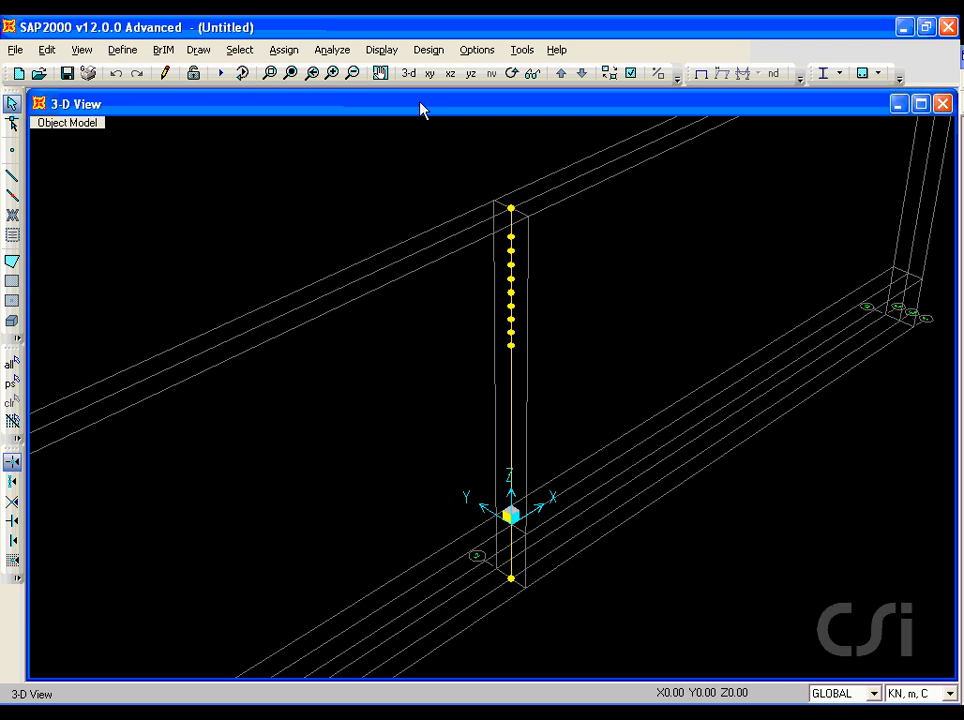
click(430, 76)
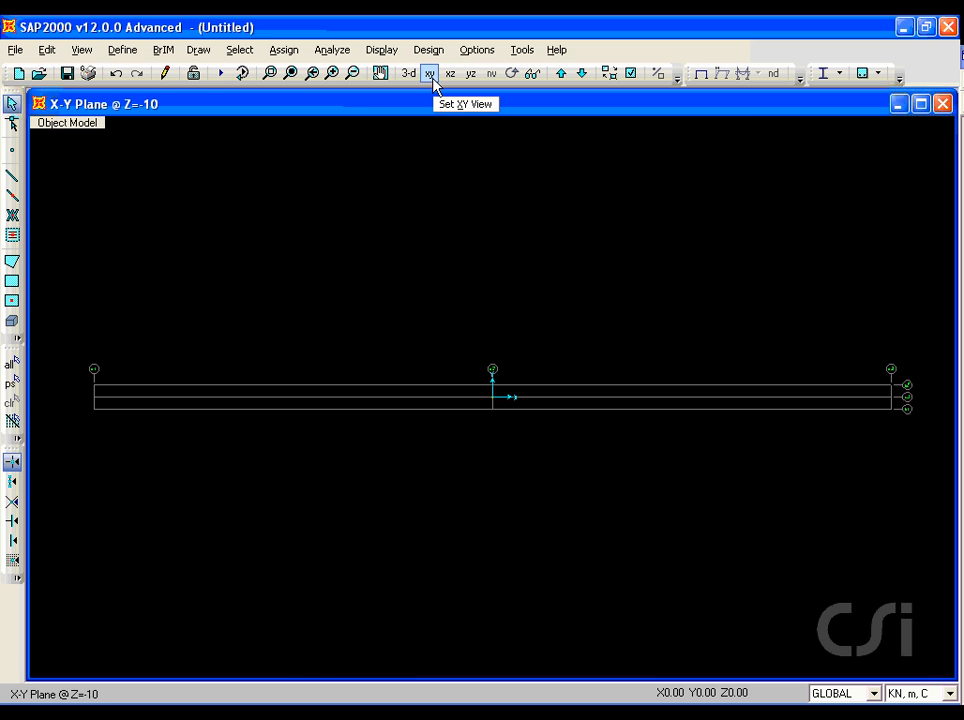
click(581, 74)
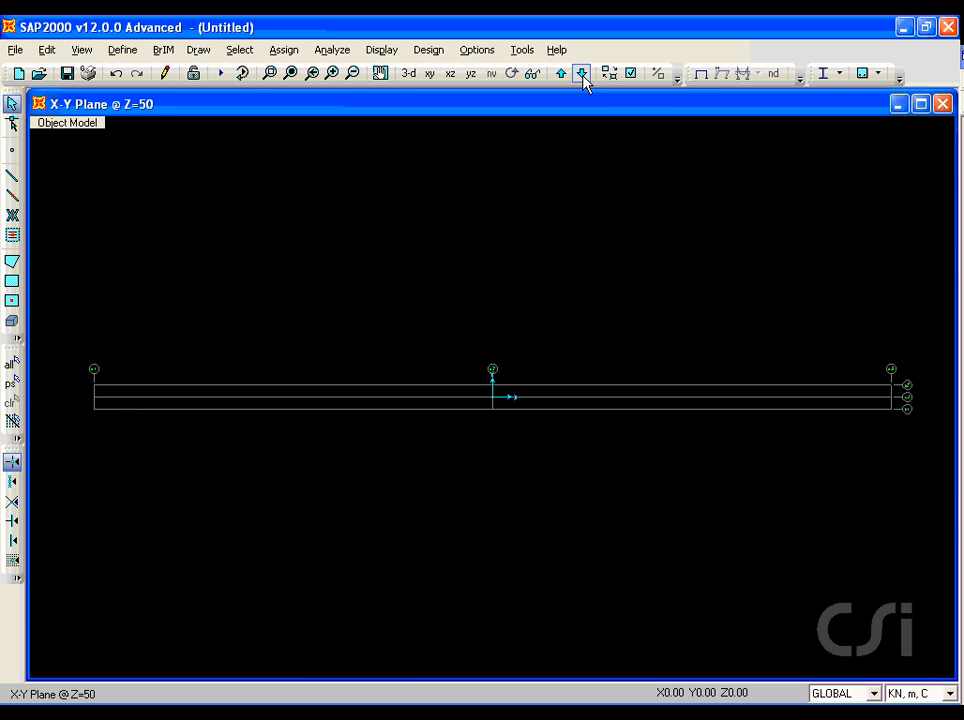
click(581, 74)
- Draw a straight DECK frame along grid line y3 from the origin at x2 to grid line x3
click(199, 50)
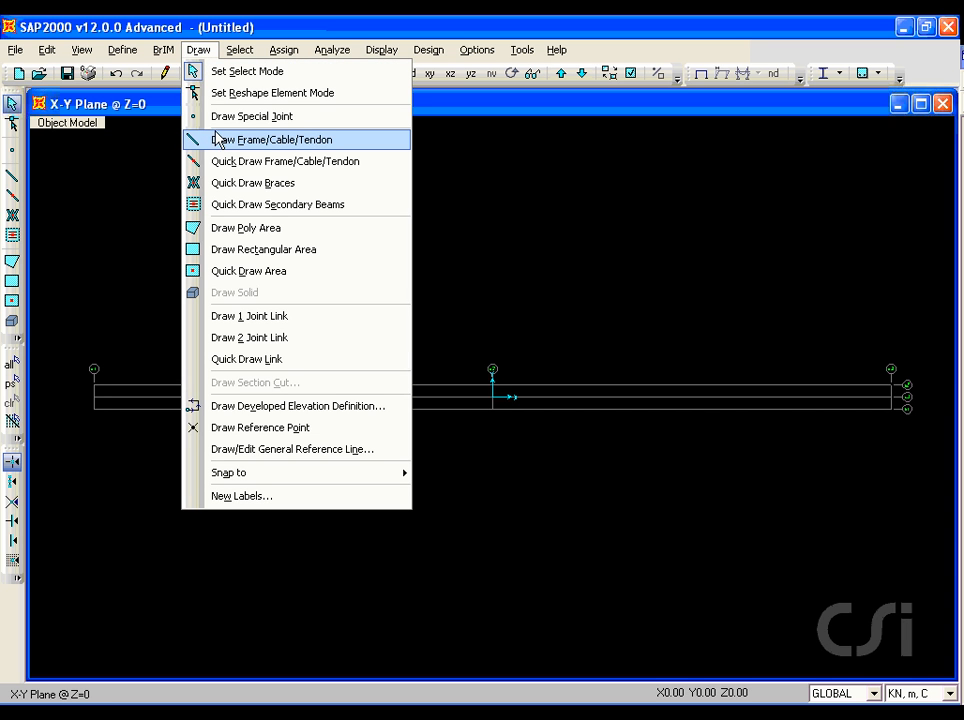
click(329, 141)
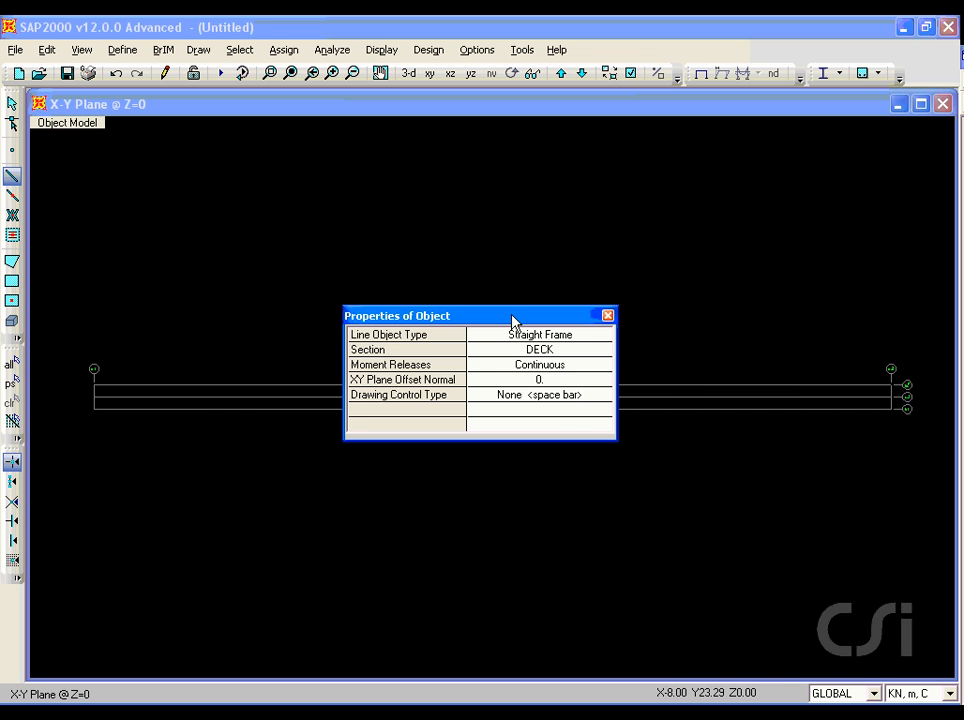
drag(512, 317, 419, 199)
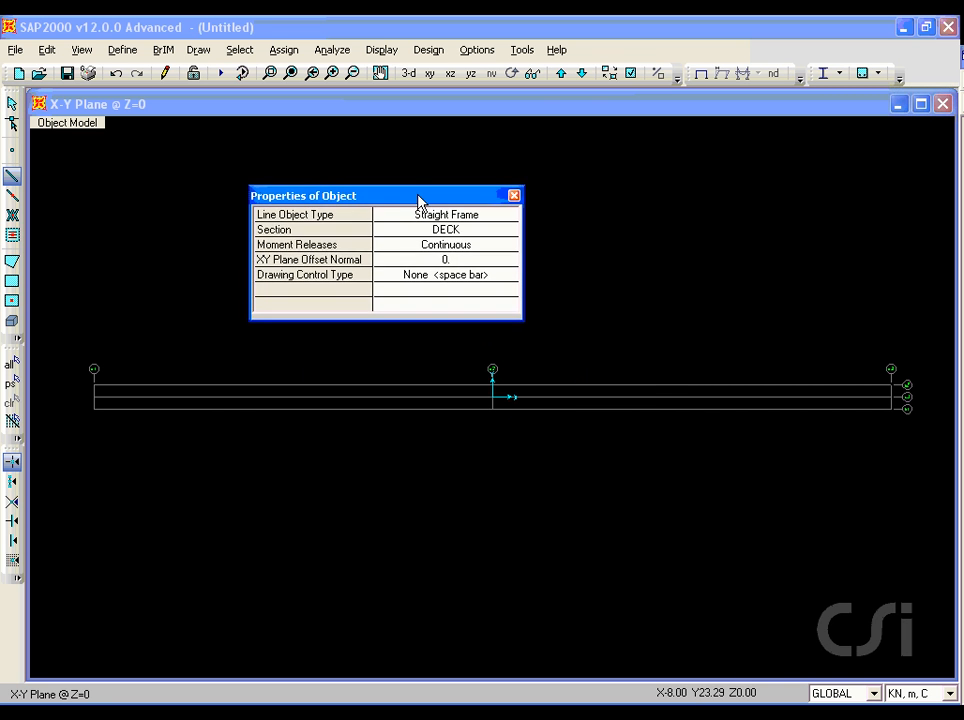
click(496, 399)
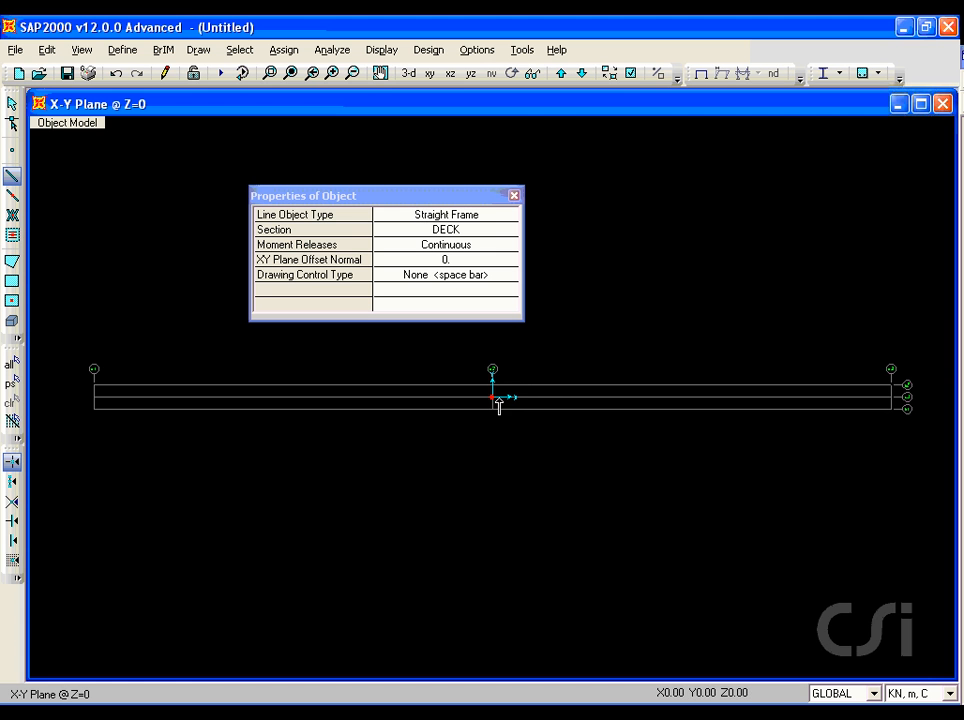
click(893, 398)
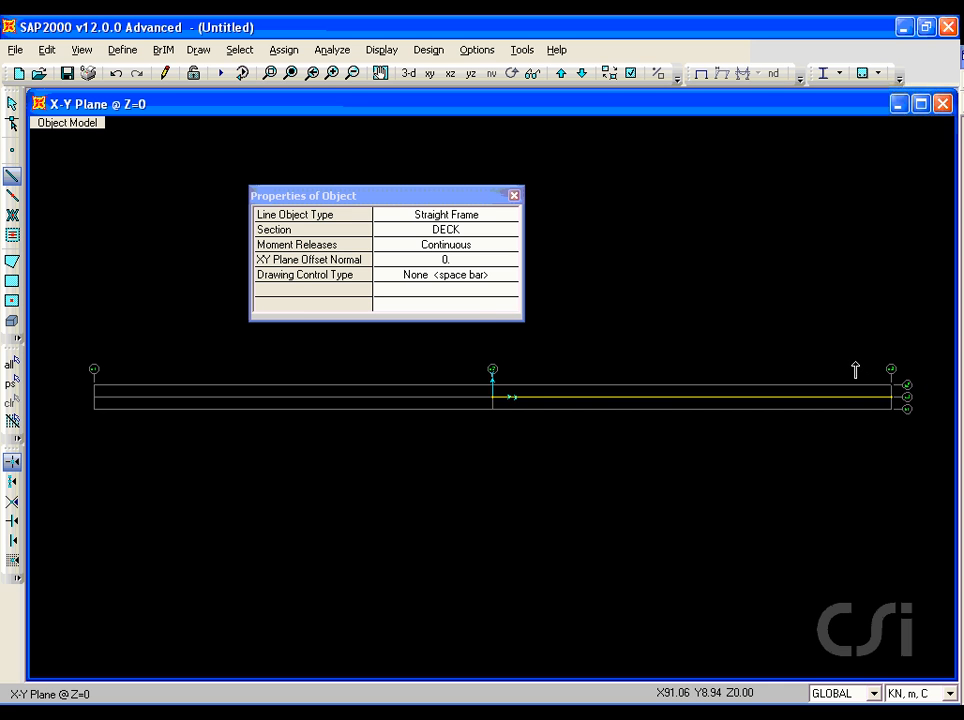
click(12, 104)
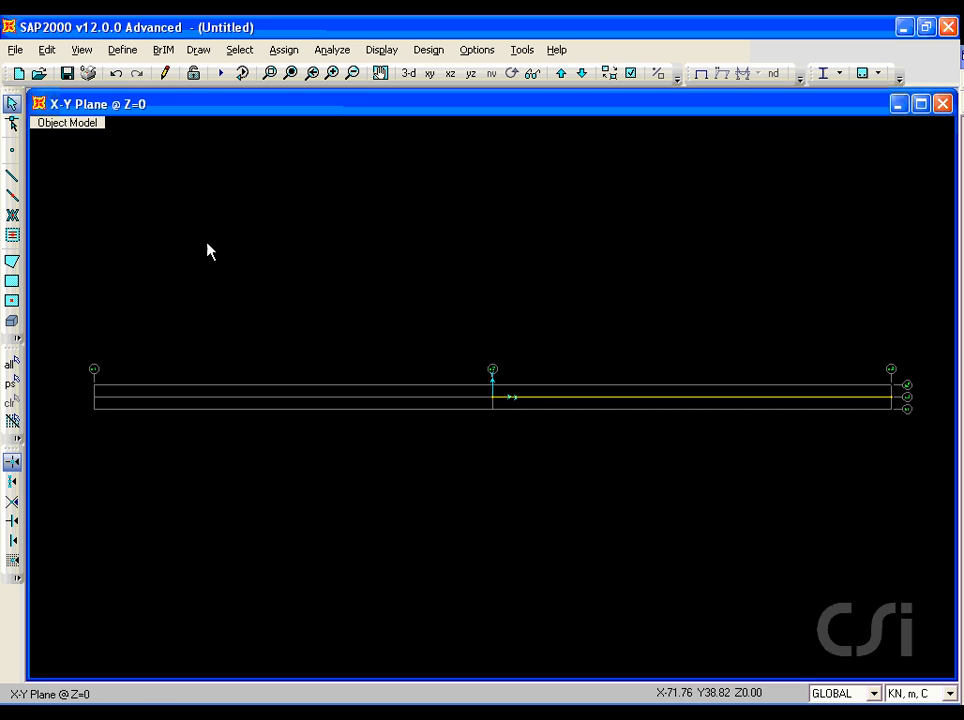
- Divide the new deck frame into 10 frames with a last/first ratio of 1
click(540, 400)
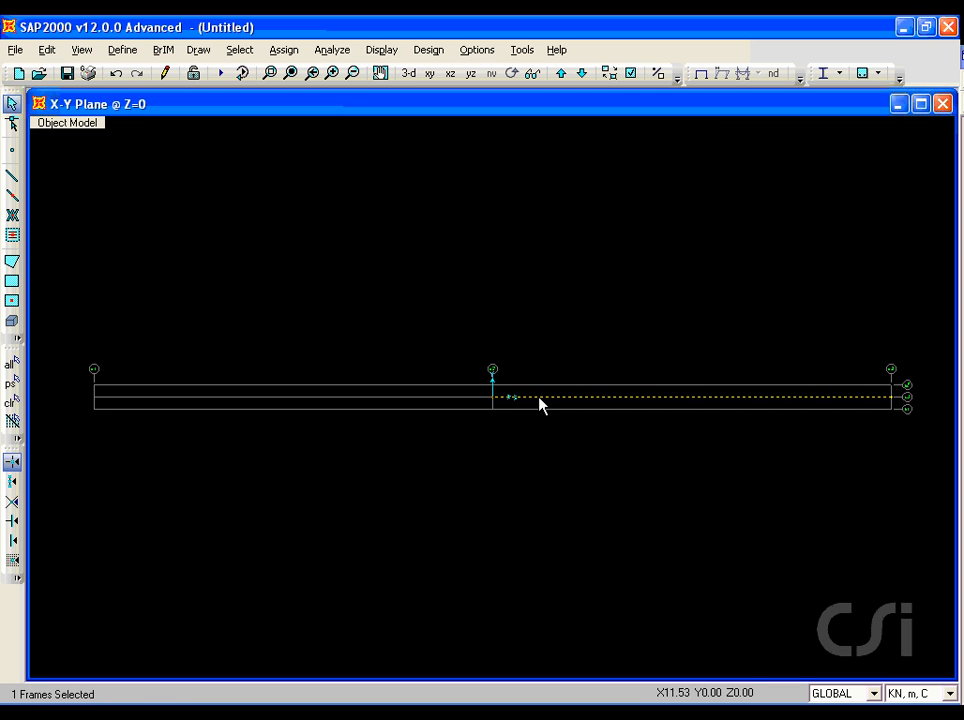
click(46, 50)
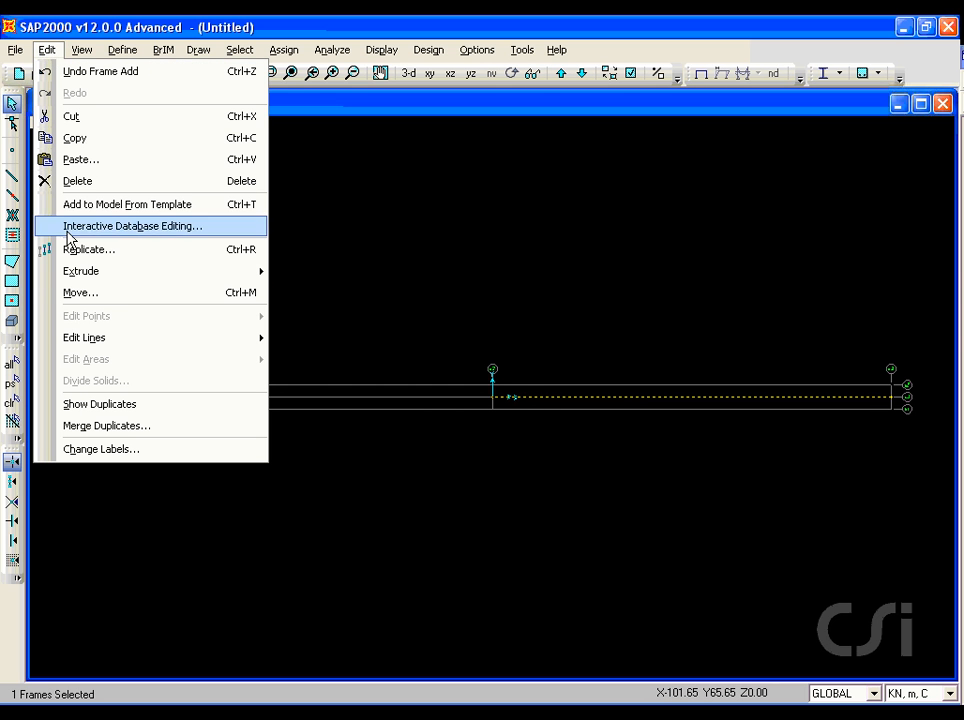
mouse_move(70, 345)
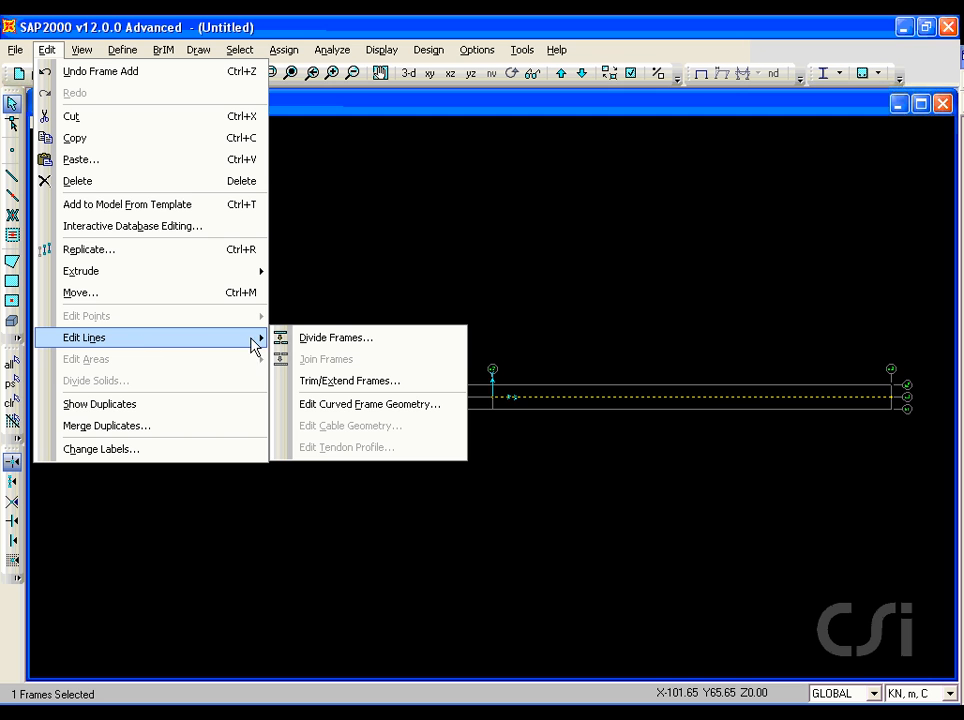
click(336, 338)
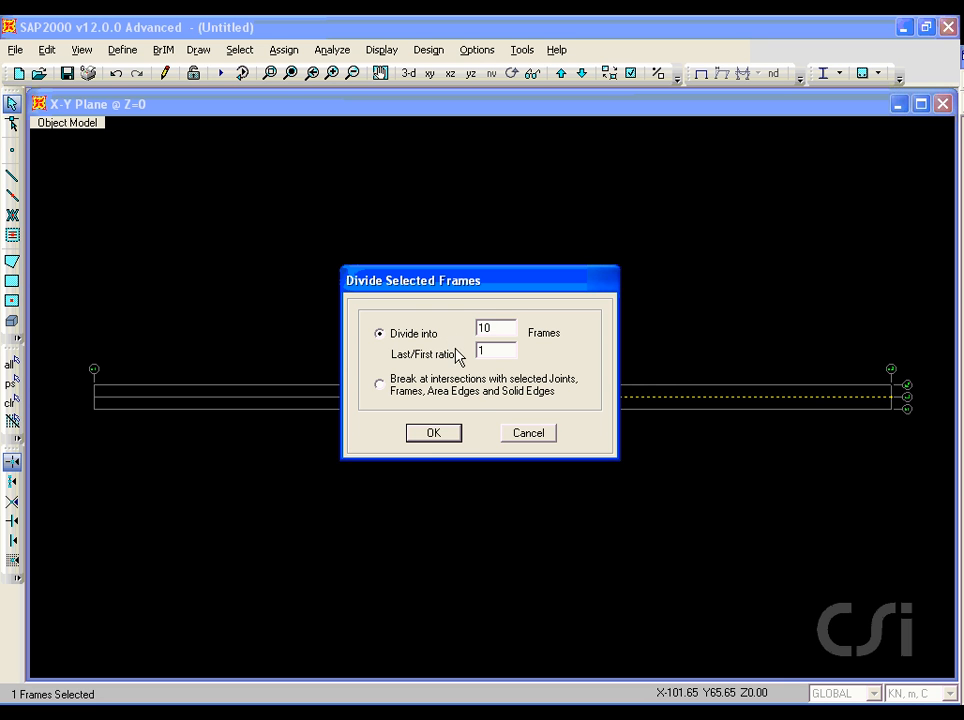
click(435, 433)
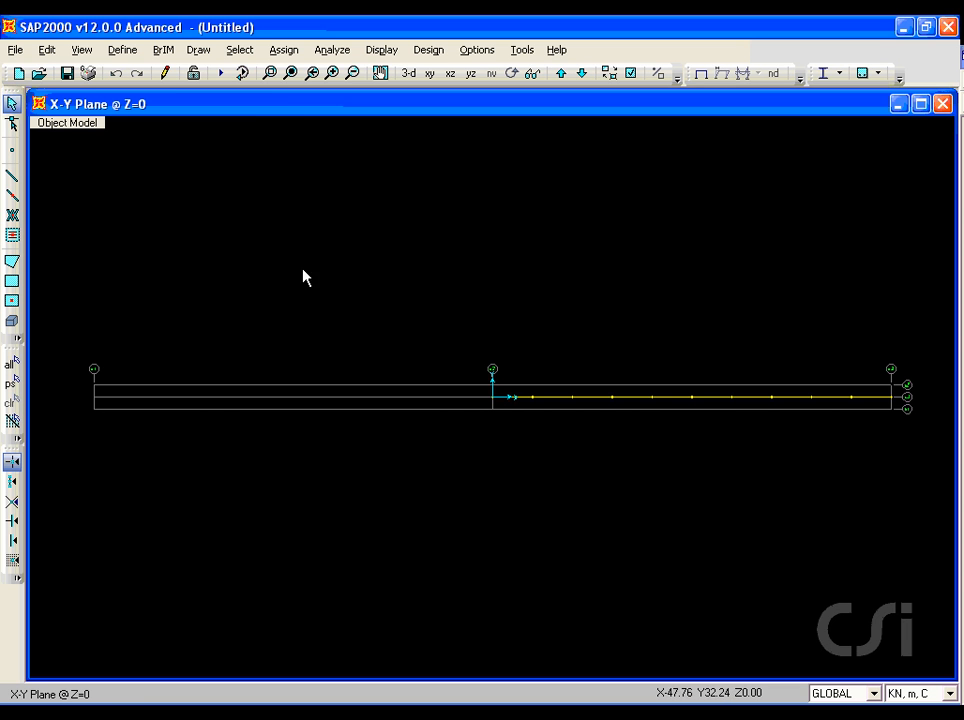
- Define a linear link property named RIGIDLINK with all six directions fixed, and accept the link definitions
click(119, 51)
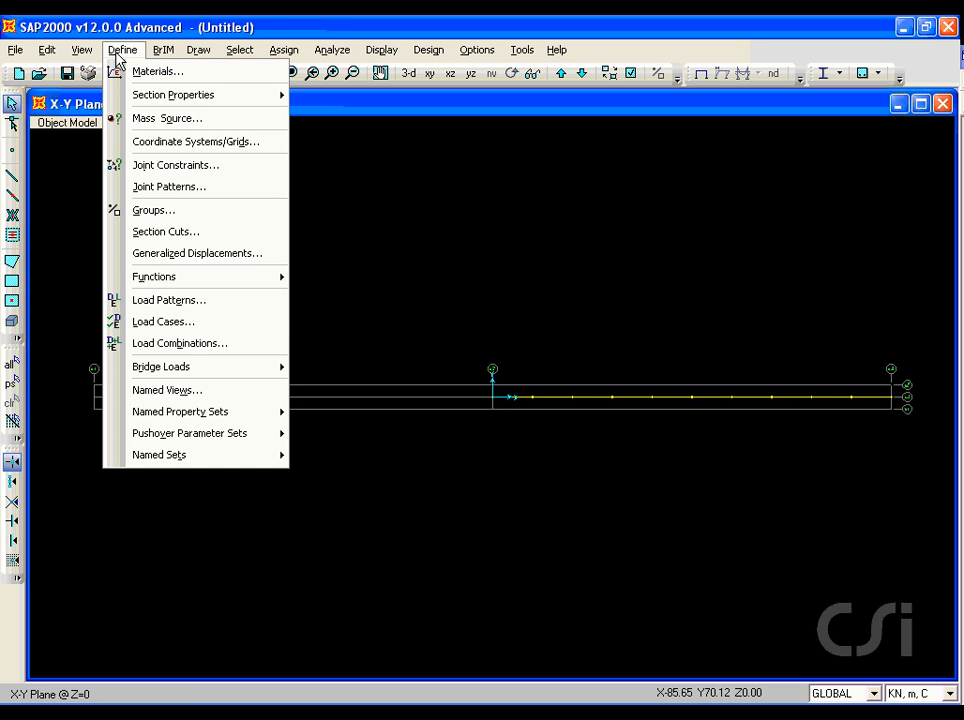
mouse_move(118, 95)
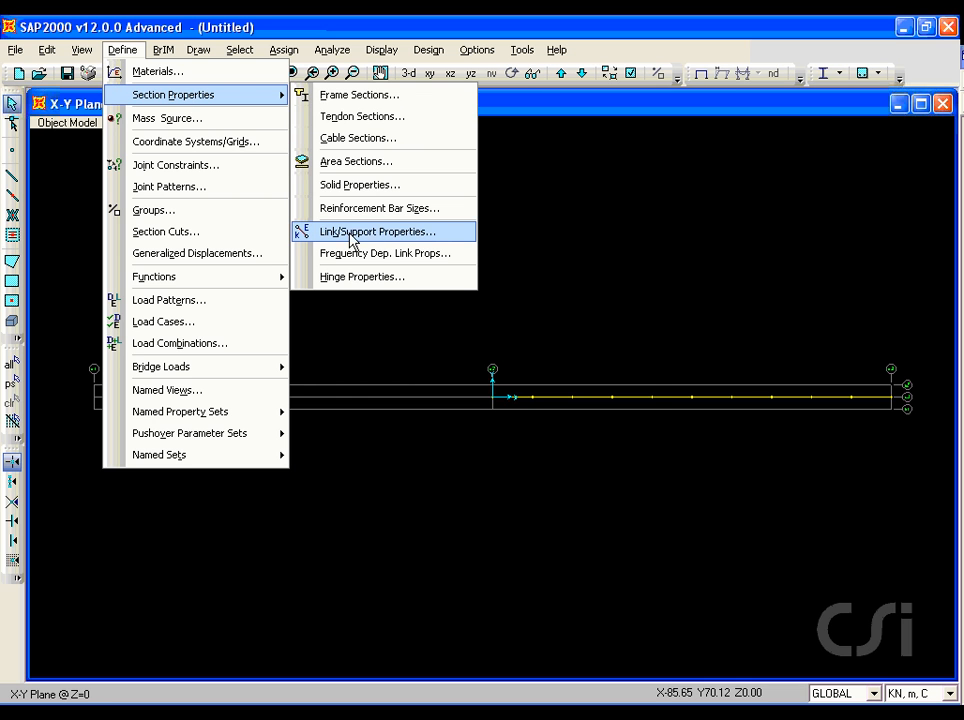
click(404, 232)
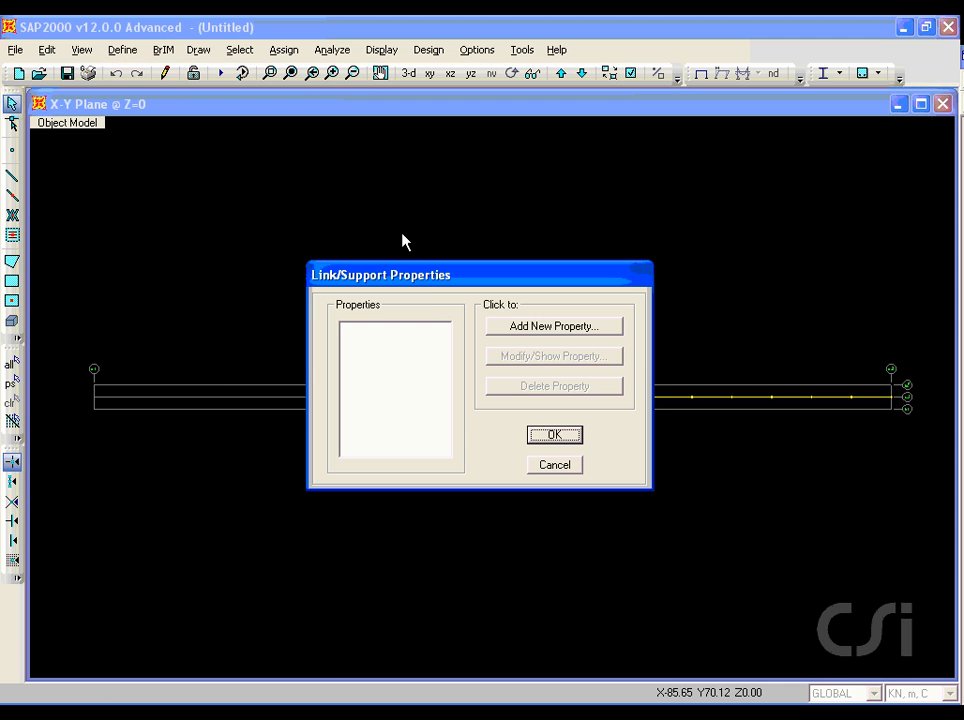
click(518, 328)
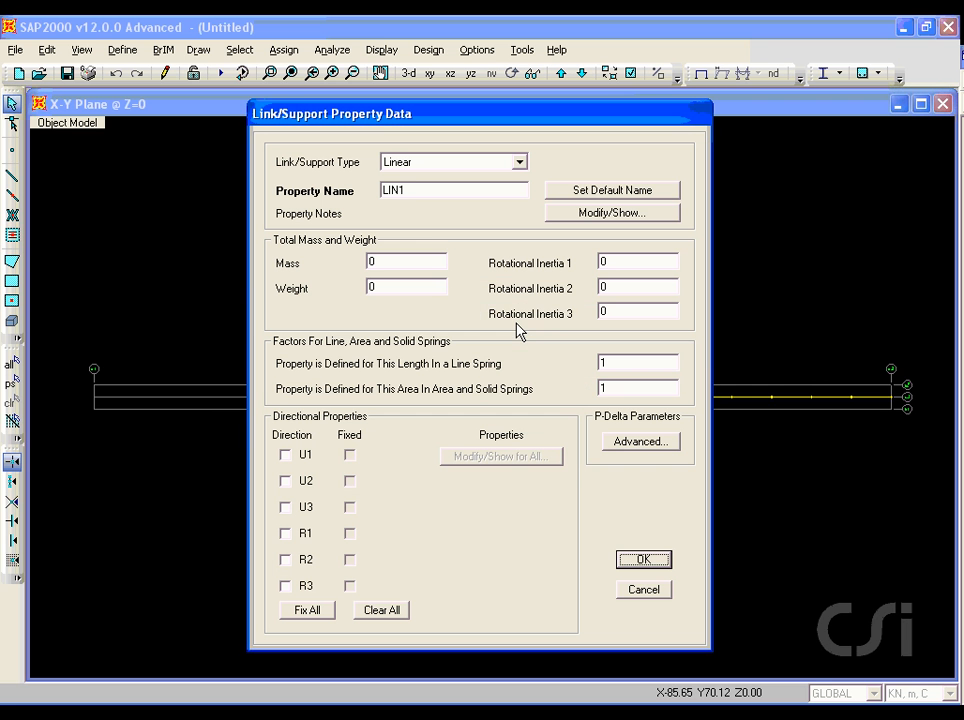
double_click(412, 190)
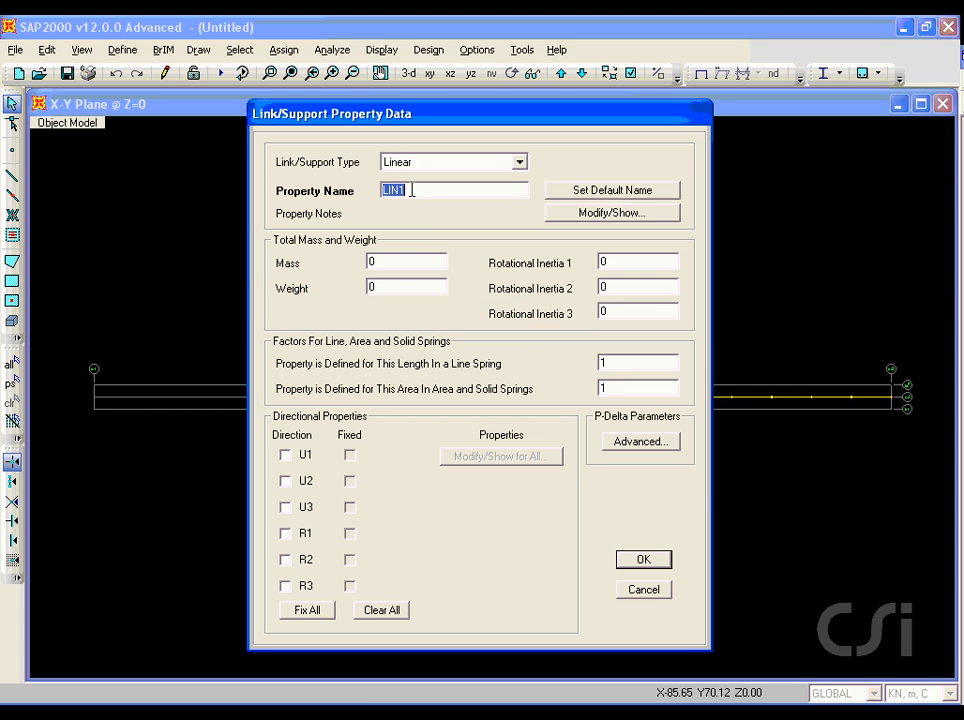
text(RIGID)
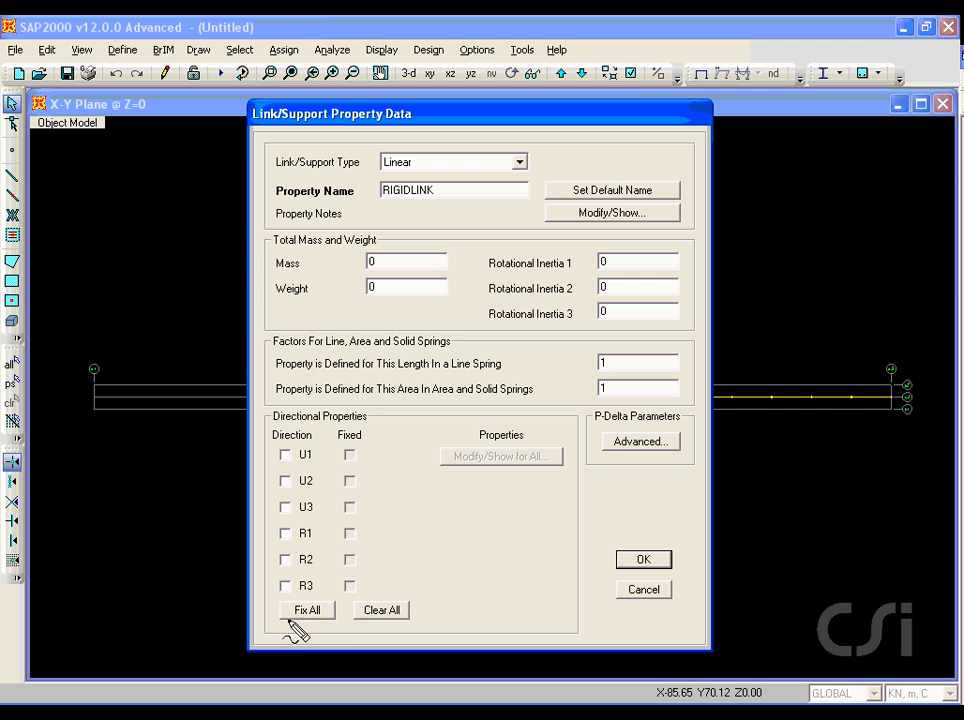
drag(287, 620, 319, 620)
click(310, 612)
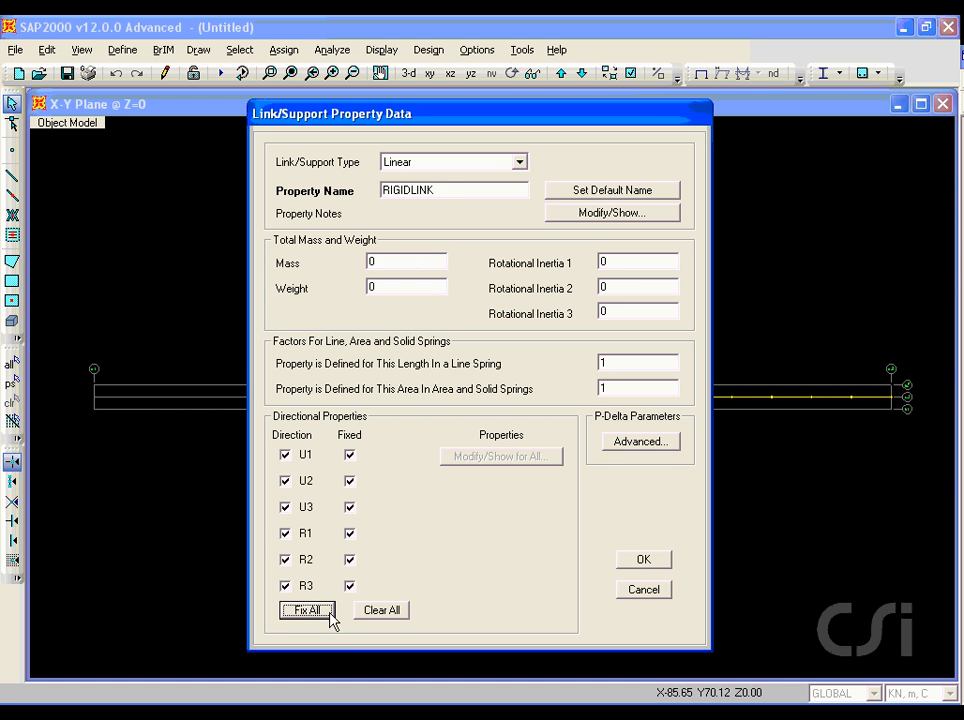
click(643, 560)
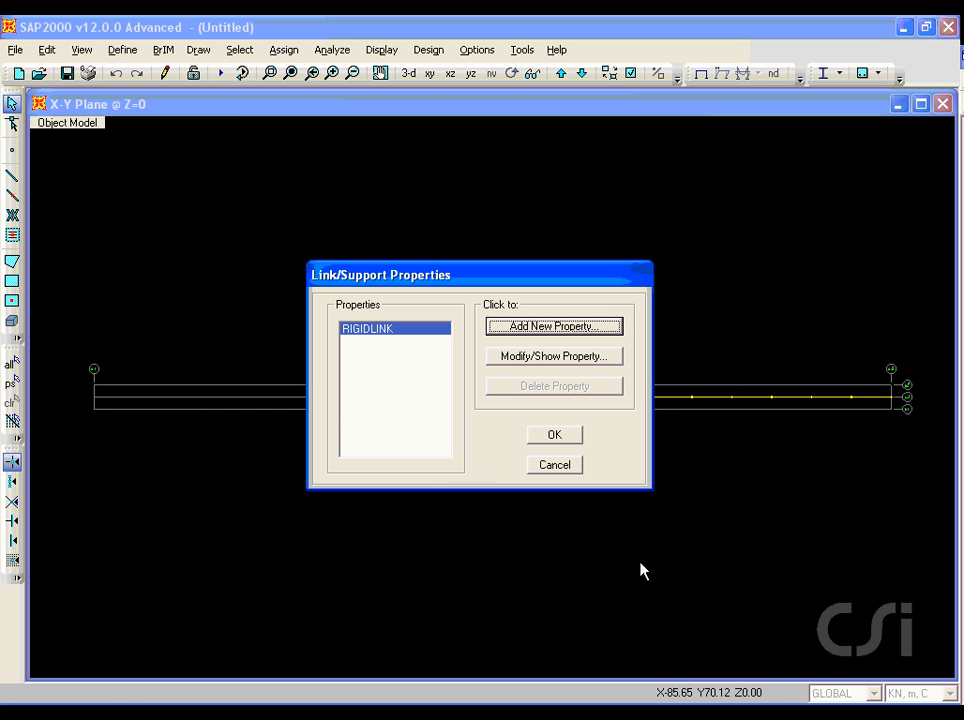
click(556, 437)
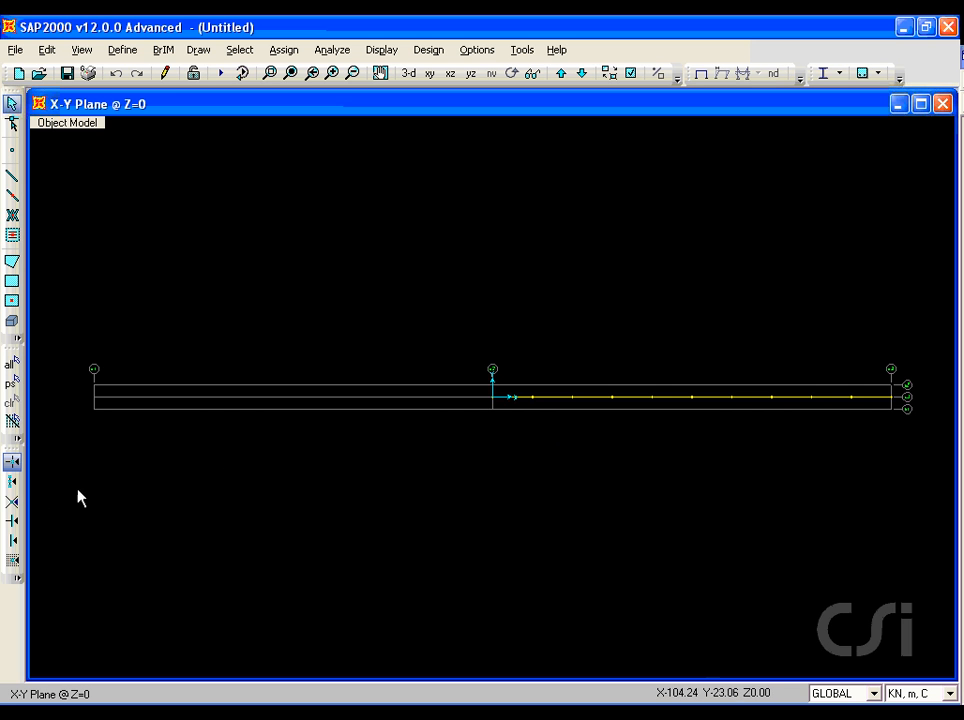
- With snapping to lines enabled, draw a vertically constrained two-joint RIGIDLINK from the deck joint at X=10 to grid line y2
click(13, 541)
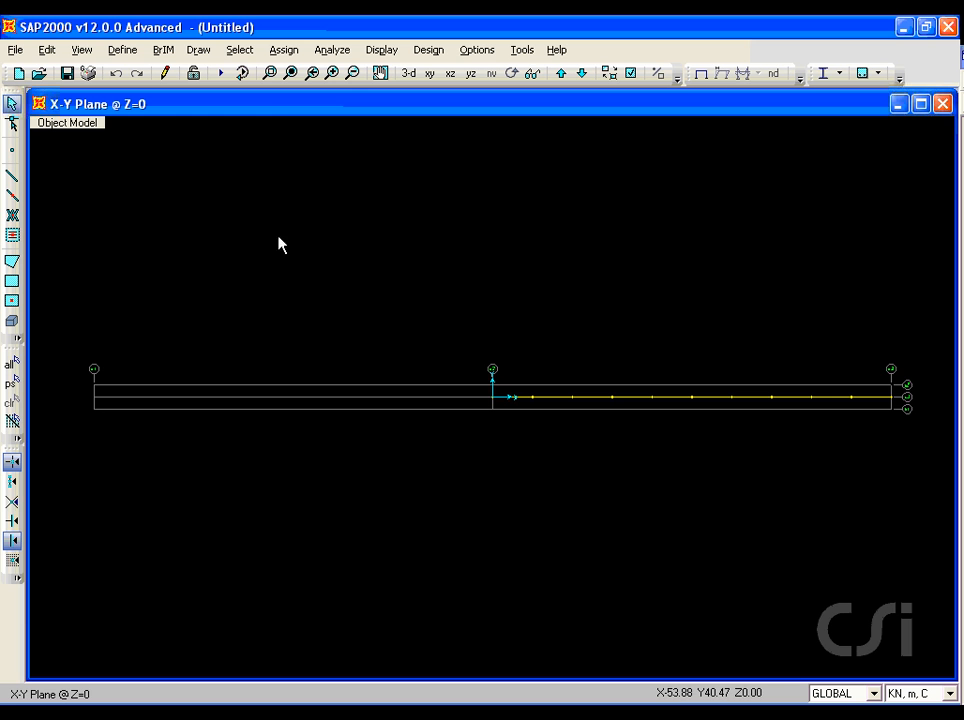
click(269, 73)
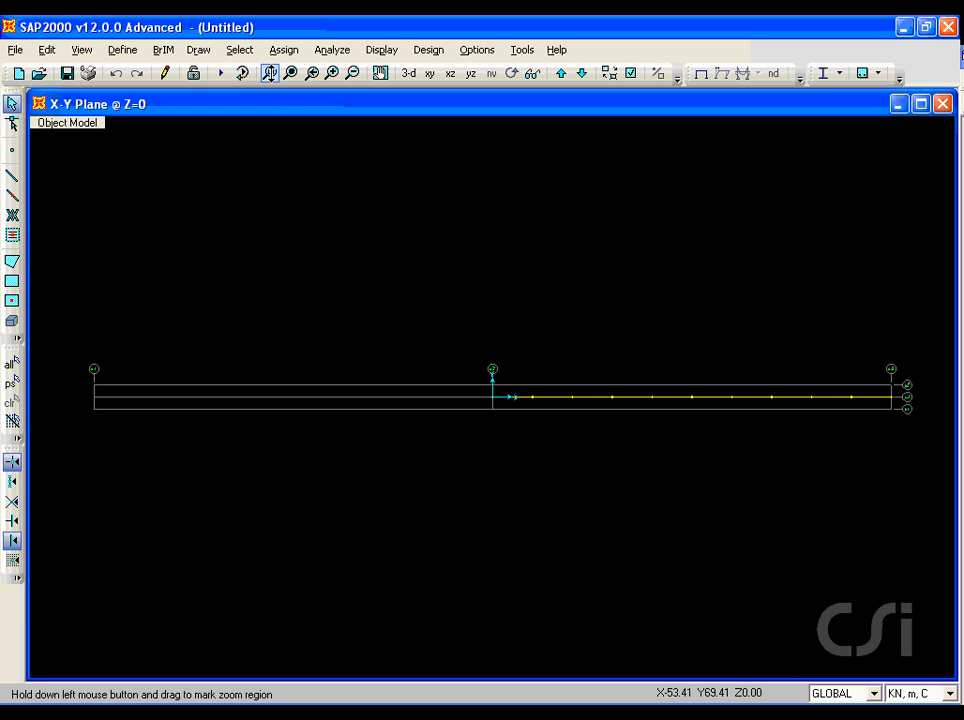
drag(481, 357, 918, 446)
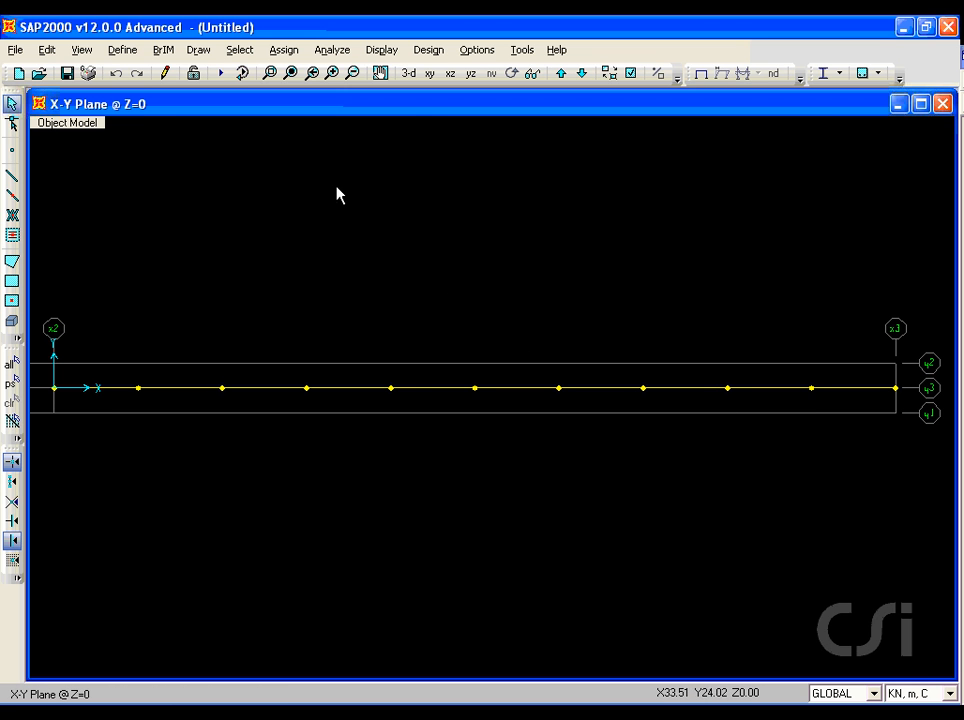
click(198, 49)
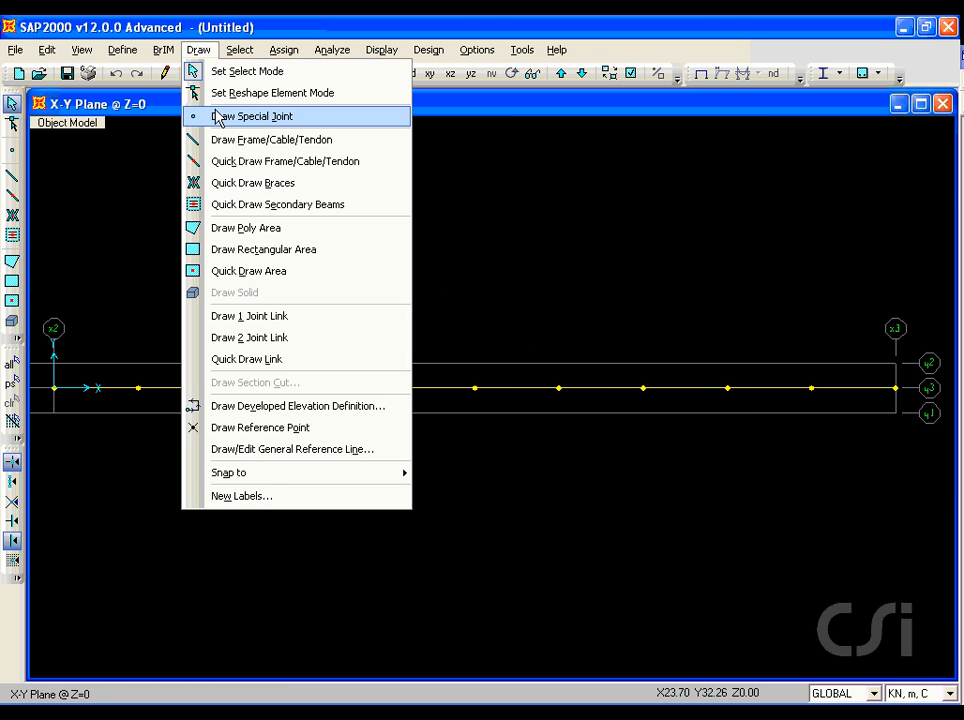
click(297, 342)
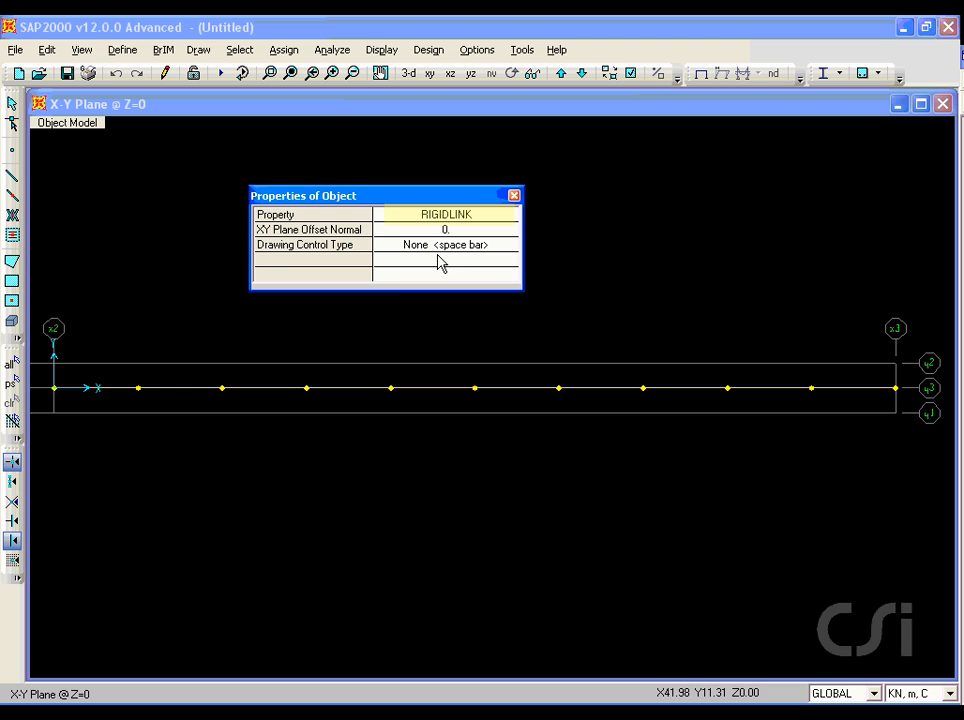
click(138, 388)
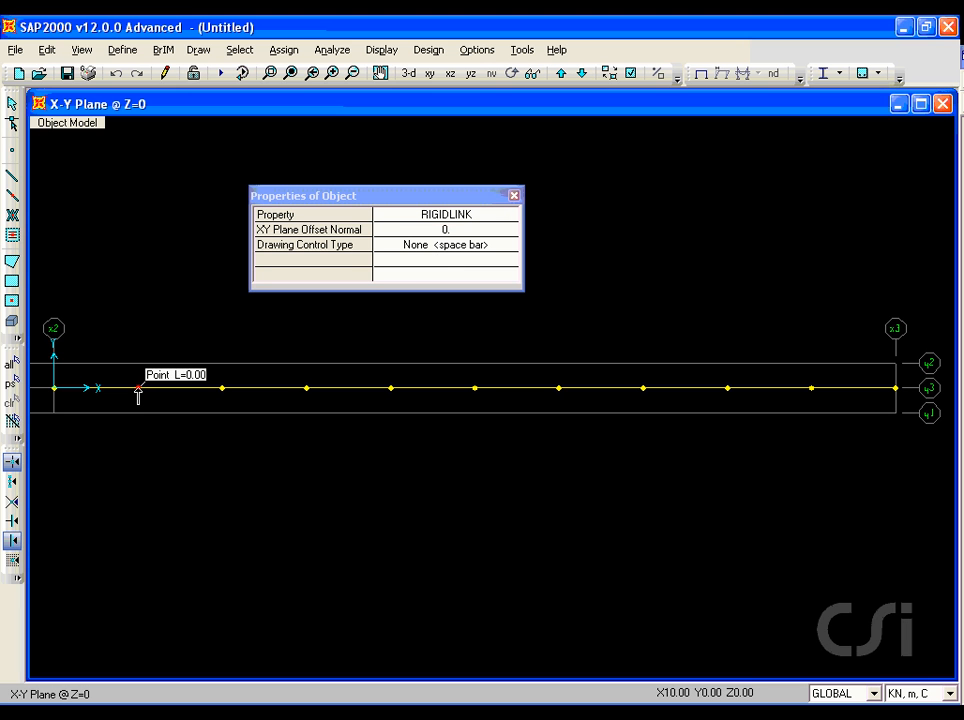
click(419, 255)
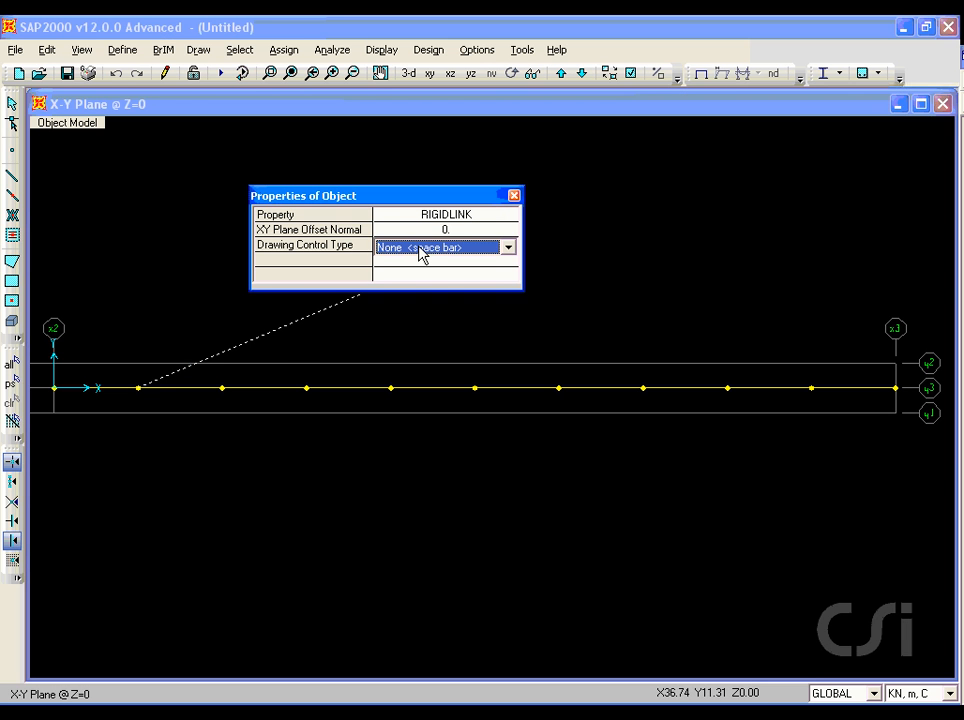
click(421, 254)
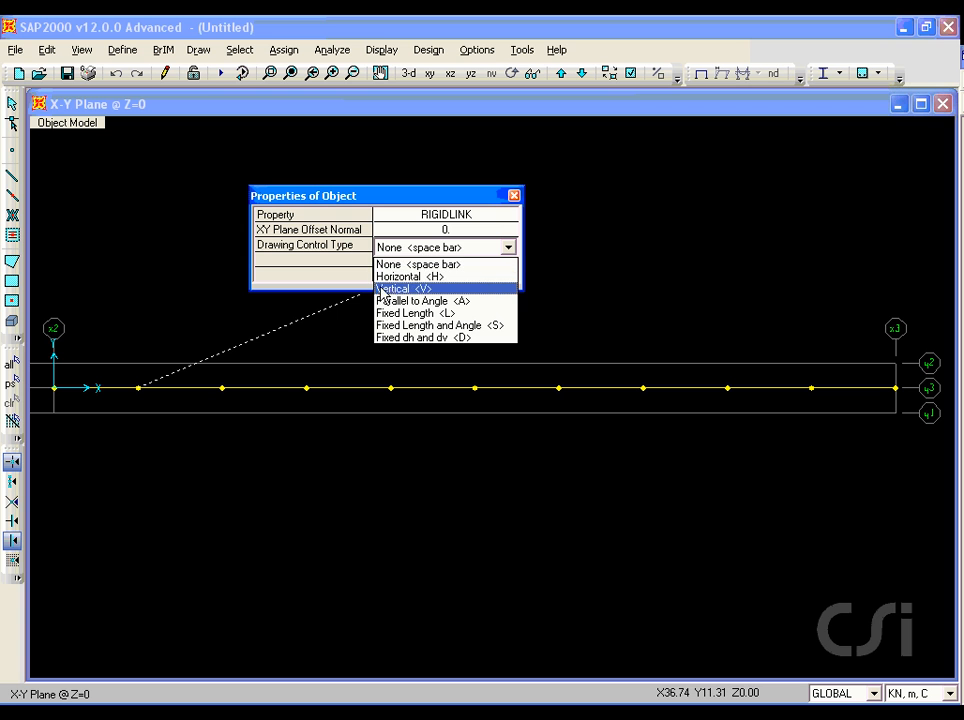
click(393, 289)
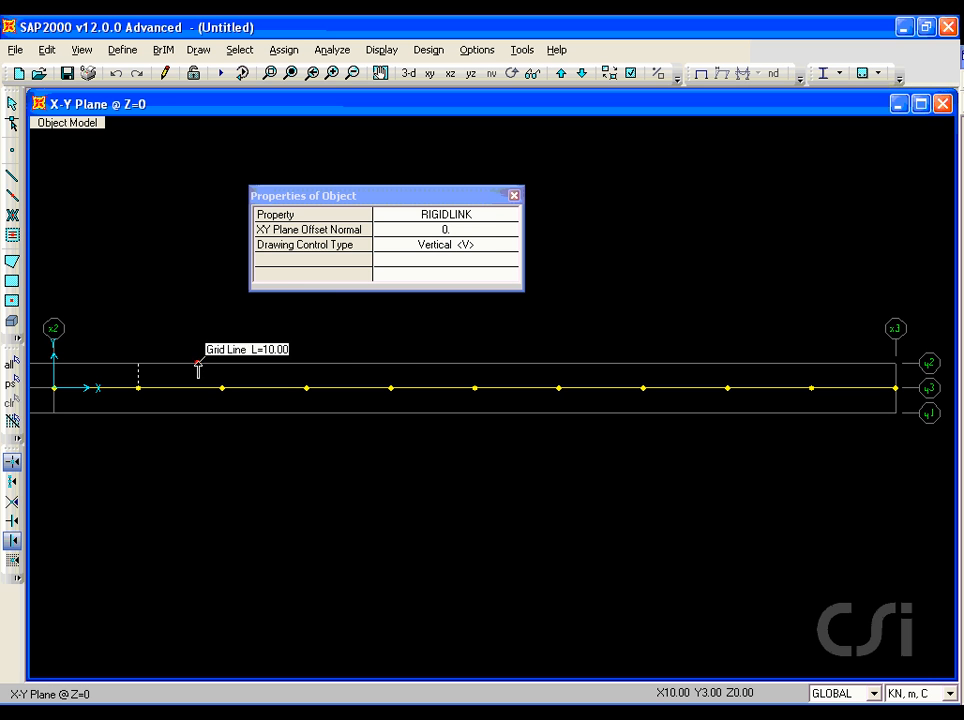
click(139, 364)
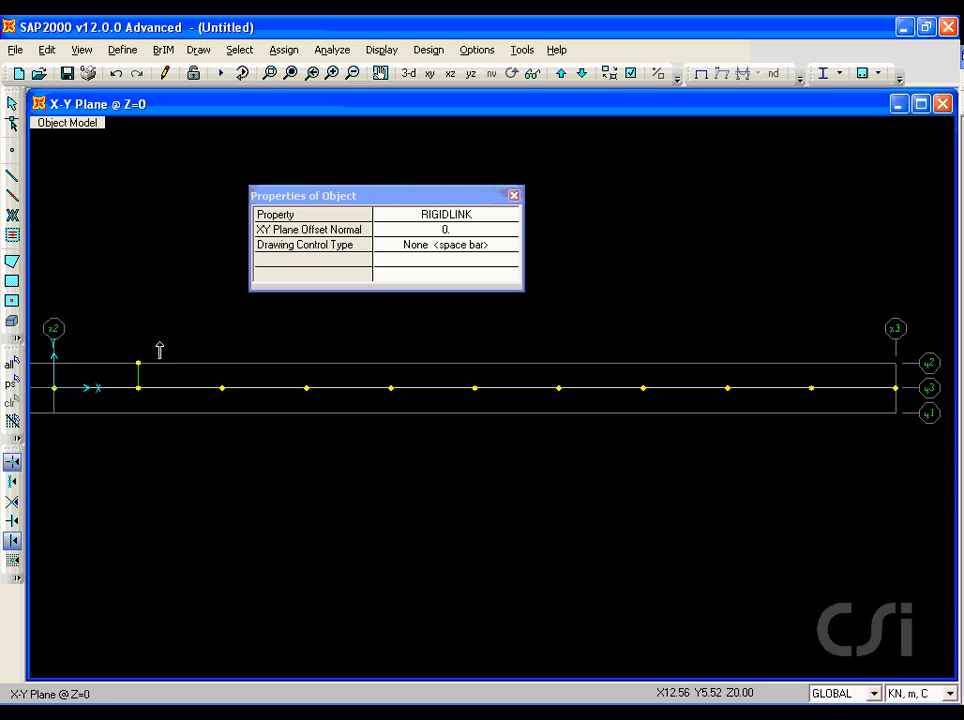
- Draw a second vertically constrained RIGIDLINK from the deck joint at X=10 to grid line y1, and return to selection mode
click(138, 387)
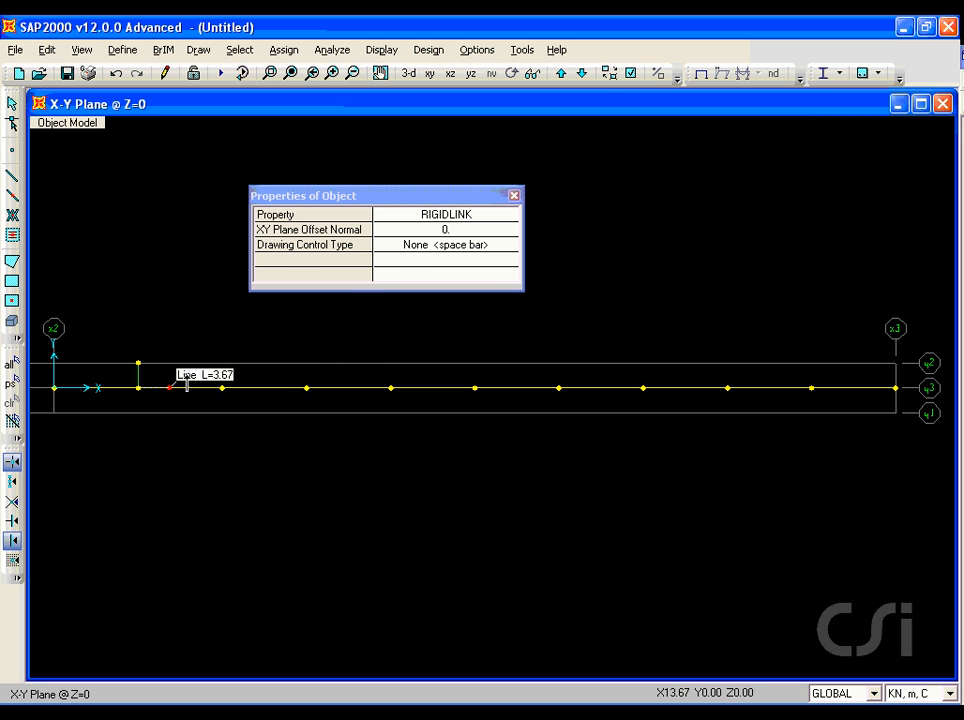
click(411, 250)
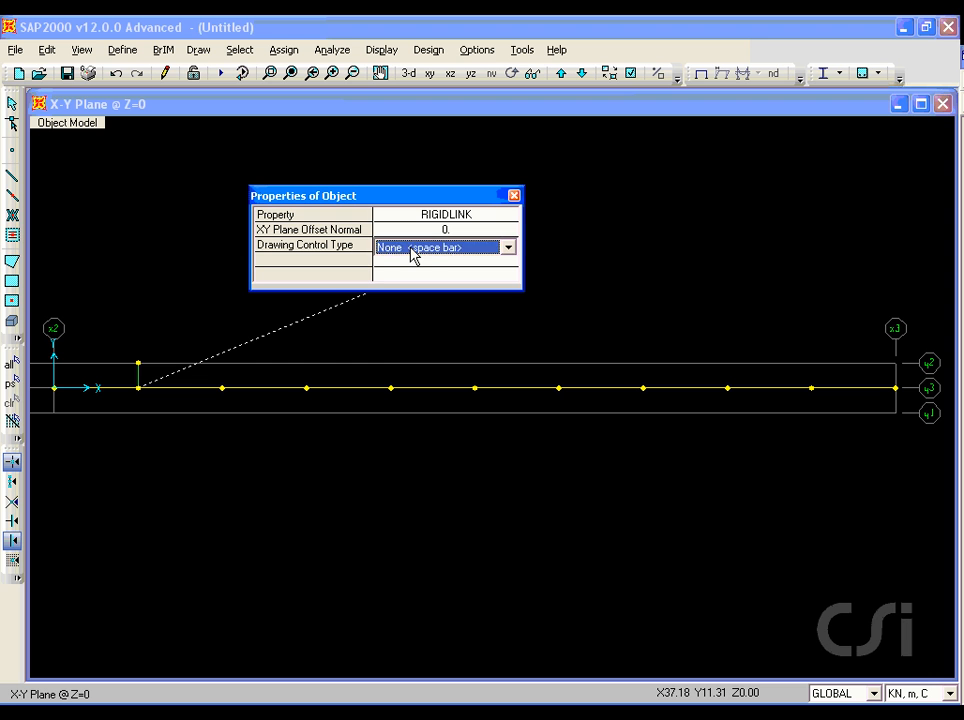
click(411, 250)
click(411, 289)
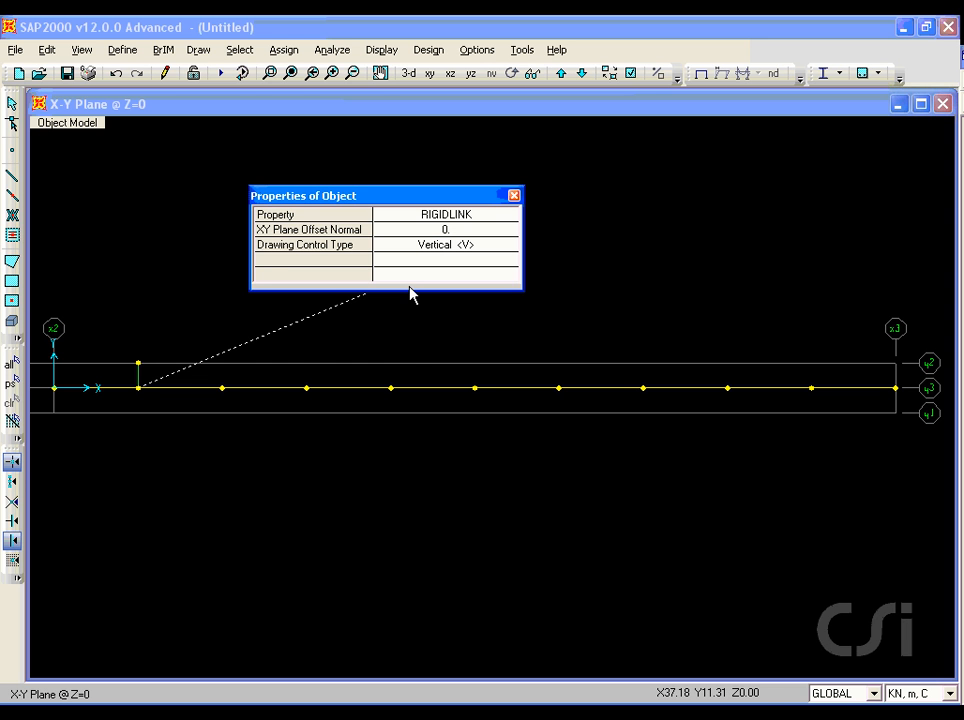
click(139, 413)
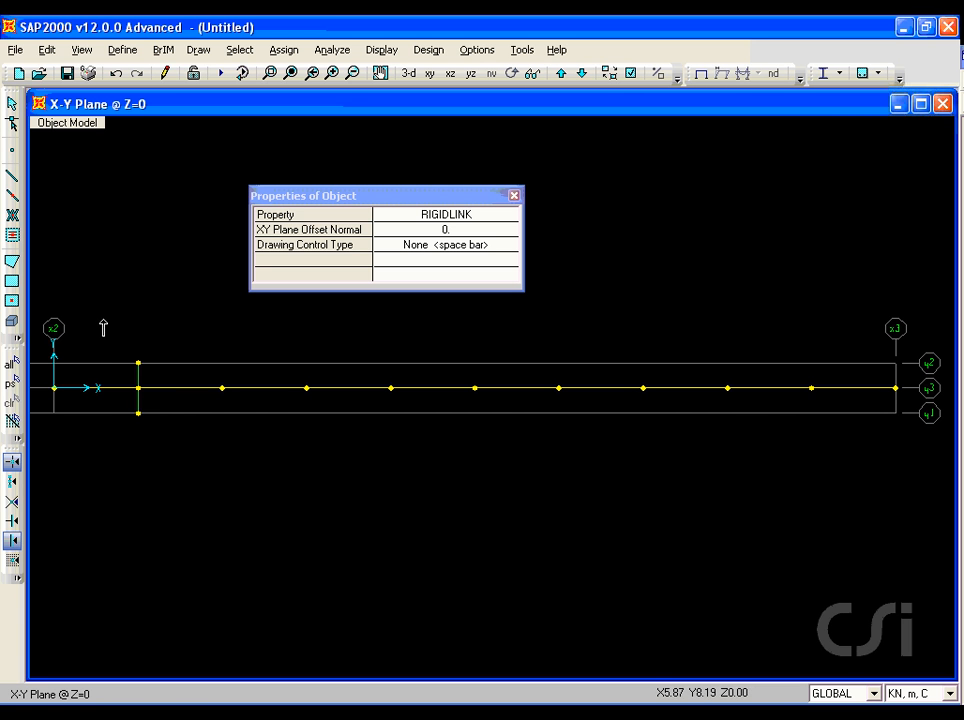
click(13, 104)
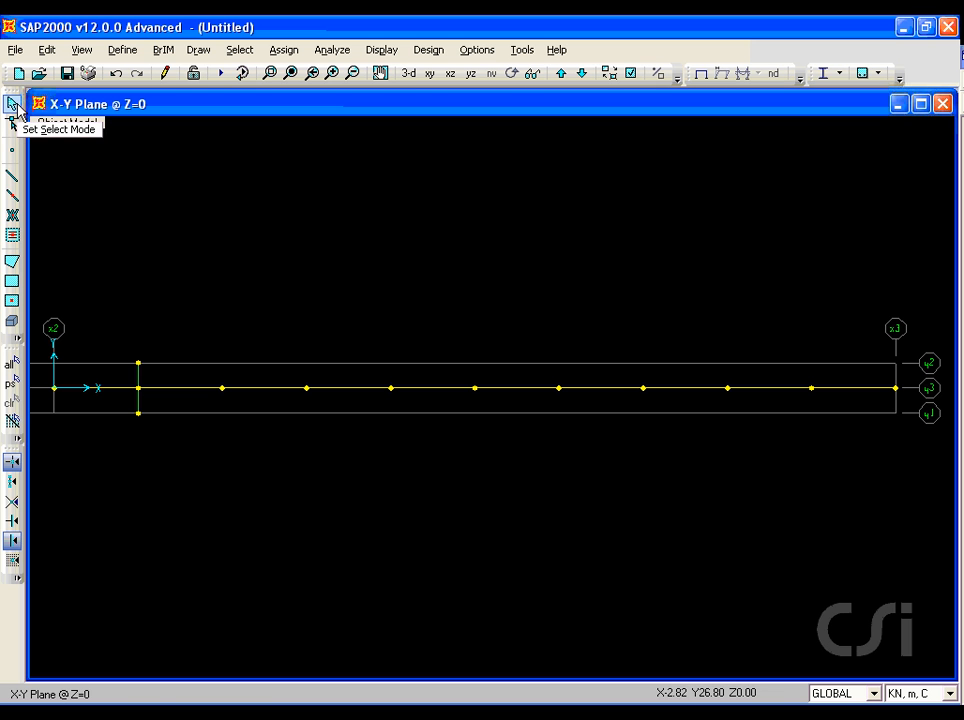
- Replicate the two rigid links at X=10 linearly with dx set to 10 m, making copies at each deck joint up to X=90
click(268, 73)
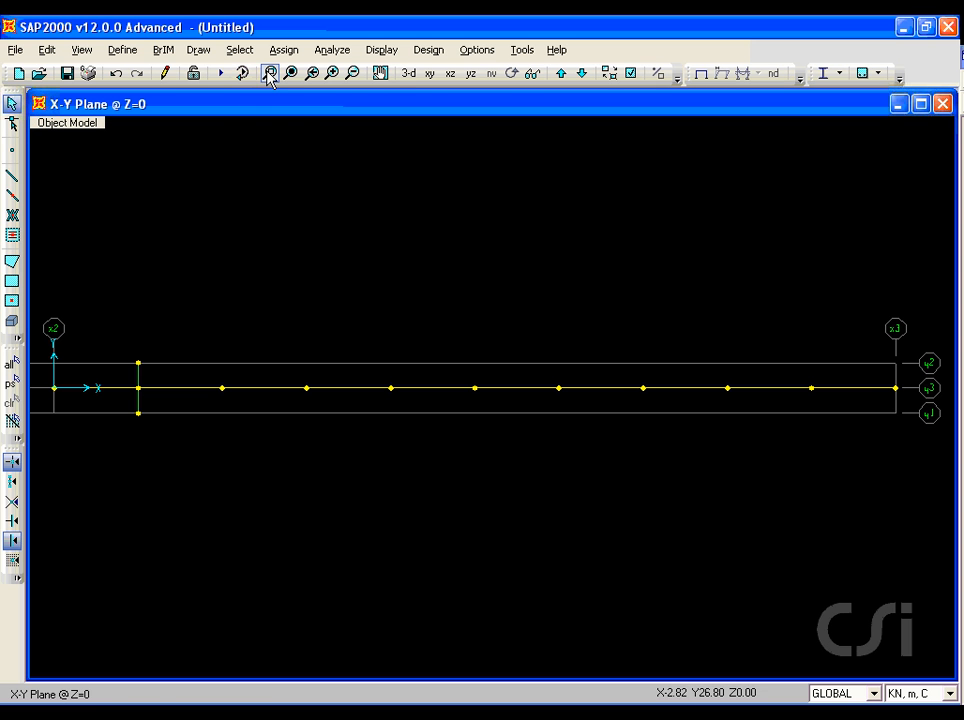
drag(100, 318, 128, 422)
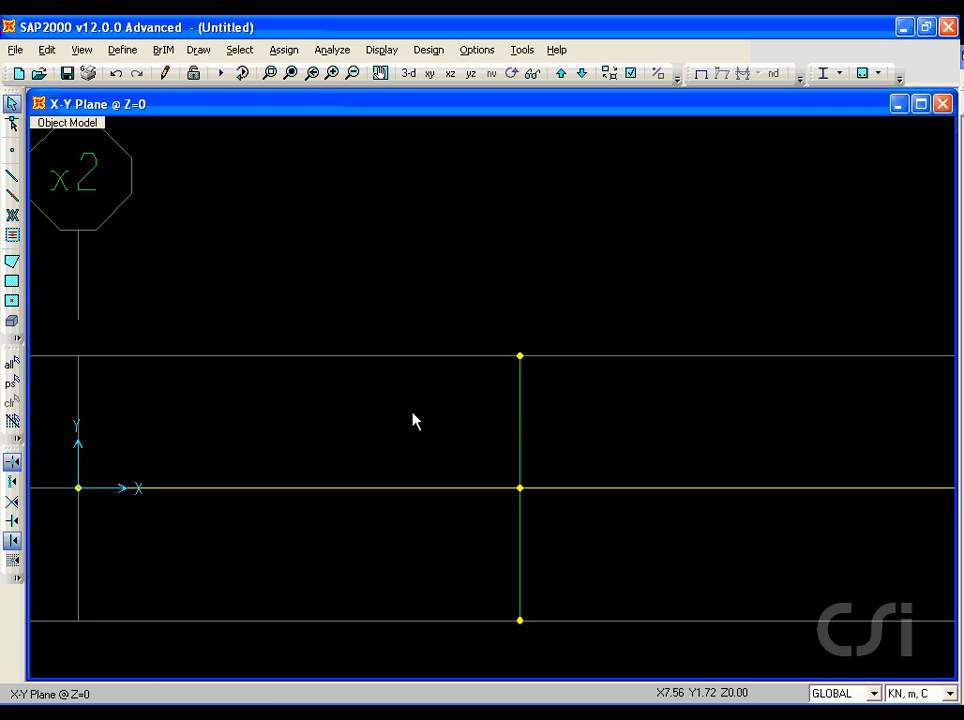
click(520, 418)
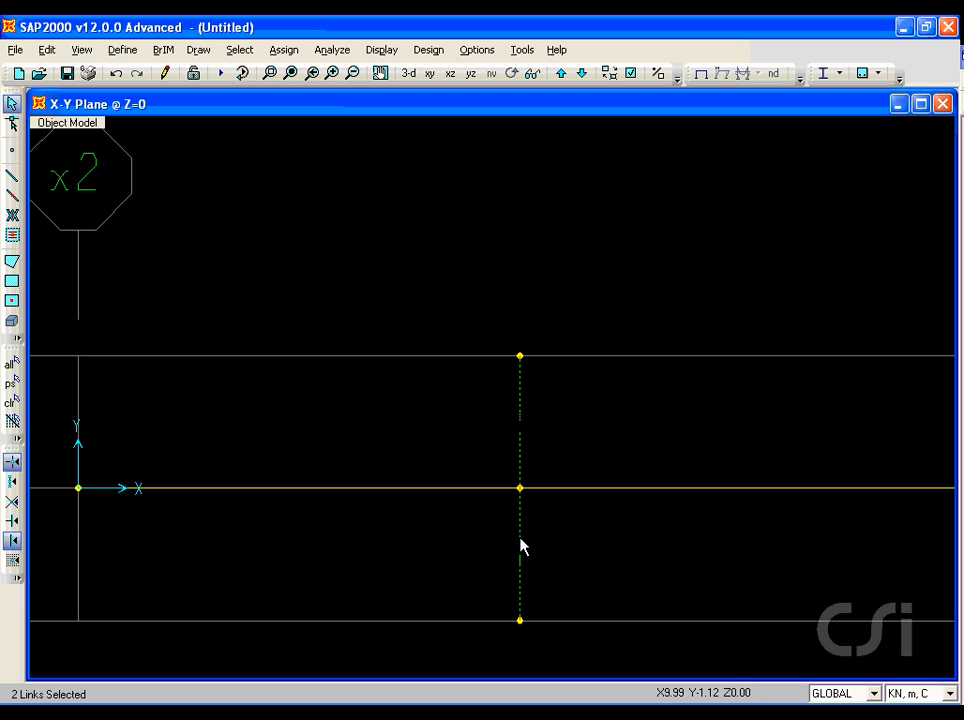
click(50, 56)
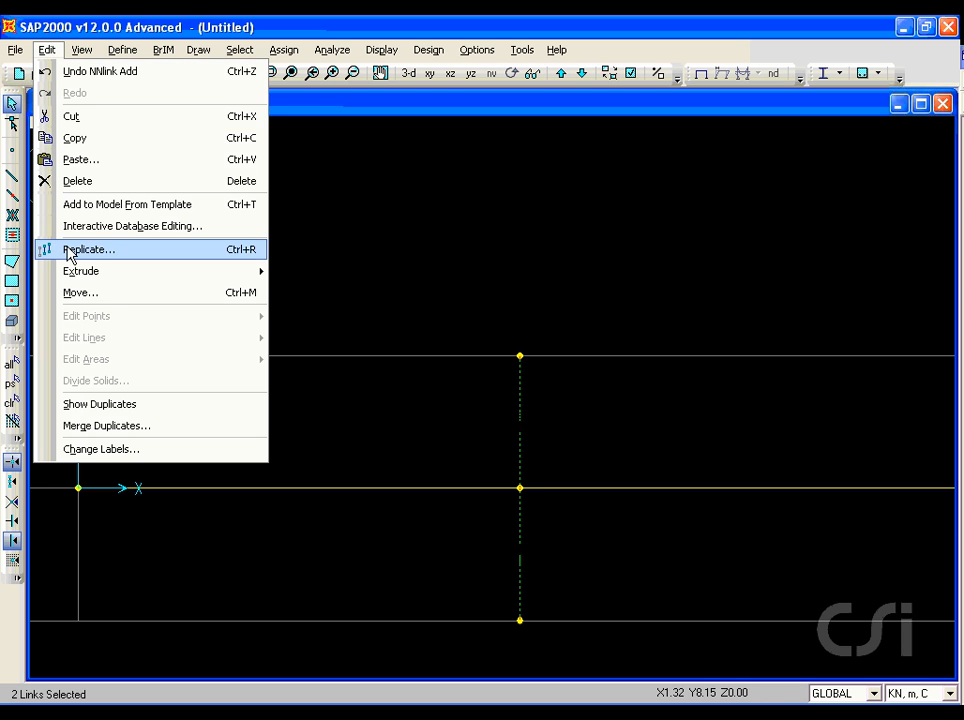
click(106, 252)
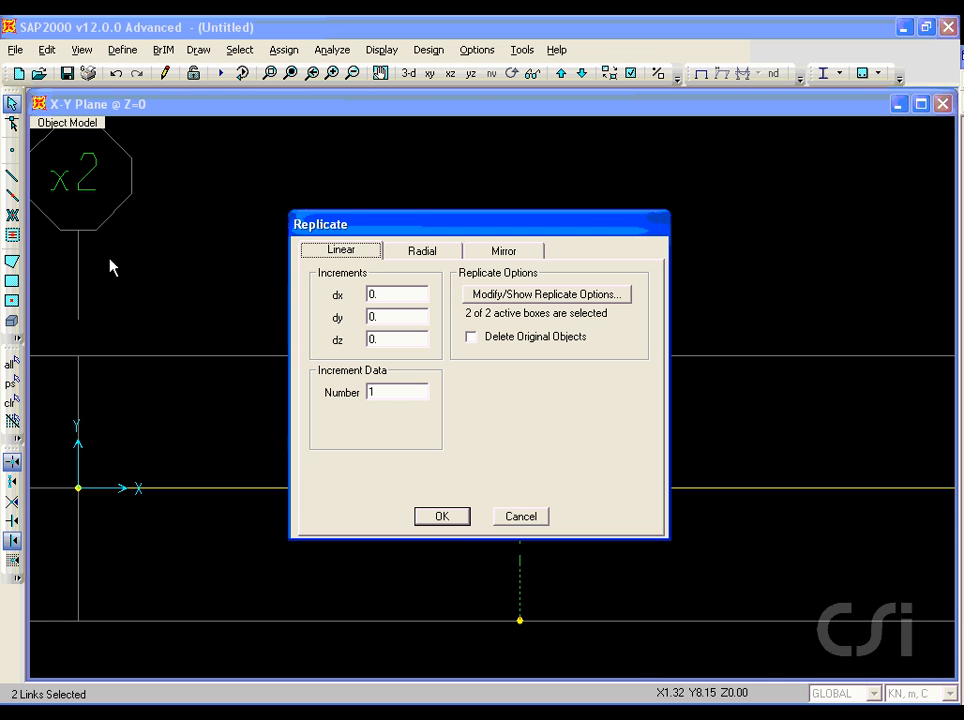
double_click(382, 295)
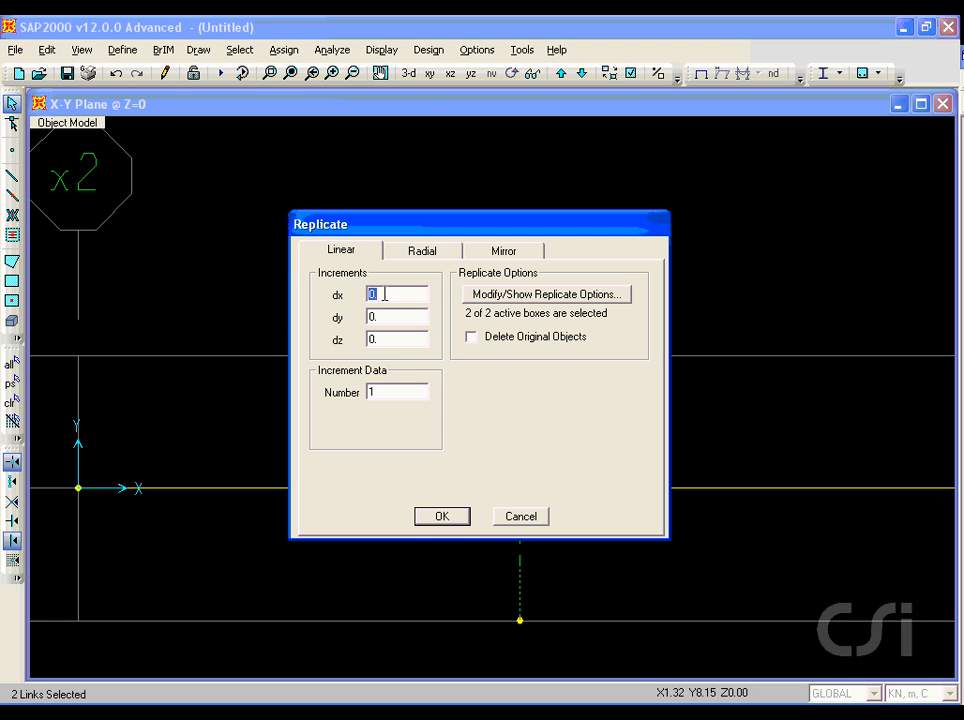
text(10)
click(443, 516)
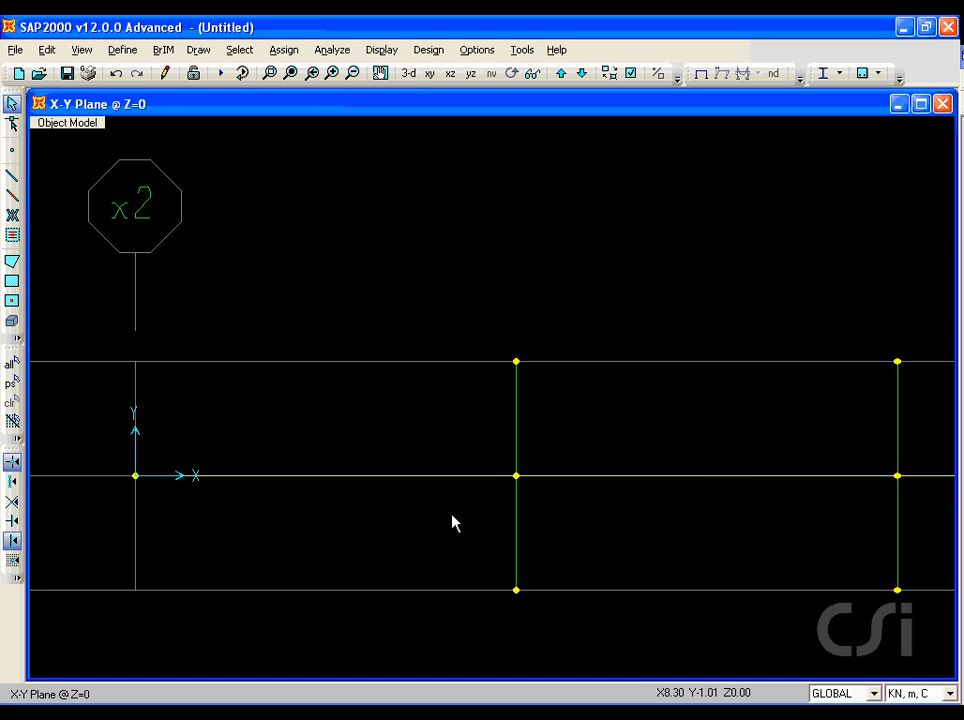
- Add a cable section named CABLE with its size specified by cable diameter, and accept the cable section definitions
click(409, 77)
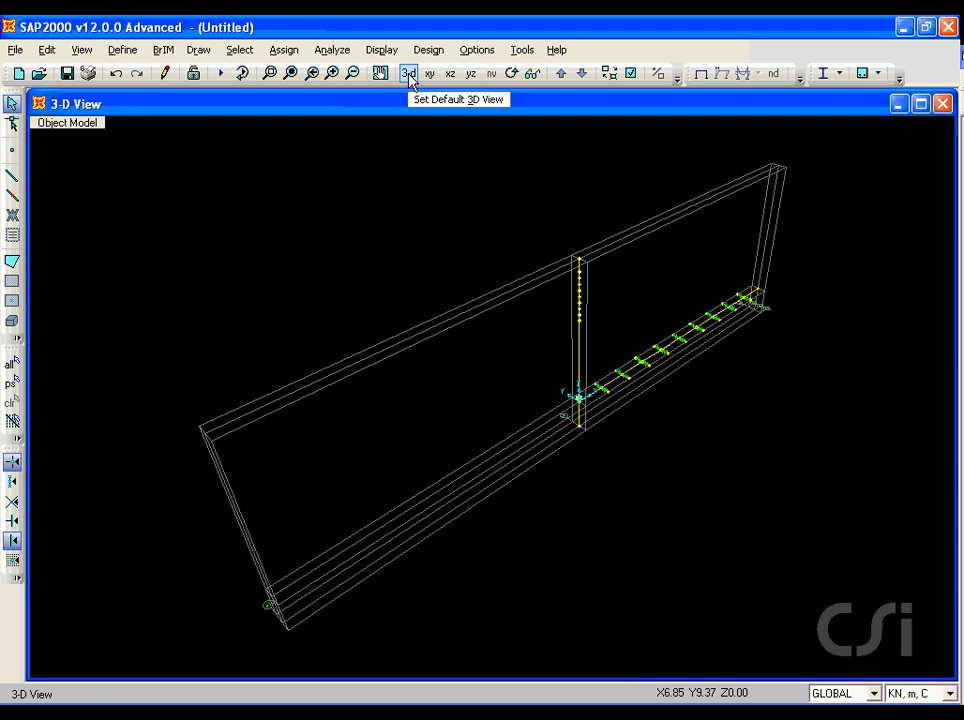
click(270, 75)
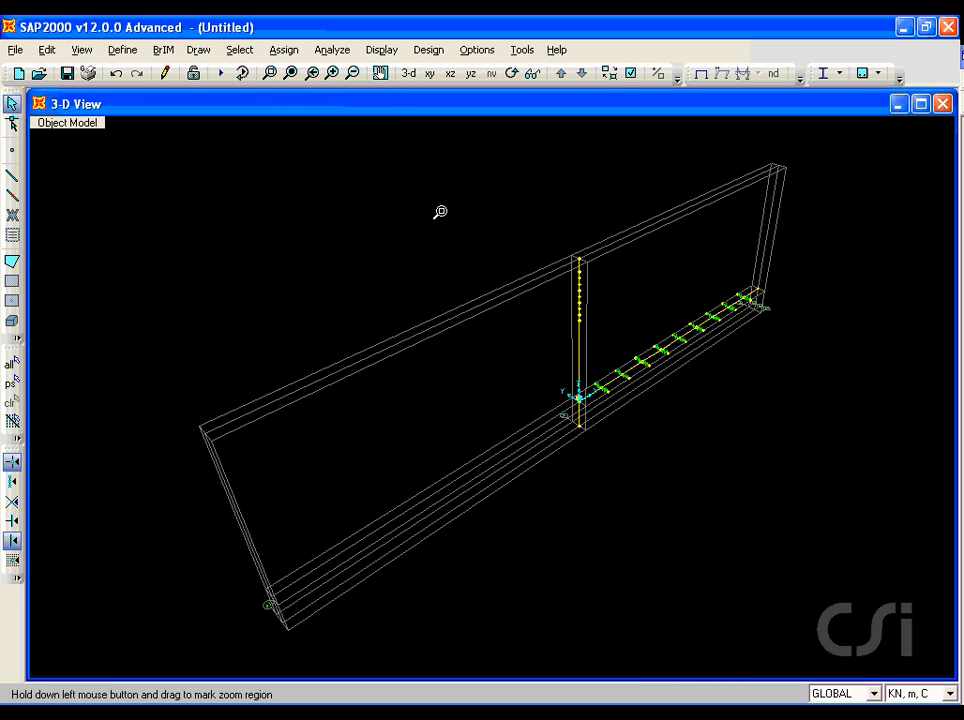
drag(543, 226, 783, 438)
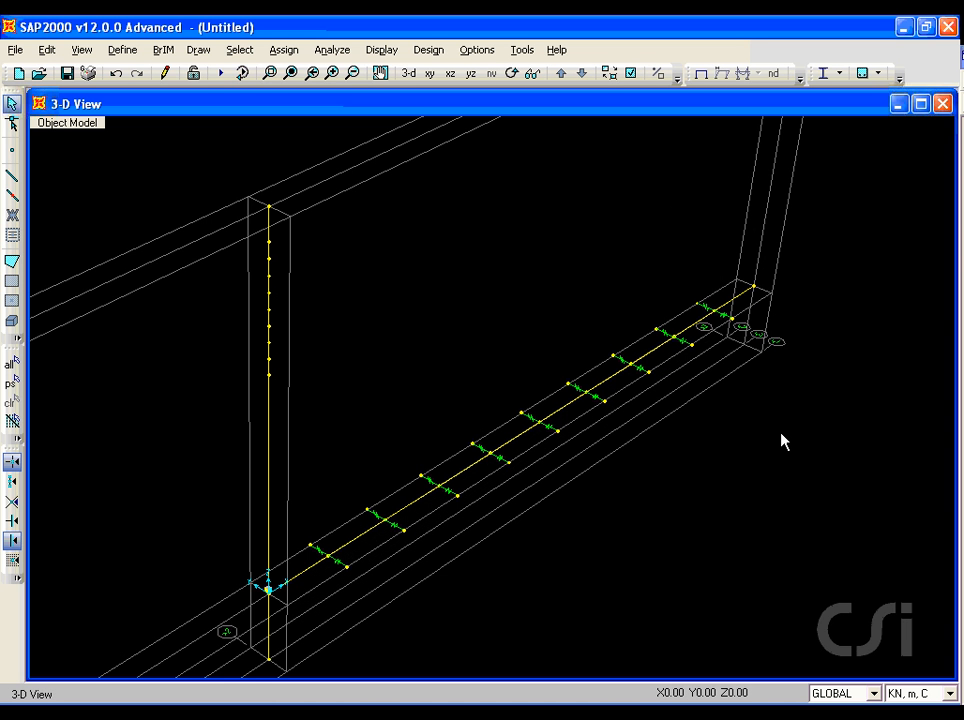
click(112, 48)
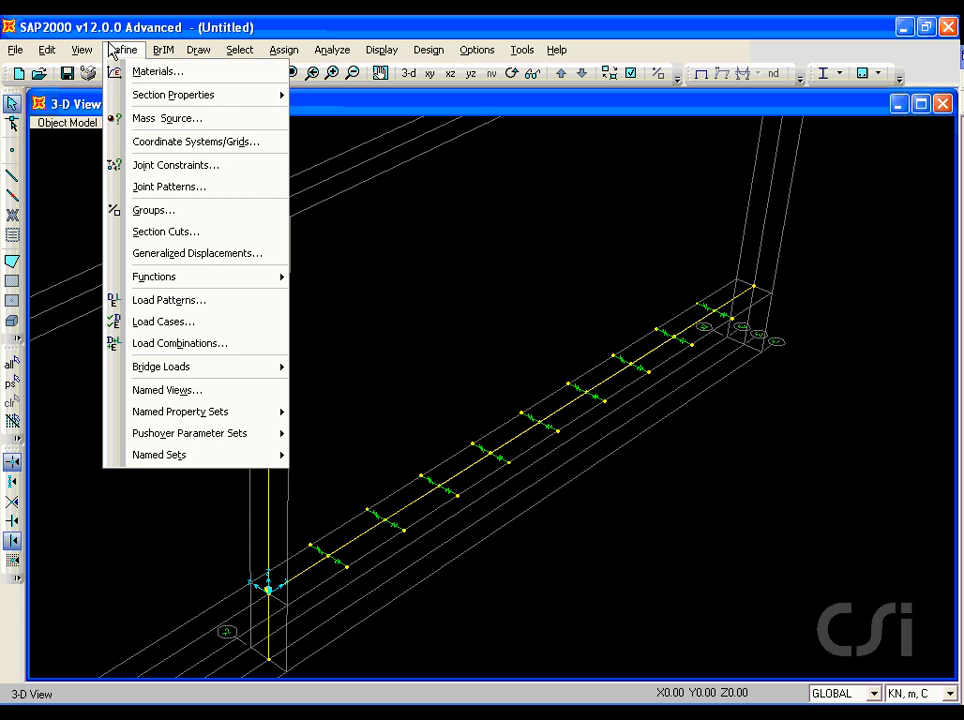
mouse_move(128, 97)
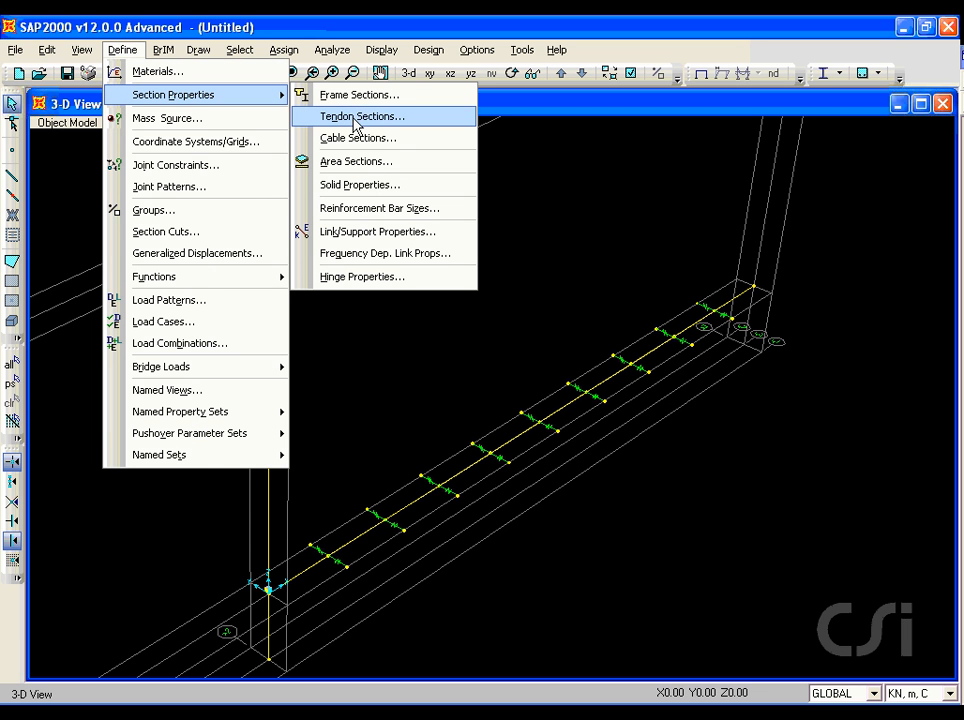
click(385, 145)
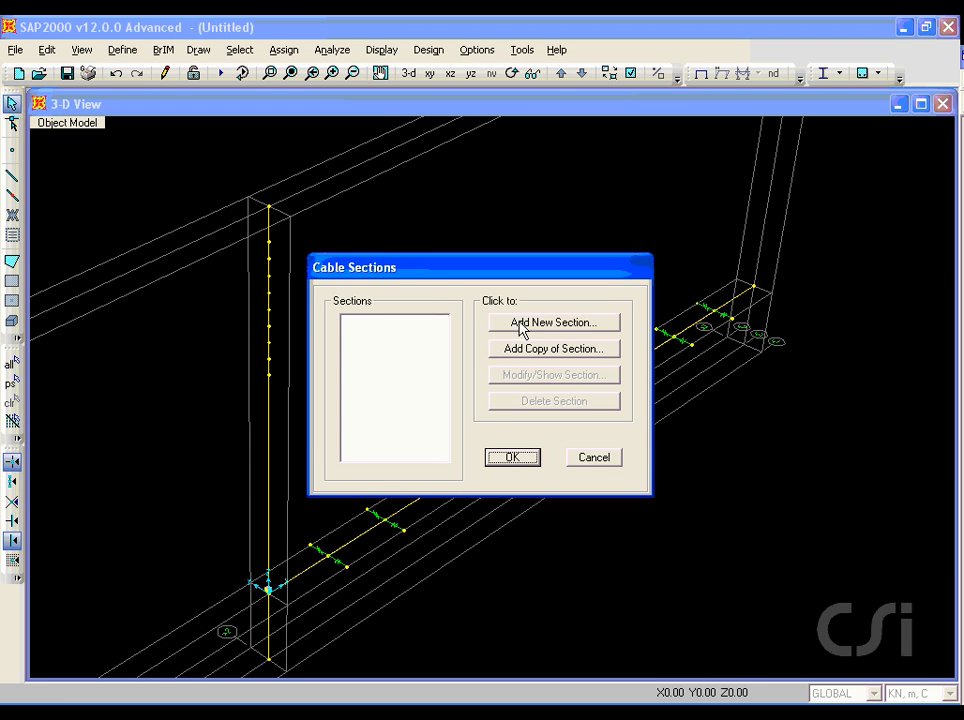
click(536, 327)
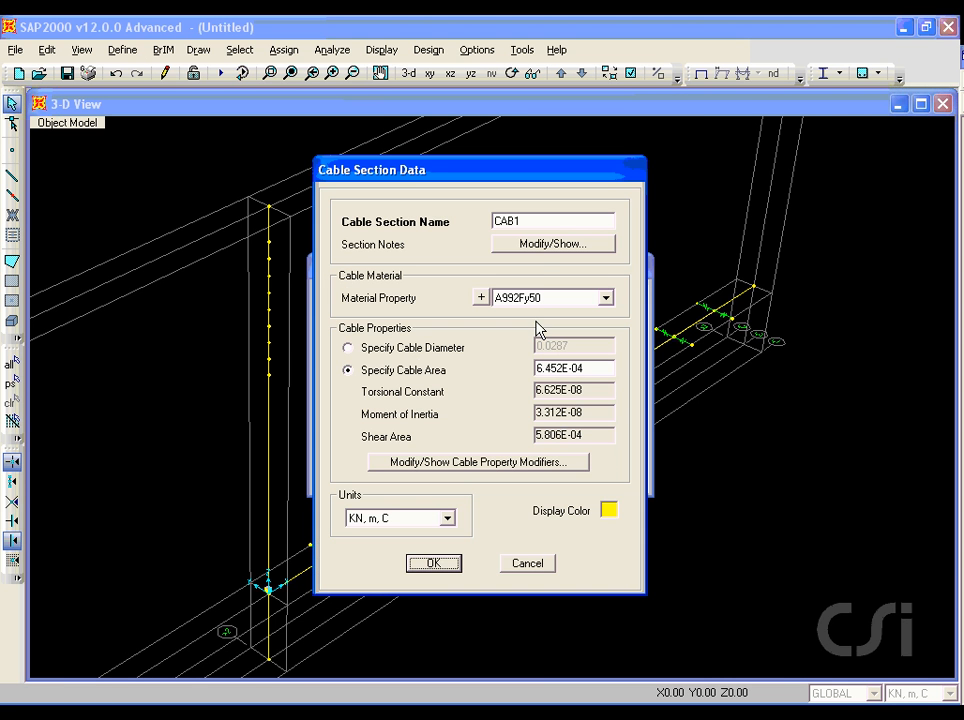
double_click(533, 217)
text(CA)
click(348, 348)
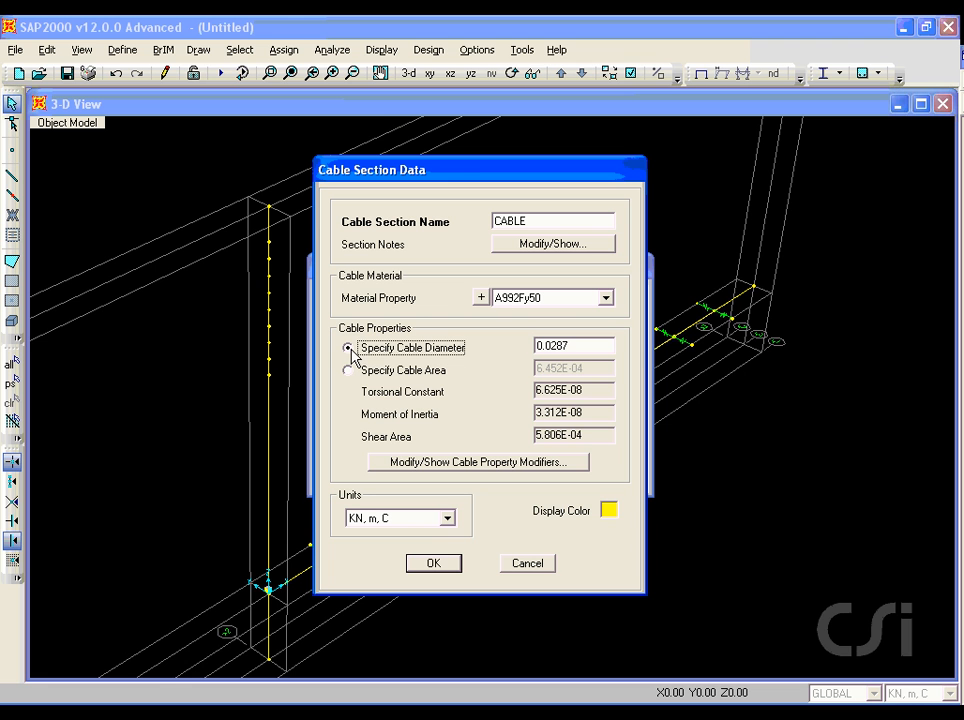
double_click(575, 346)
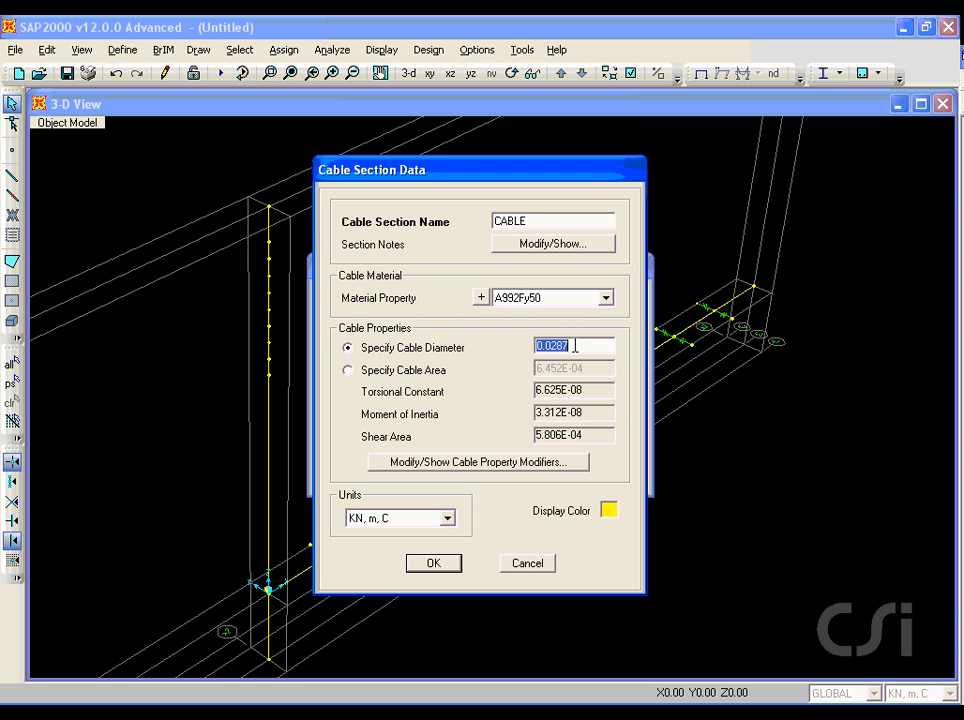
text(0.0)
click(433, 564)
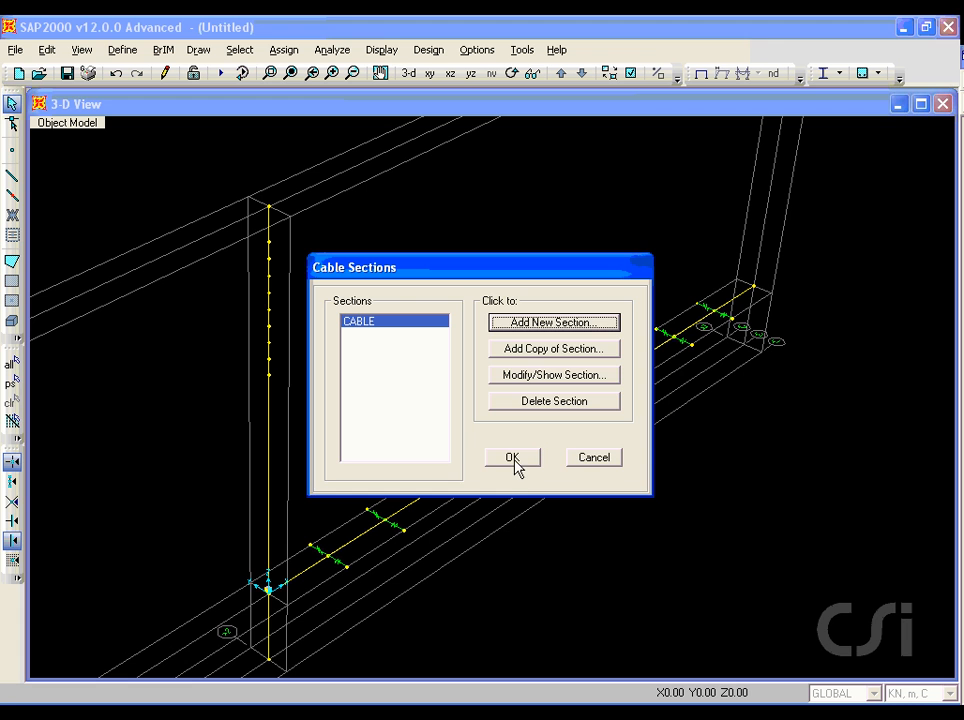
click(514, 463)
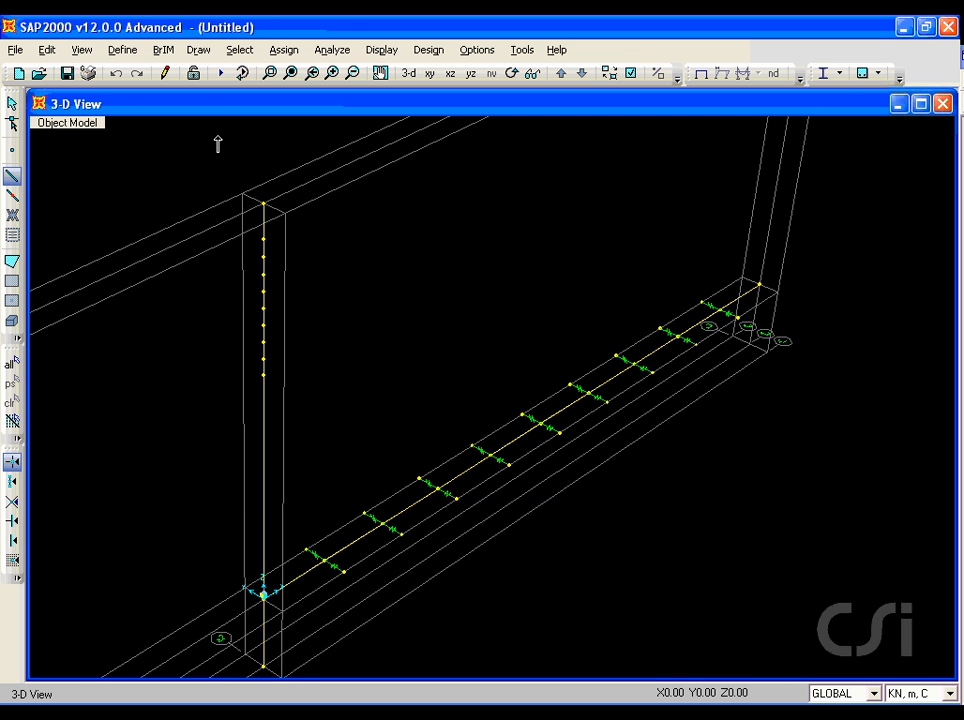
- Draw a Cable object with section CABLE from the pylon joint at Z=30 to the link end at X=10, Y=-3, accepting the default cable geometry
click(198, 49)
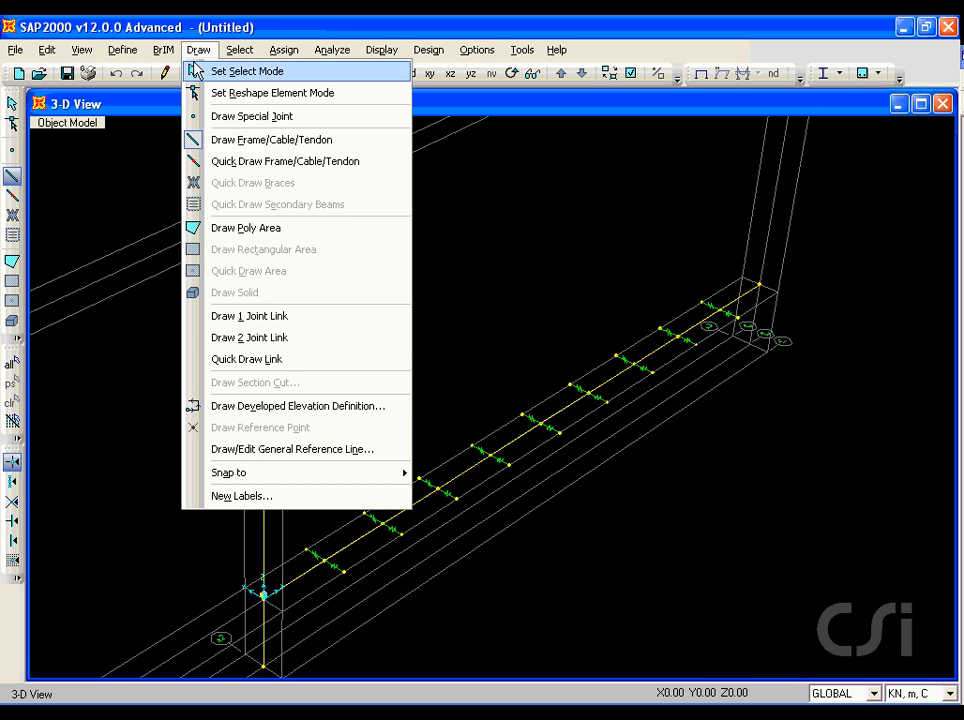
click(300, 140)
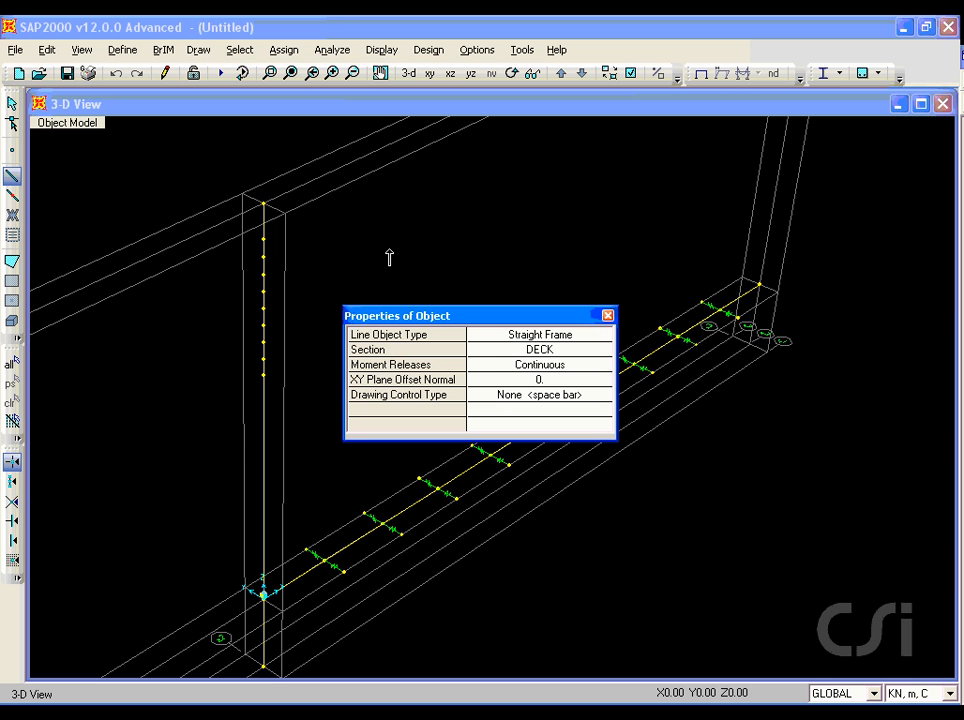
click(552, 339)
click(551, 340)
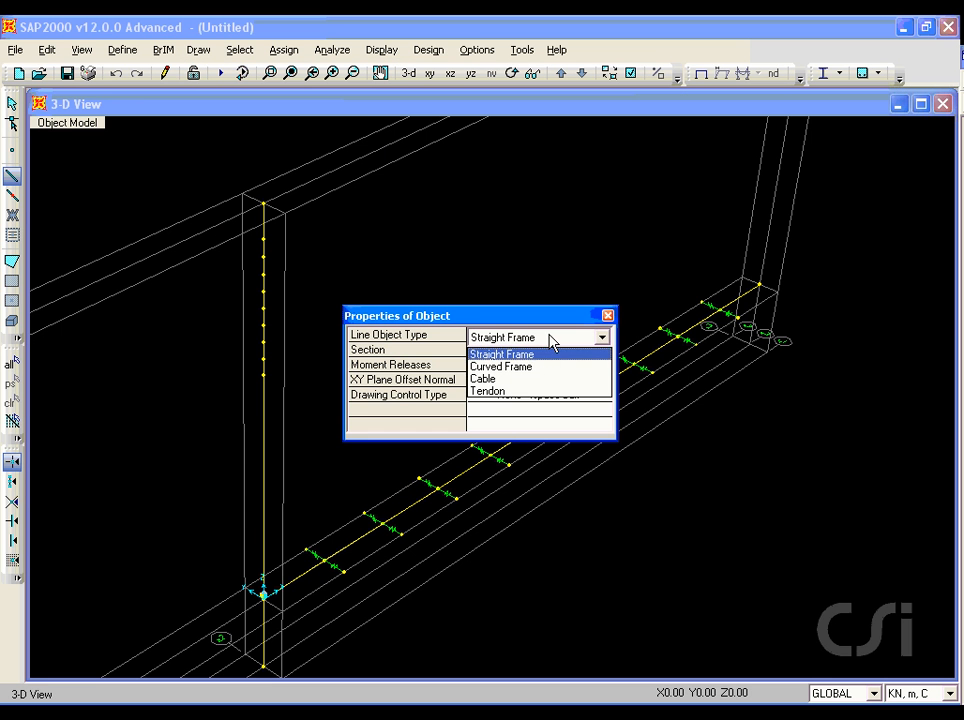
click(505, 378)
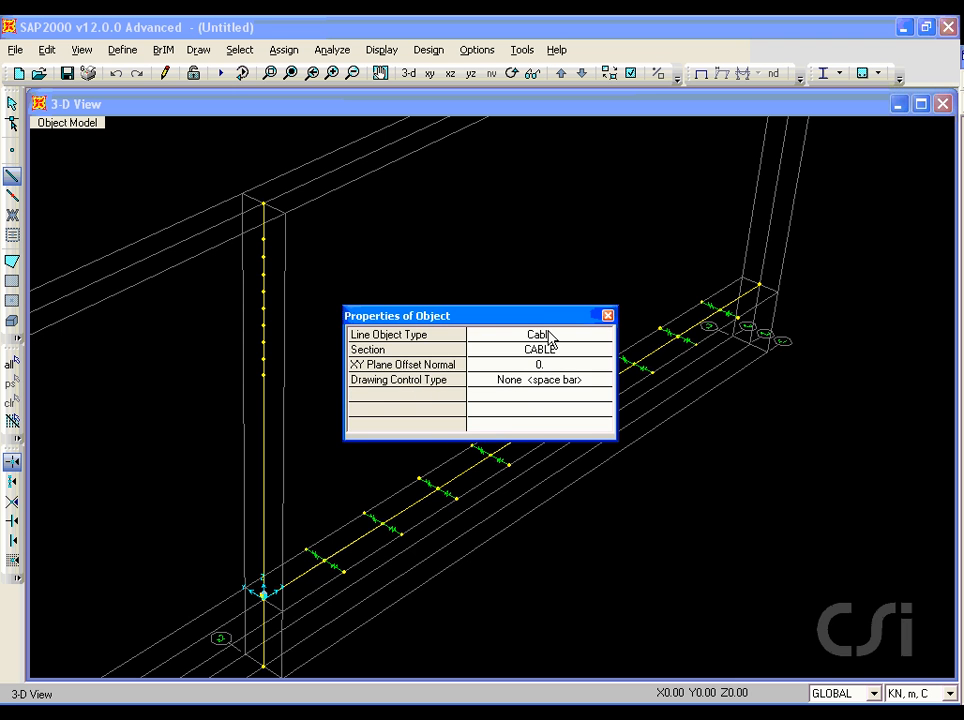
drag(540, 318, 543, 136)
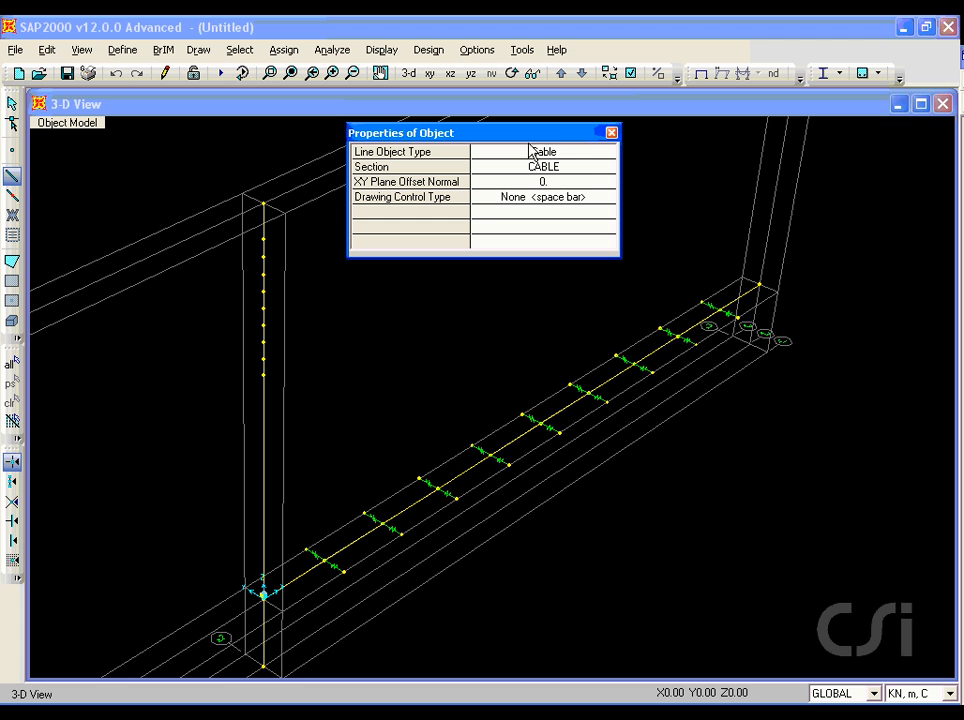
click(264, 375)
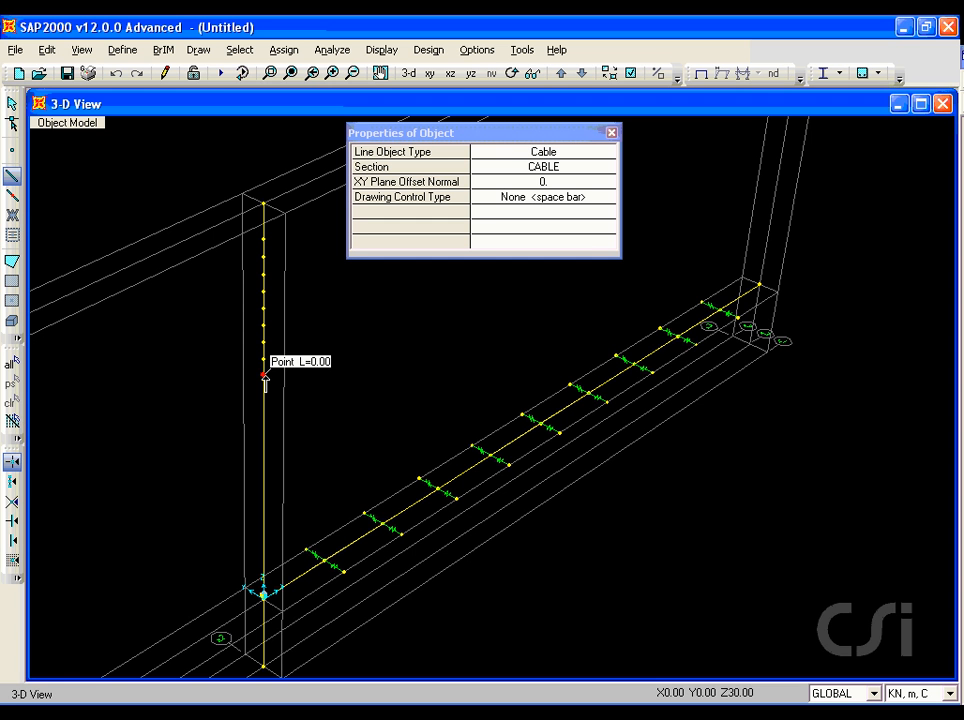
click(341, 570)
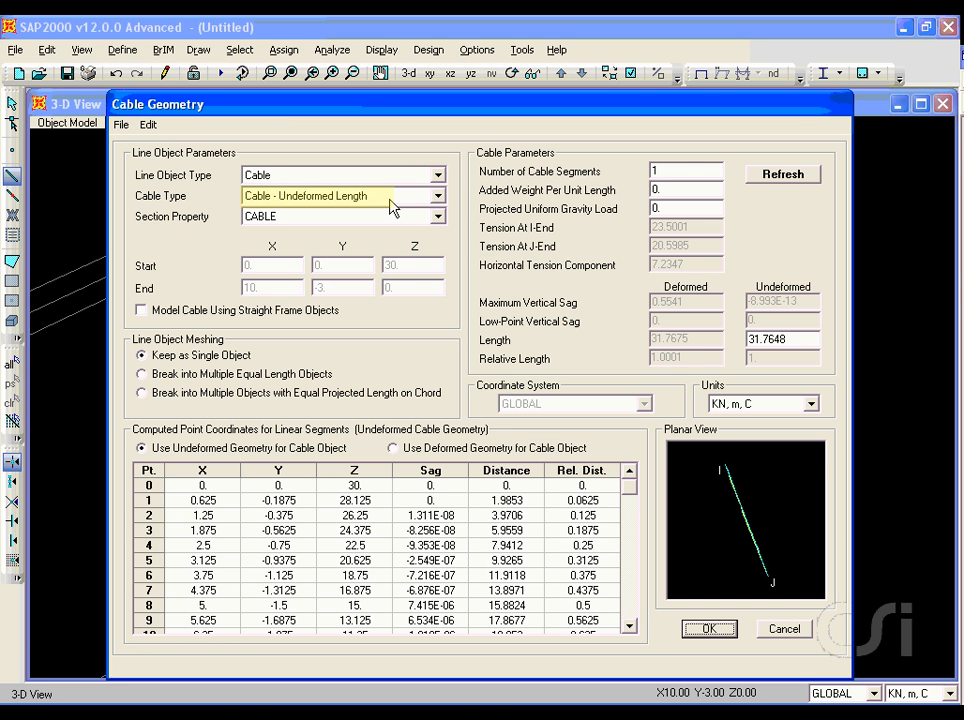
click(712, 630)
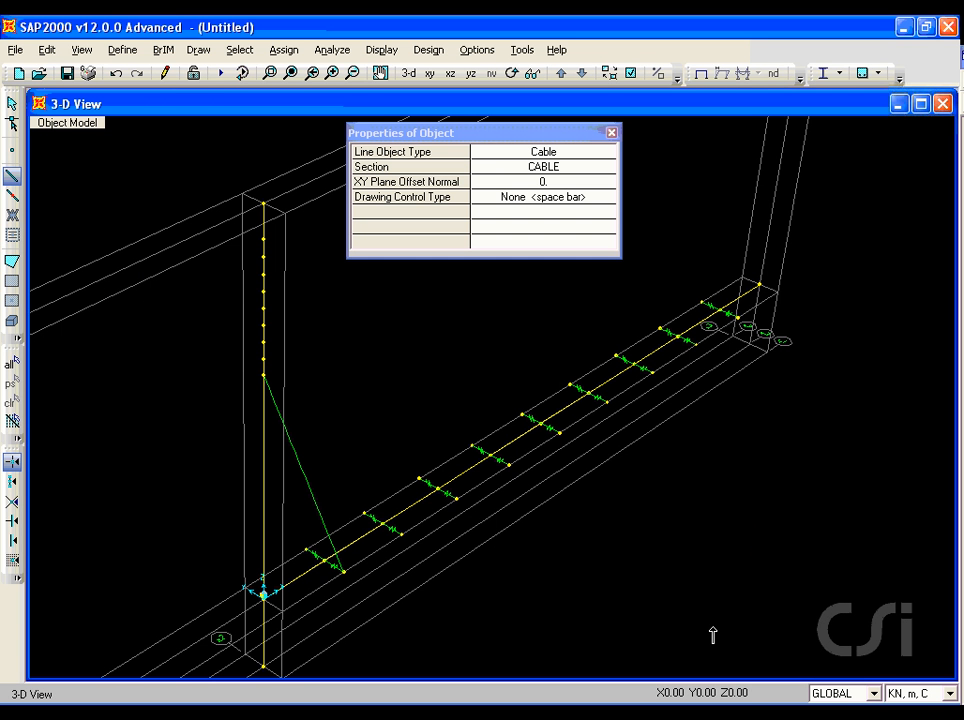
- Draw cables from the pylon joint at Z=32 to X=20, Y=-3 and from Z=34 to X=30, Y=-3, accepting the default geometry
click(263, 375)
click(407, 533)
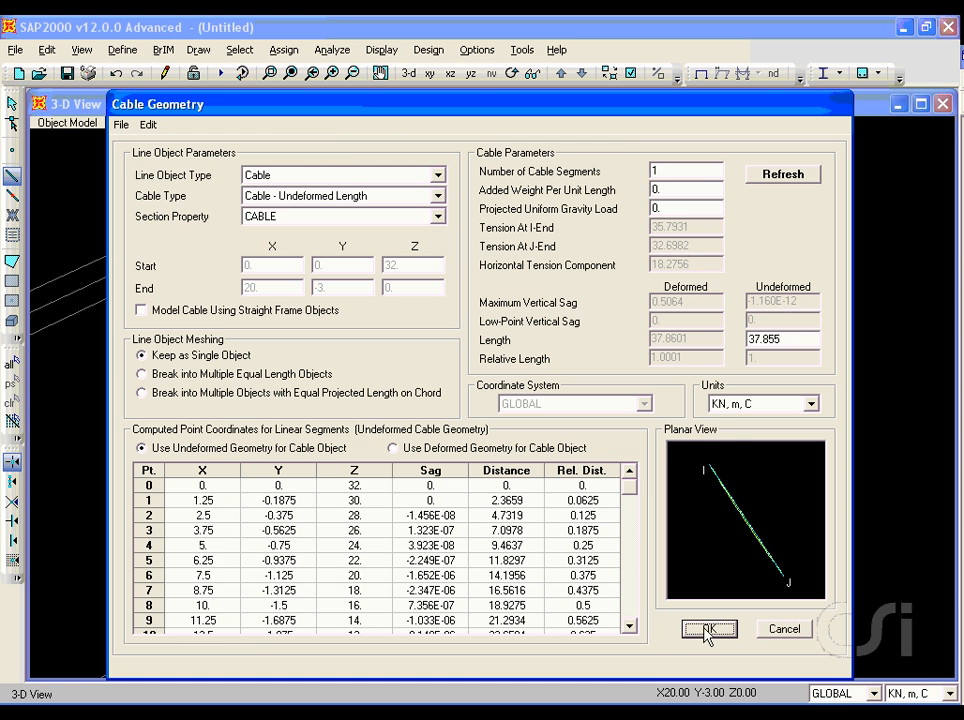
click(708, 630)
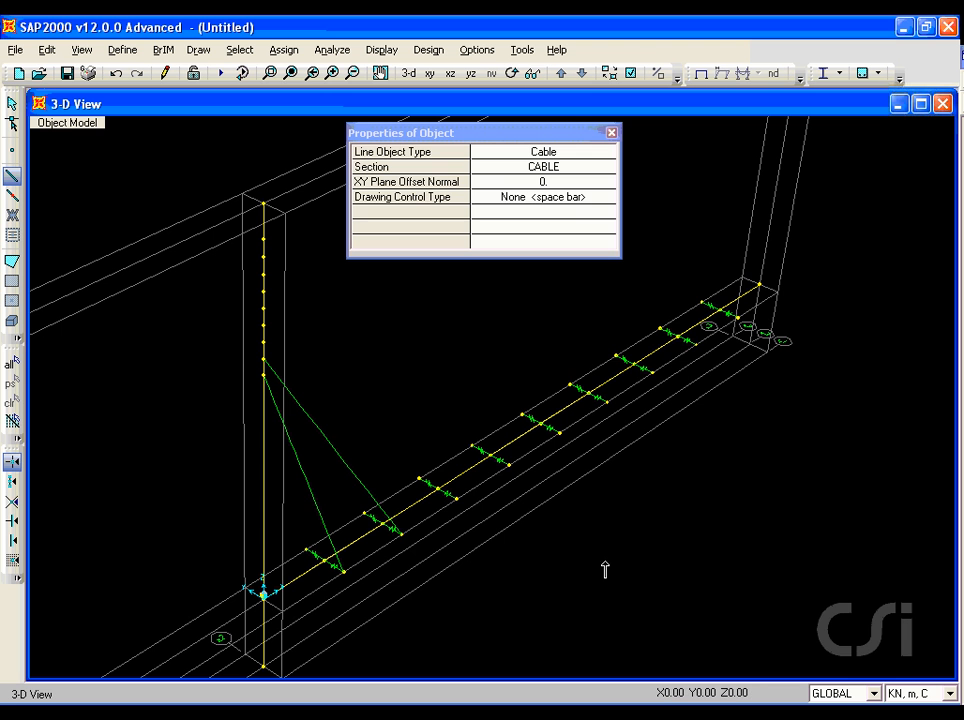
click(263, 343)
click(460, 500)
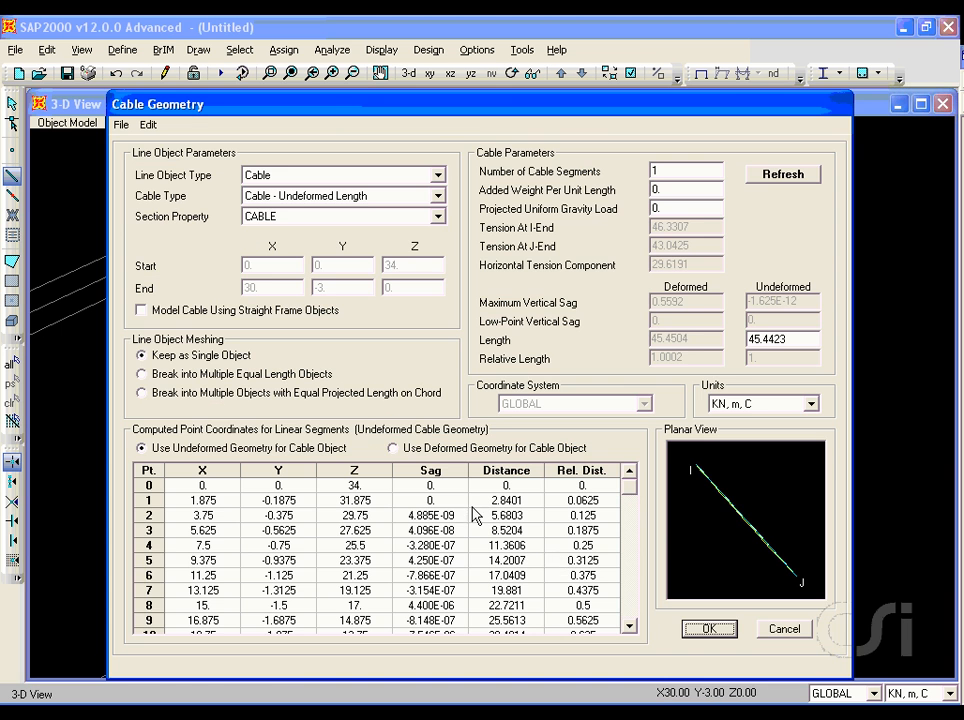
click(708, 629)
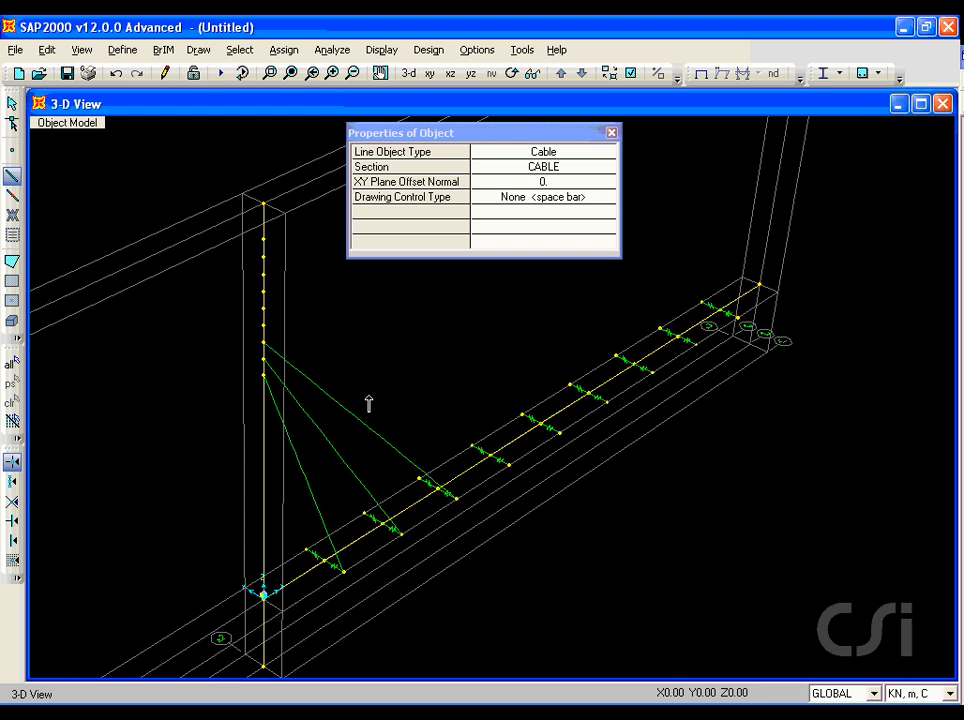
- Draw the remaining cables from successive pylon joints up to Z=46 to the Y=-3 link ends through X=90, and return to selection mode
click(263, 325)
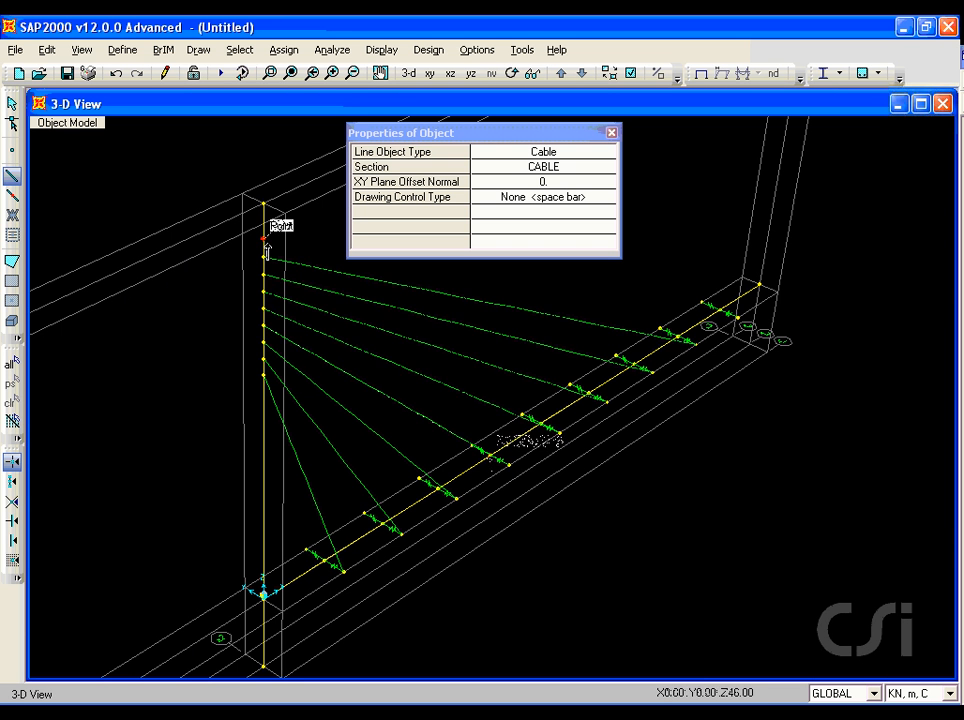
click(263, 240)
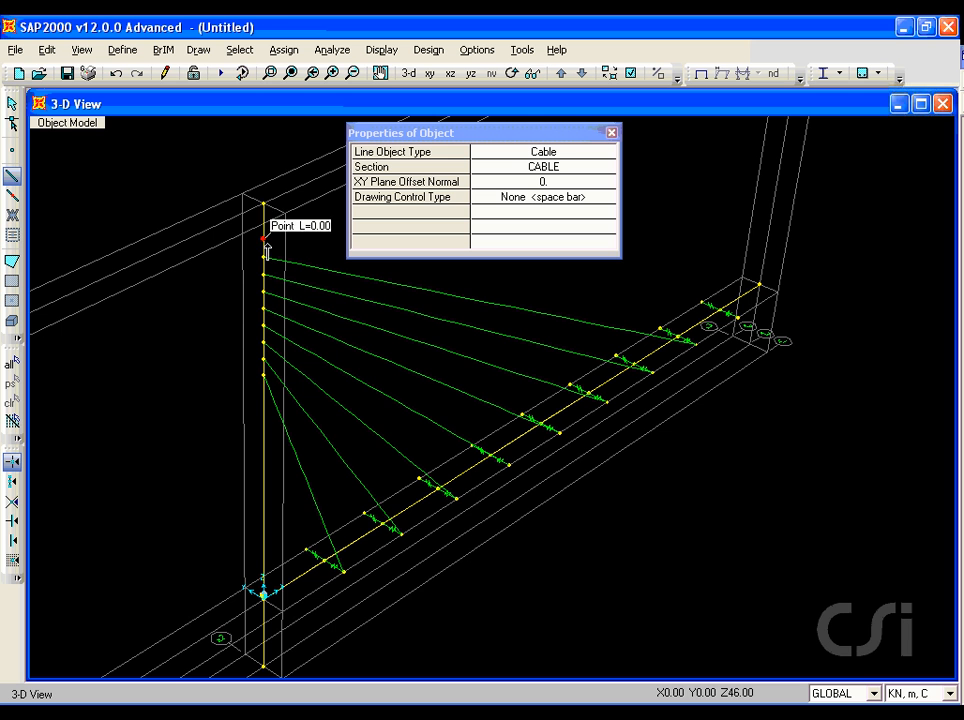
click(738, 321)
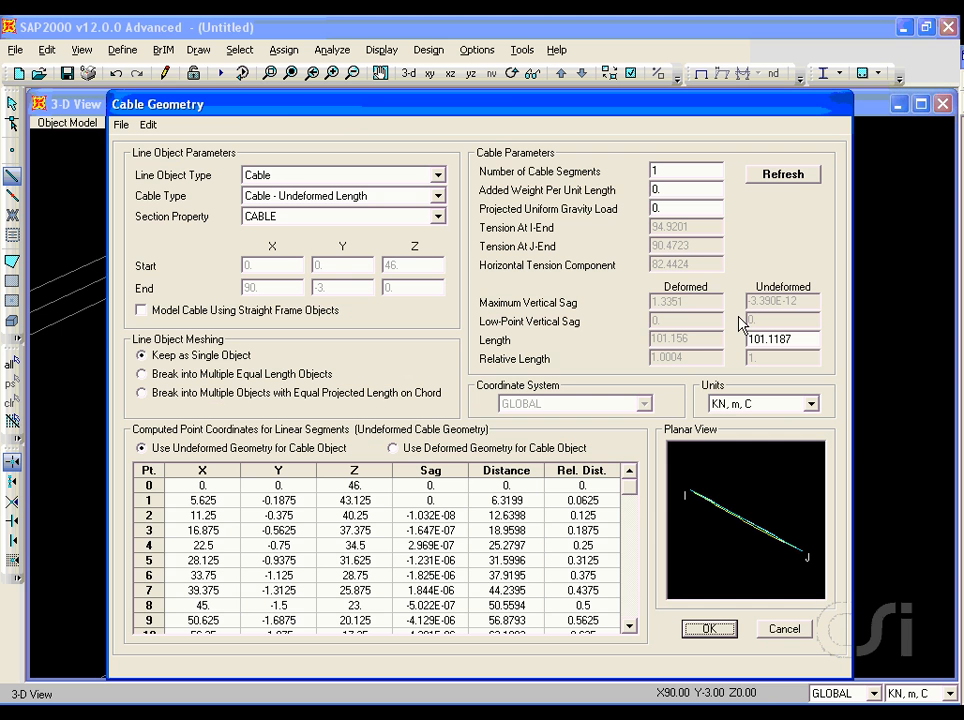
click(709, 628)
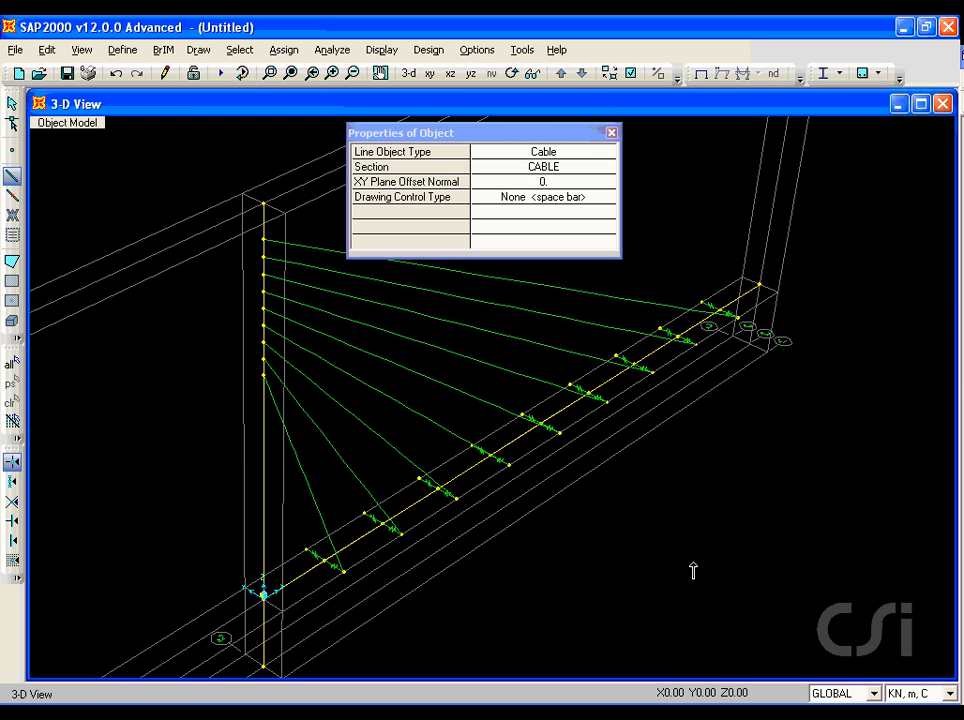
click(13, 106)
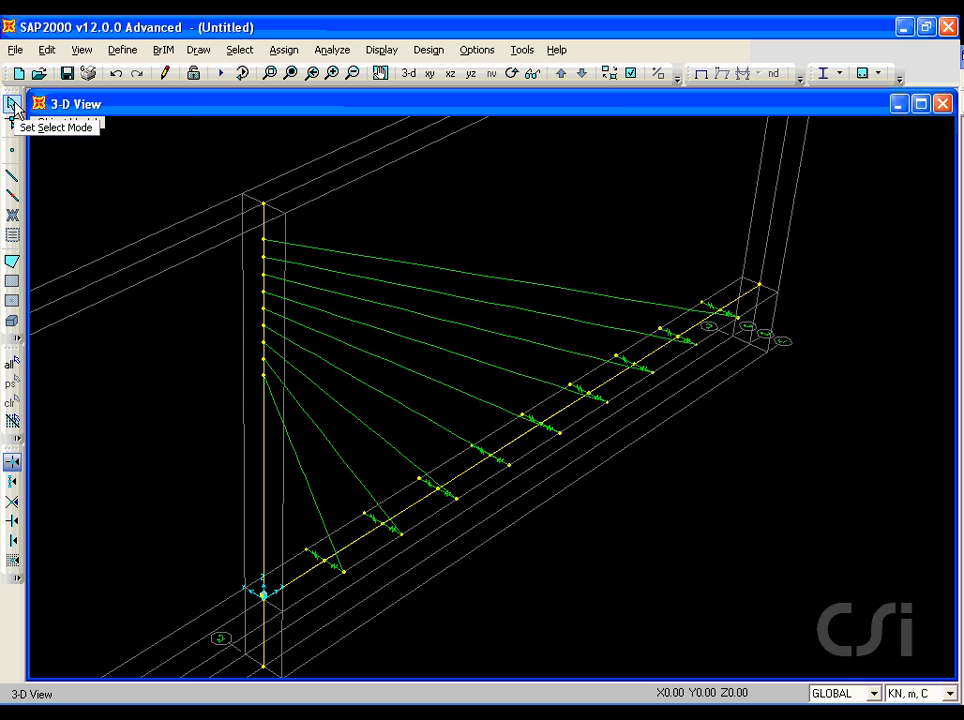
- Select all cables by their CABLE property and mirror them about the plane parallel to X through y=0
click(240, 52)
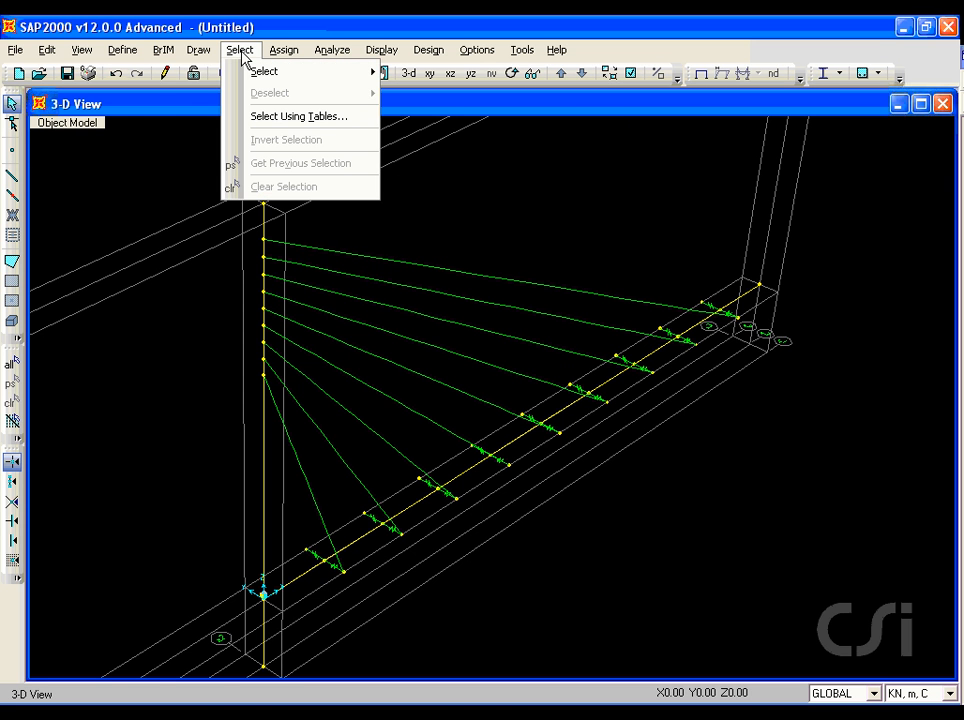
mouse_move(250, 74)
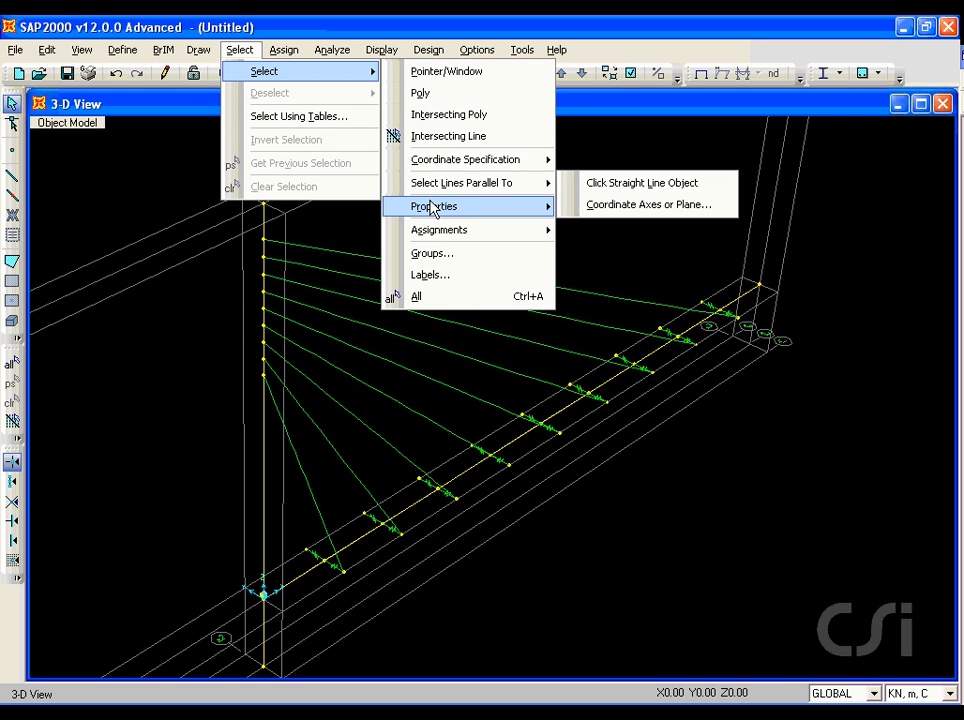
mouse_move(433, 207)
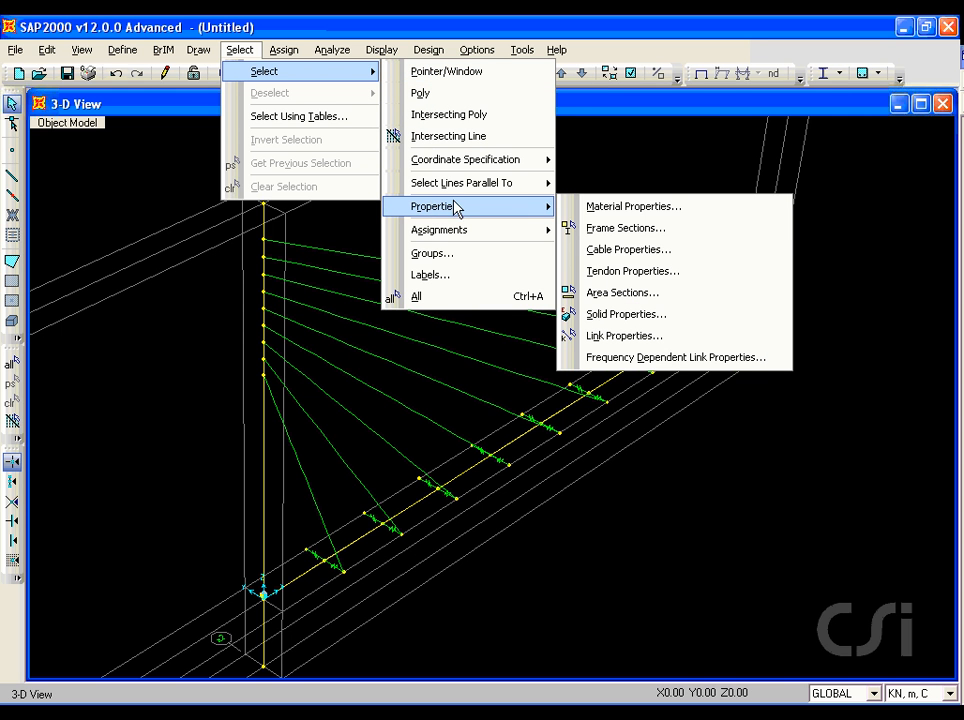
click(630, 250)
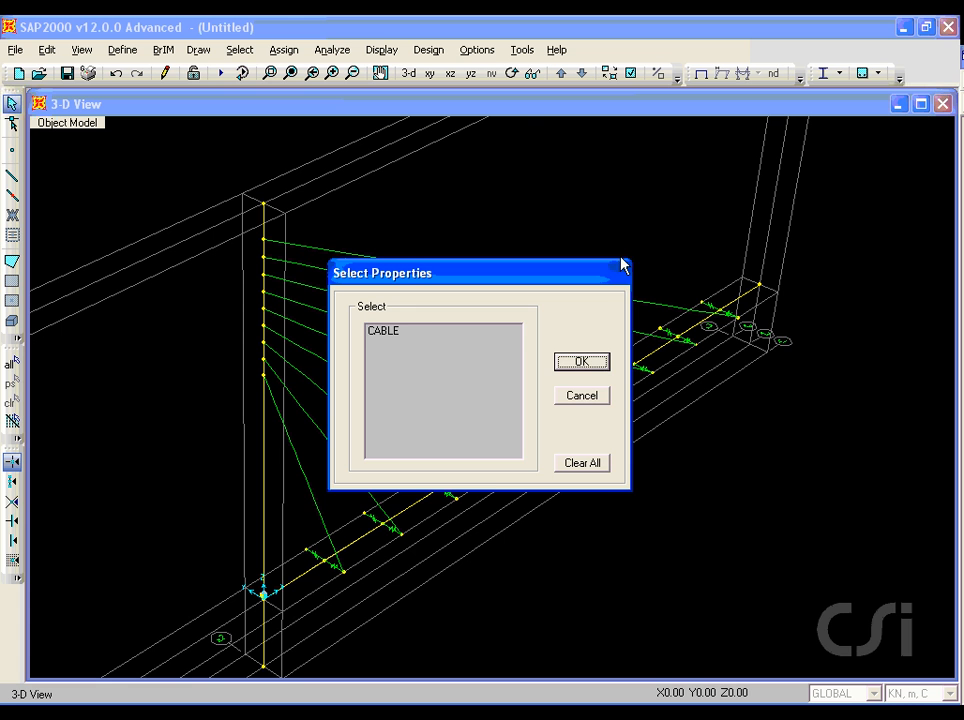
click(405, 332)
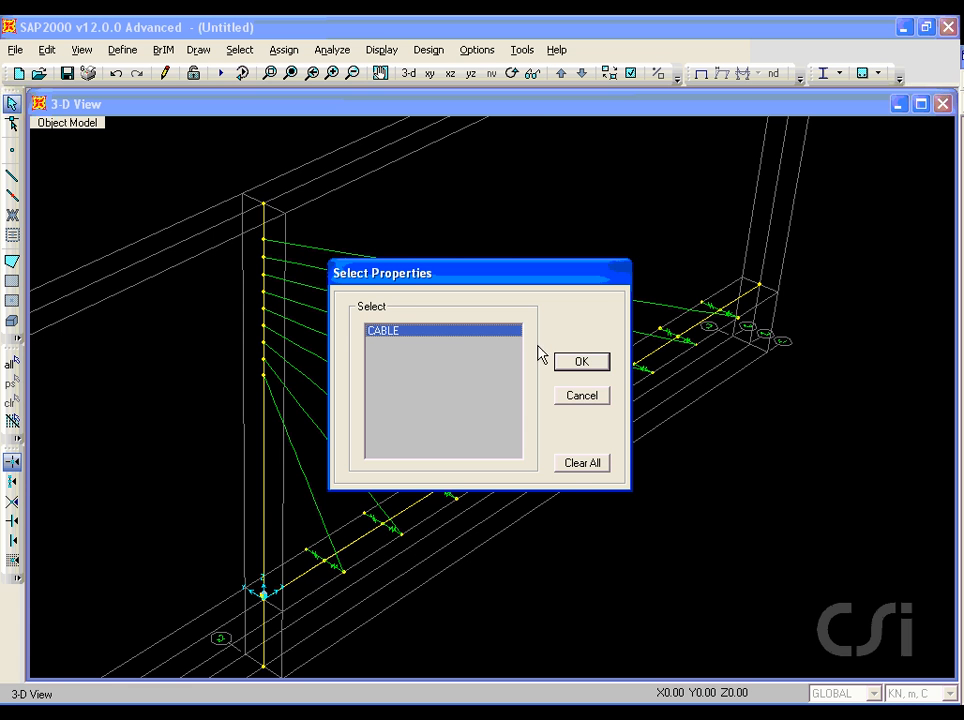
click(578, 366)
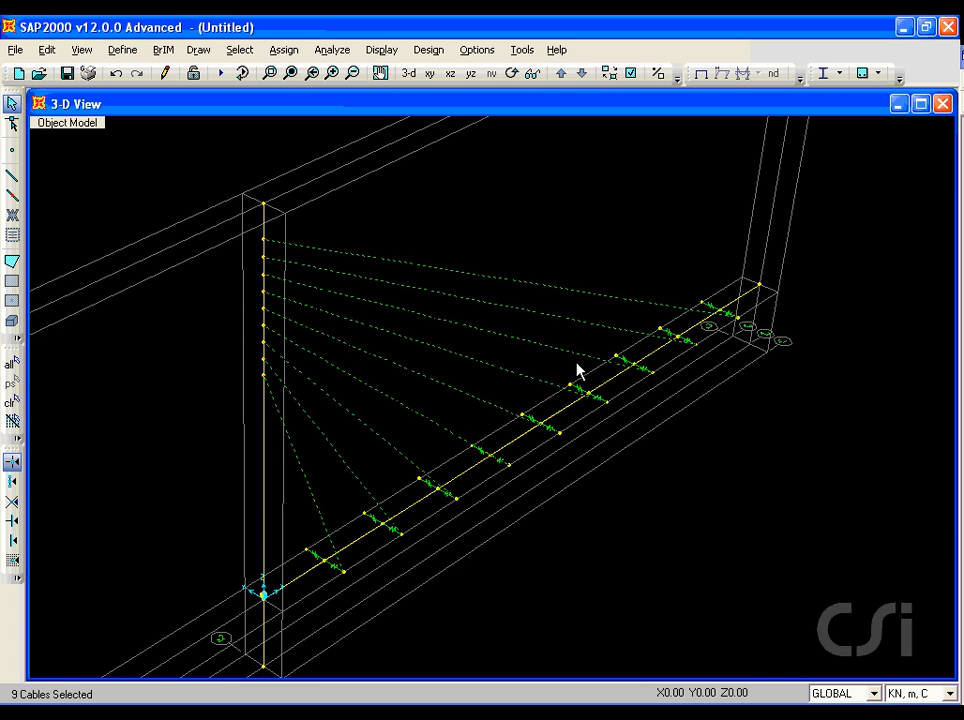
click(46, 50)
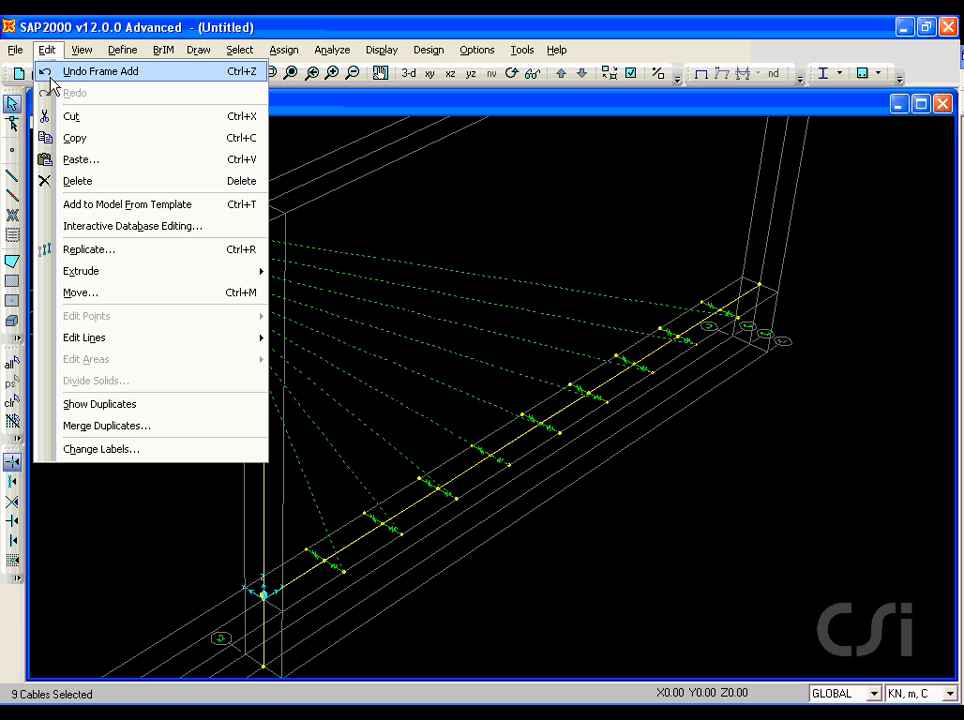
click(85, 256)
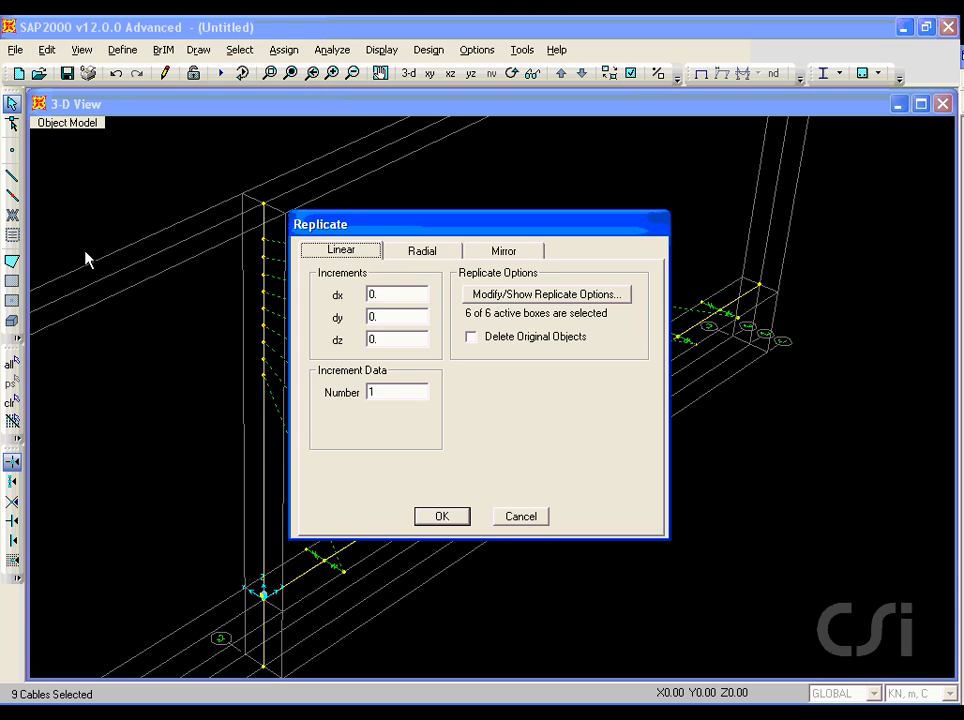
click(503, 252)
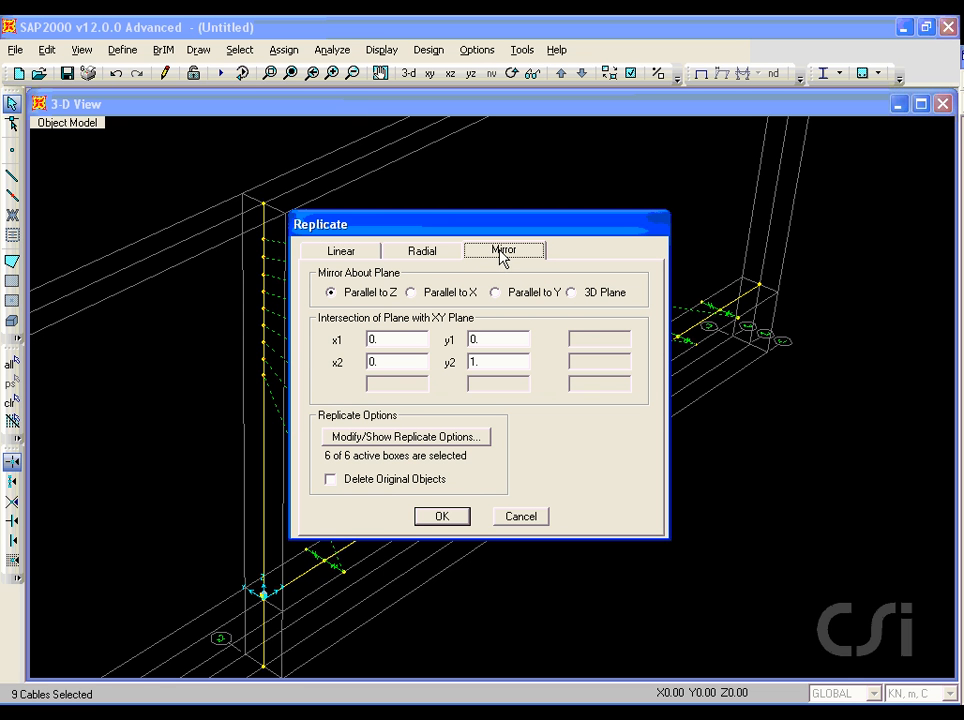
click(411, 293)
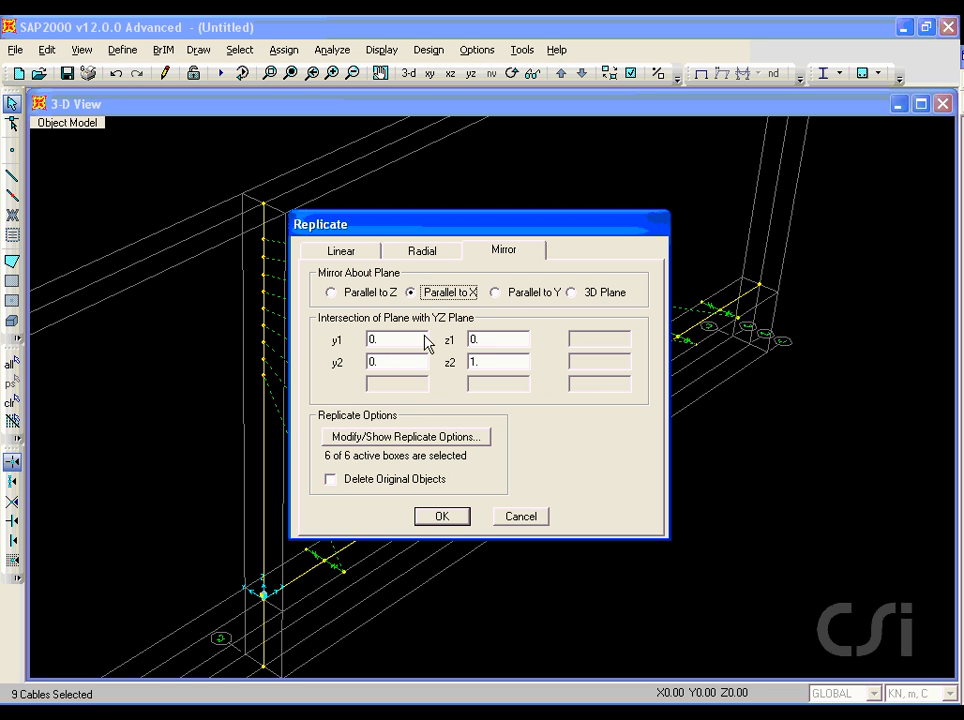
click(440, 516)
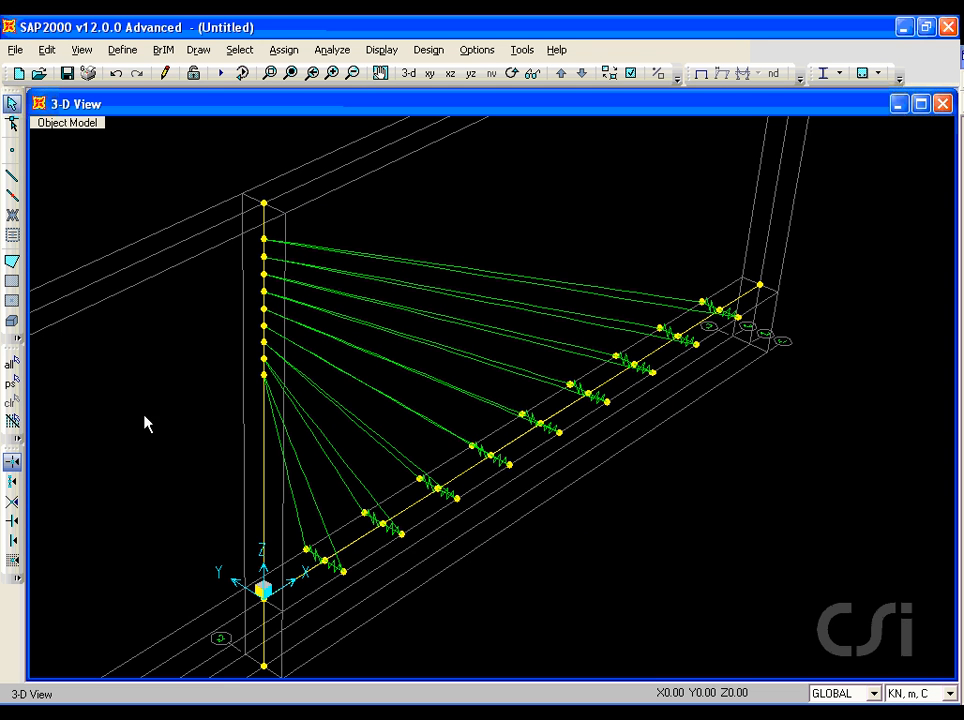
- Select everything except the pylon frame and mirror it about the plane parallel to Y through x=0
click(13, 365)
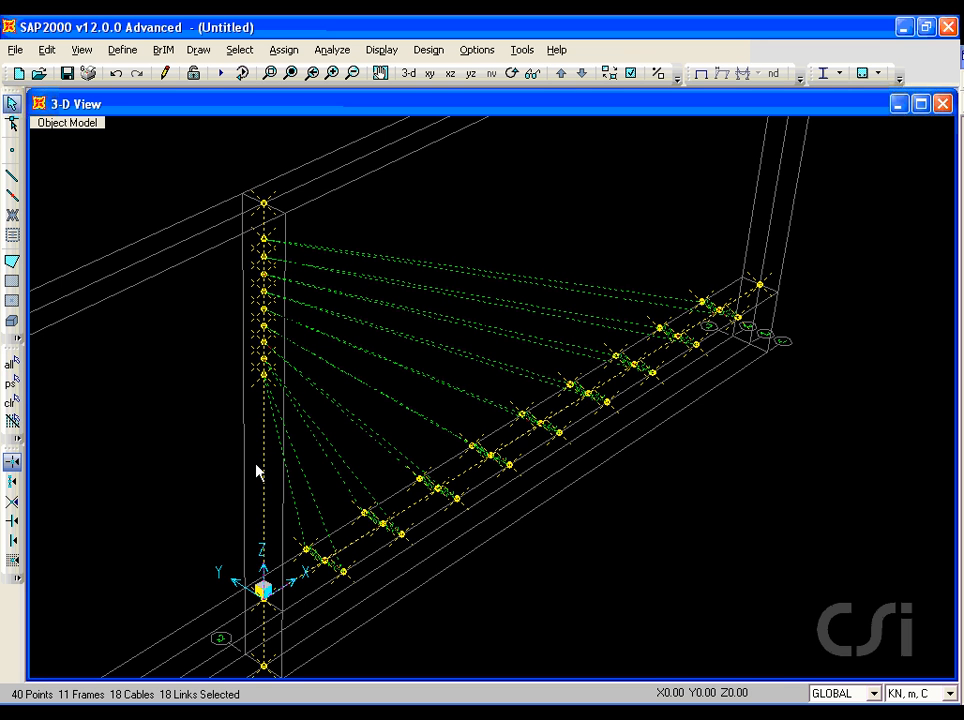
click(264, 470)
click(46, 50)
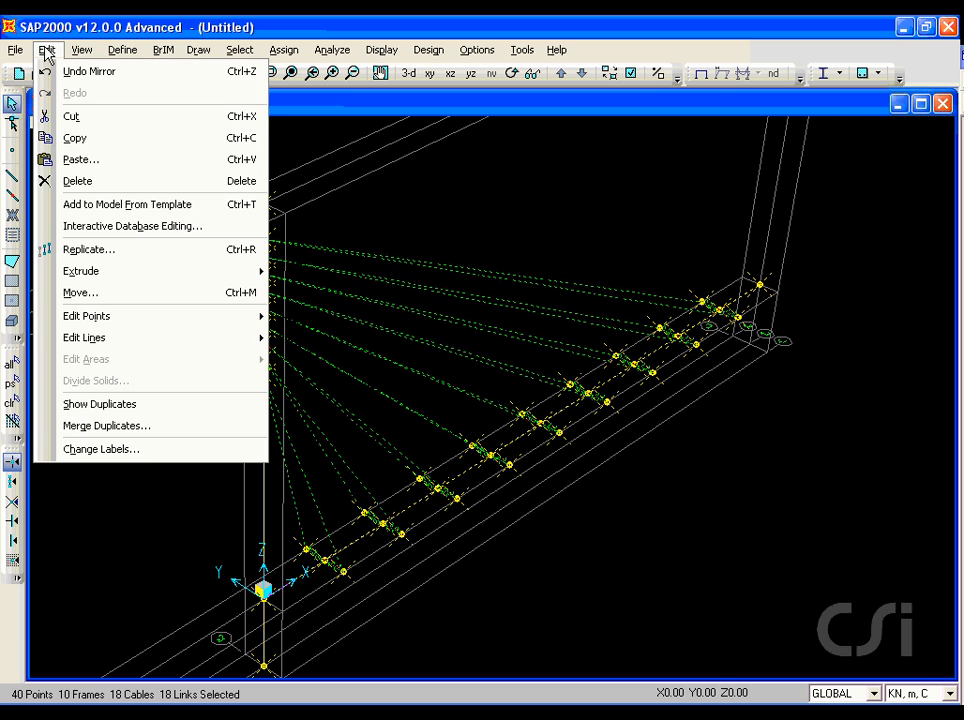
click(108, 251)
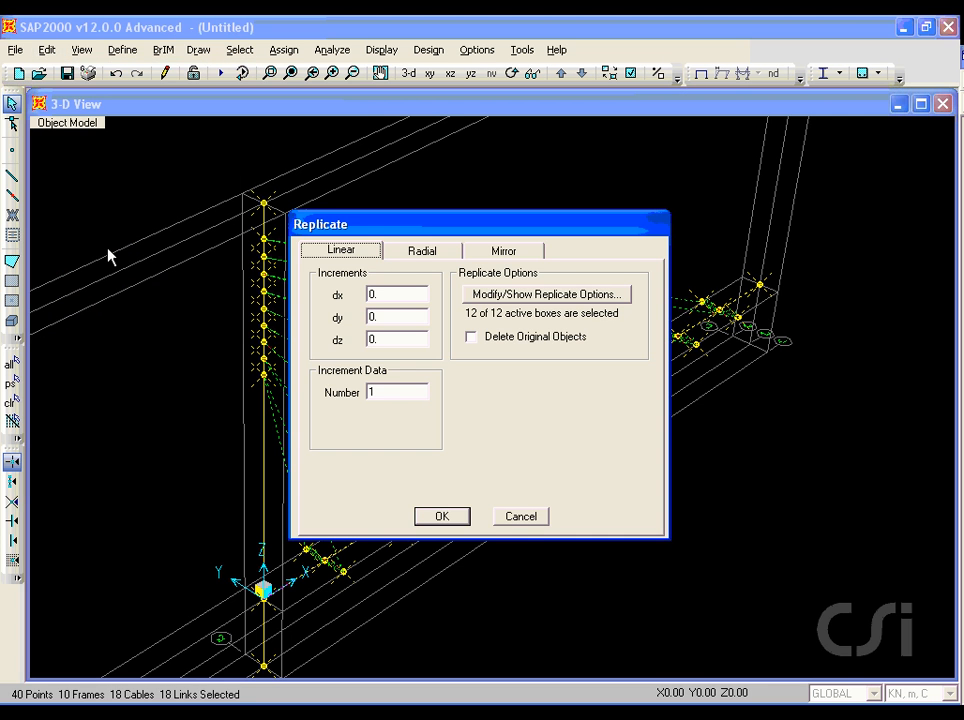
click(496, 251)
key(ctrl+shift+d)
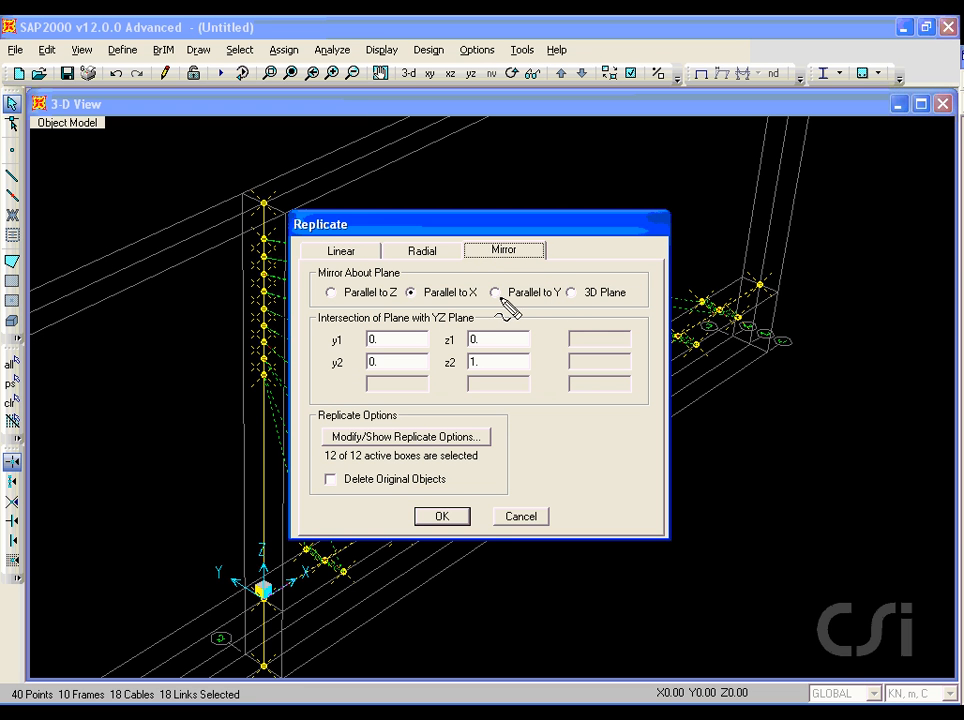
drag(497, 298, 545, 301)
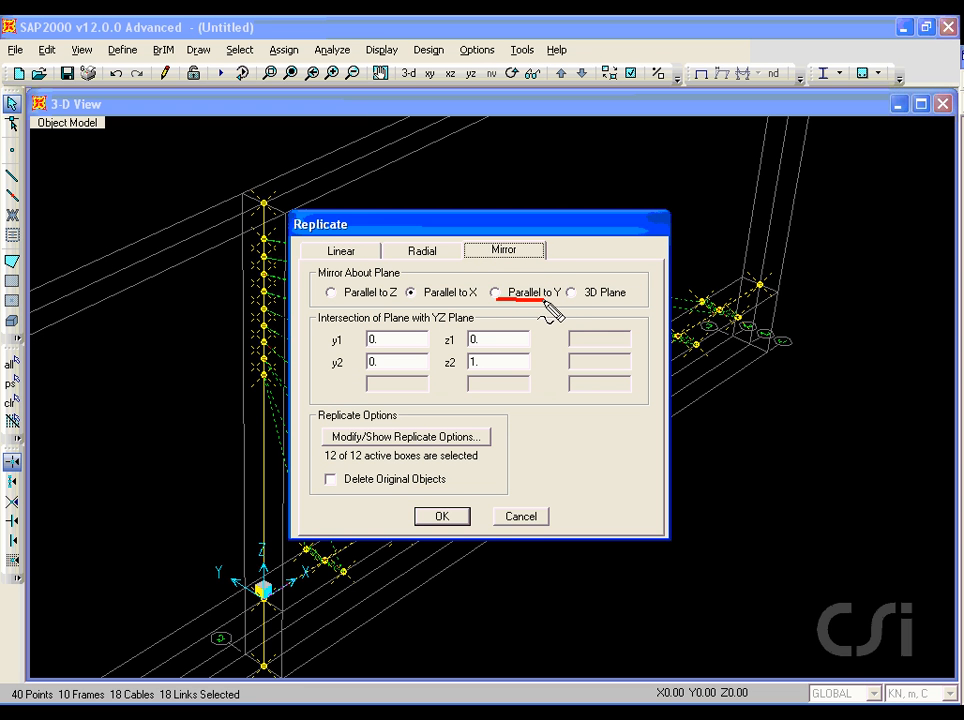
key(Escape)
click(495, 293)
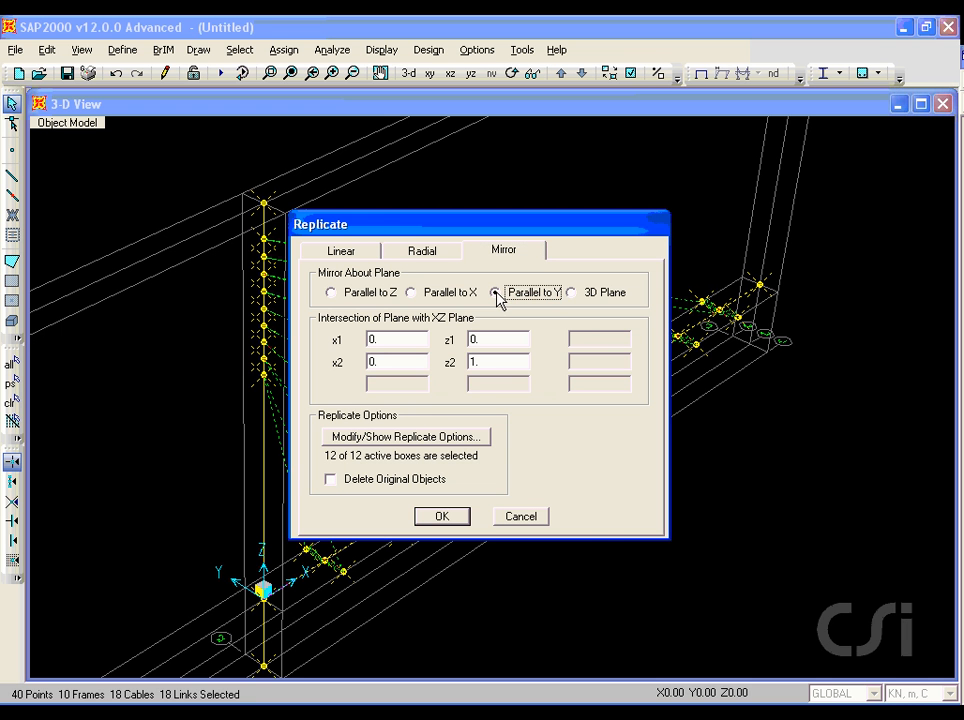
click(438, 517)
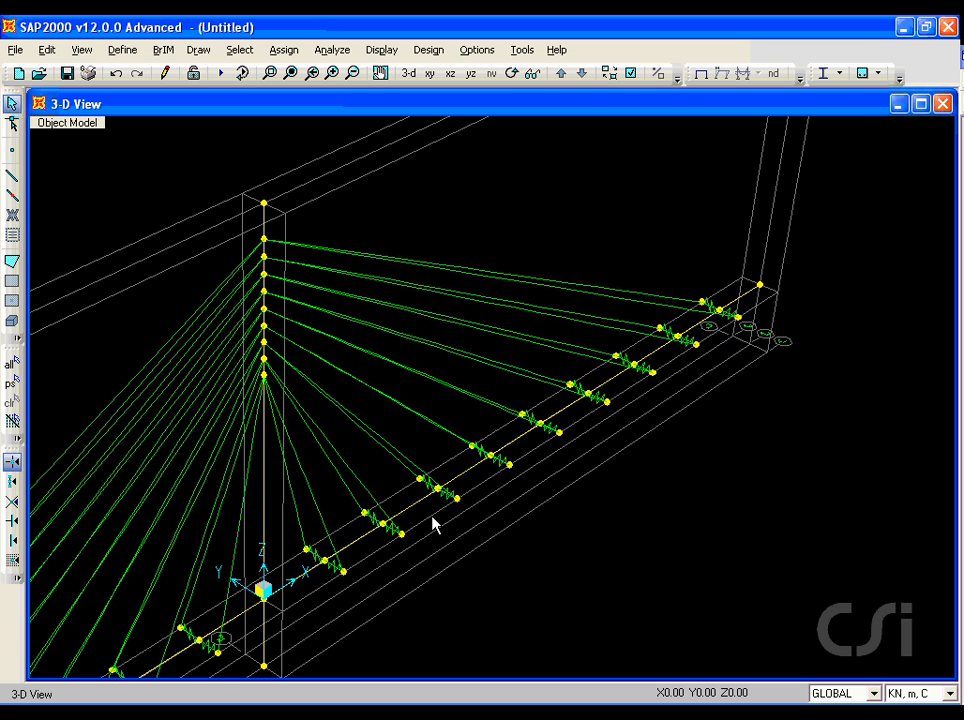
- Turn on the extruded view and hide the grid lines in the 3-D view
click(630, 74)
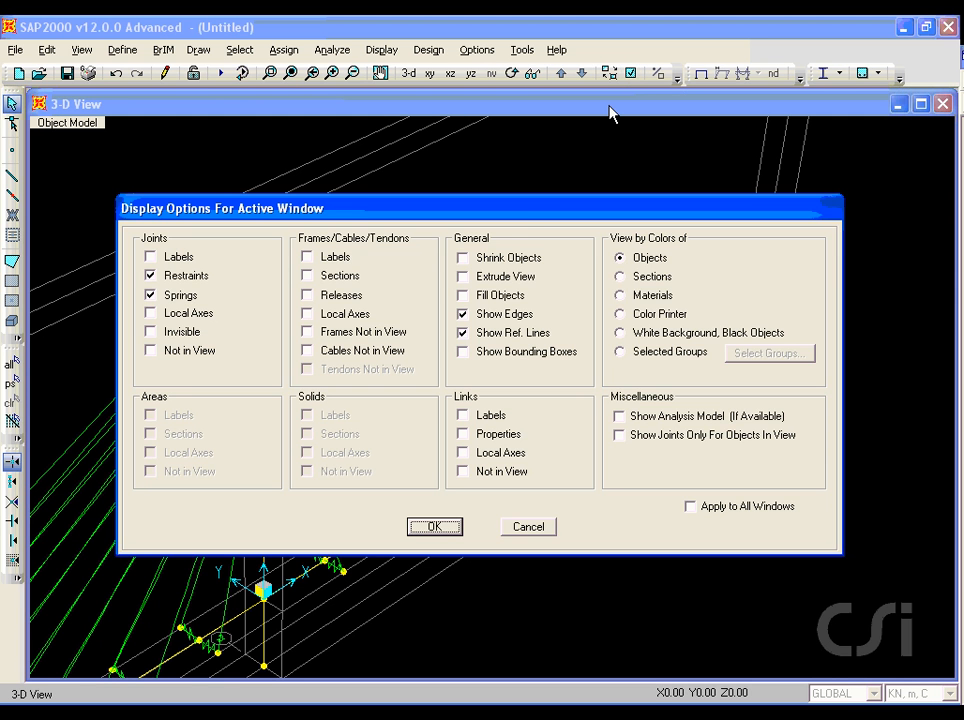
click(463, 277)
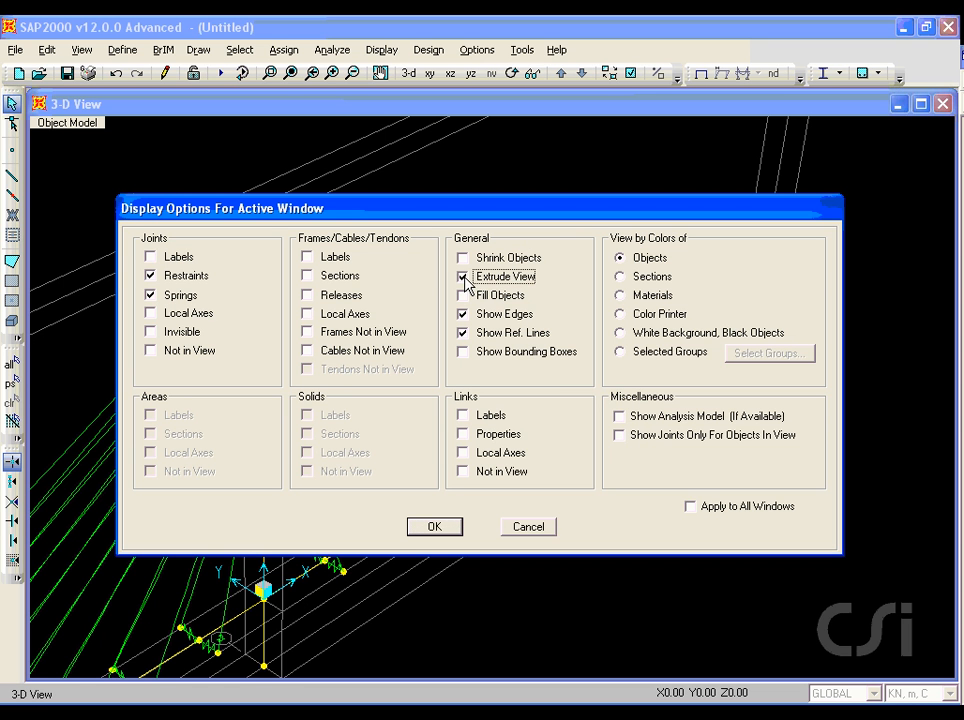
click(430, 528)
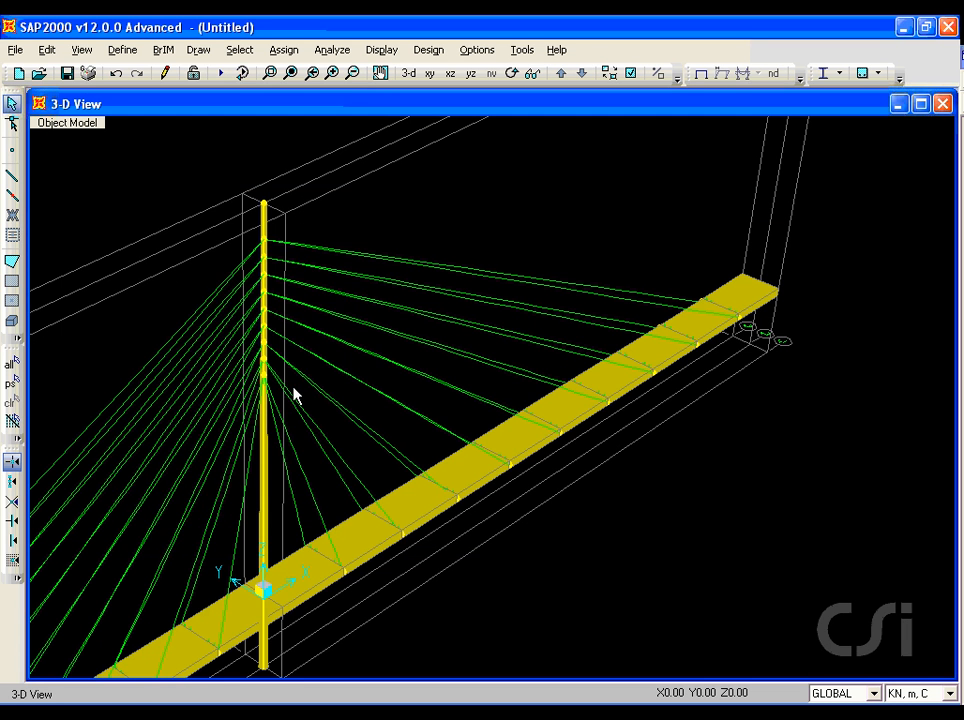
click(82, 49)
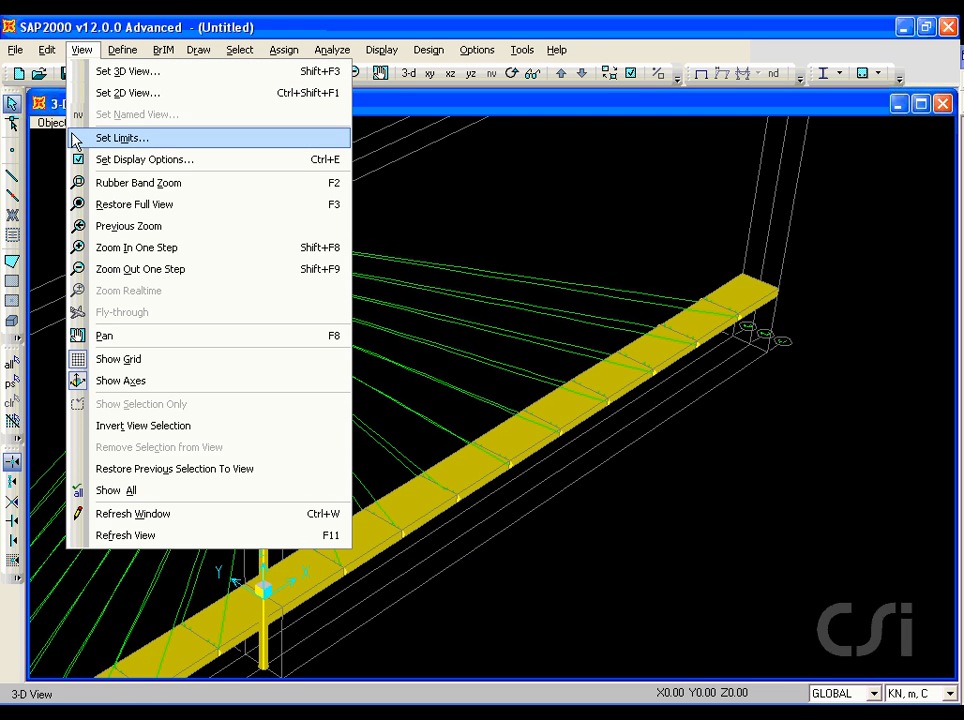
click(134, 362)
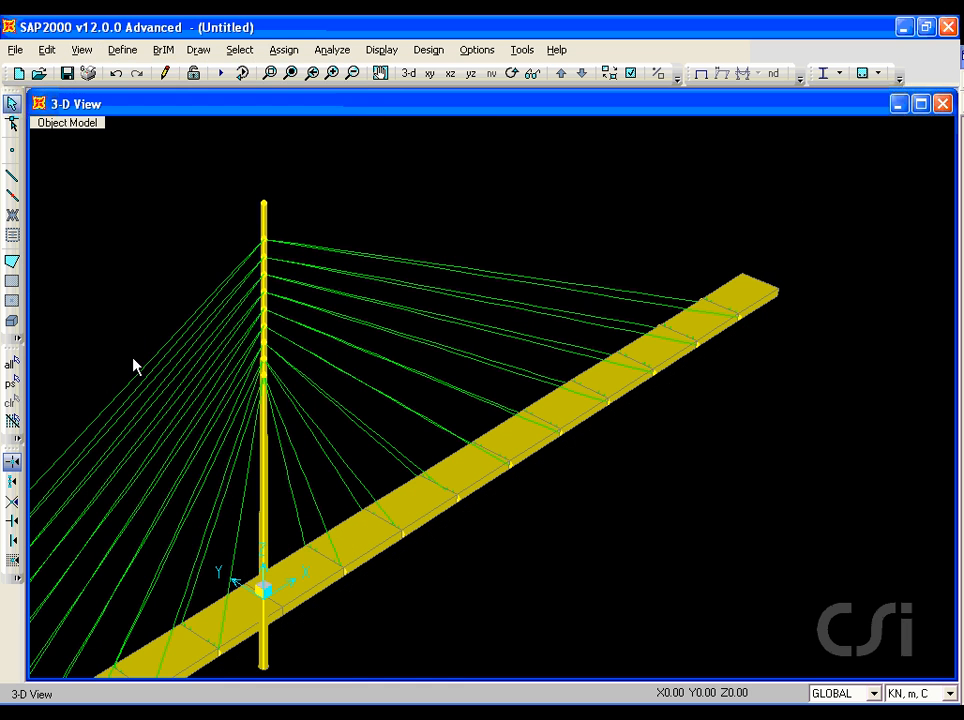
- Assign a fully fixed restraint, with all three translations and all three rotations, to the joint at the pylon base
click(408, 74)
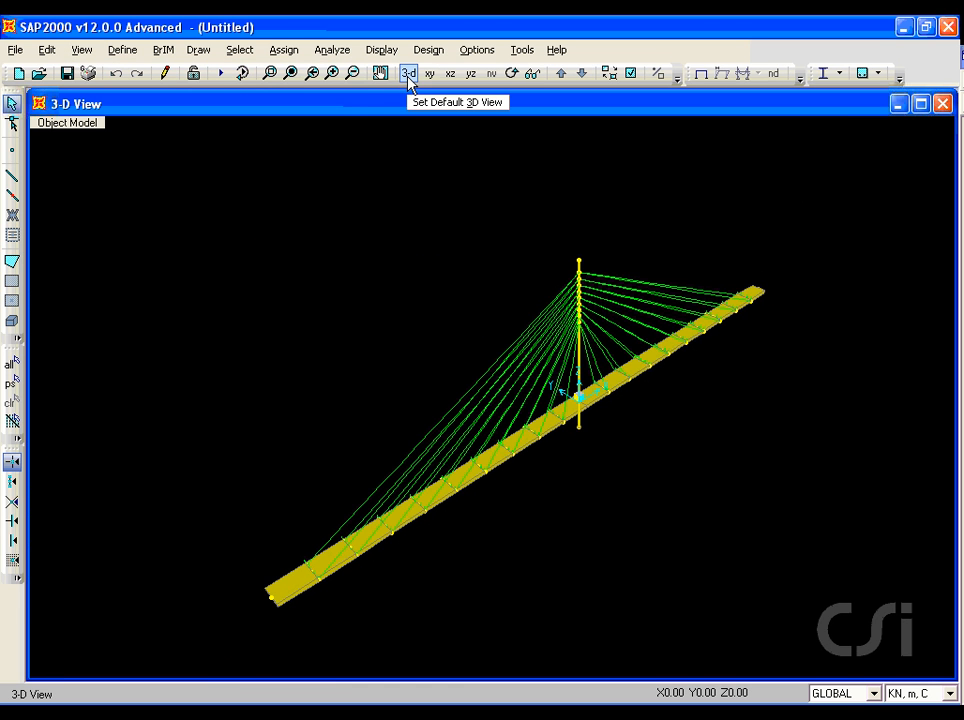
click(272, 74)
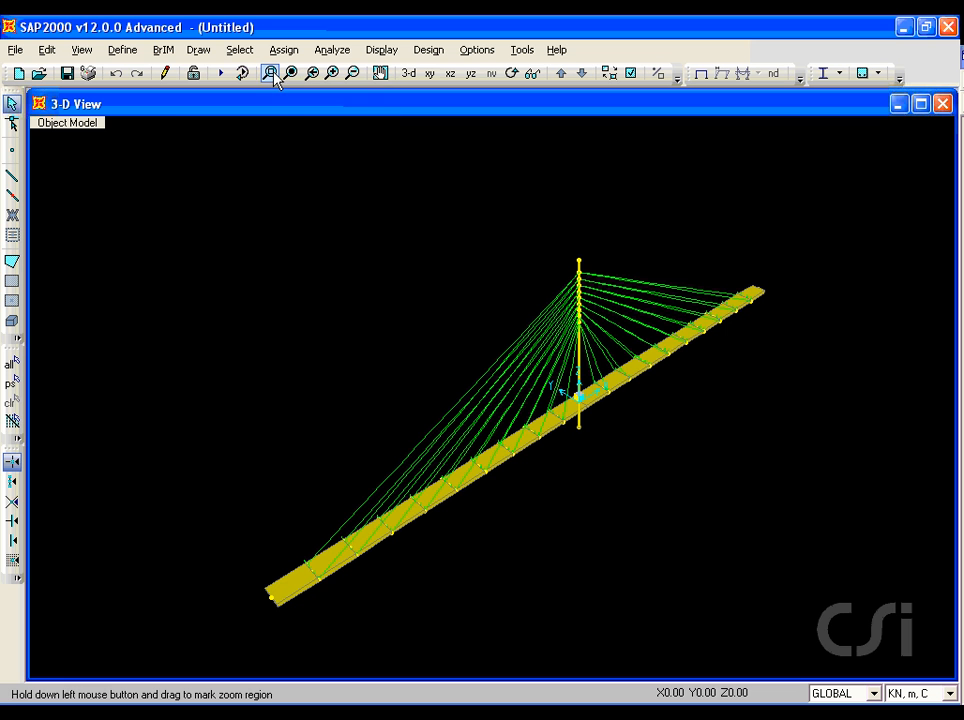
drag(564, 398, 605, 463)
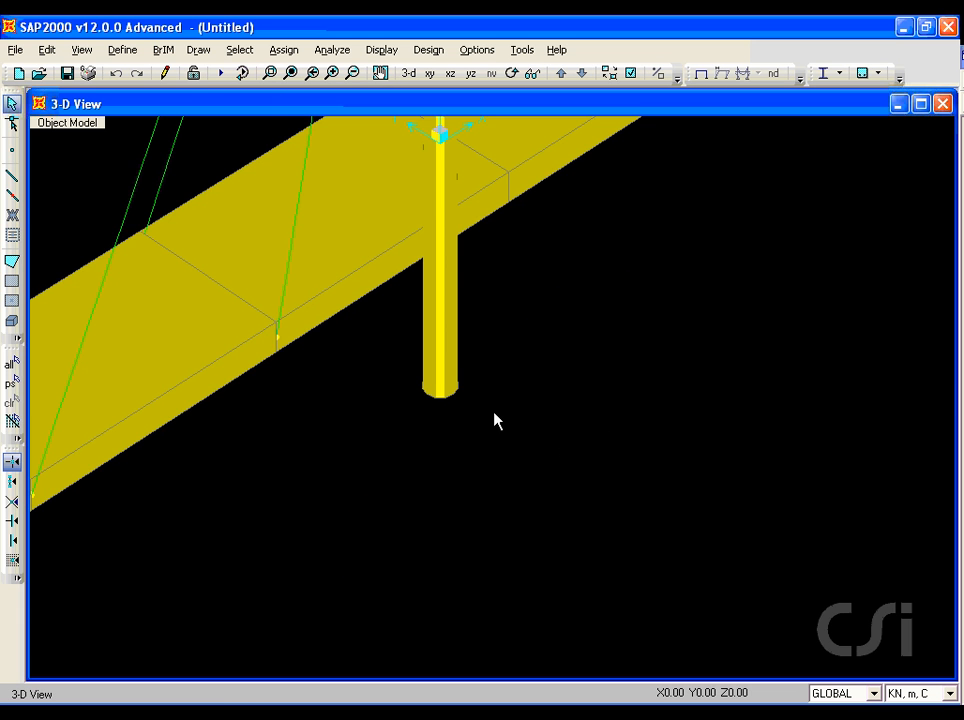
click(447, 388)
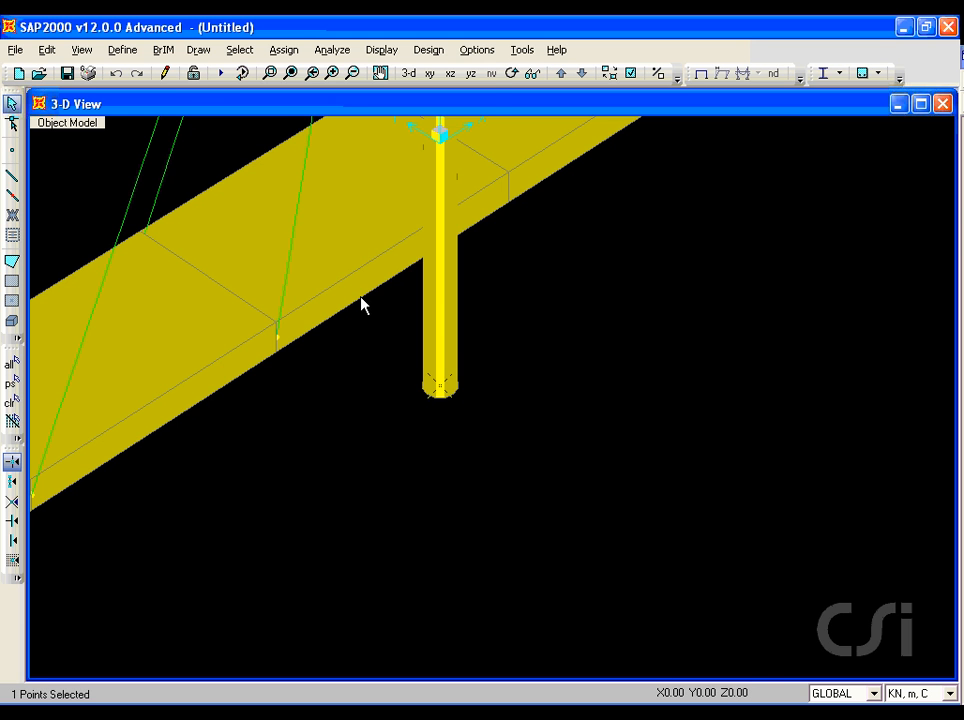
click(284, 50)
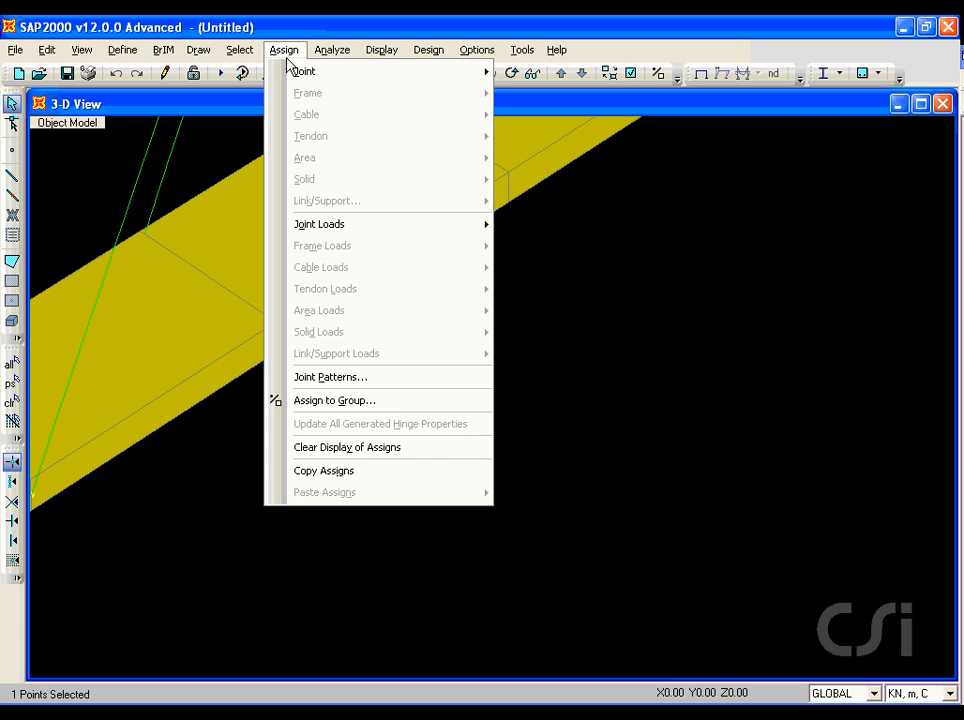
mouse_move(295, 73)
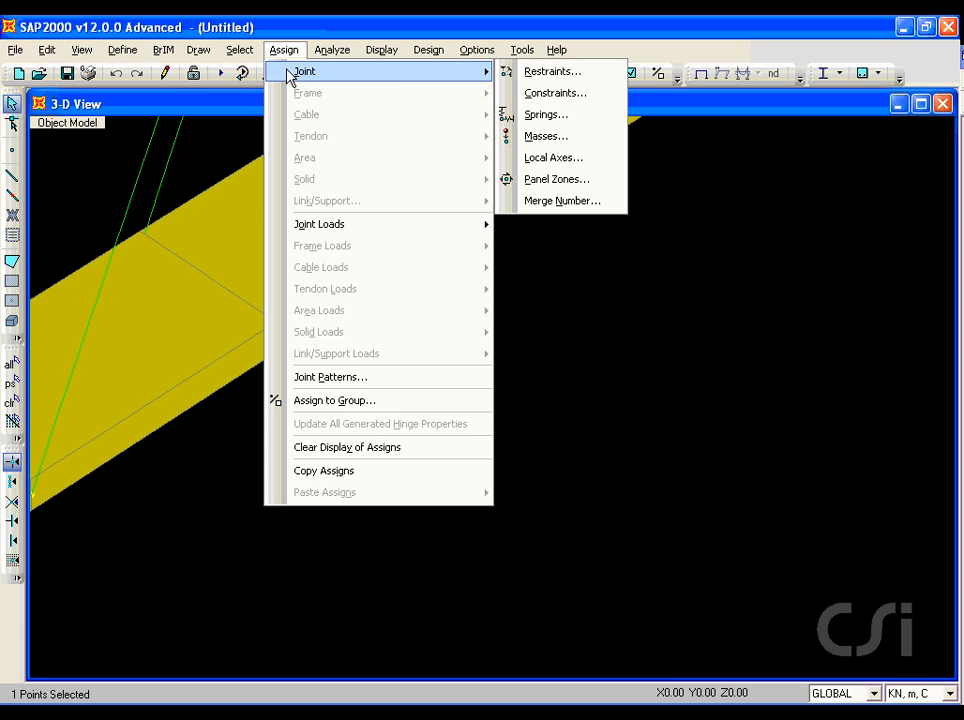
click(548, 72)
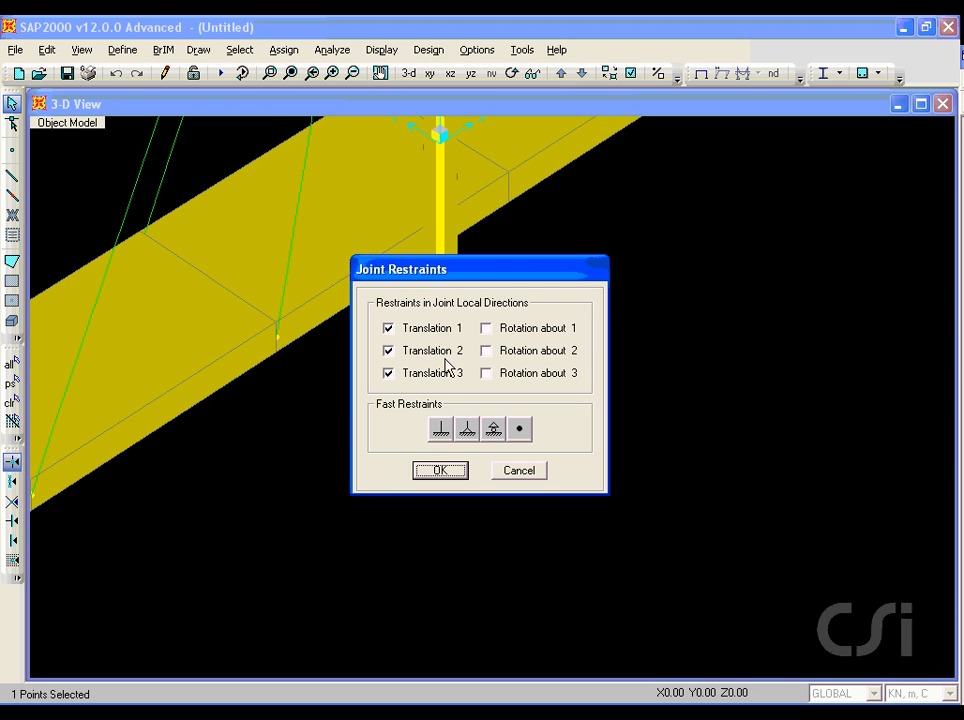
click(441, 430)
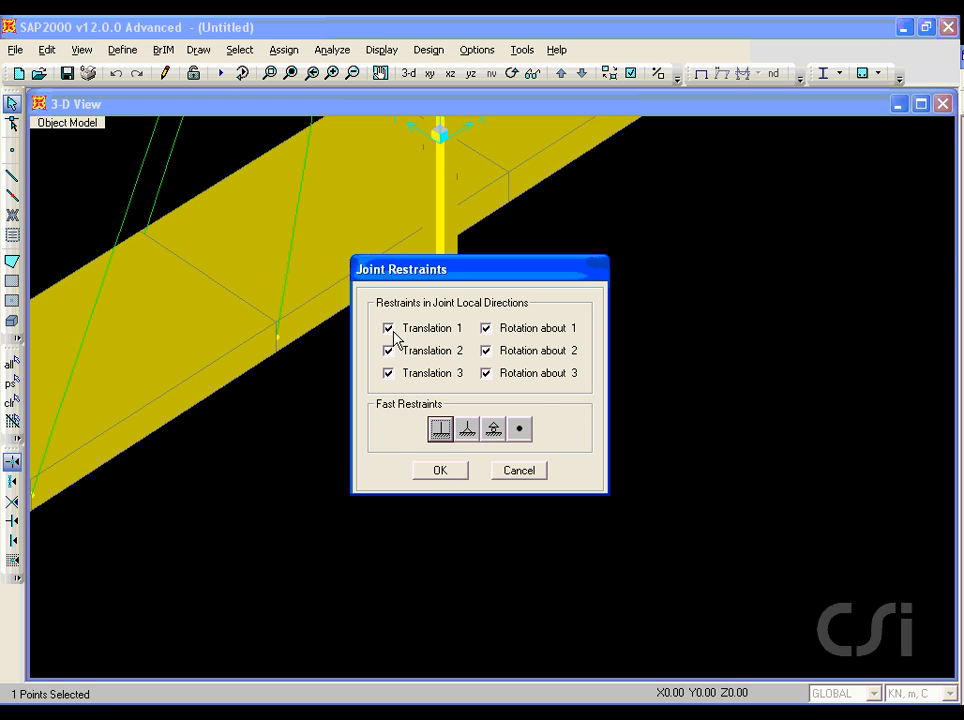
click(443, 471)
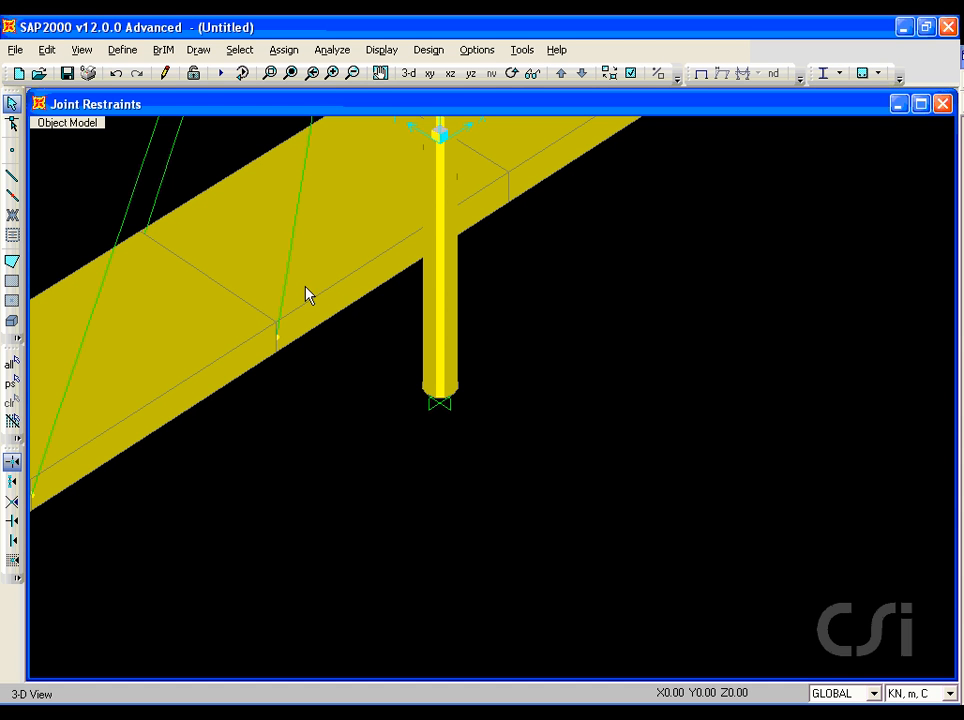
- Turn off the extruded view in the display options to show the objects as lines
click(82, 50)
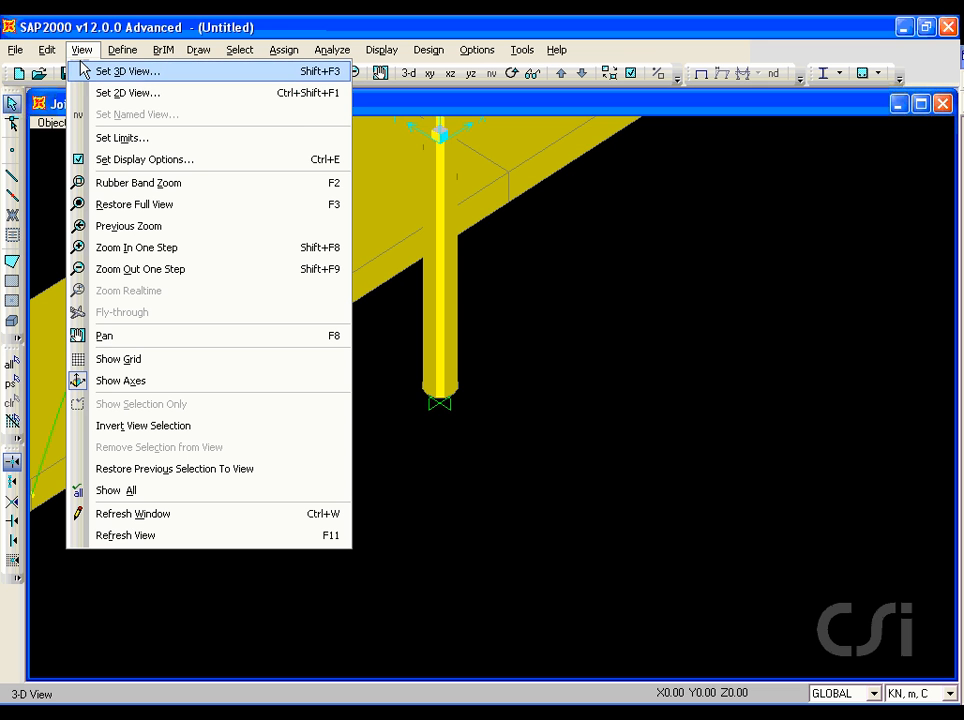
click(162, 162)
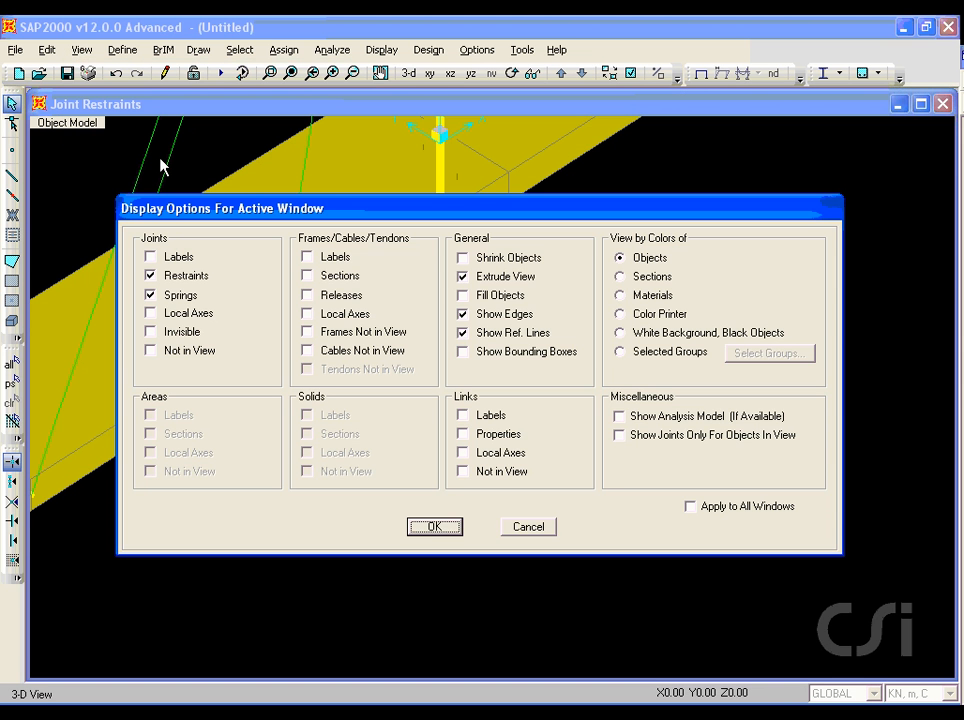
click(463, 278)
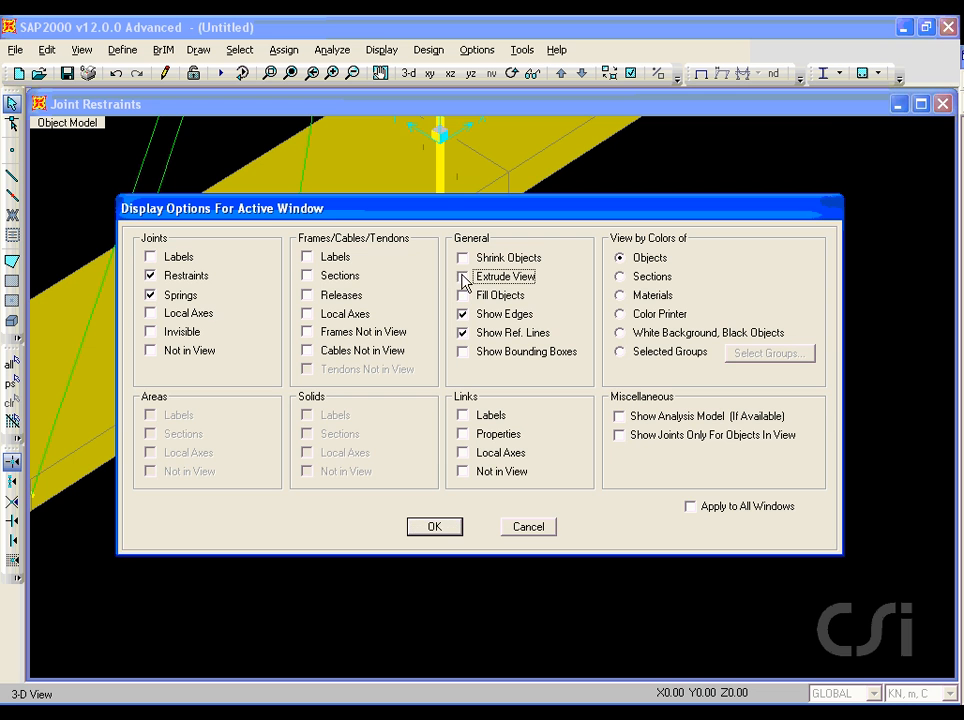
click(436, 528)
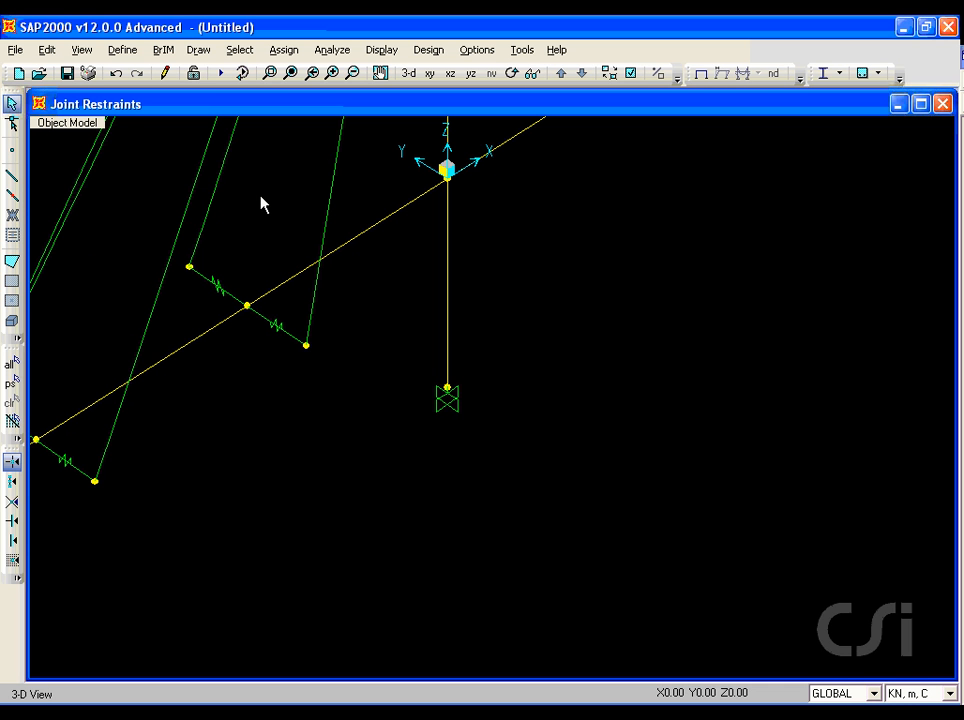
- Restore the full view and zoom in on the deck's end joint on the positive X side
click(291, 74)
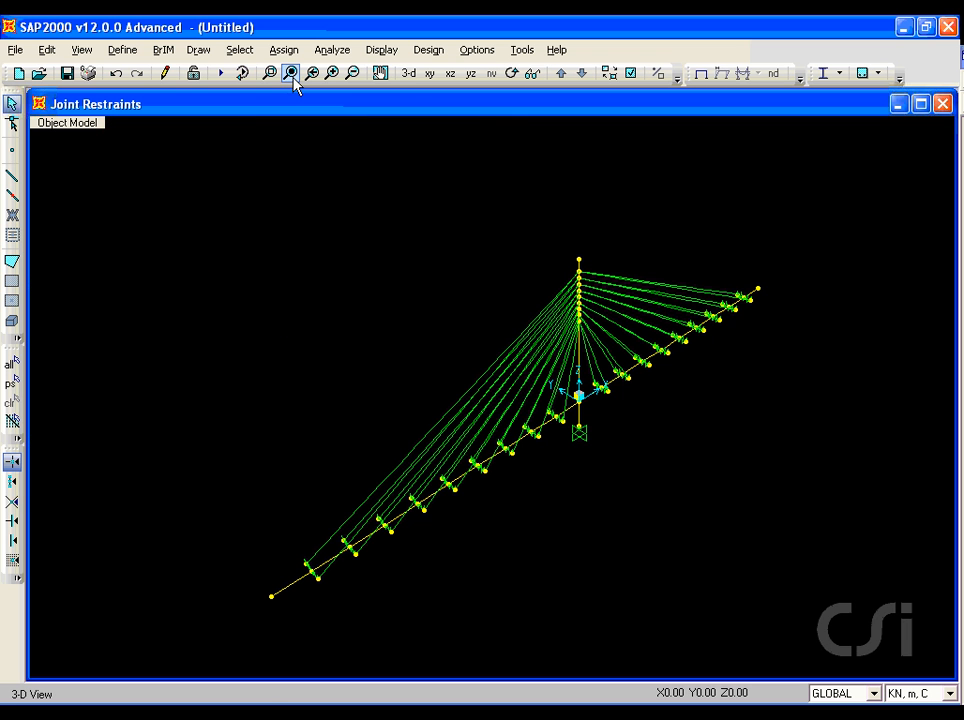
click(270, 74)
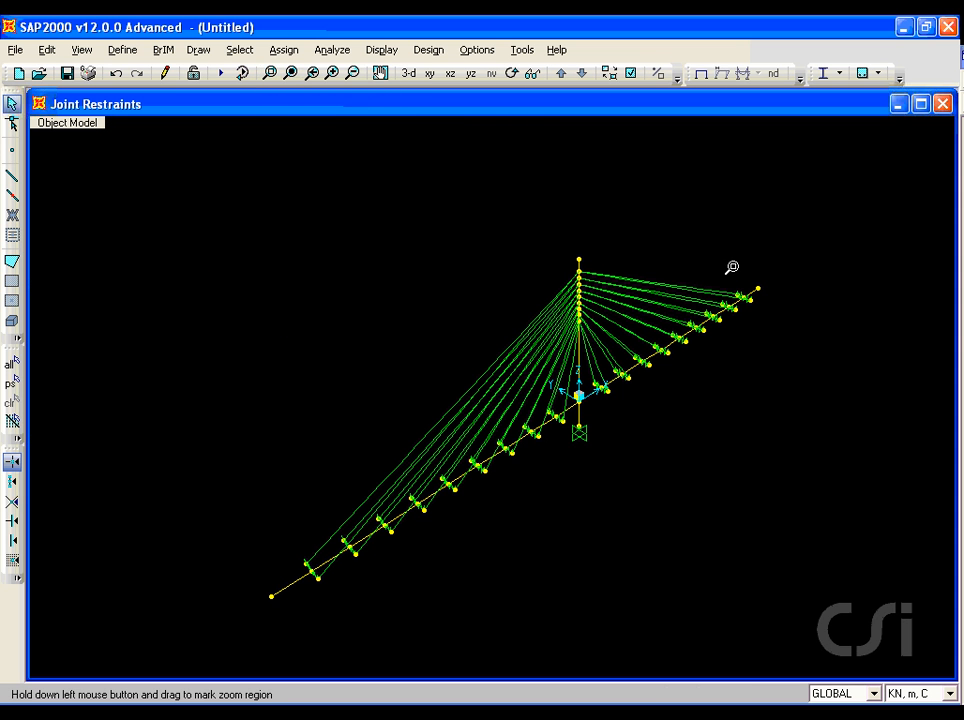
drag(731, 266, 770, 318)
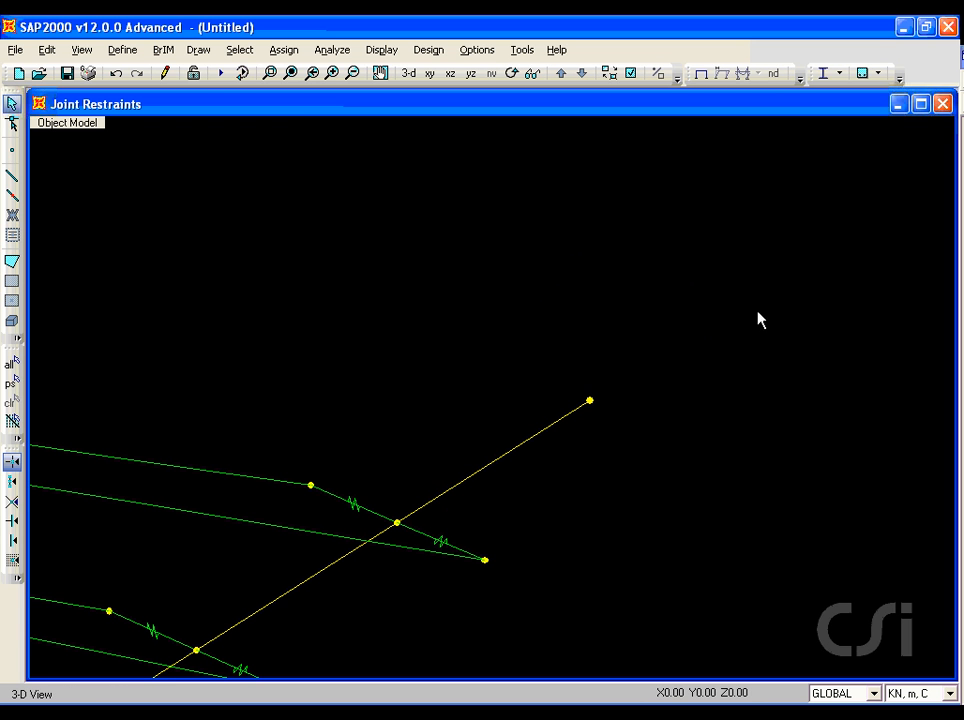
- Restrain the joint at the deck's far end in Translation 2, Translation 3 and Rotation about 1 only
click(590, 401)
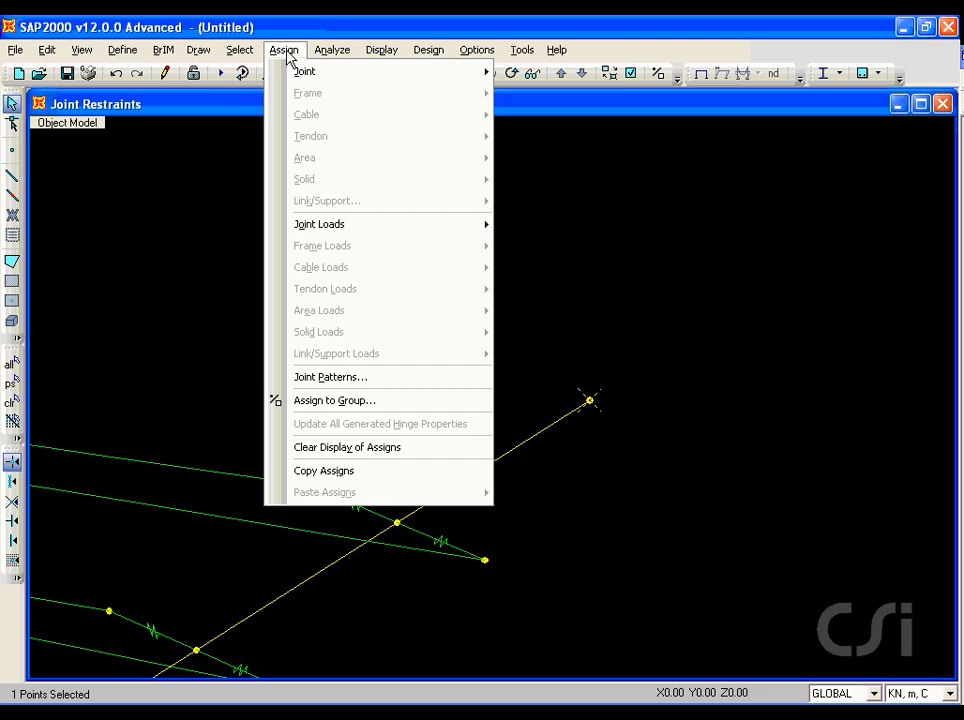
mouse_move(304, 71)
click(540, 74)
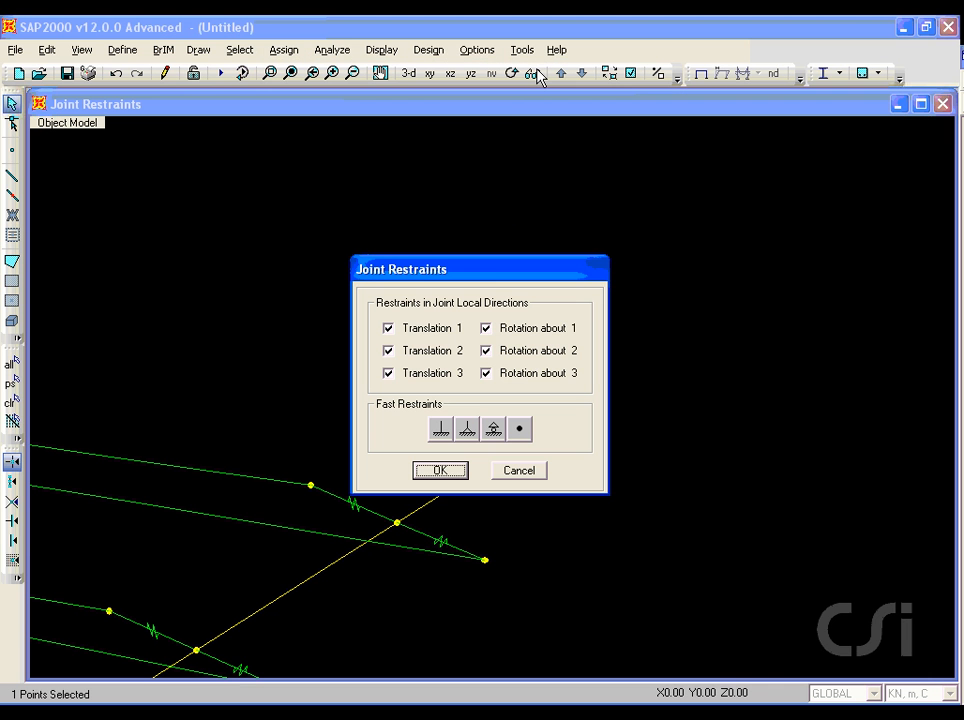
click(389, 330)
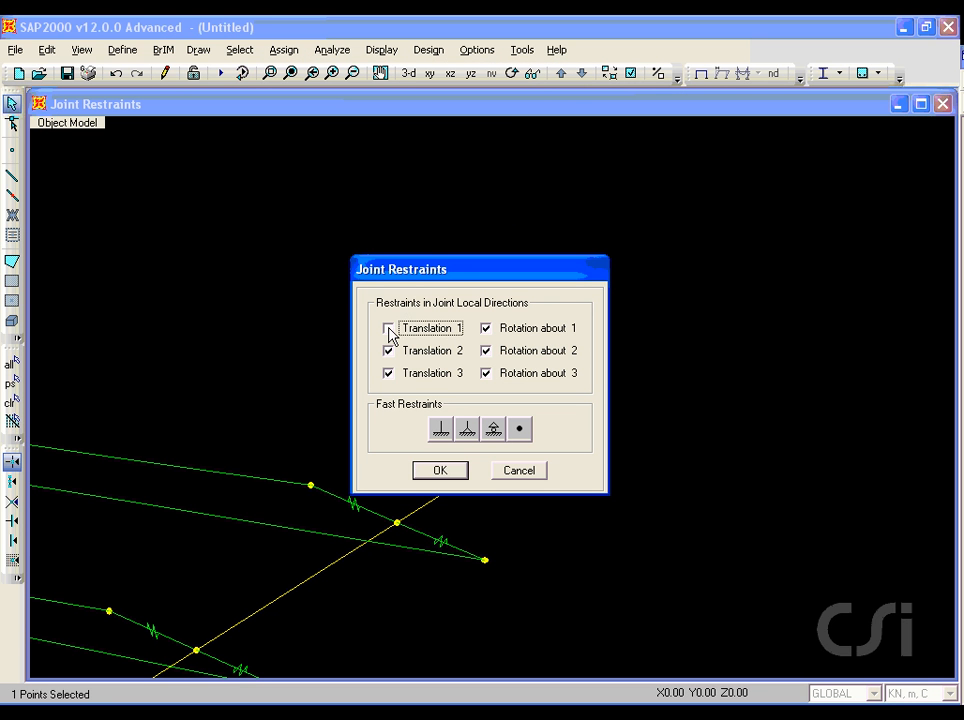
click(487, 352)
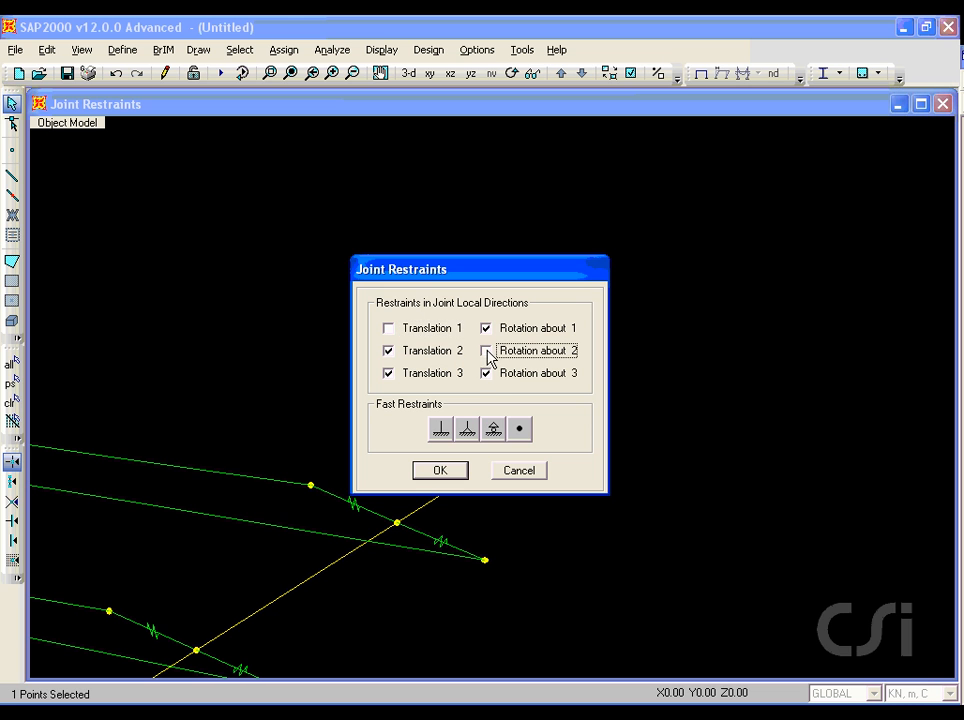
click(487, 375)
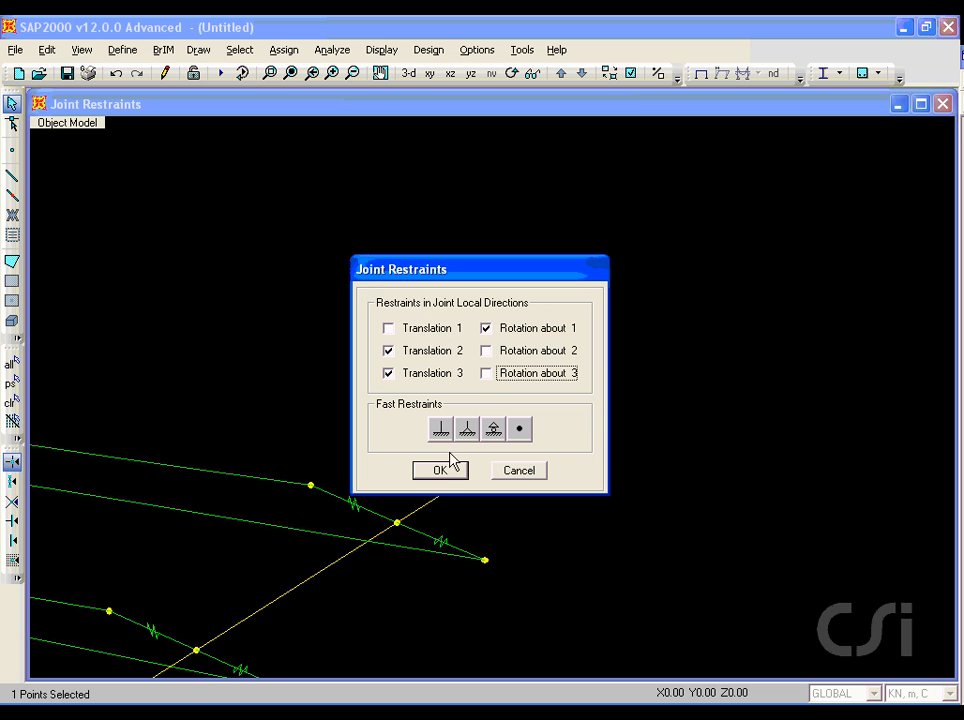
click(440, 468)
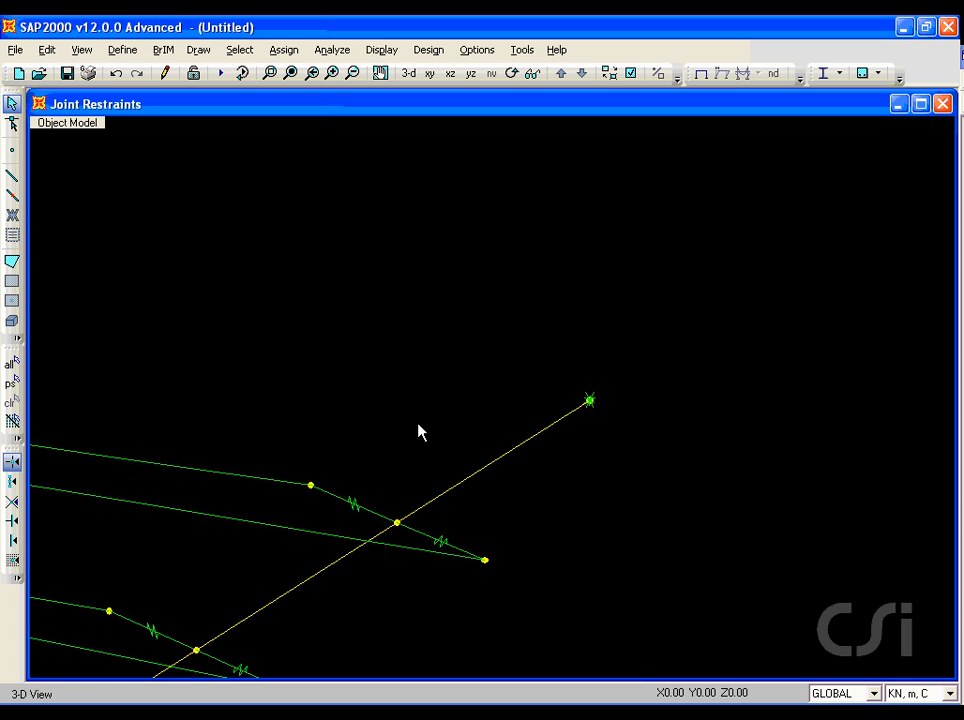
- Assign restraints in Translation 2, Translation 3 and Rotation about 1 to the joint at the deck's opposite, near end
click(291, 74)
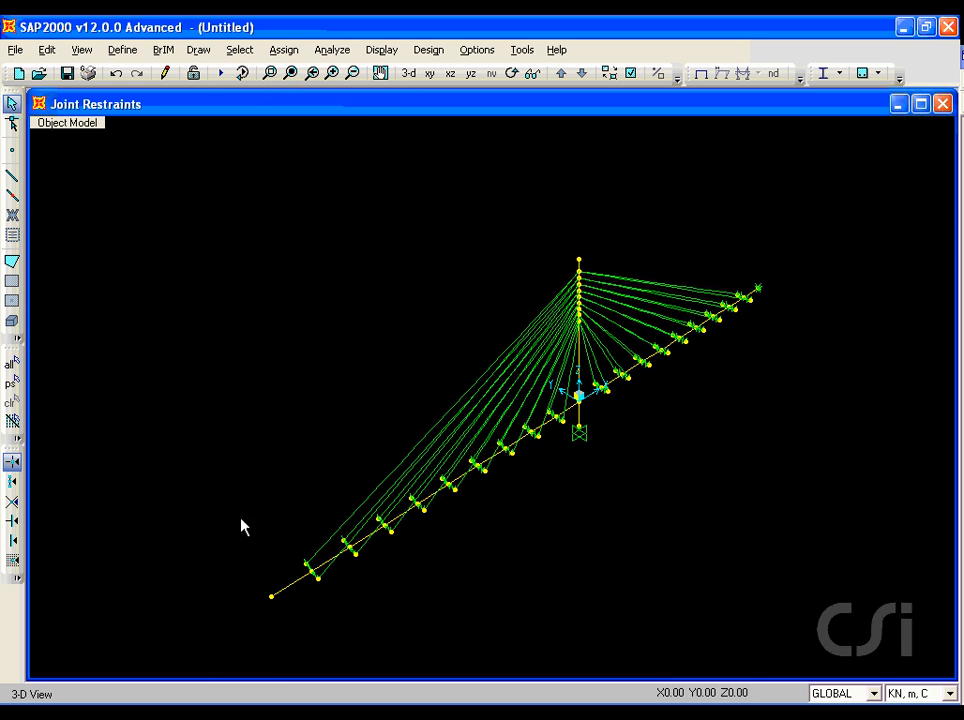
click(272, 598)
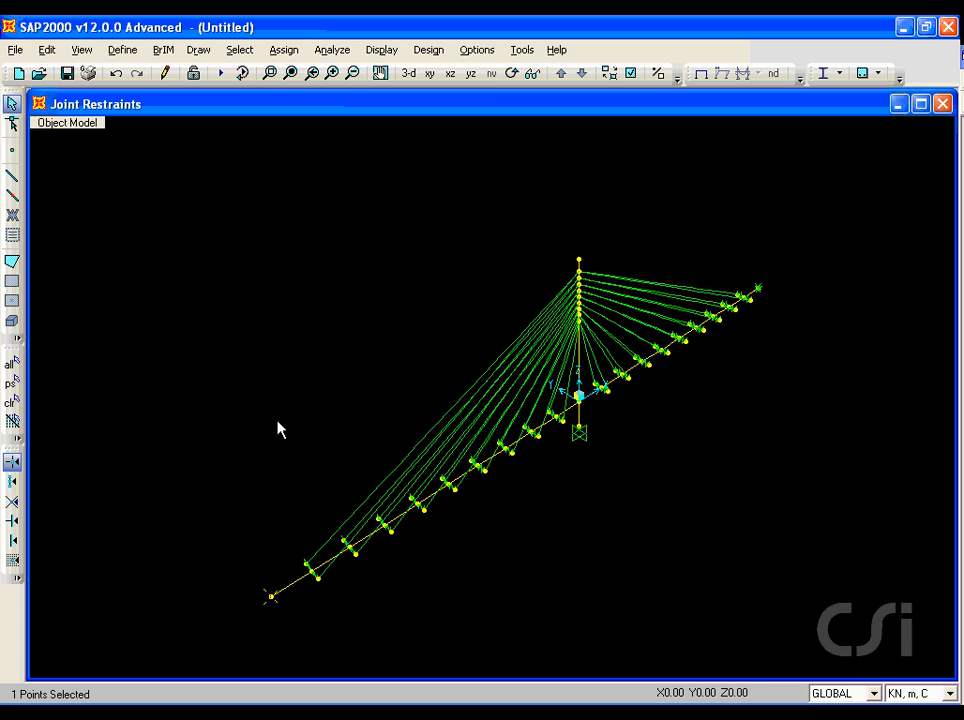
click(283, 50)
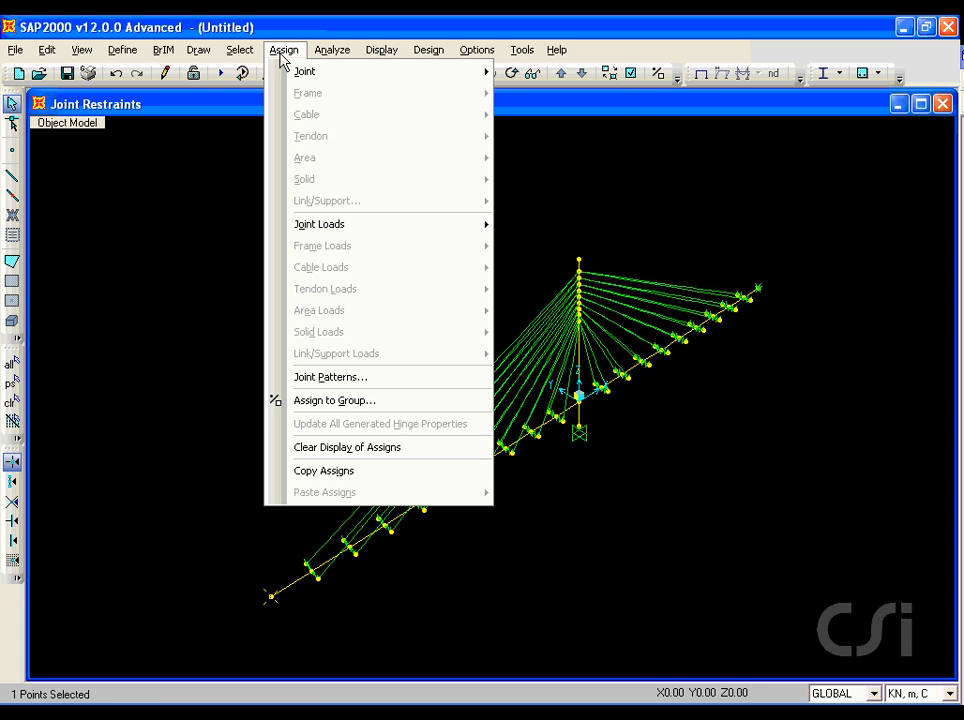
mouse_move(286, 70)
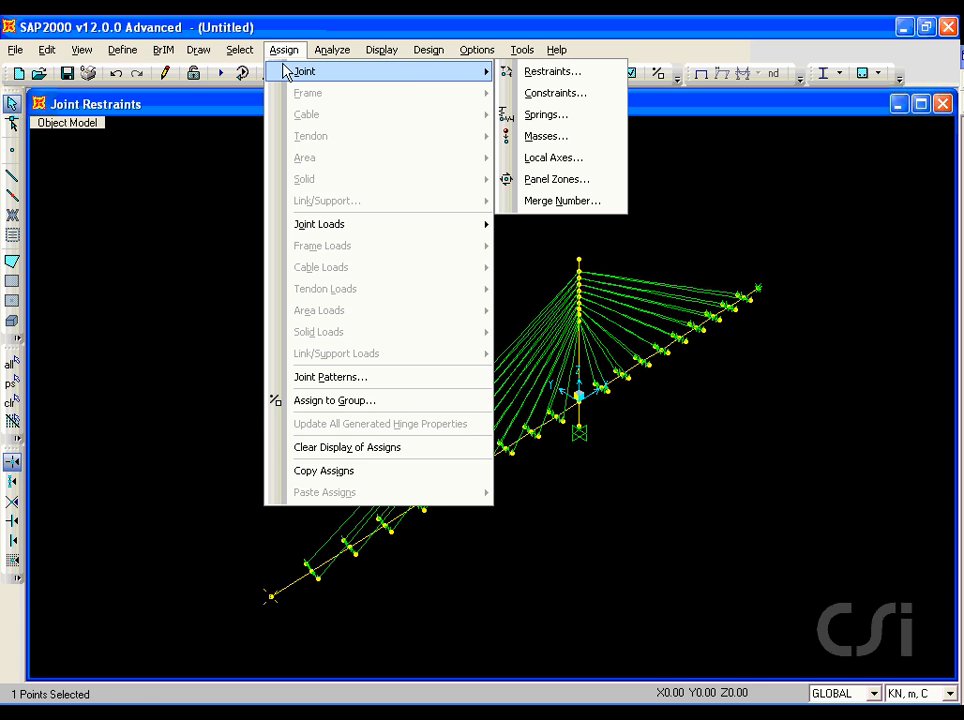
click(550, 71)
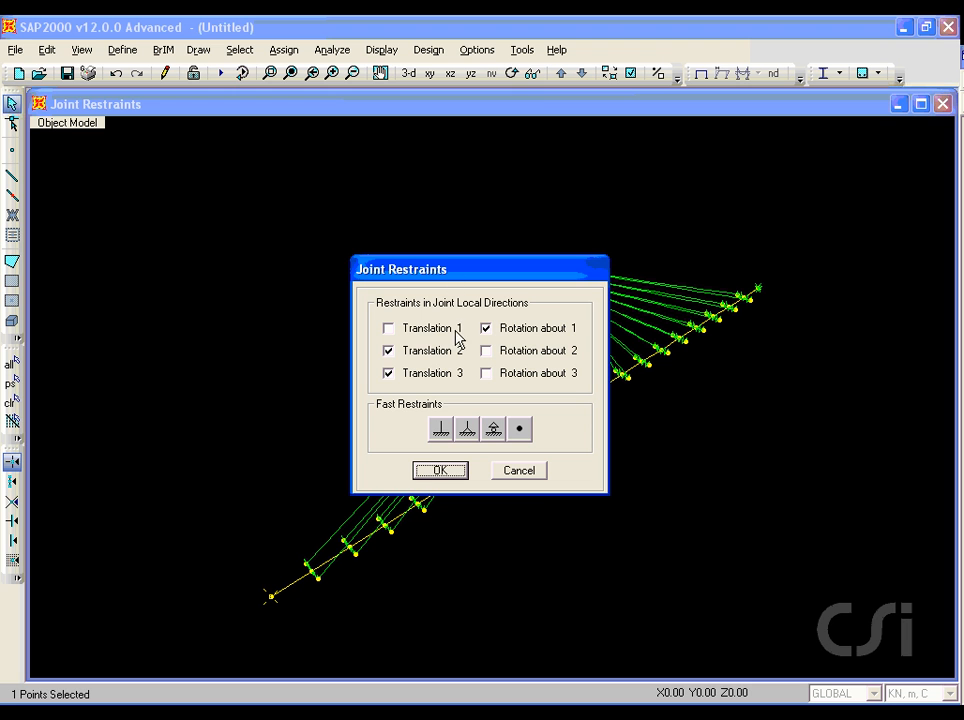
click(437, 471)
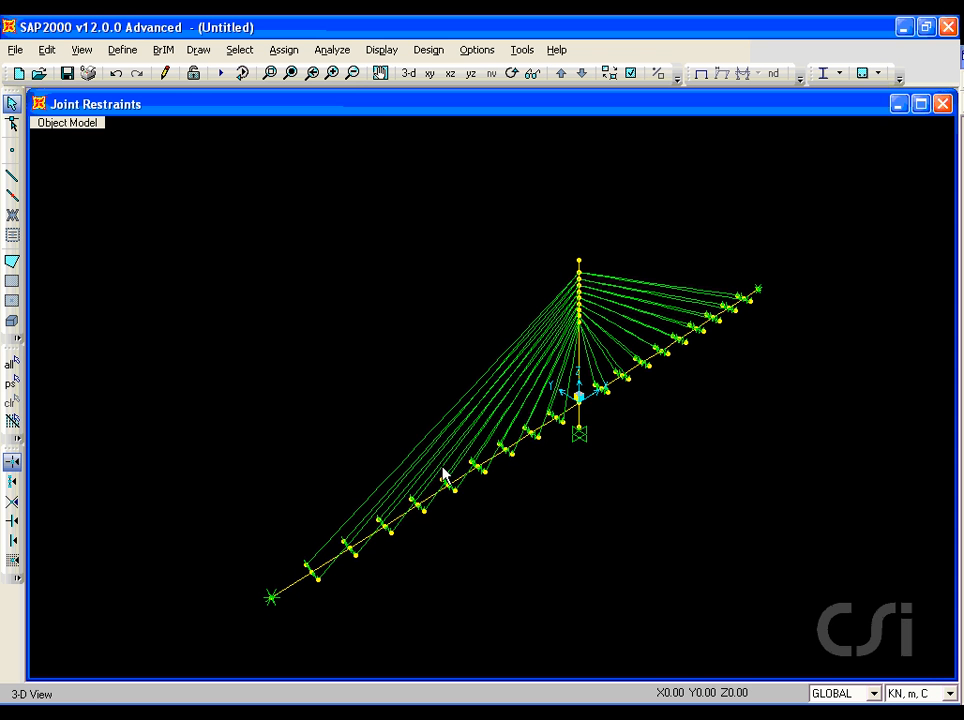
- Set the 3D view direction to the xz fast view to show the bridge in elevation
click(83, 50)
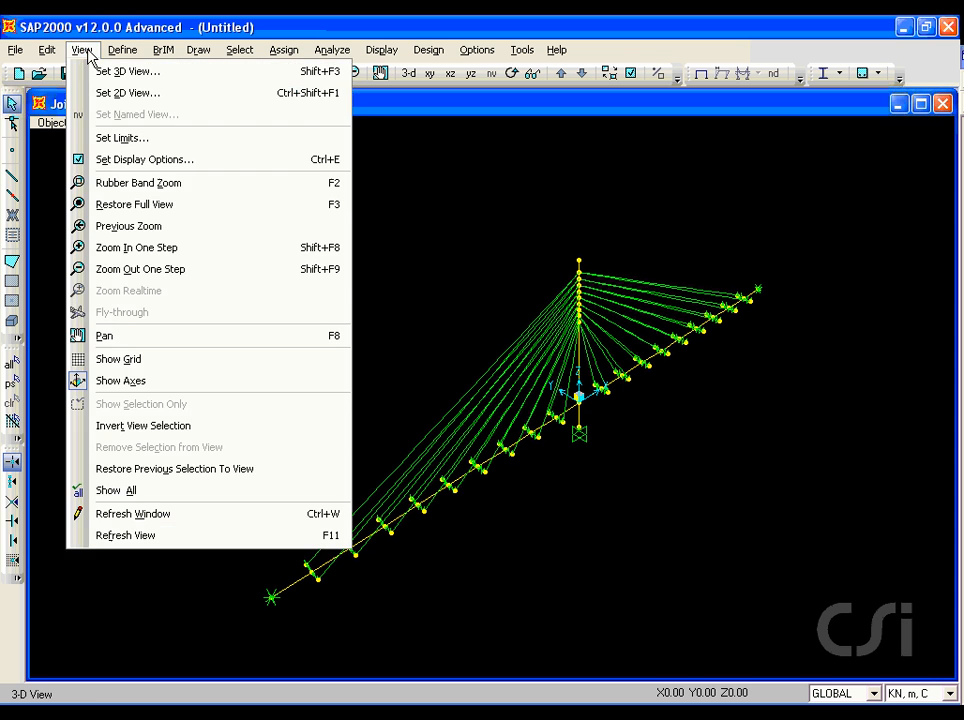
click(151, 73)
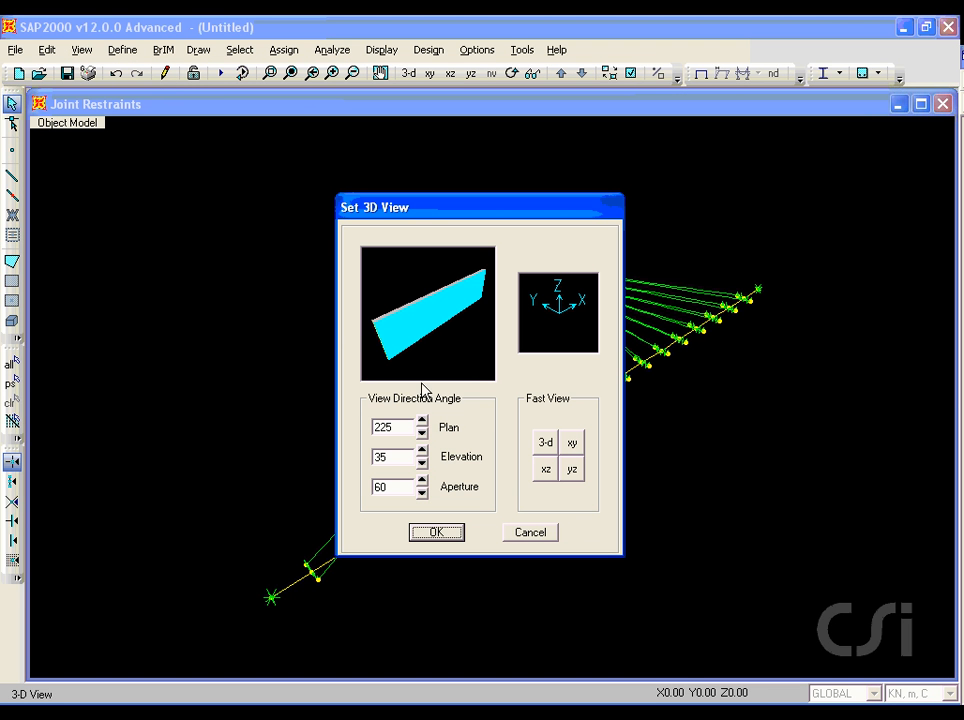
click(546, 470)
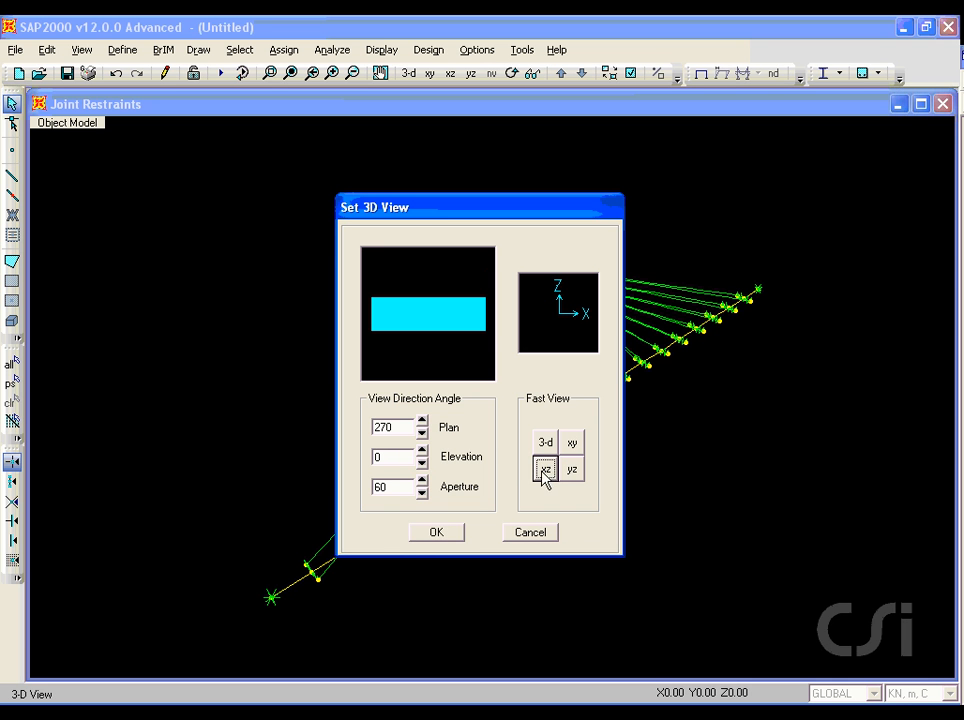
click(437, 532)
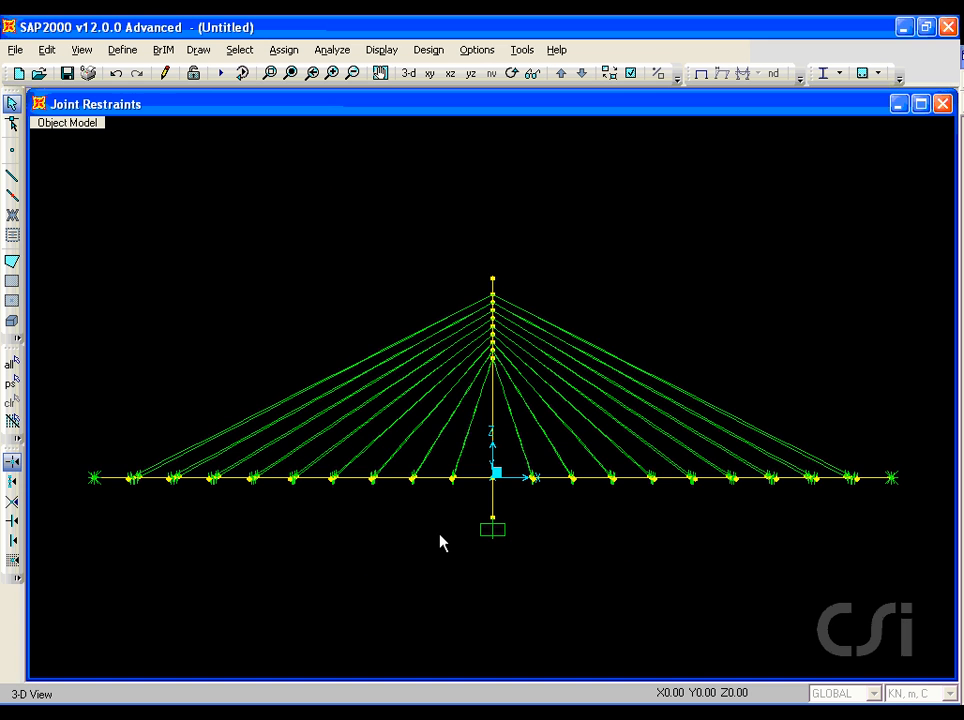
- Assign the vertical pylon frame to a new group named PYLON
click(491, 502)
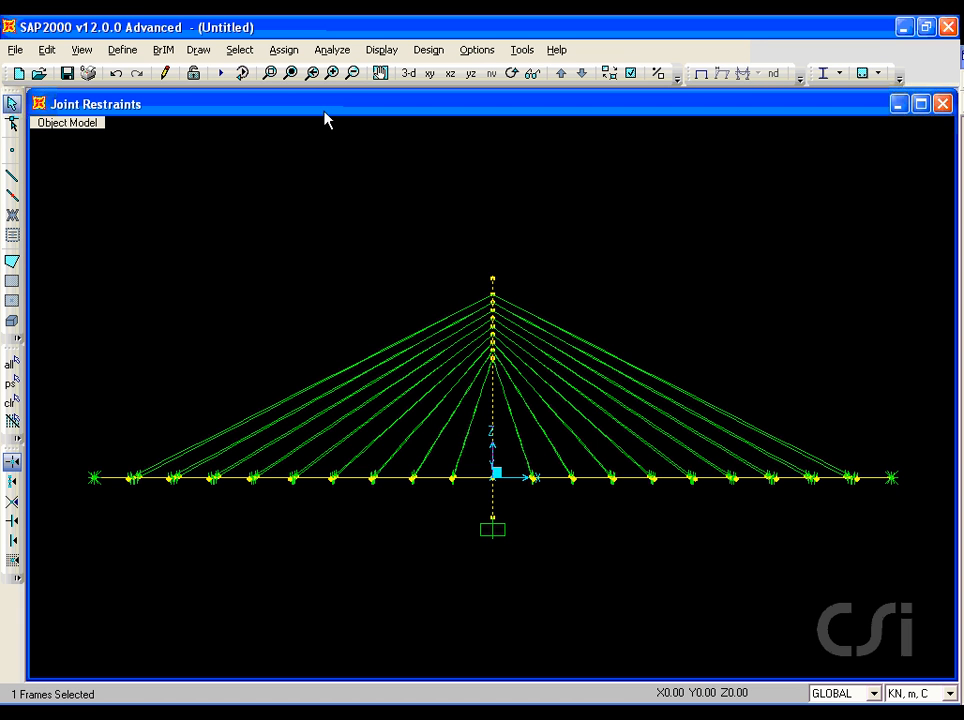
click(284, 51)
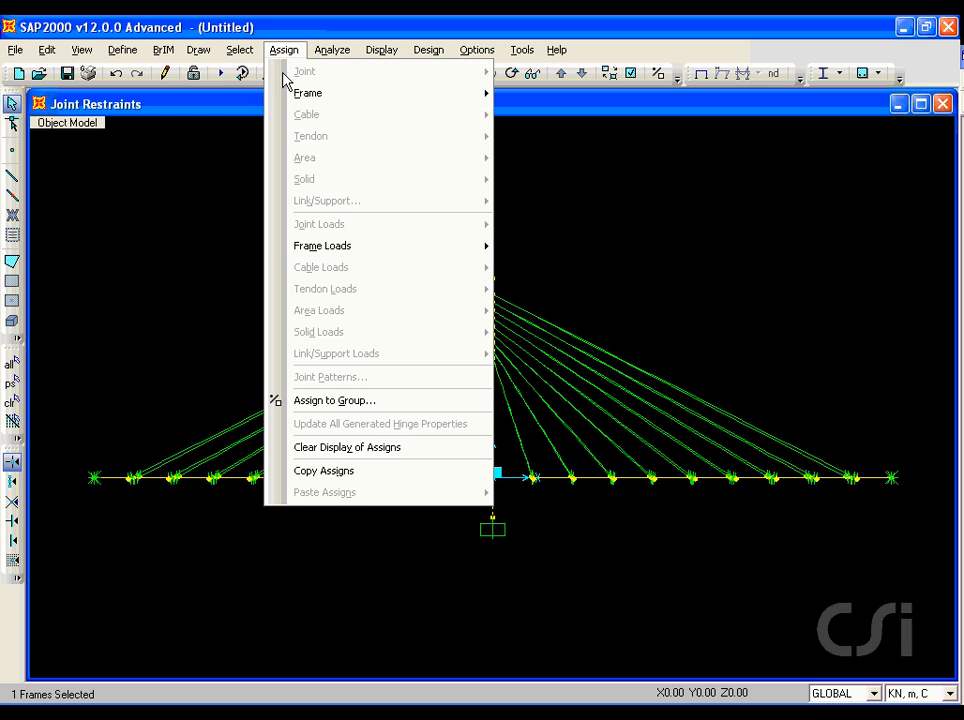
click(383, 402)
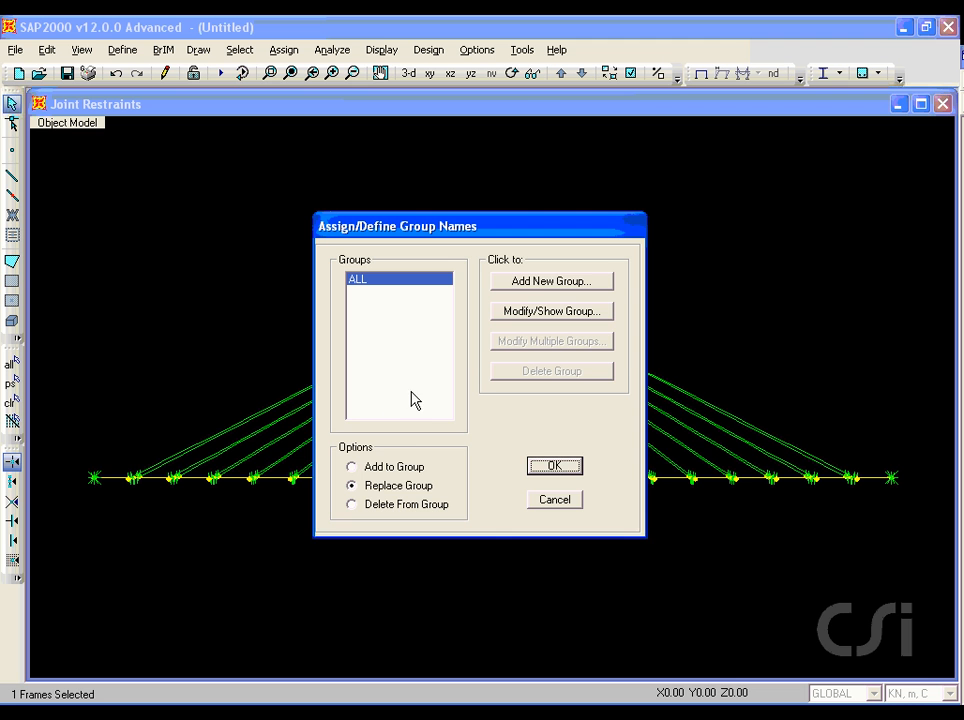
click(548, 284)
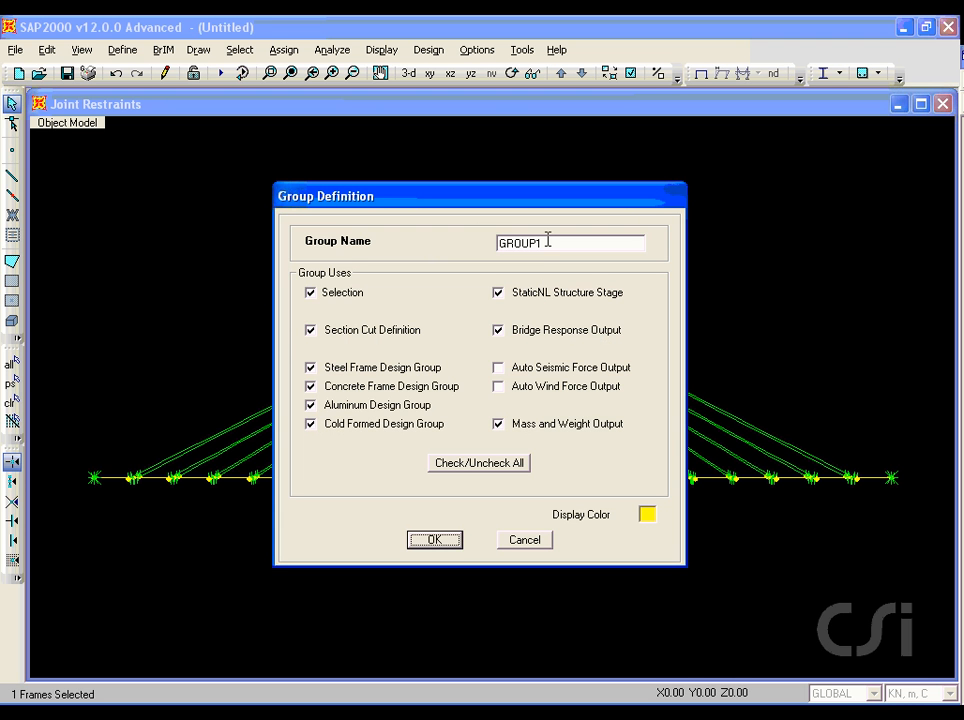
double_click(548, 241)
text(P)
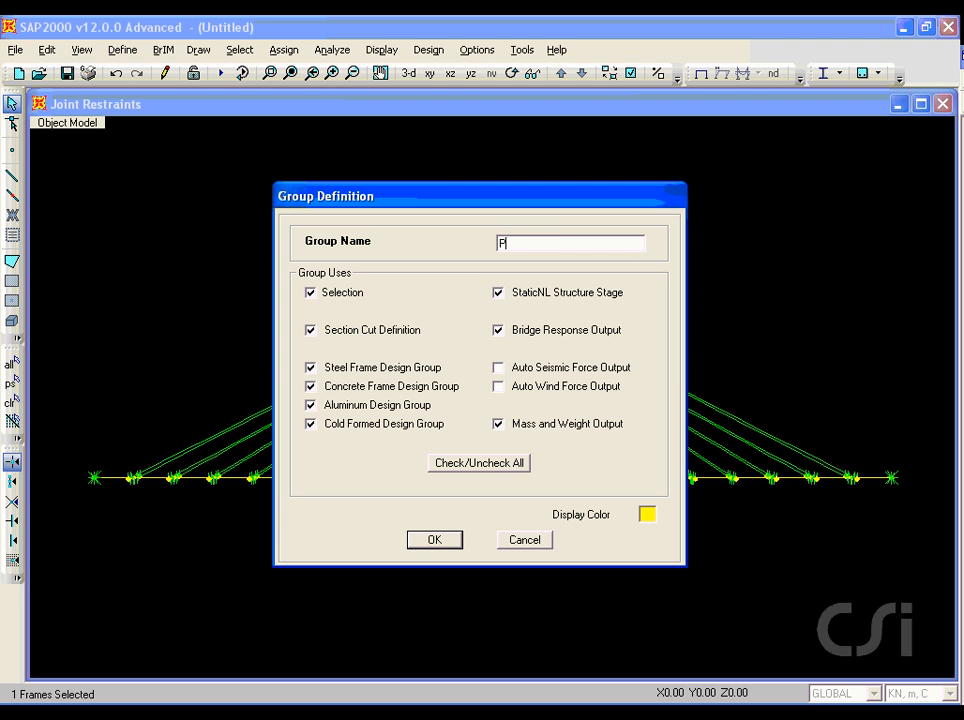
text(YLON)
click(423, 541)
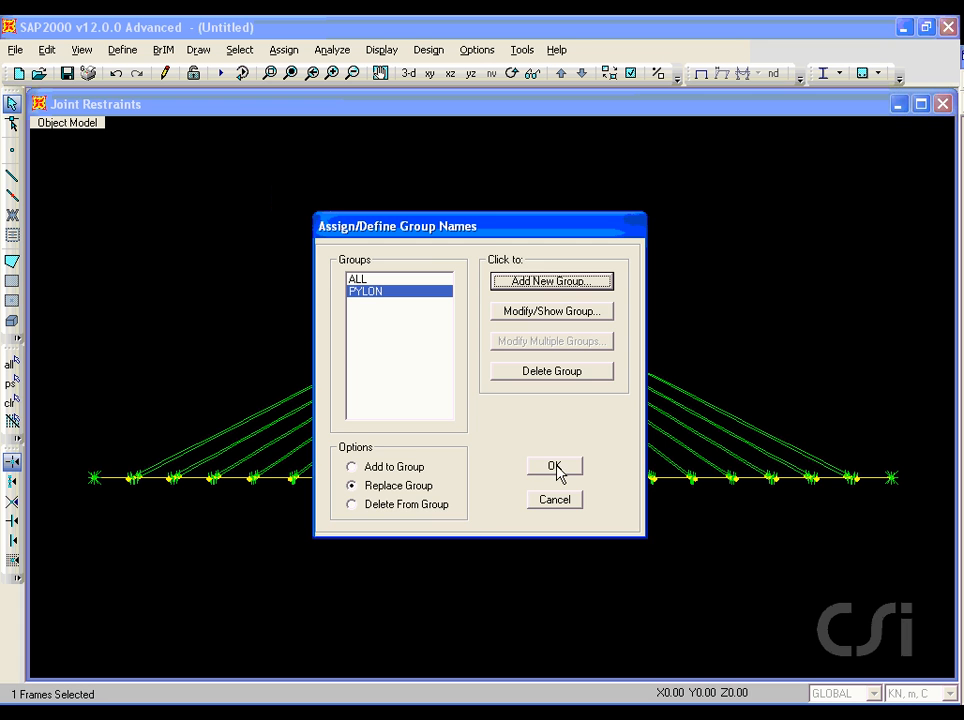
click(554, 467)
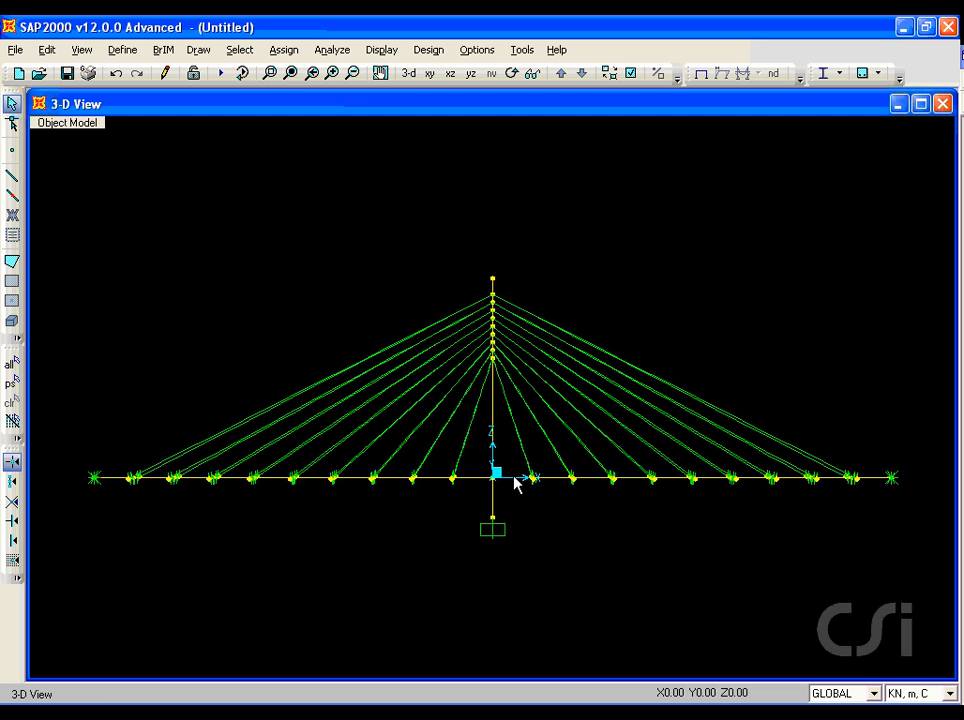
- Assign the two deck frames next to the pylon and their four innermost cables to a new group named DECK1
click(515, 481)
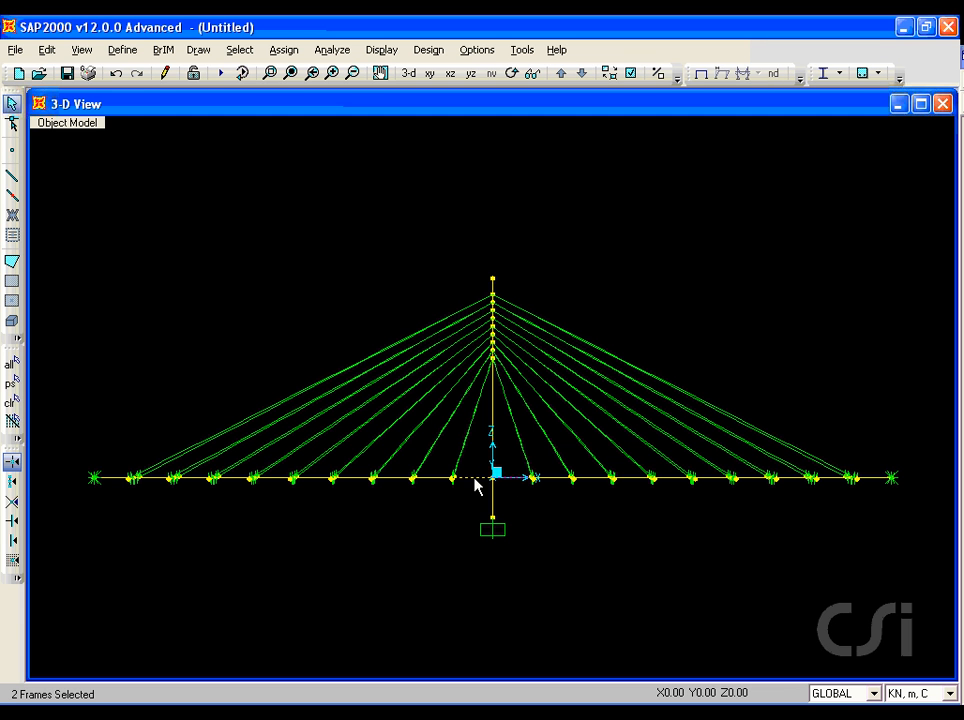
click(517, 456)
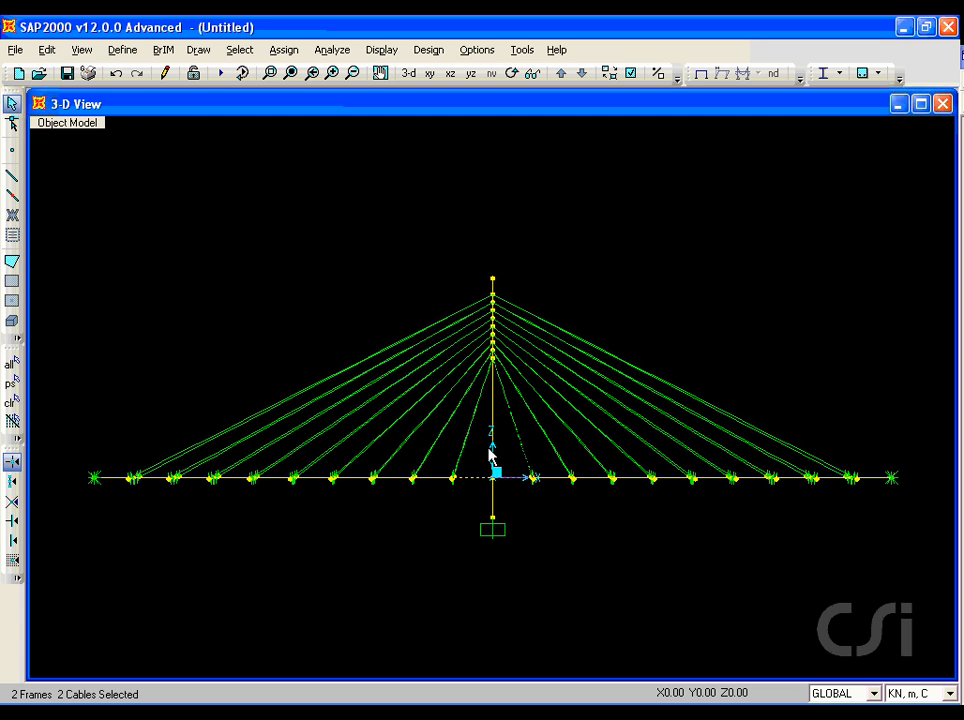
click(459, 456)
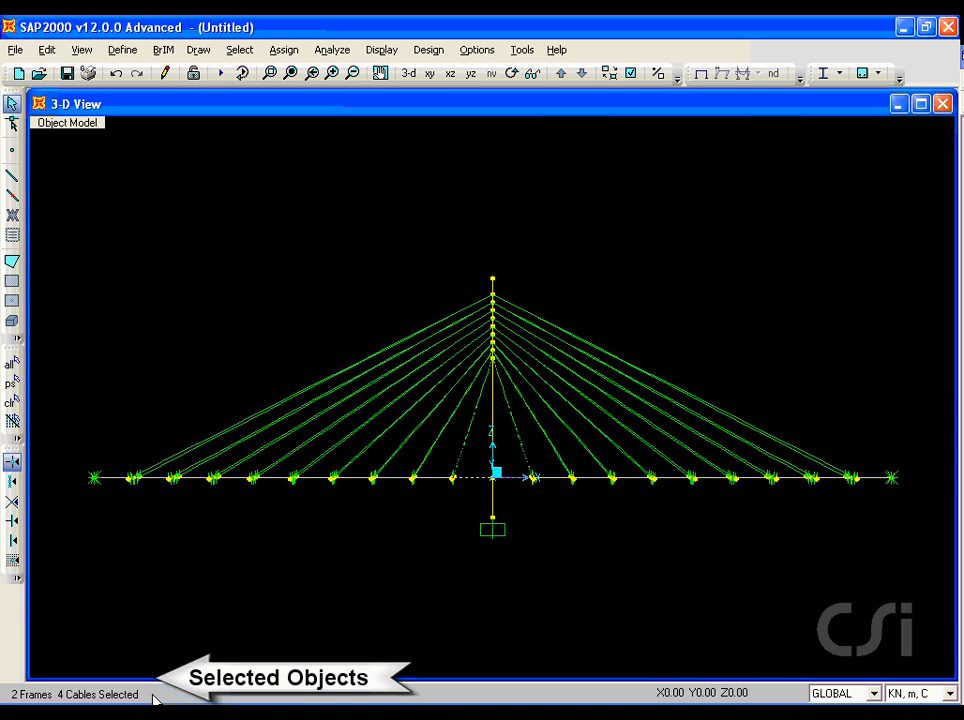
click(284, 50)
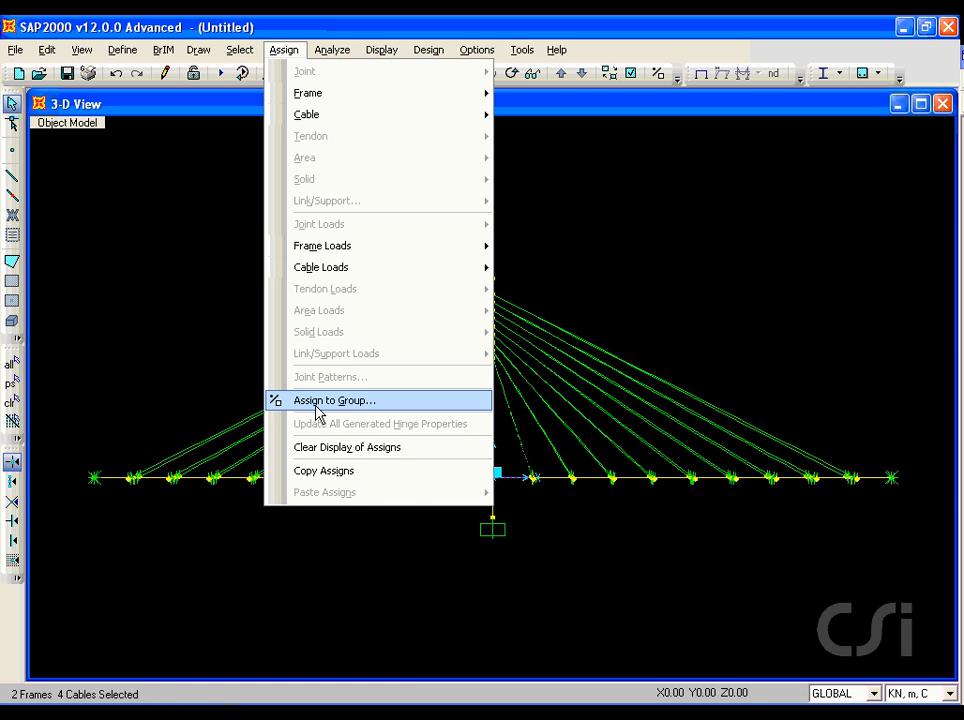
click(388, 412)
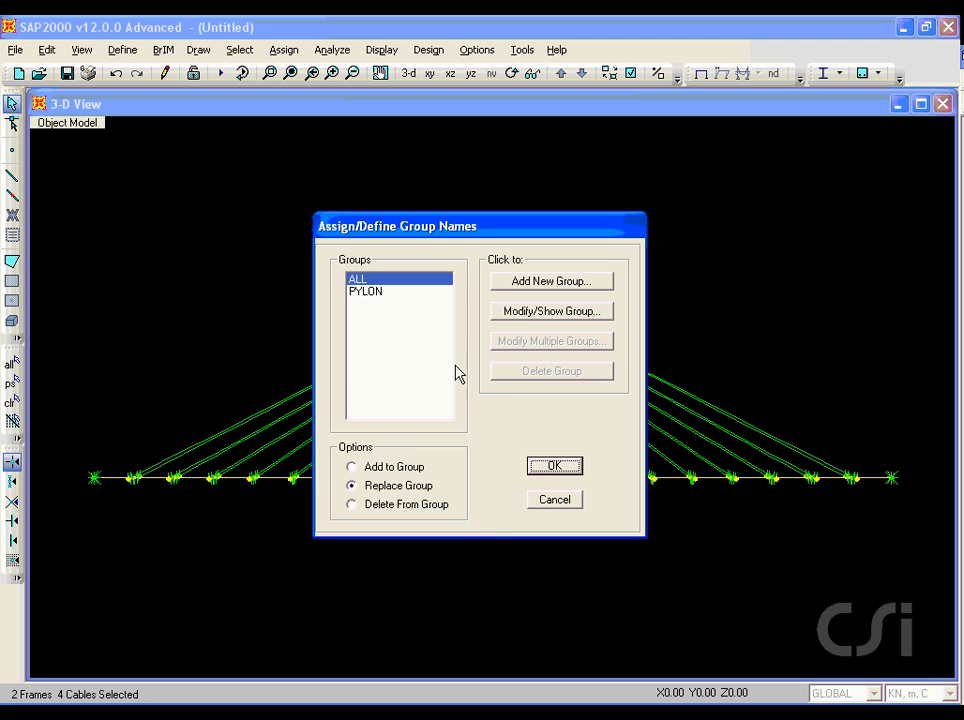
click(554, 283)
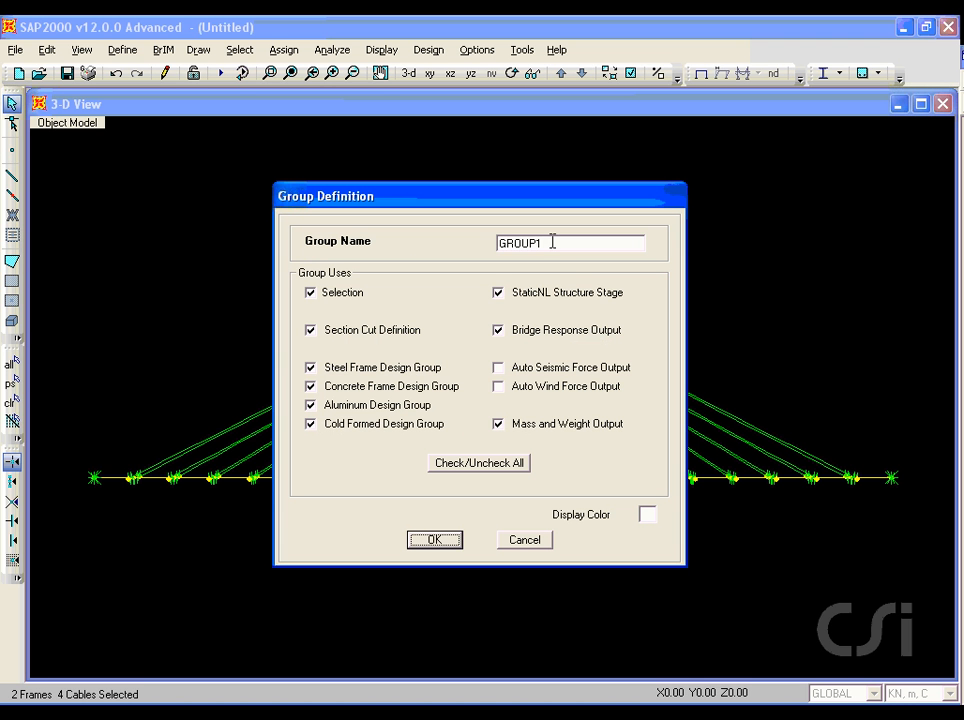
double_click(551, 240)
text(DECK1)
click(432, 540)
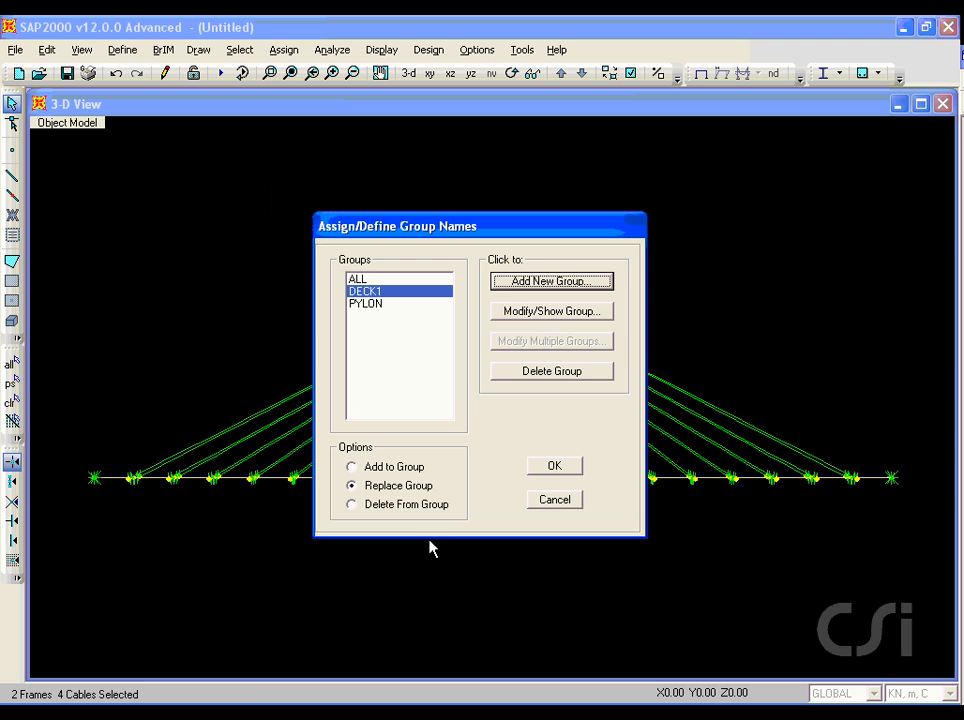
click(555, 467)
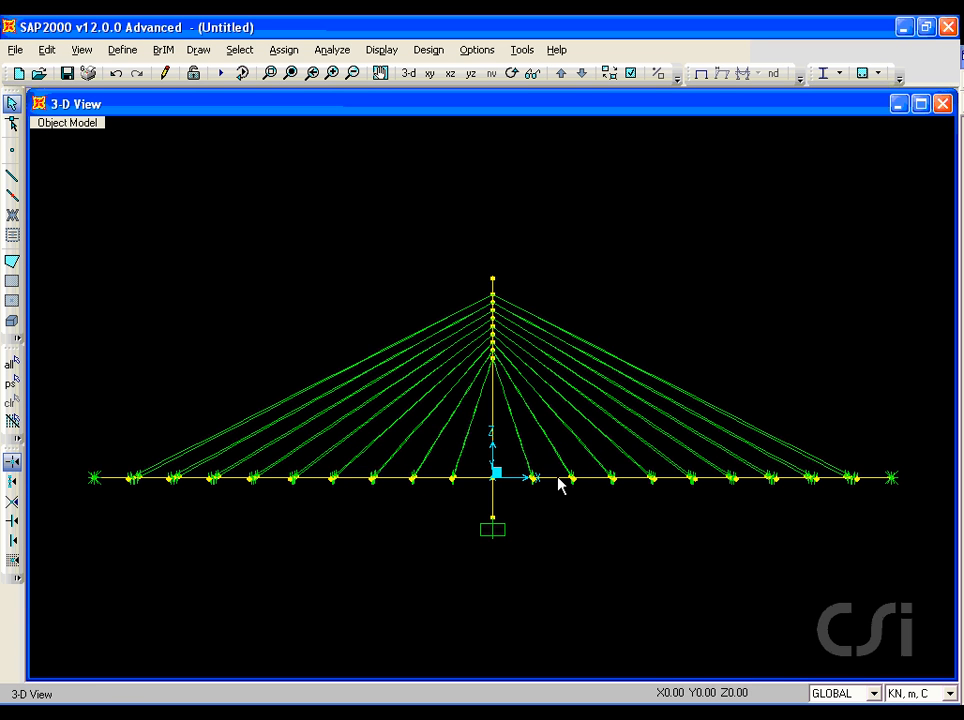
- Assign the second deck frame on each side of the pylon and their four cables to a new group named DECK2
click(558, 478)
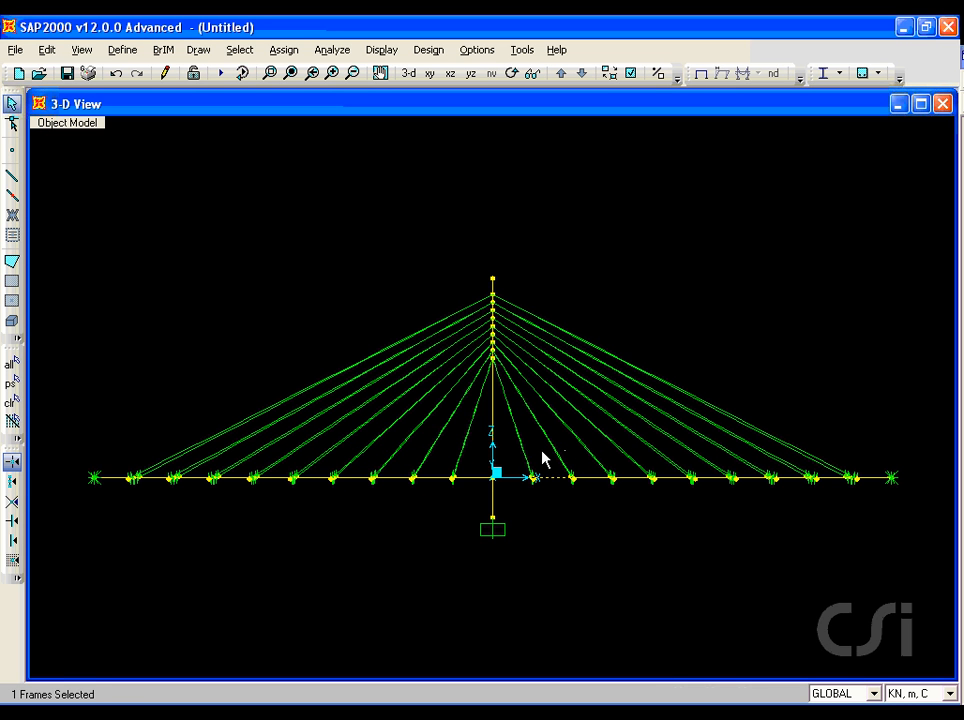
click(525, 458)
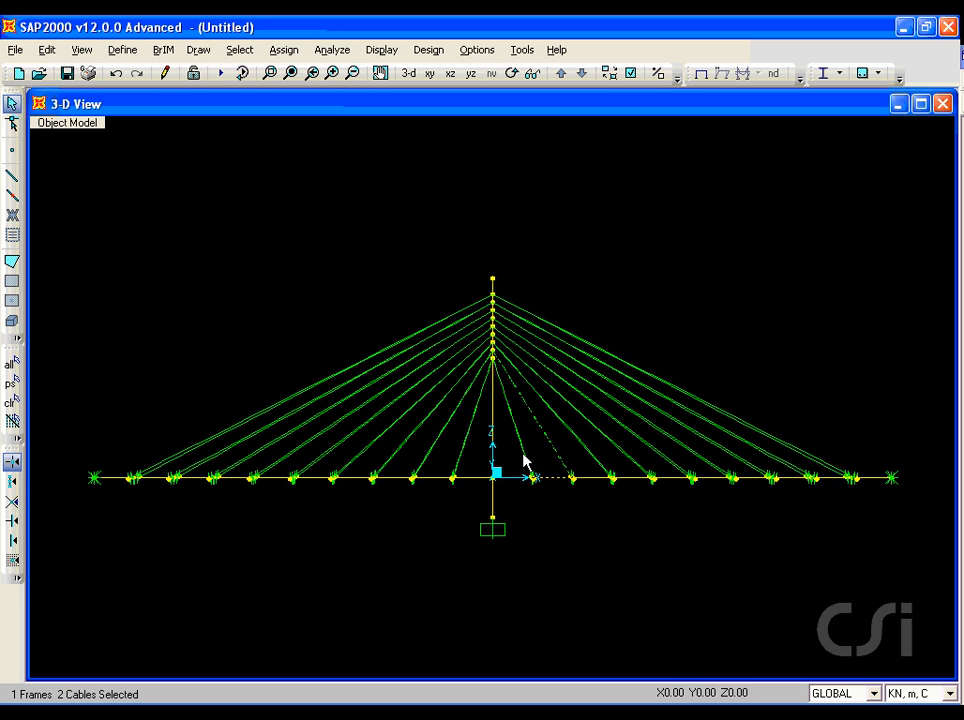
click(437, 482)
click(424, 450)
click(284, 49)
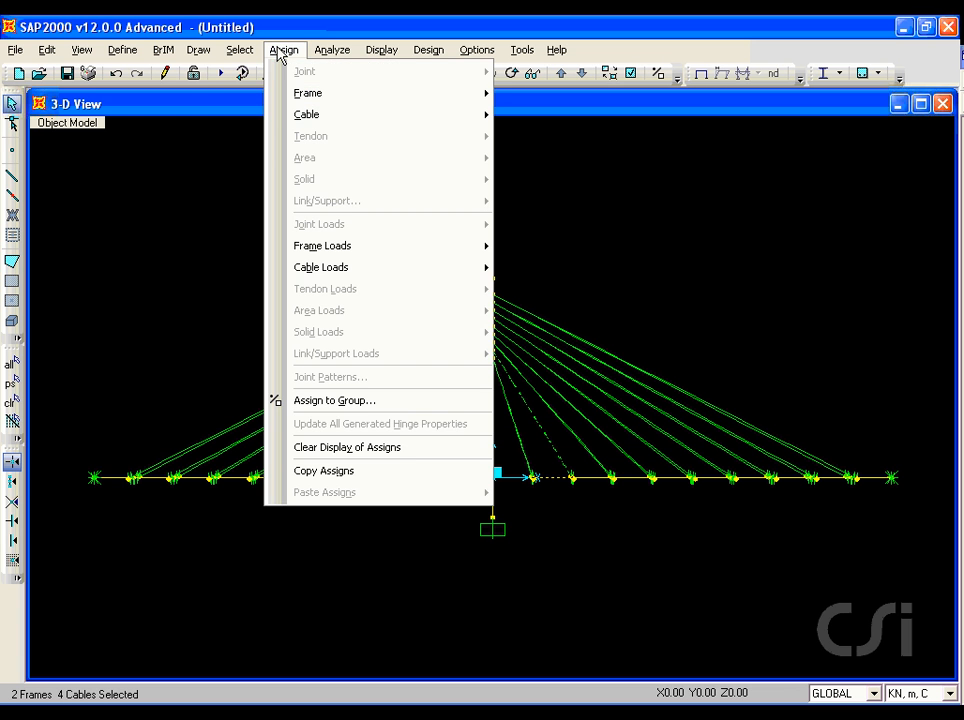
click(336, 402)
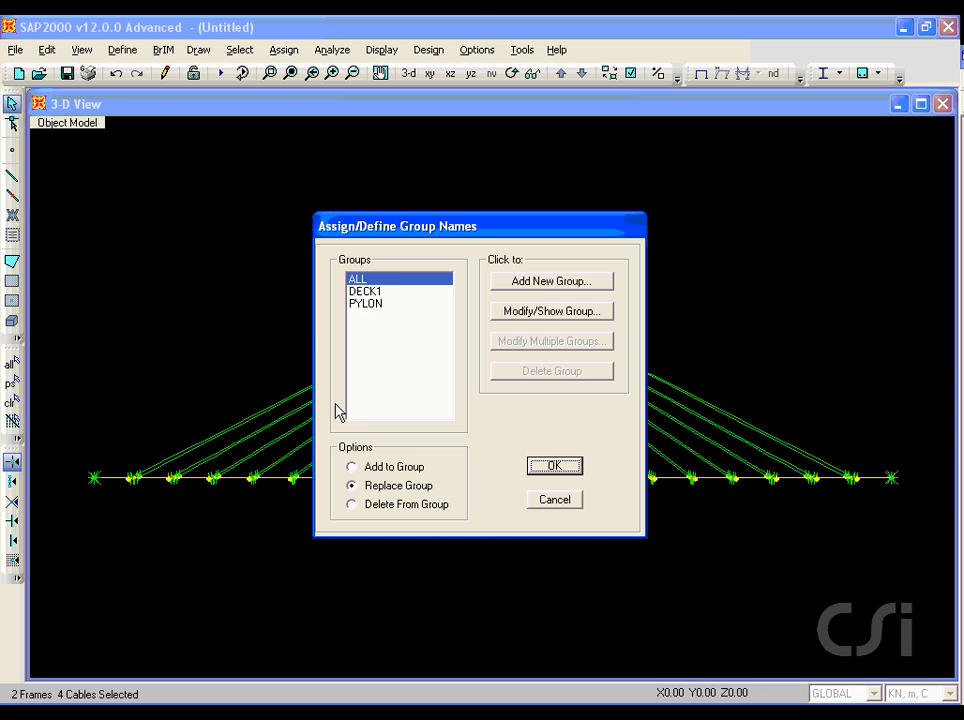
click(545, 286)
drag(556, 243, 502, 241)
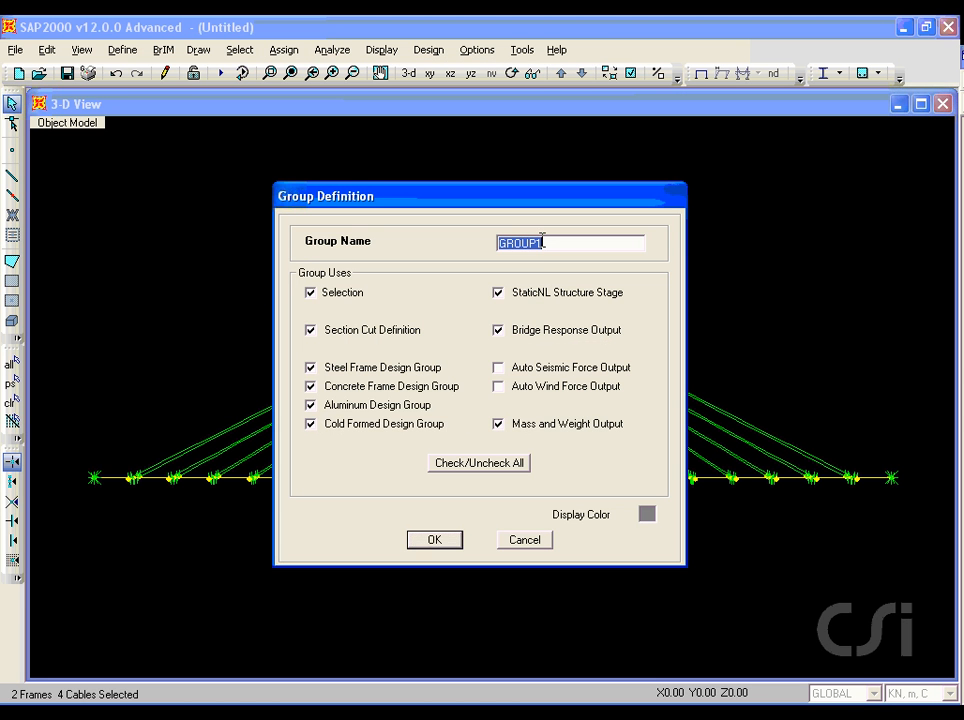
text(DECK2)
click(431, 539)
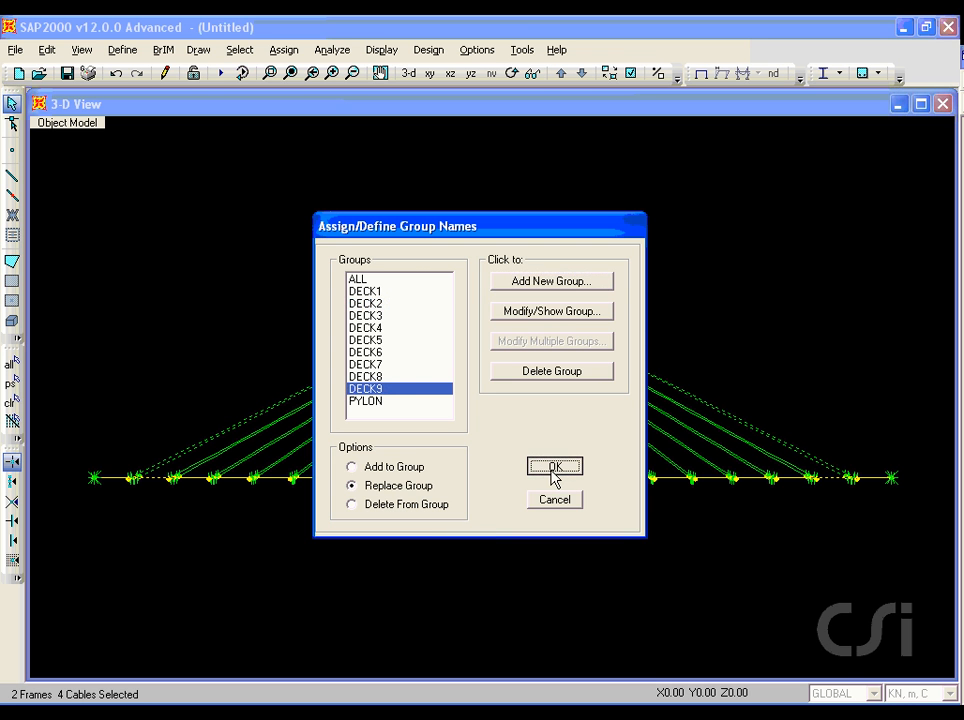
click(553, 468)
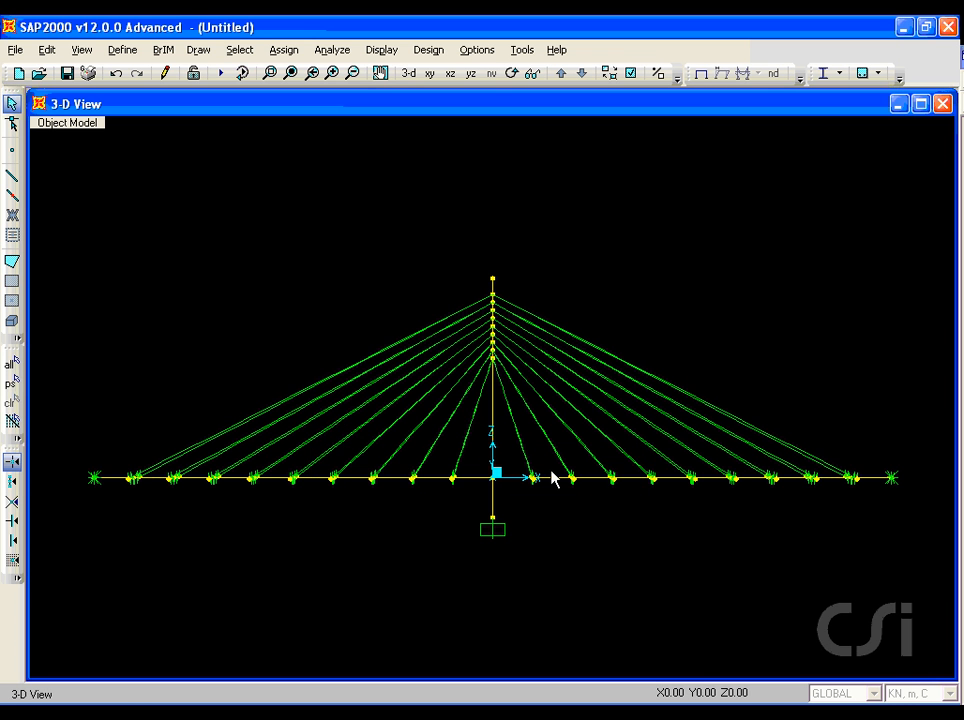
- Assign the two outermost deck frames, one at each end of the bridge, to a new group named DECK10
click(876, 480)
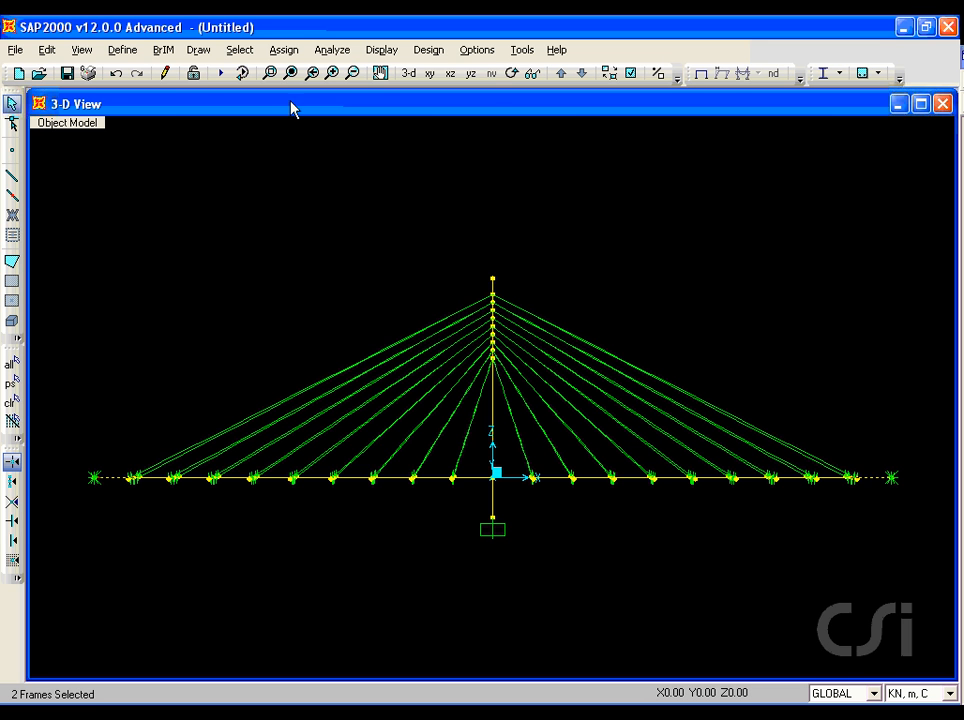
click(284, 49)
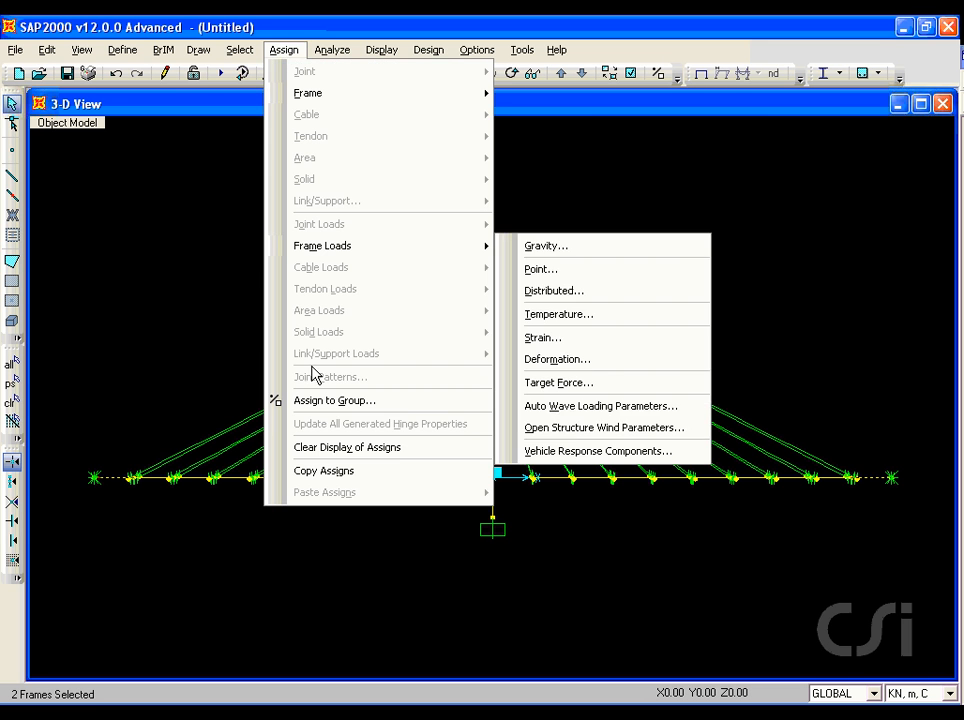
click(357, 402)
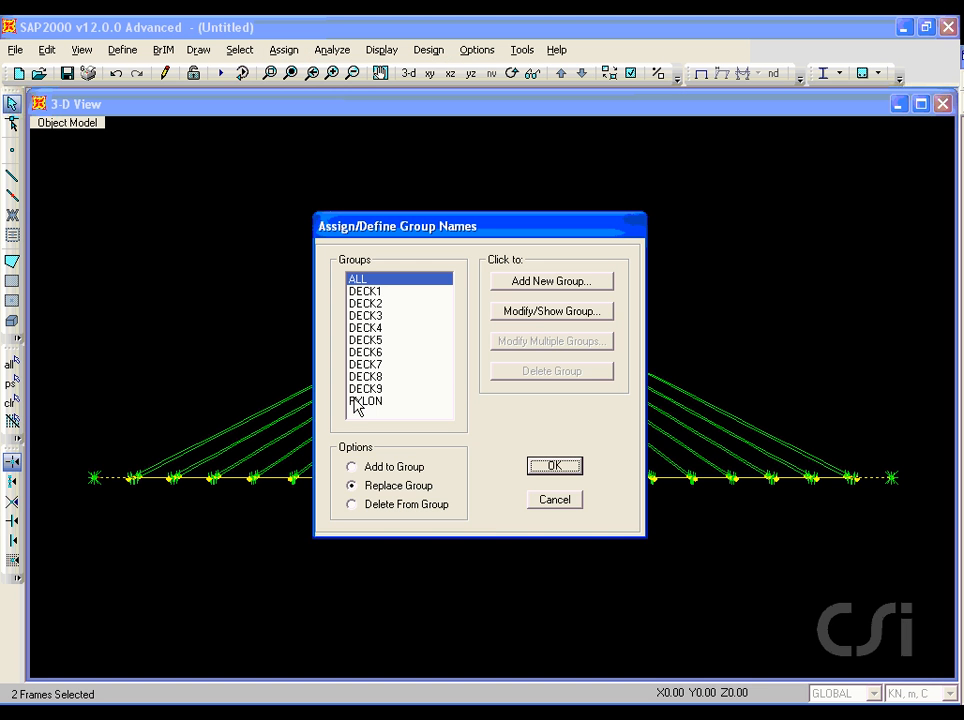
click(557, 283)
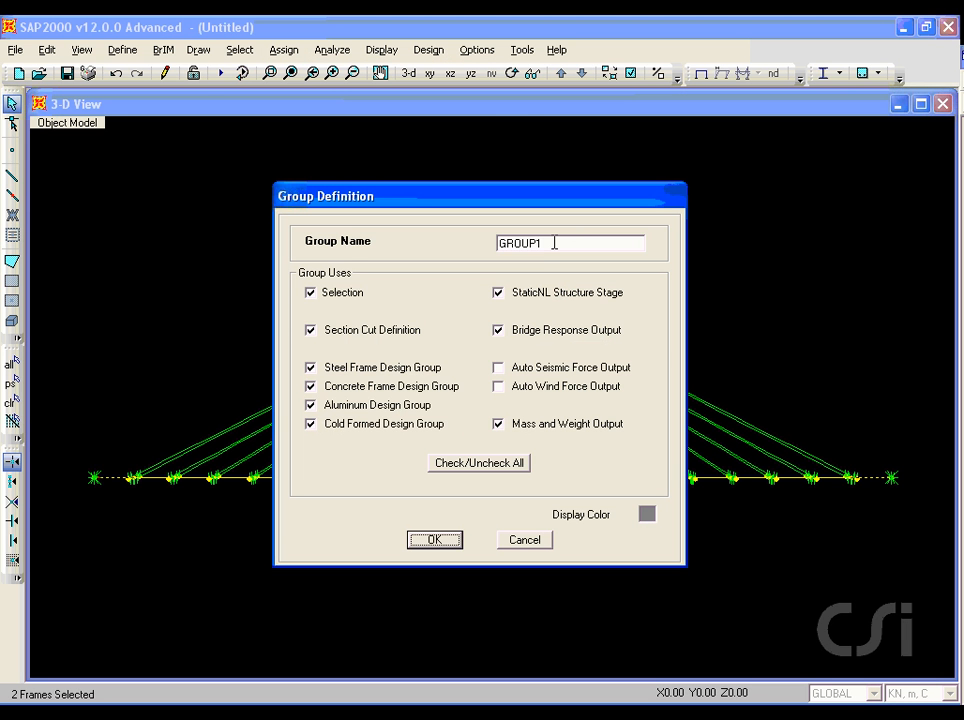
double_click(554, 241)
text(DECK10)
click(435, 541)
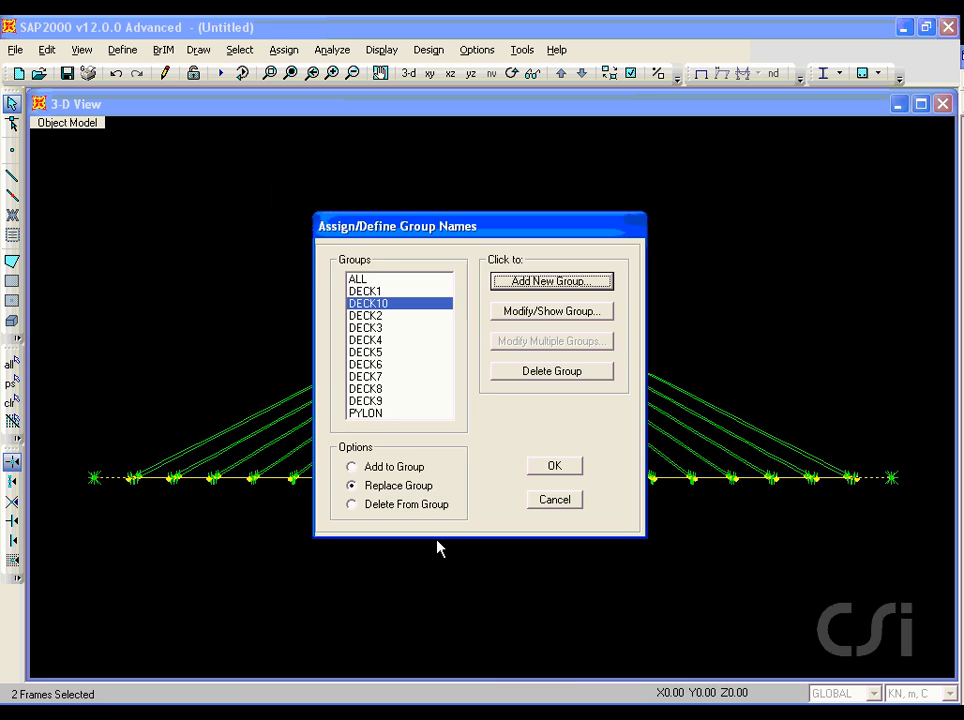
click(556, 467)
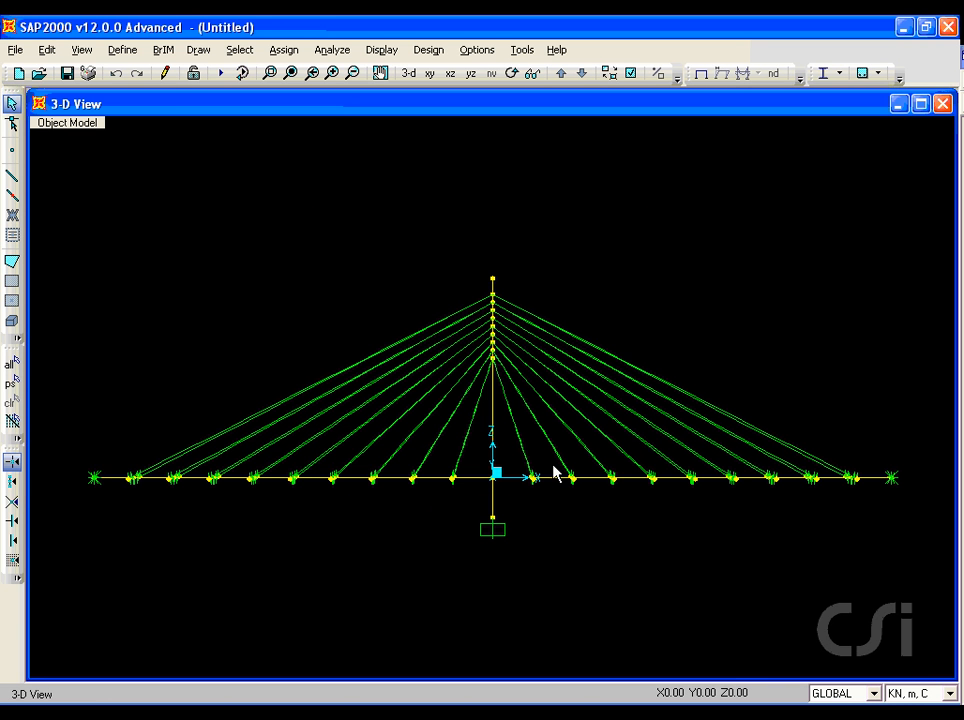
- Open the bridge Construction Scheduler, saving the model file as BRIDGE
click(164, 50)
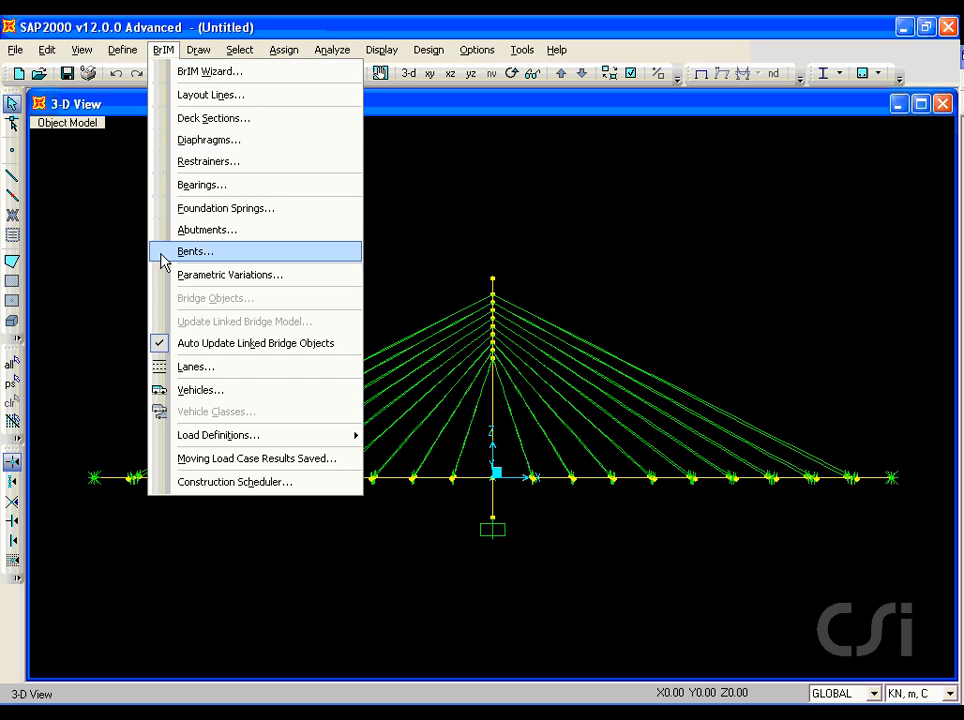
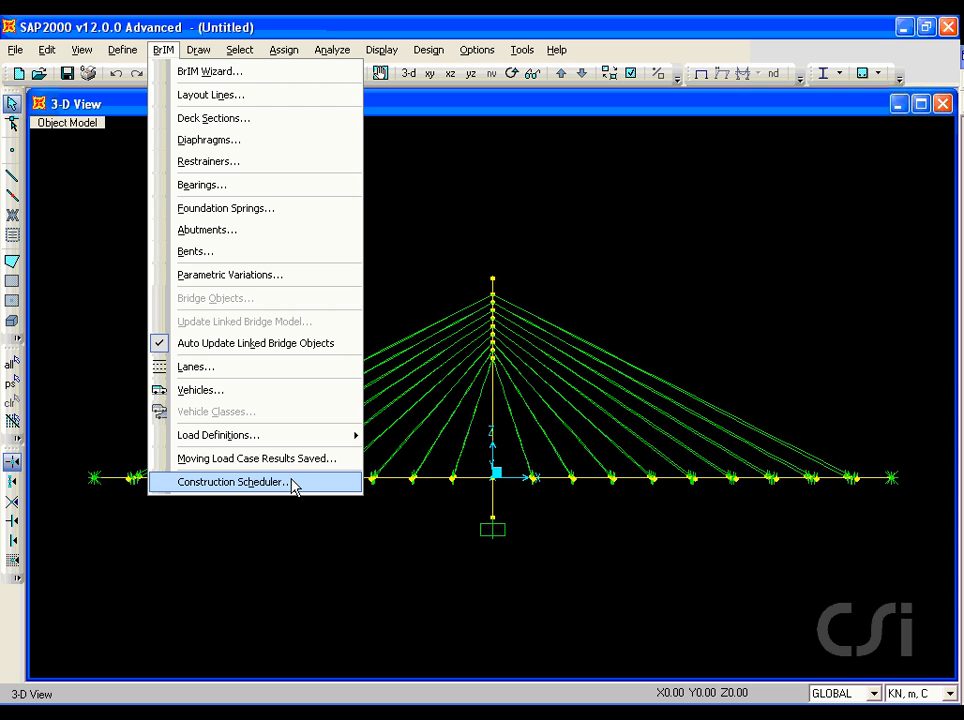
click(232, 482)
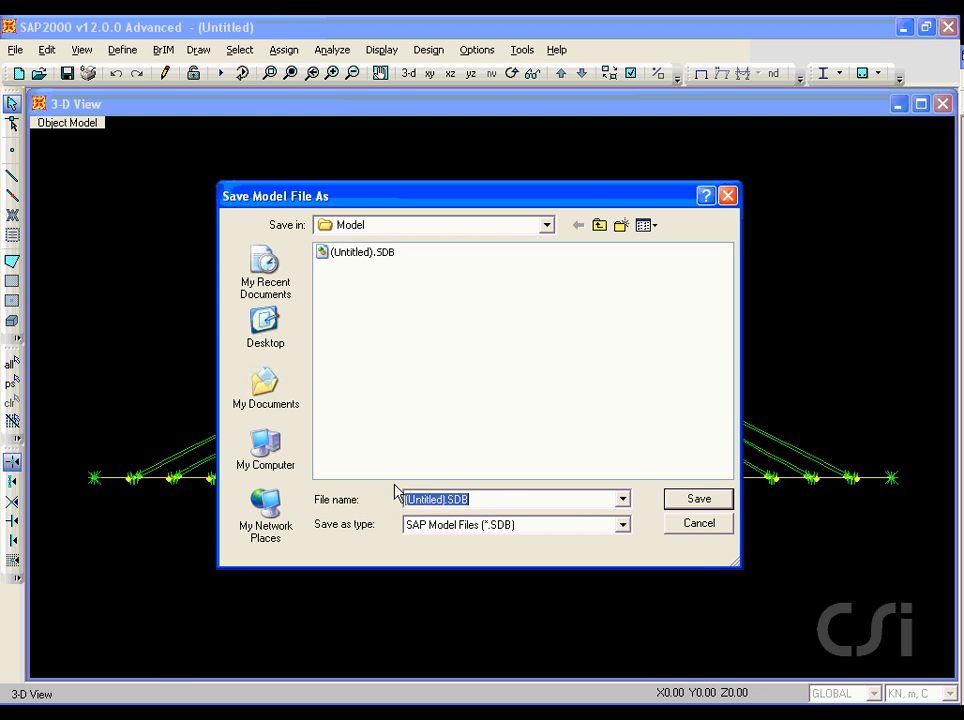
text(B)
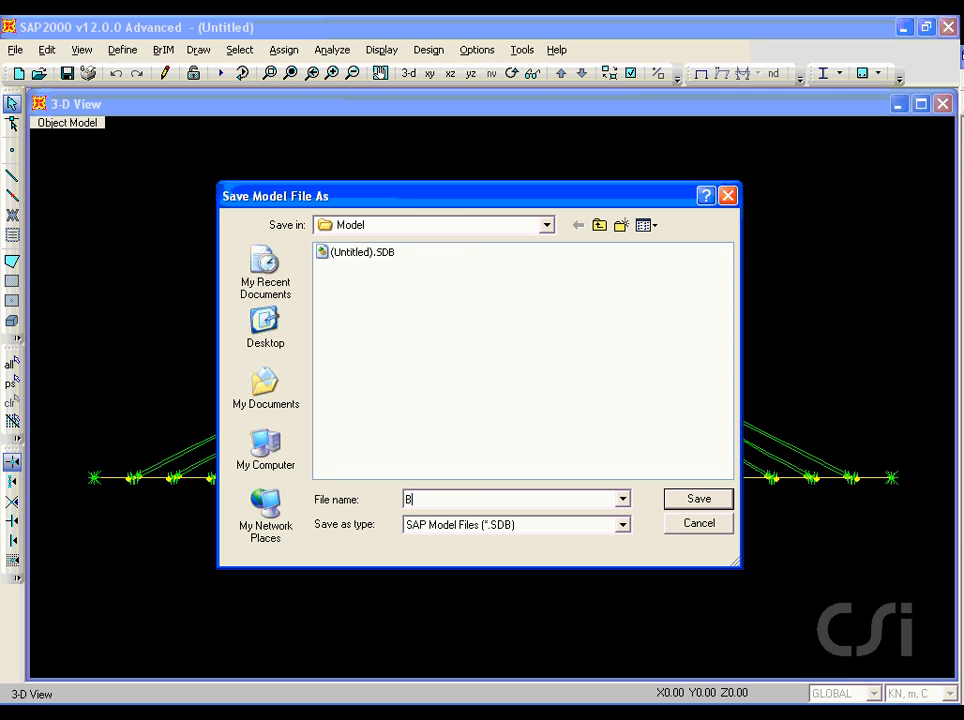
text(RIDGE)
click(687, 502)
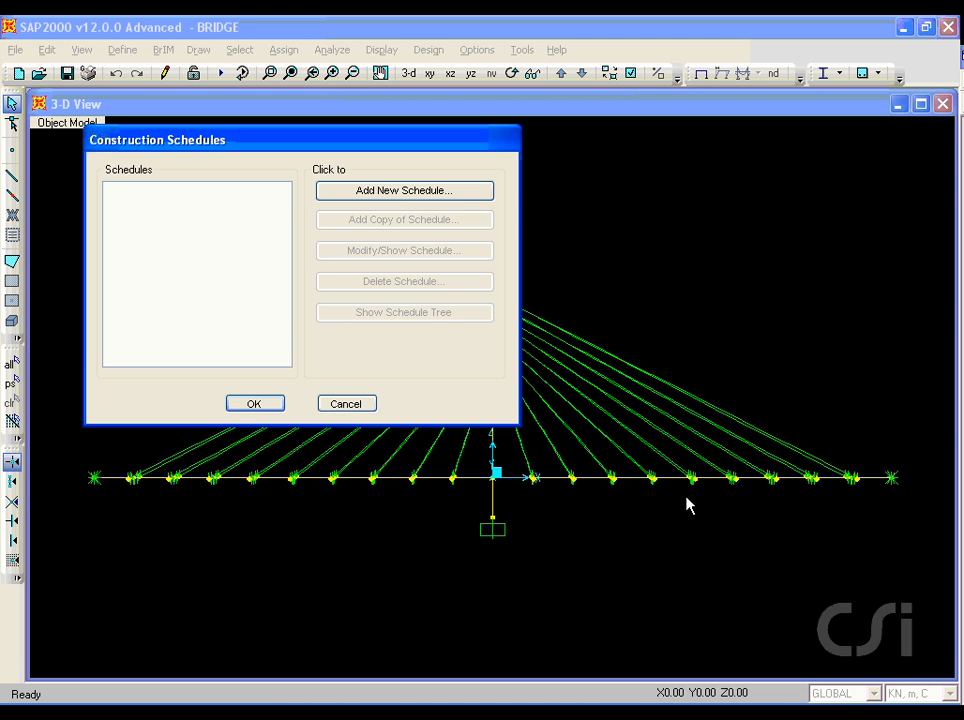
- Add a new construction schedule named Sched1 and enter SUPERSTRUCTURE as its first task
click(397, 191)
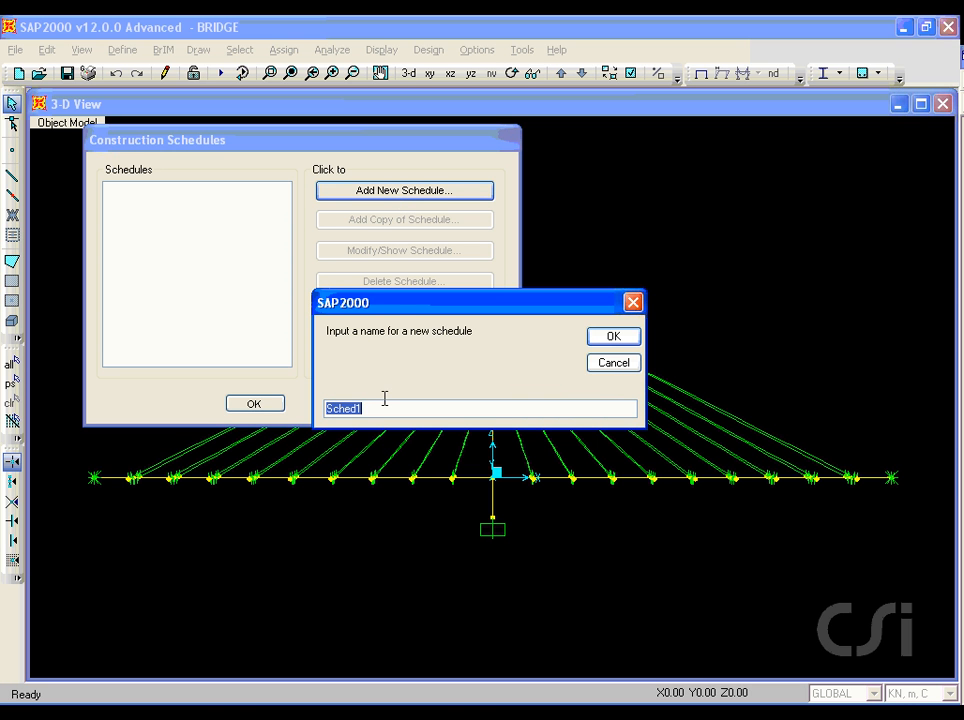
click(613, 337)
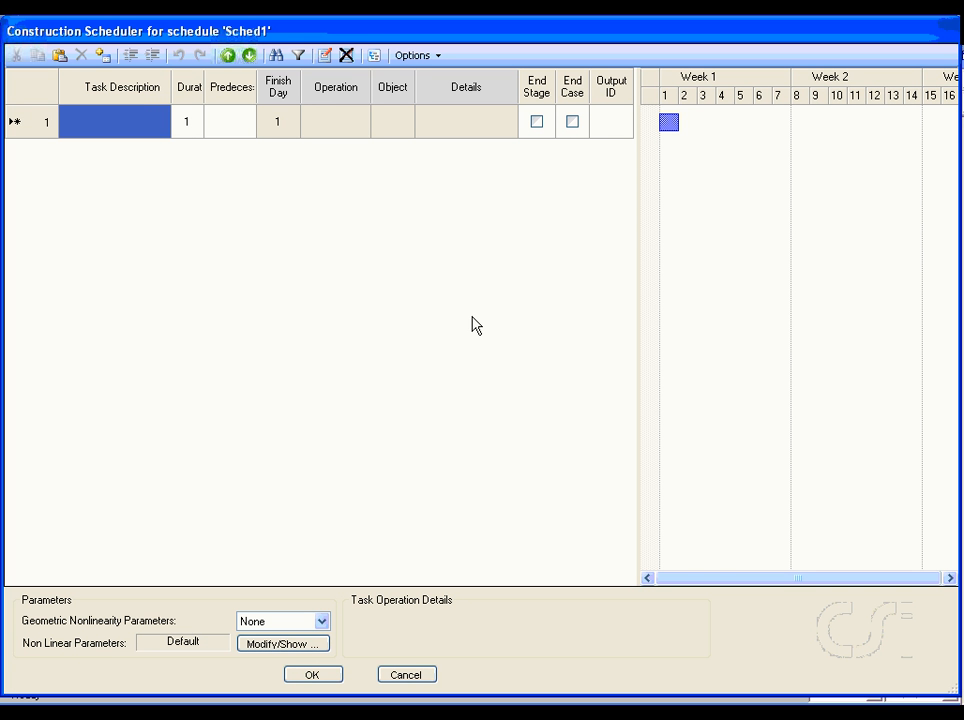
click(136, 125)
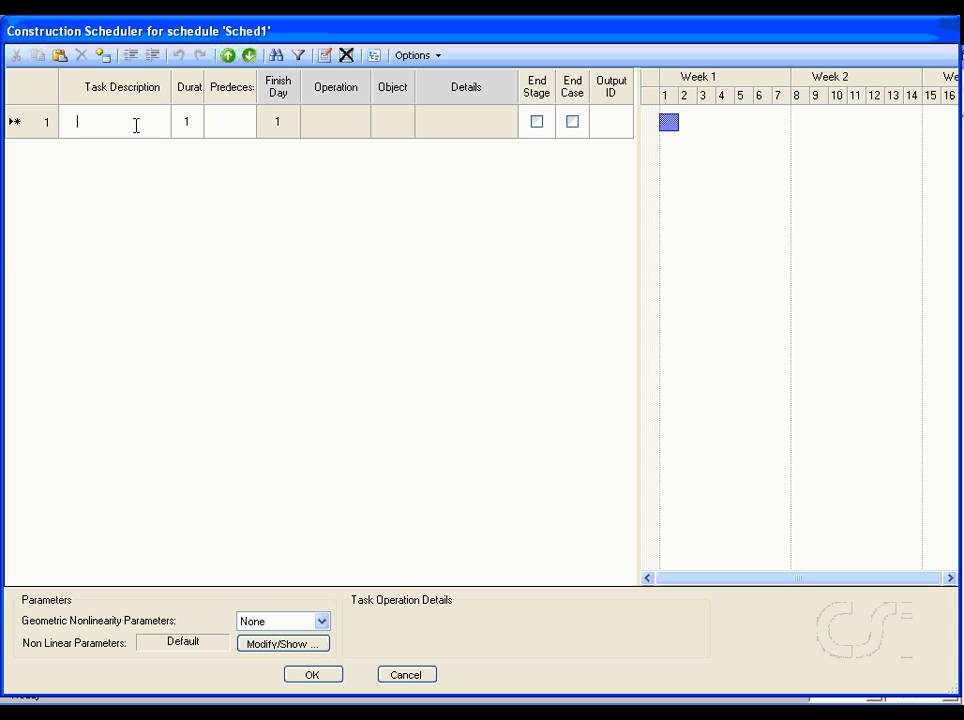
text(SUPERSTRUCT)
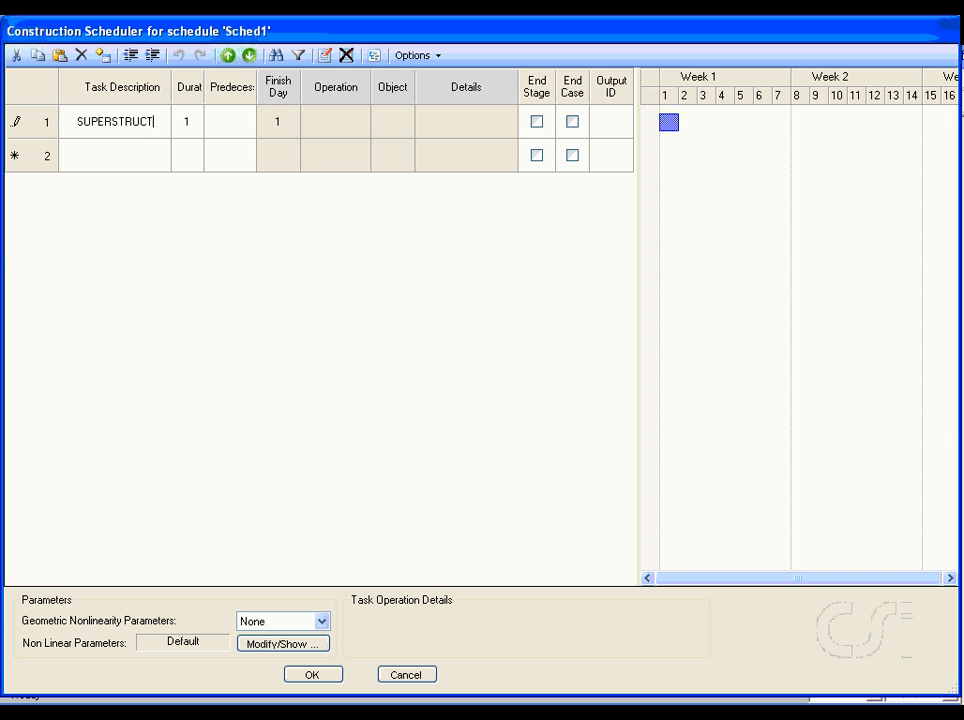
text(URE)
- Add a second task named PYLON with a duration of 7 days
click(118, 163)
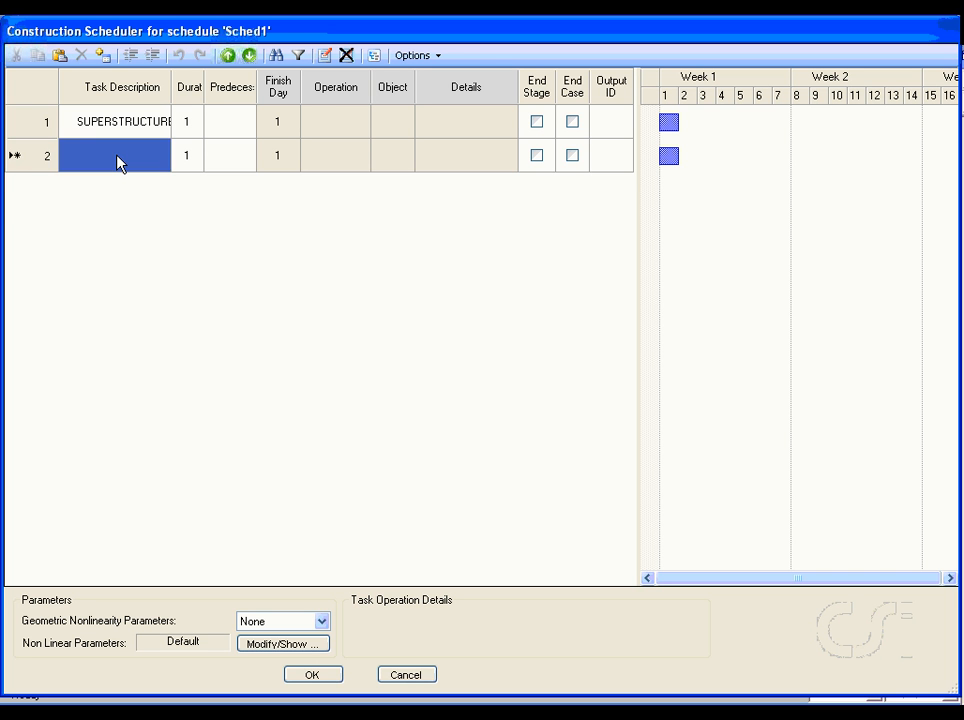
text(PYLON)
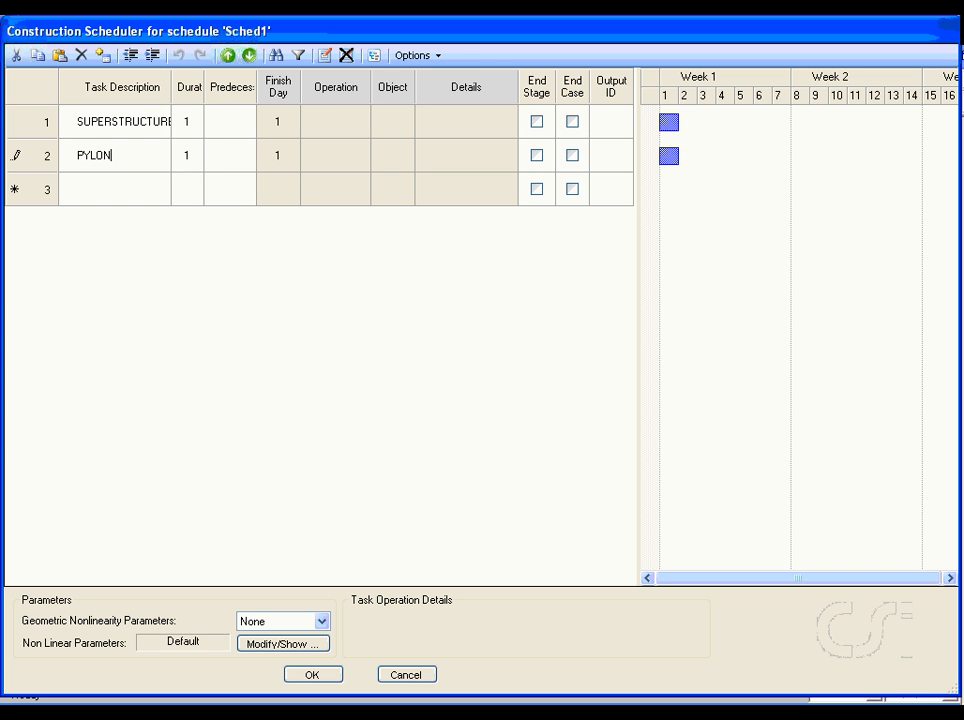
click(195, 162)
text(7)
click(222, 160)
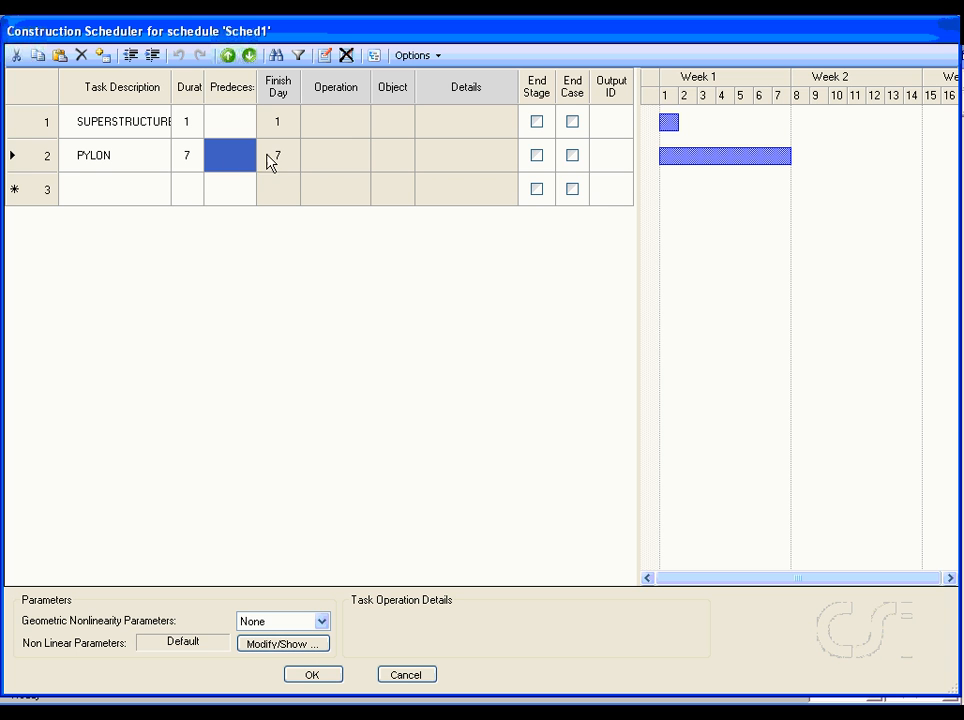
- Define the PYLON task's operation as Add Structure for the group PYLON
click(324, 162)
click(325, 56)
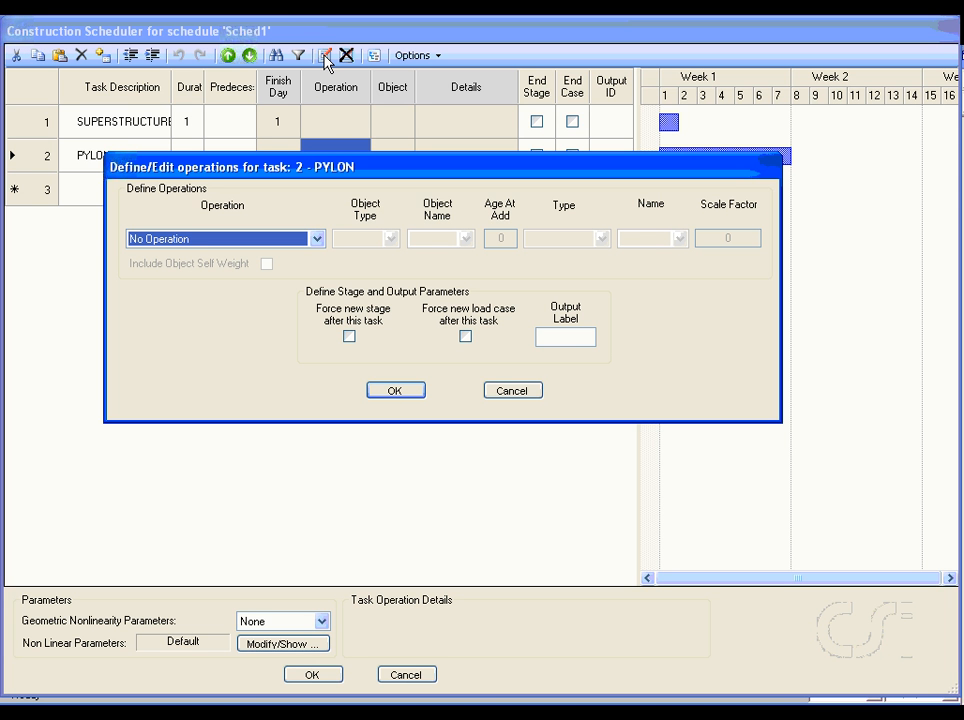
click(310, 241)
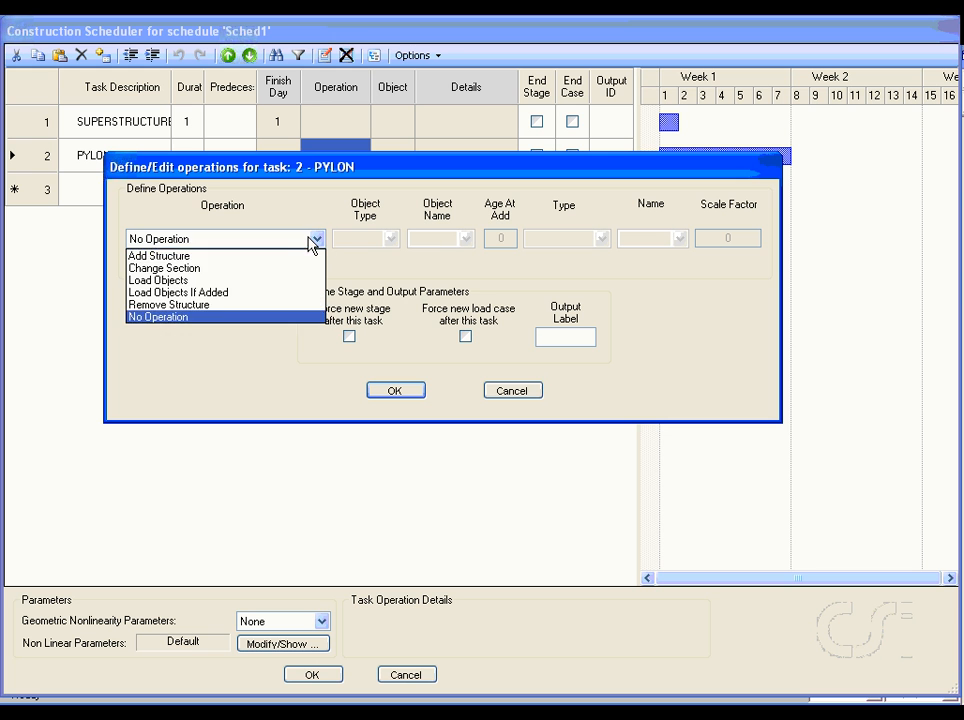
click(212, 258)
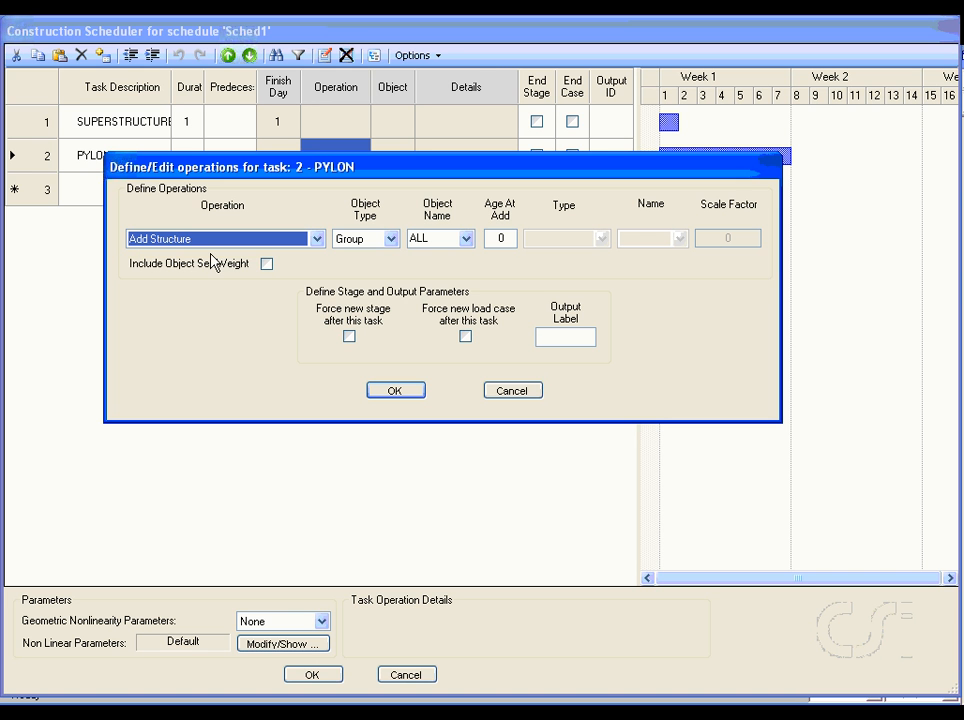
click(465, 239)
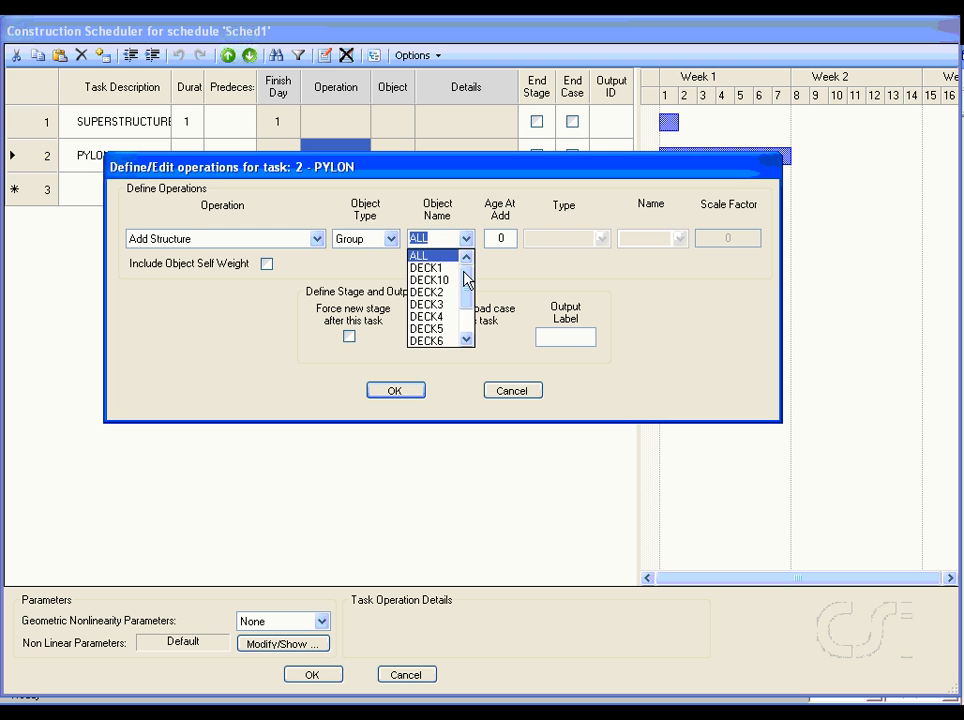
drag(464, 275, 465, 338)
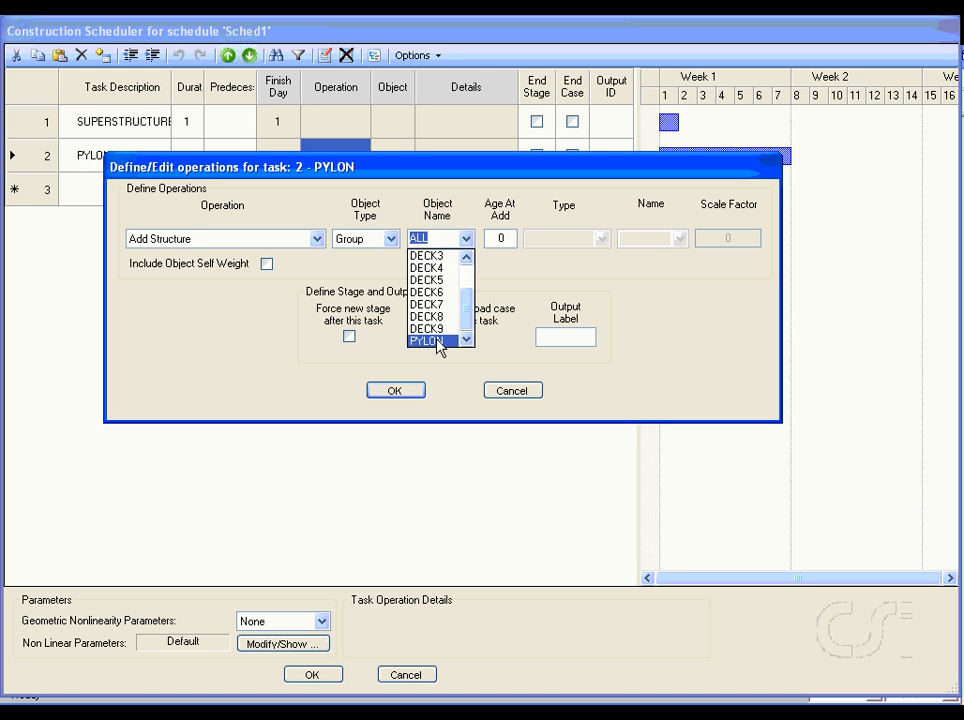
click(437, 342)
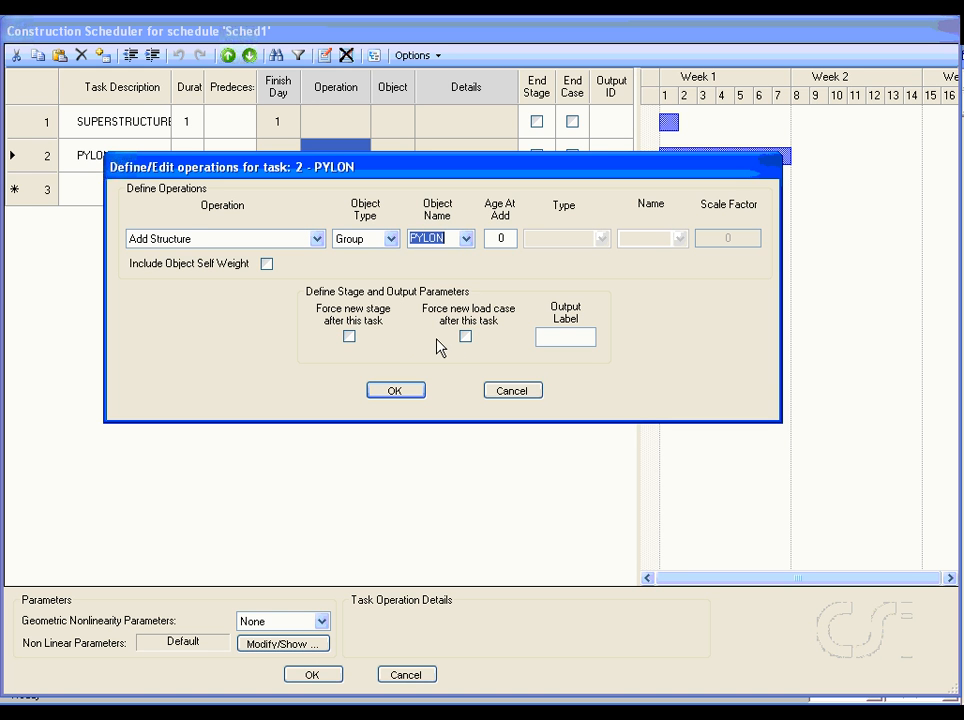
- Include object self weight in the PYLON task's operation, using load pattern DEAD with a scale factor of 2
click(266, 264)
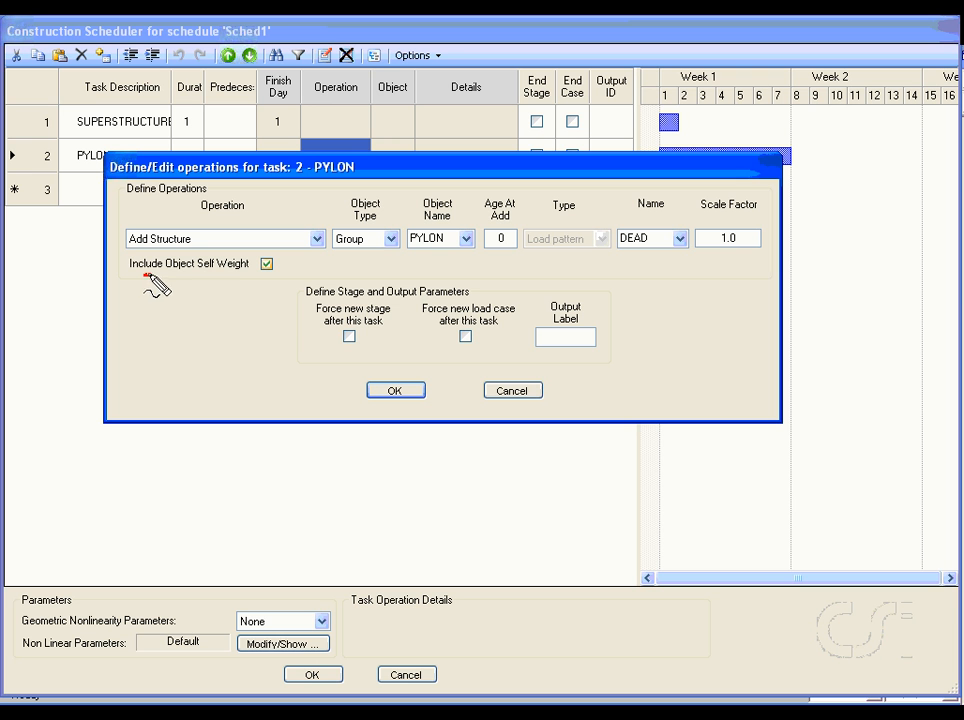
drag(145, 275, 222, 272)
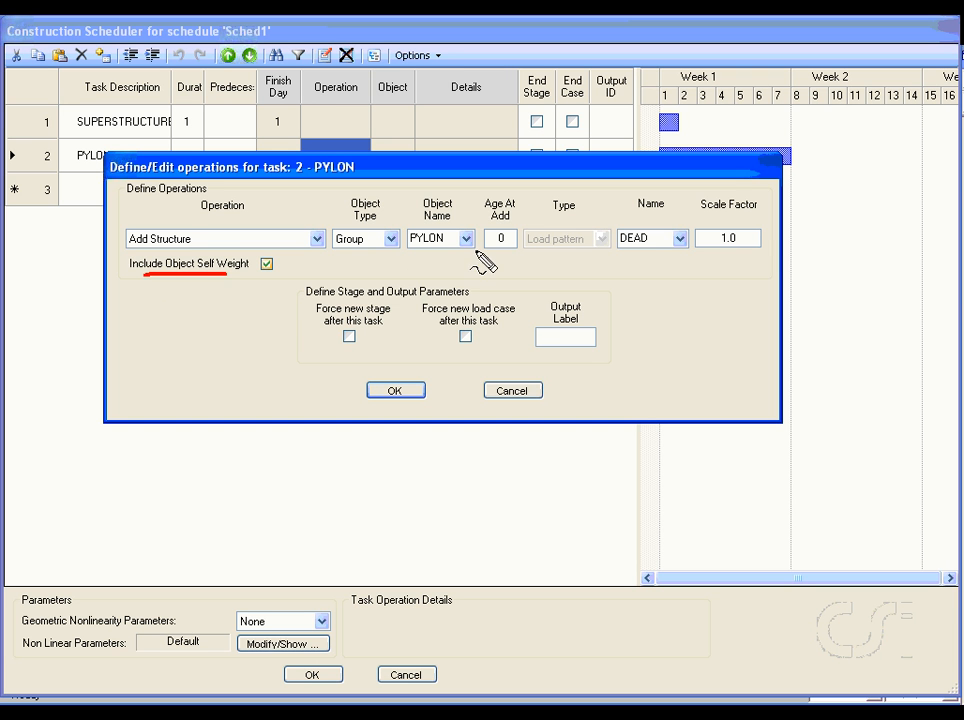
key(Escape)
double_click(736, 238)
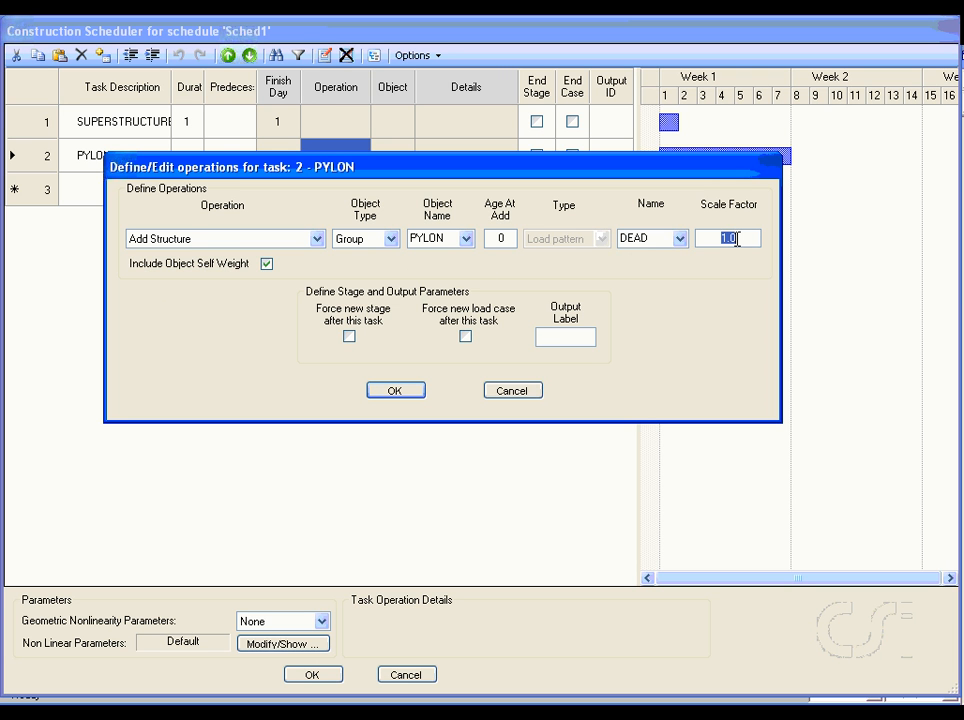
text(2)
click(396, 391)
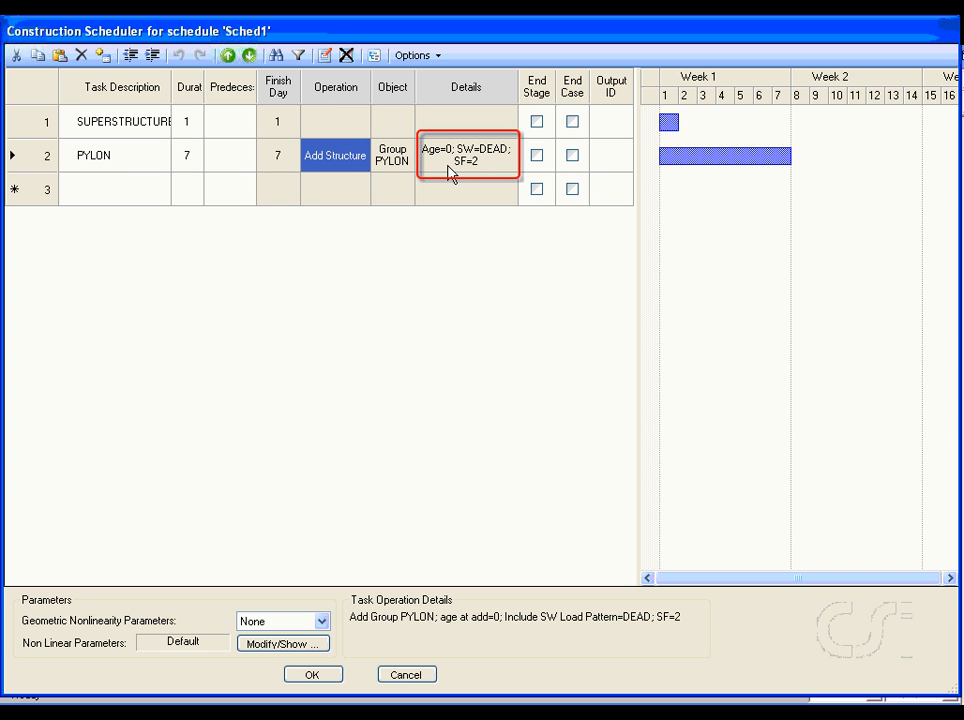
- Set the PYLON task's output ID to PYLON and make it a subtask of SUPERSTRUCTURE
click(614, 170)
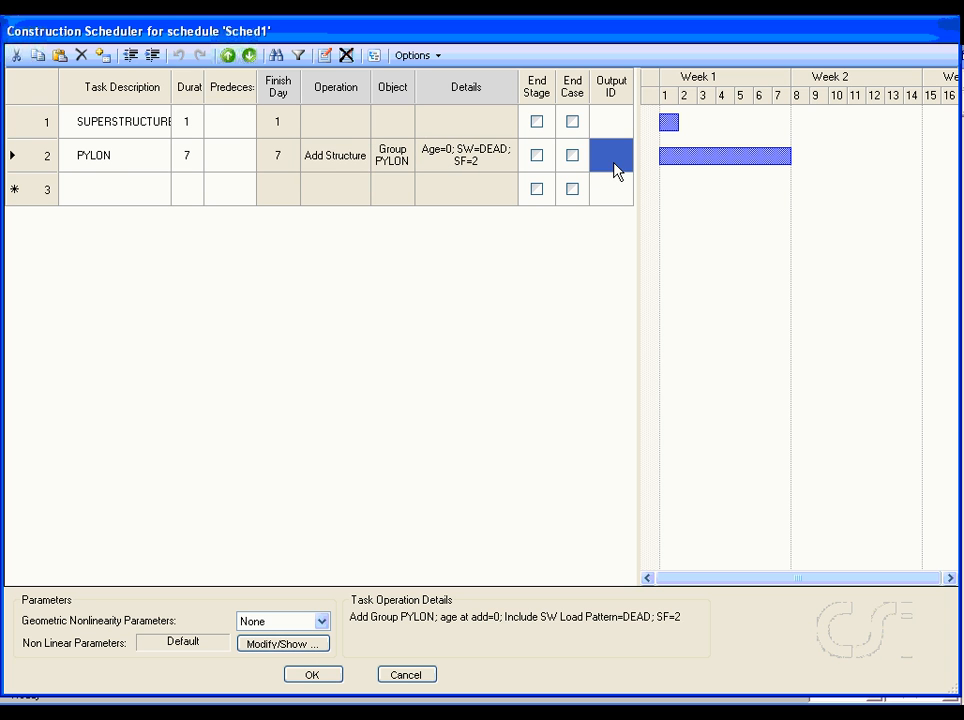
text(PYLON)
click(29, 160)
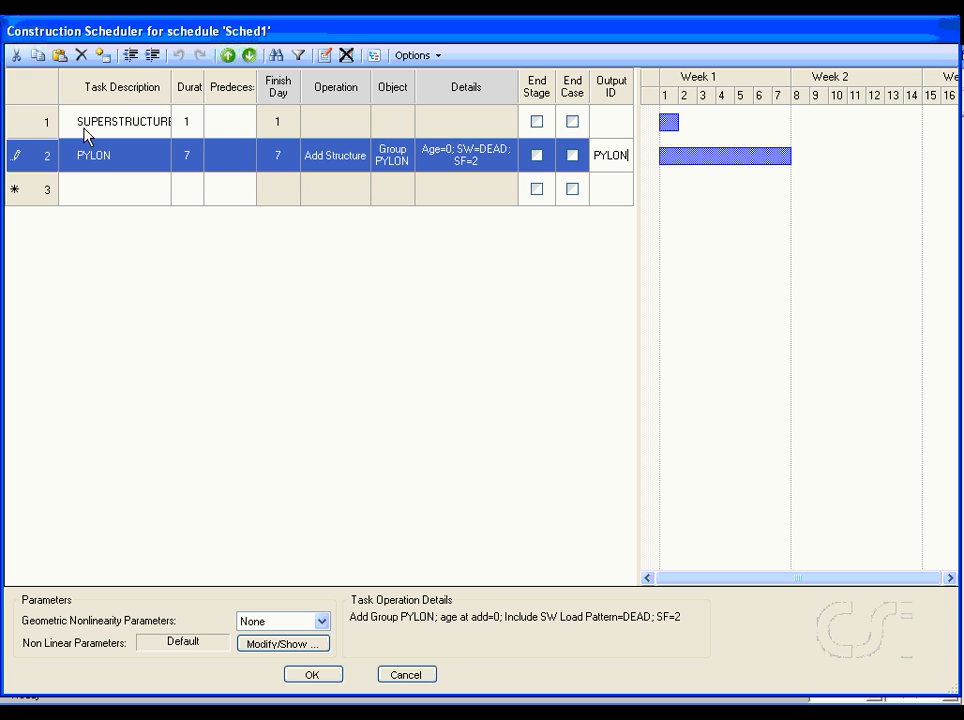
click(151, 57)
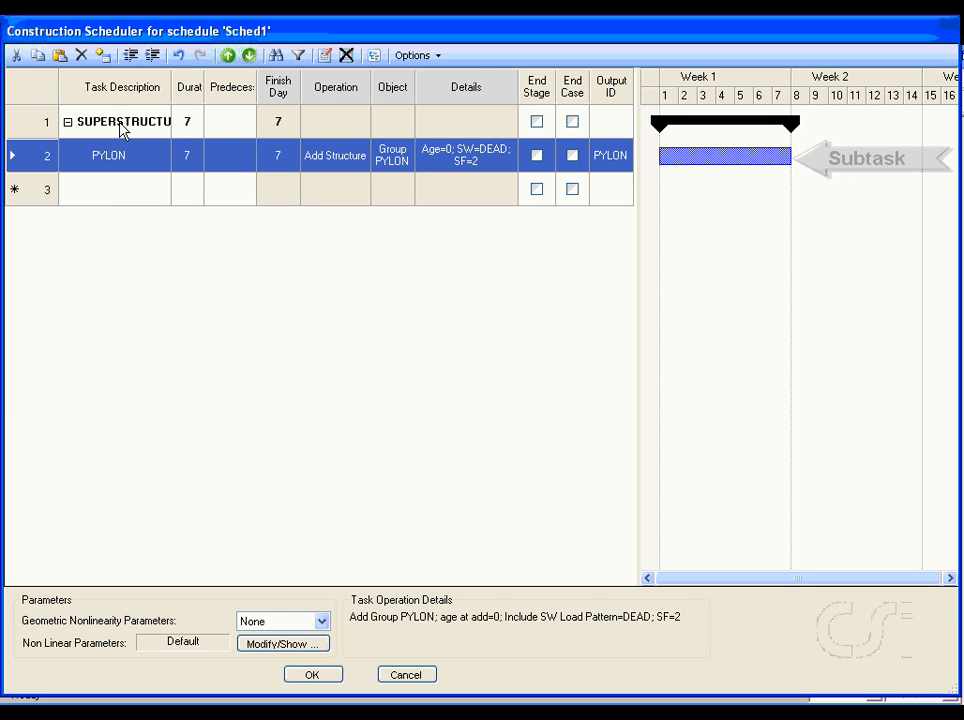
- Add a task named DECK1 with a duration of 3 days and task 2 as its predecessor
click(90, 192)
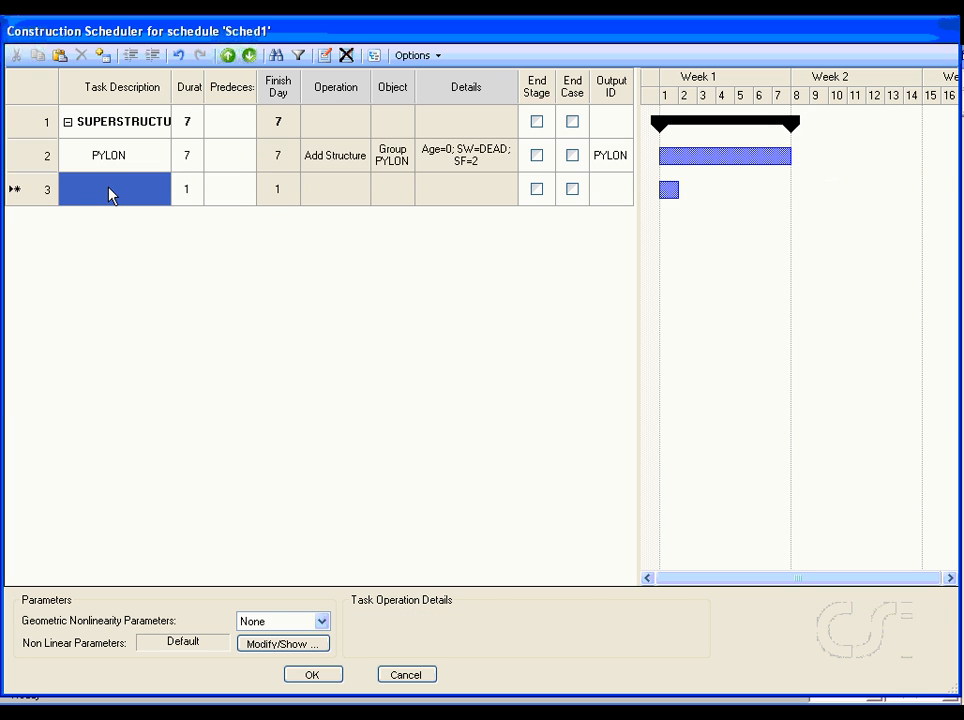
text(DECK1)
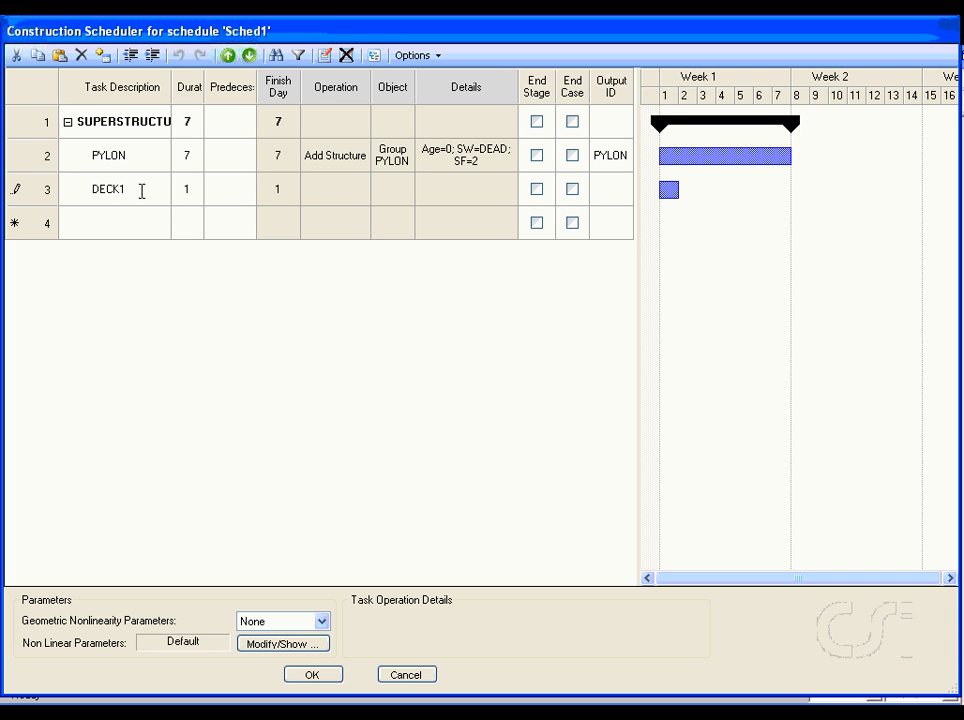
click(191, 195)
text(3)
click(227, 198)
text(2)
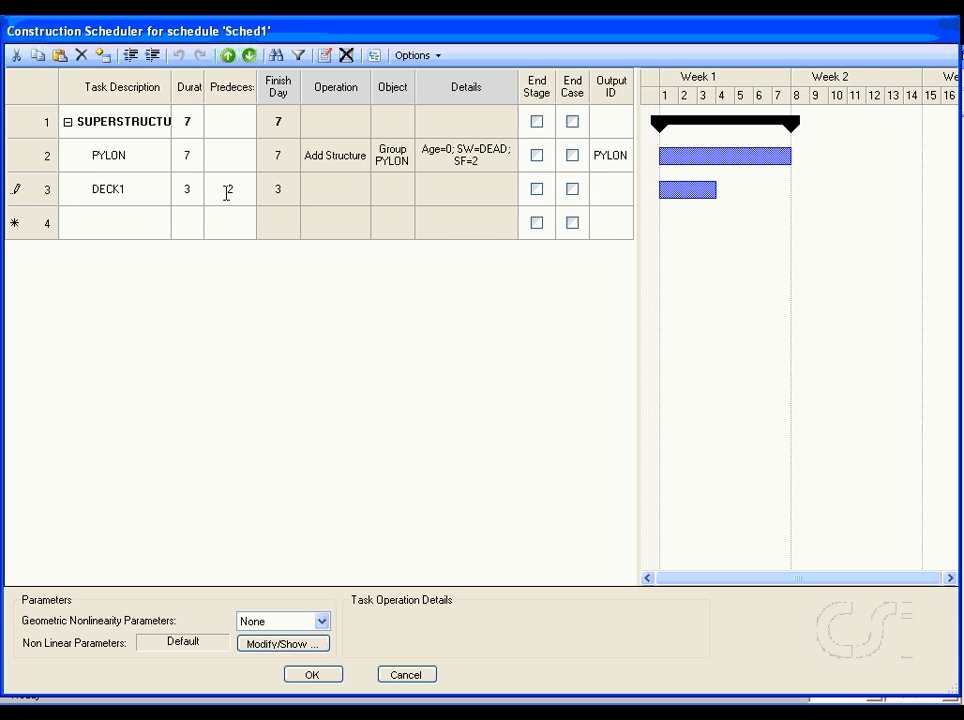
- Define the DECK1 task's operation as Add Structure for the group DECK1 with an age at add of 14
double_click(318, 195)
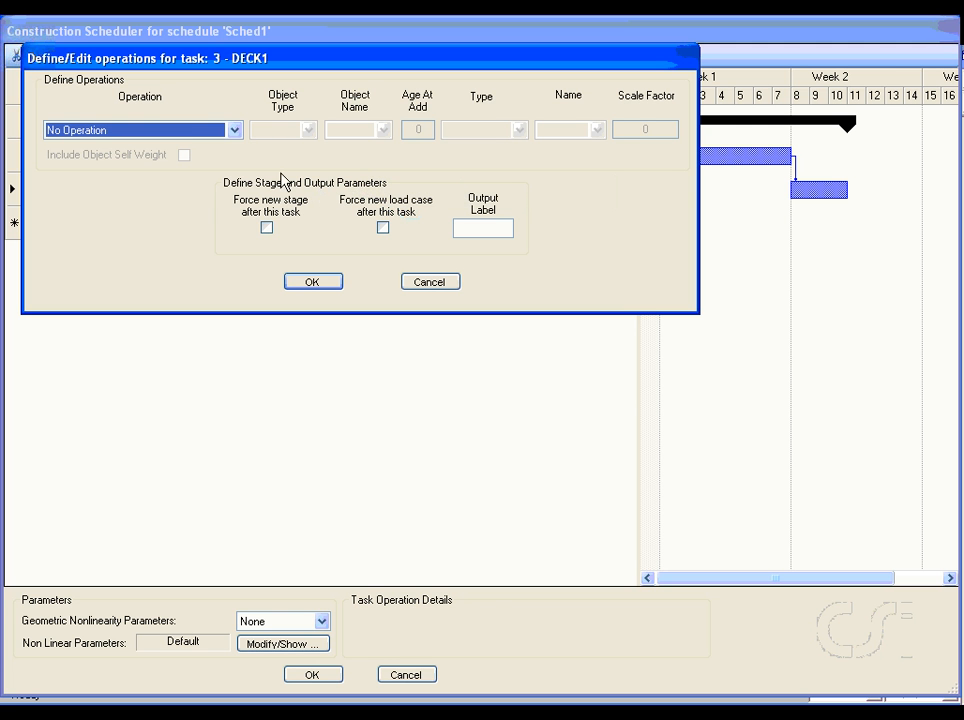
click(207, 130)
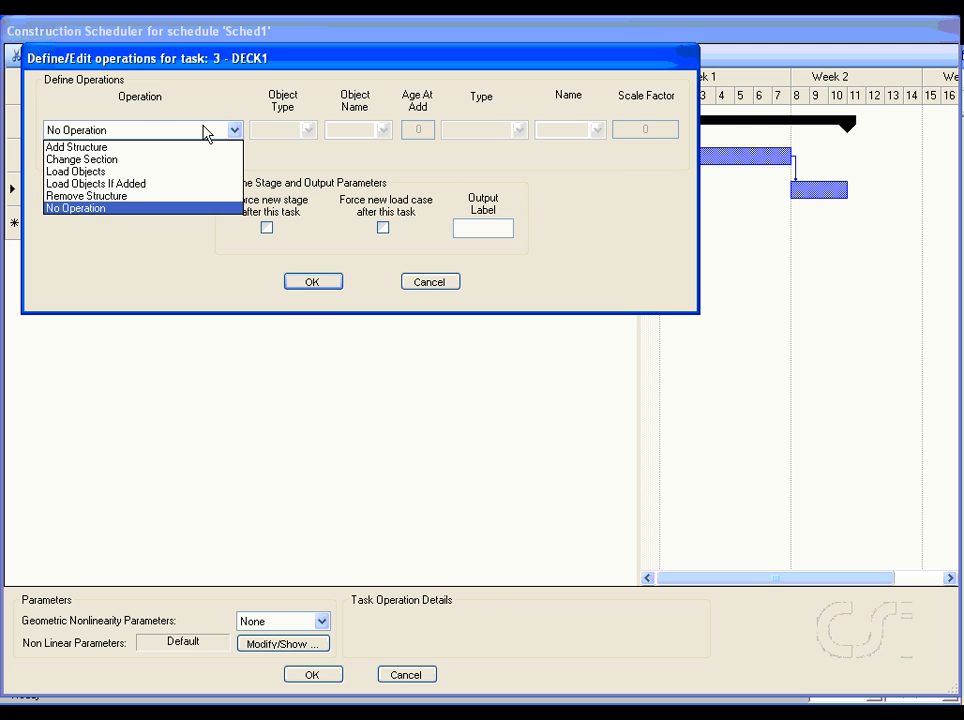
click(104, 147)
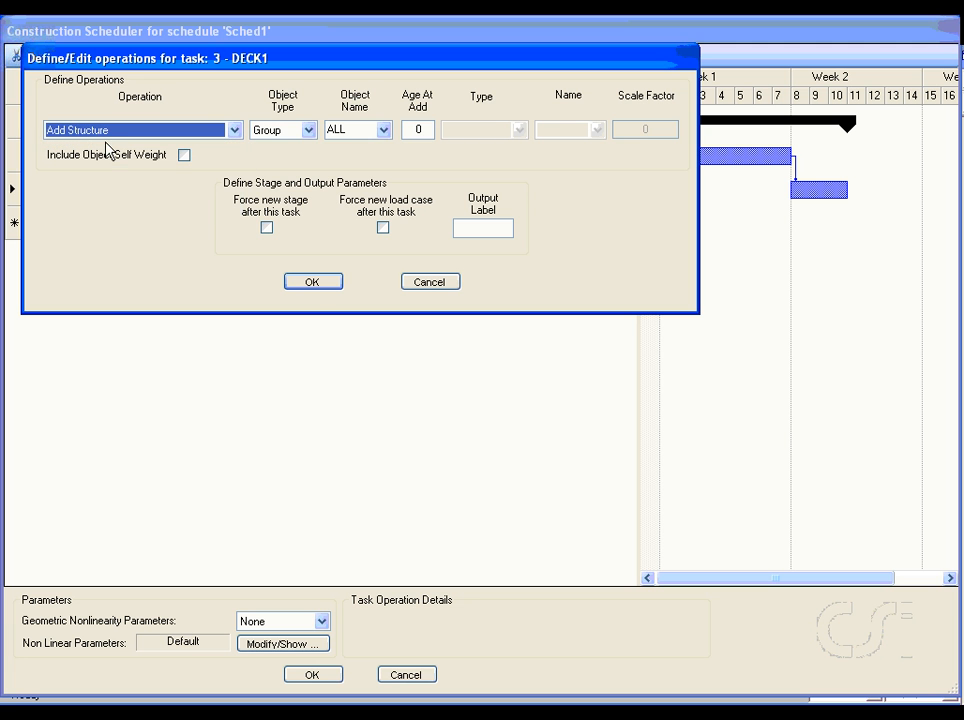
click(385, 133)
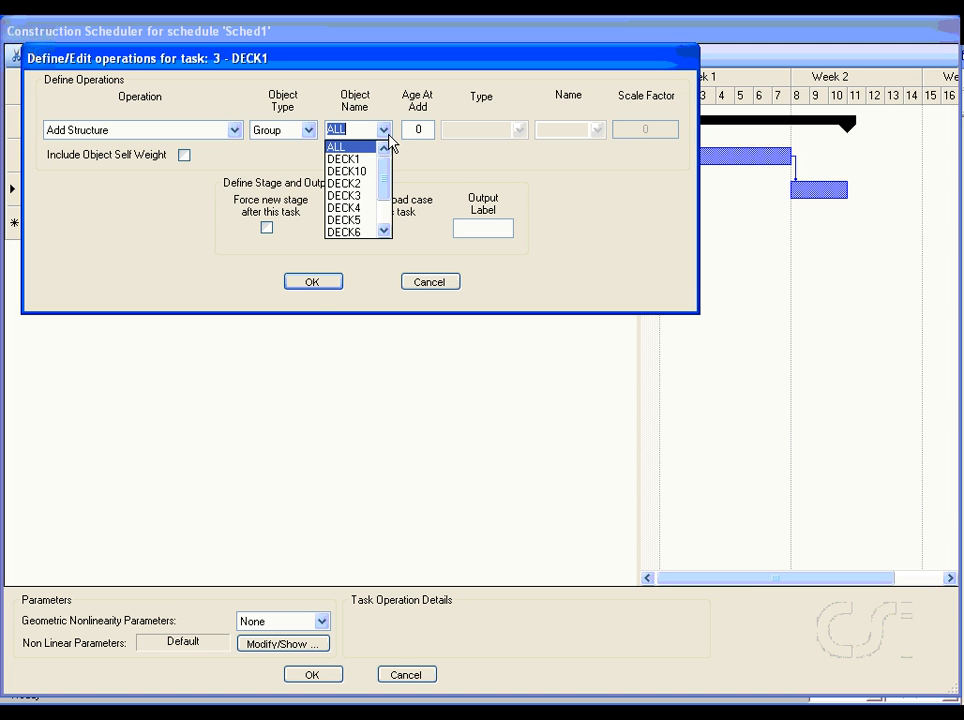
click(345, 159)
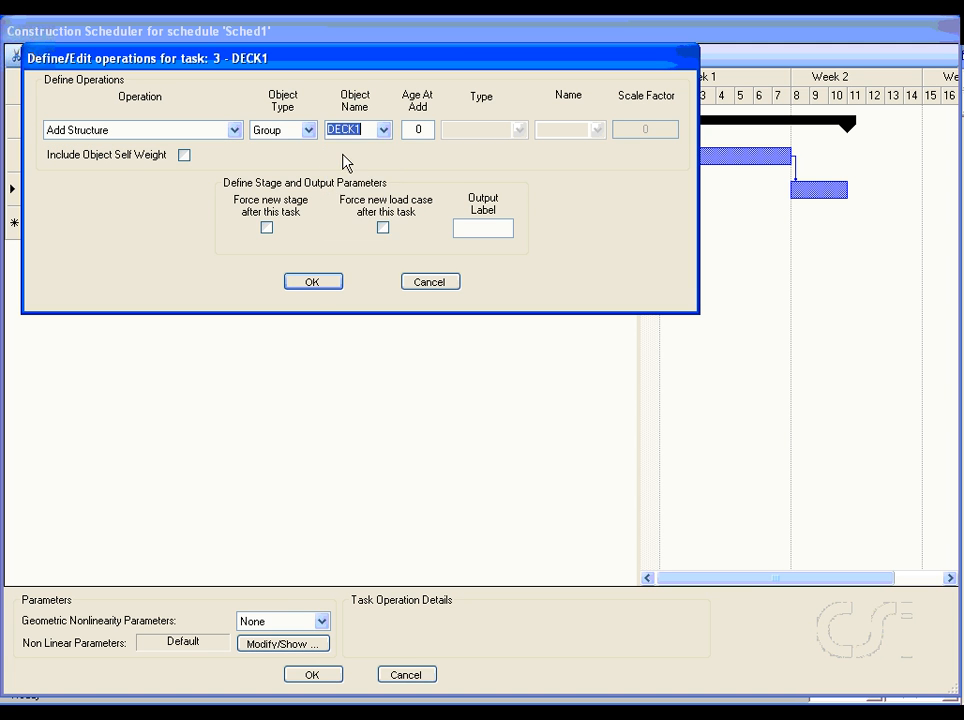
click(420, 130)
double_click(420, 130)
text(14)
- Include object self weight in the DECK1 task's operation, using load pattern DEAD with a scale factor of 2
click(184, 155)
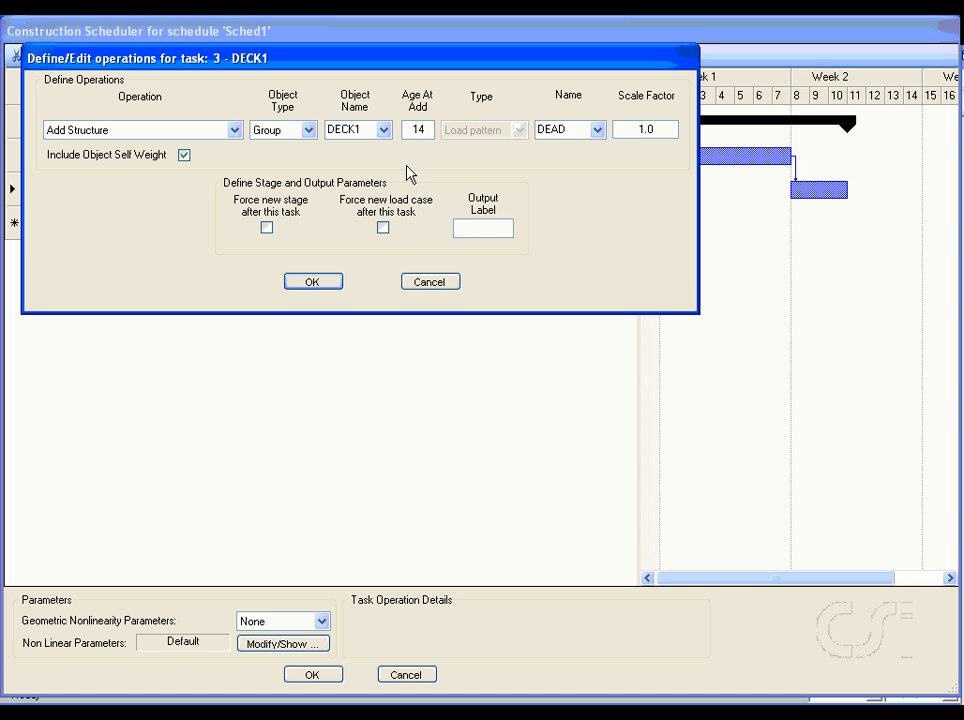
click(664, 123)
double_click(664, 123)
text(2)
click(325, 281)
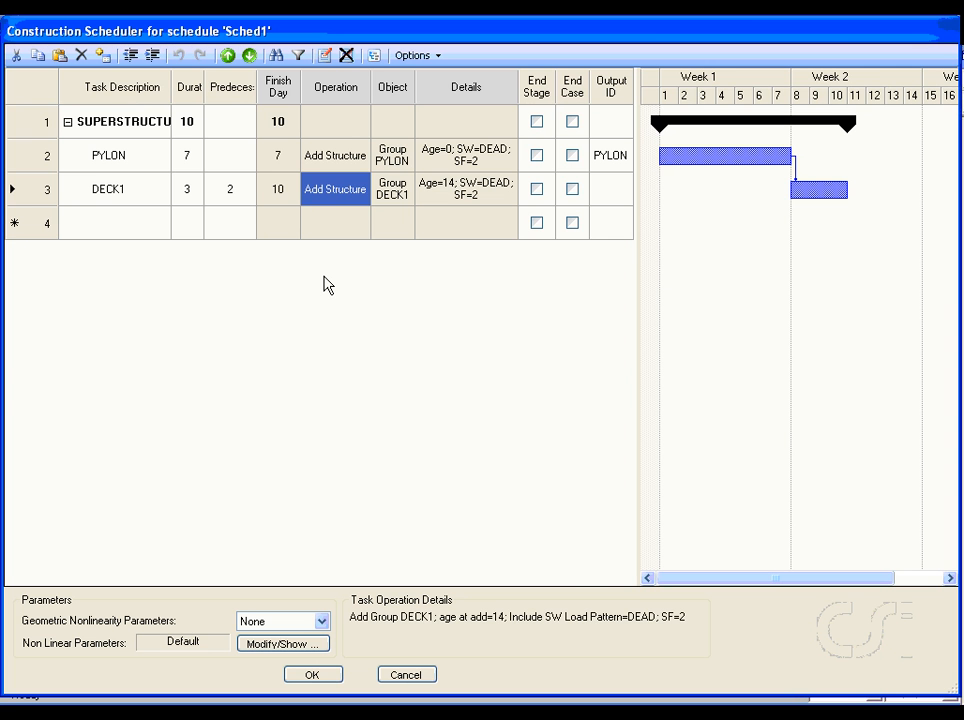
- Set the DECK1 task's output ID to DECK1 and add a following task named DECK2
click(606, 189)
text(DE)
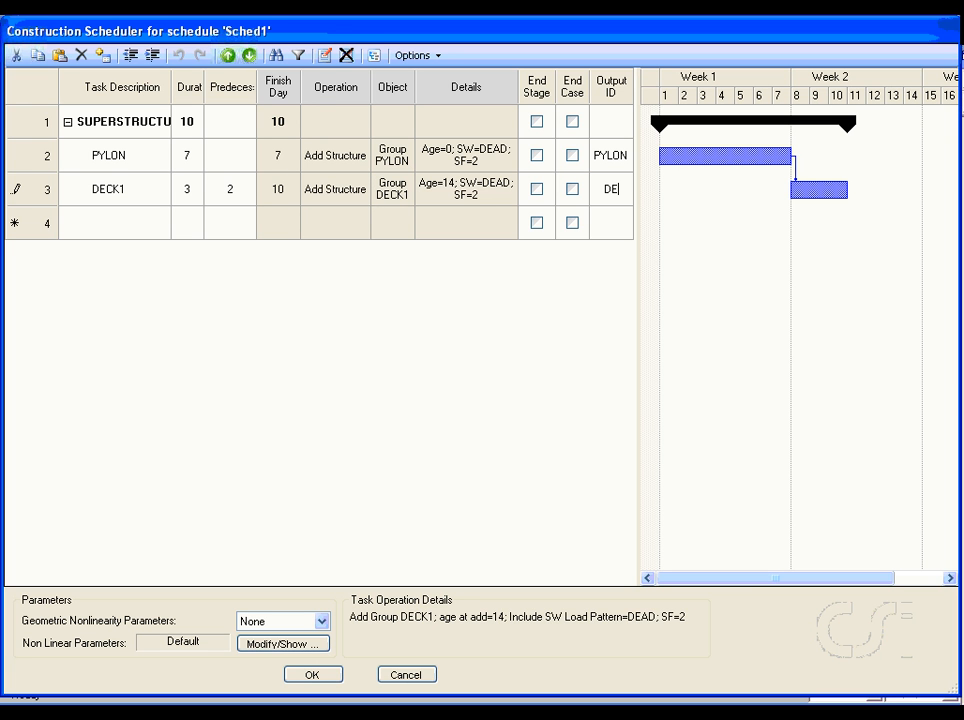
text(CK1)
click(120, 233)
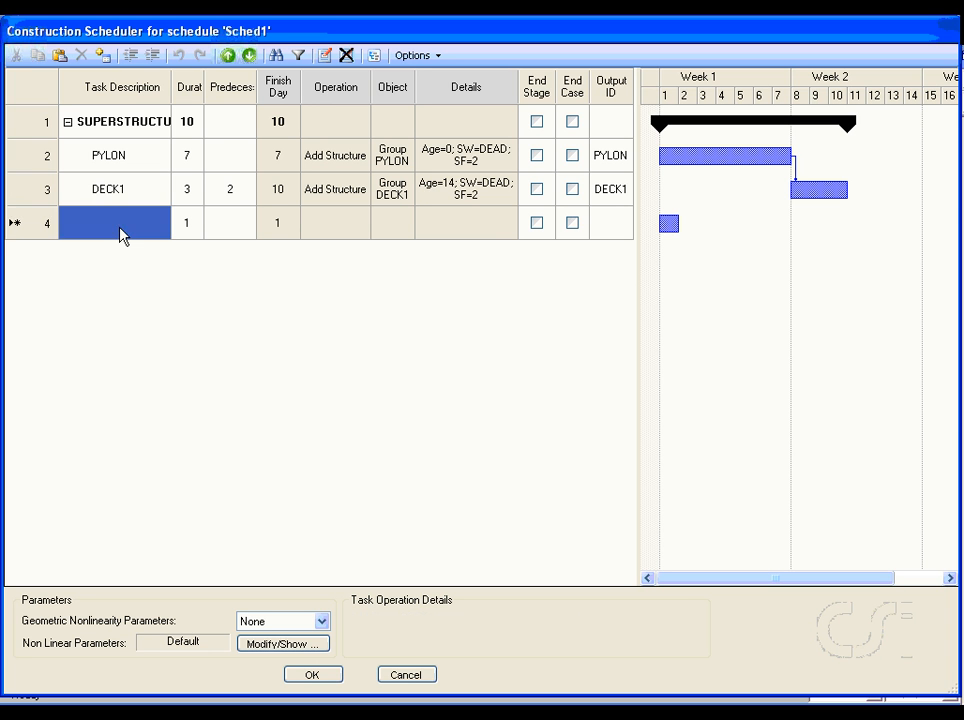
text(DECK2)
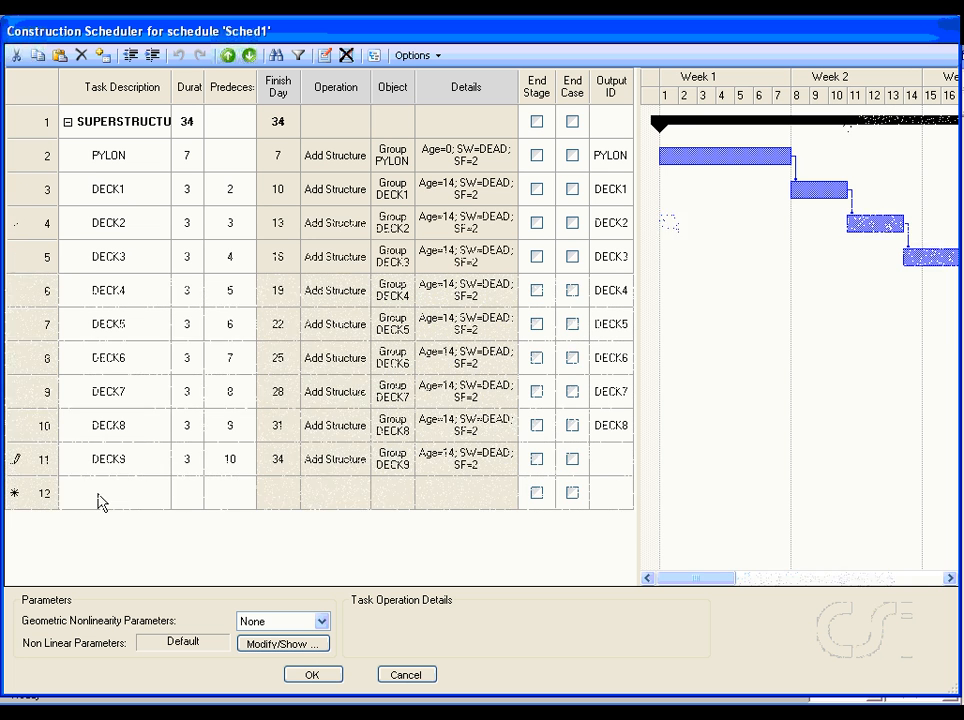
- Add a task named DECK10 with a duration of 3 days and task 11 as its predecessor
click(100, 502)
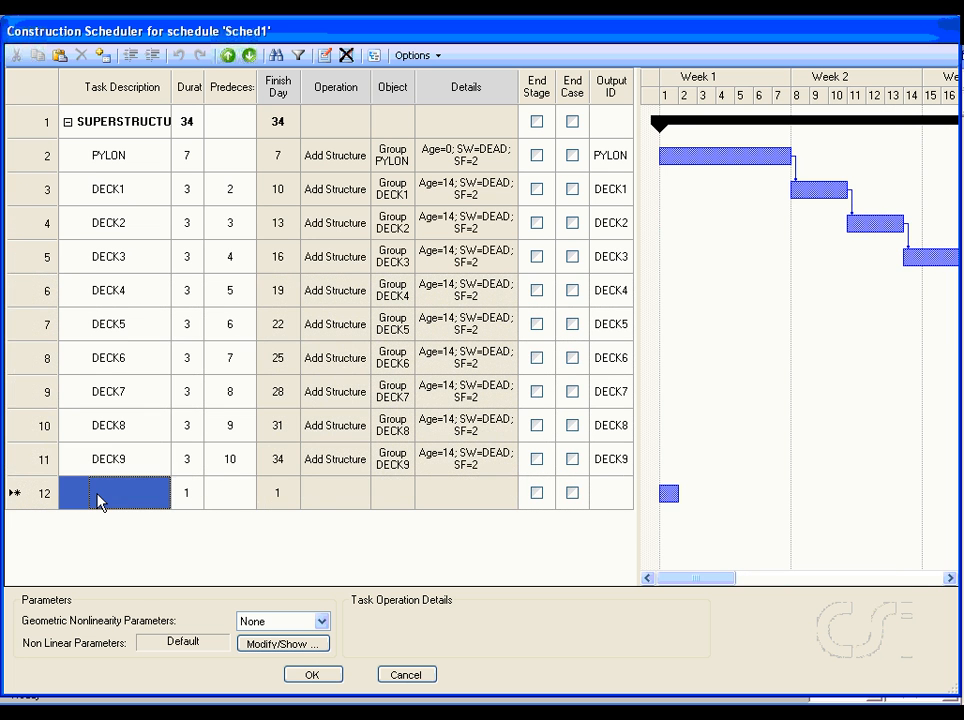
text(DECK)
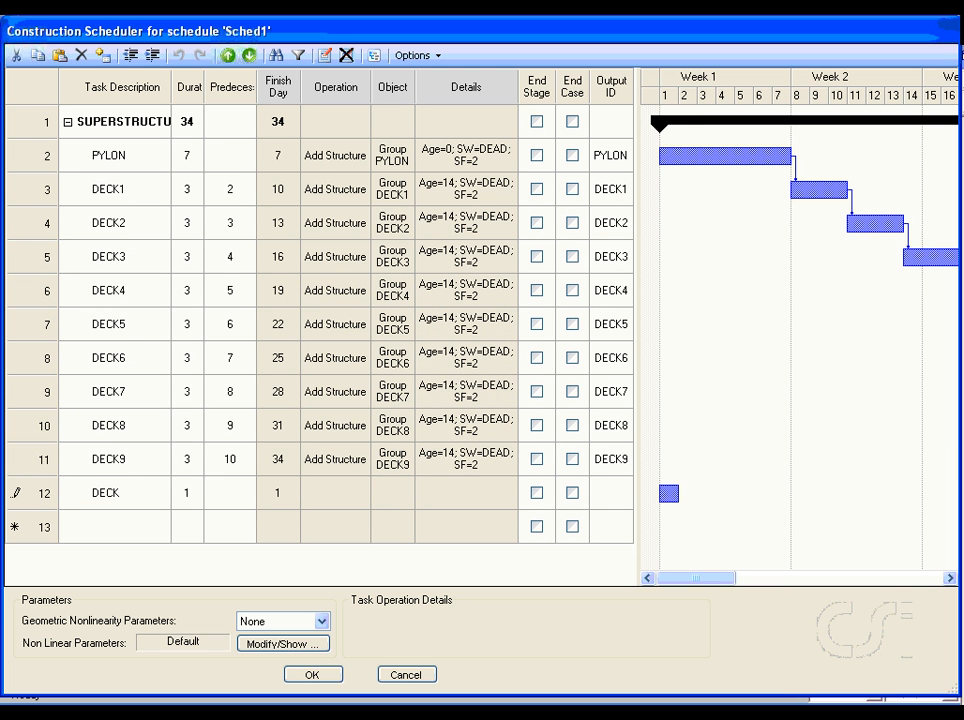
text(10)
click(194, 494)
text(3)
click(234, 494)
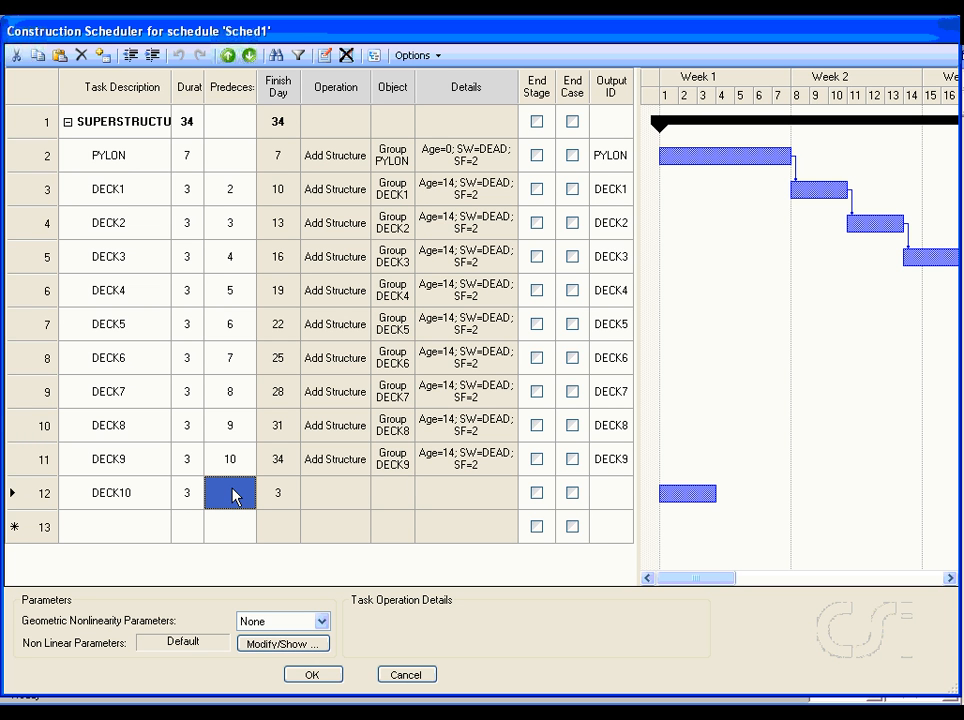
text(11)
- Define the DECK10 task's operation as Add Structure for the group DECK10 with an age at add of 14
click(320, 499)
click(320, 499)
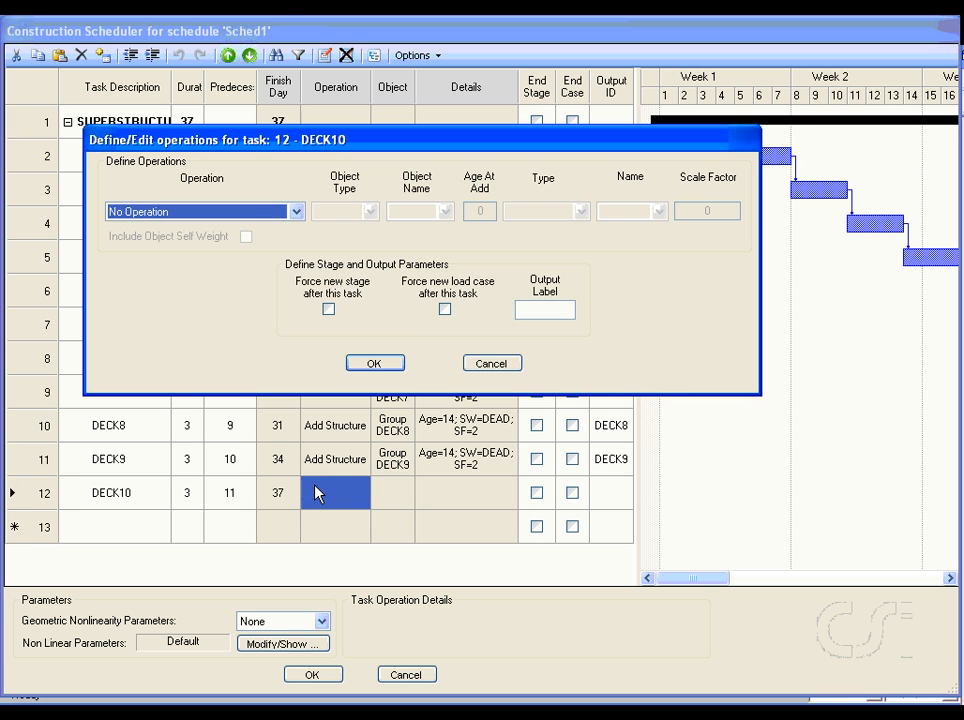
click(266, 212)
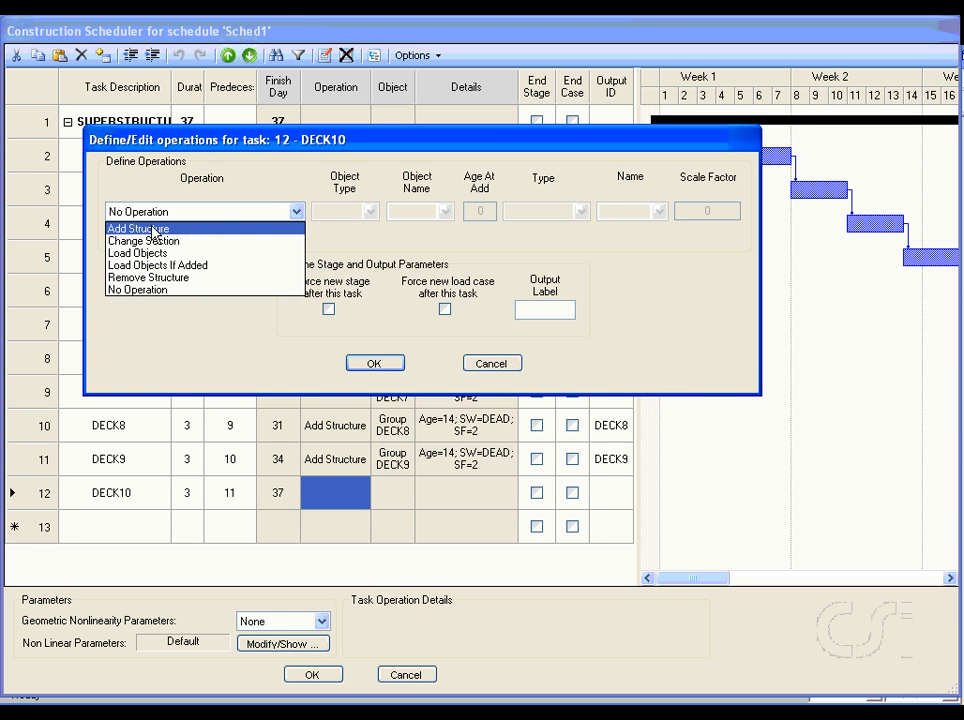
click(155, 229)
click(446, 212)
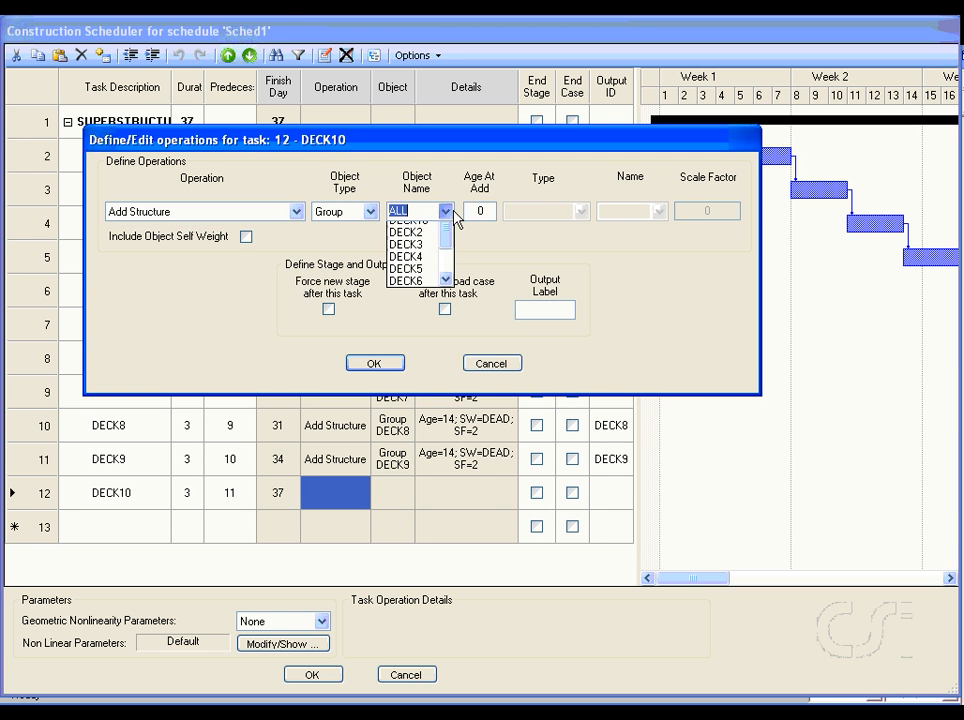
click(415, 251)
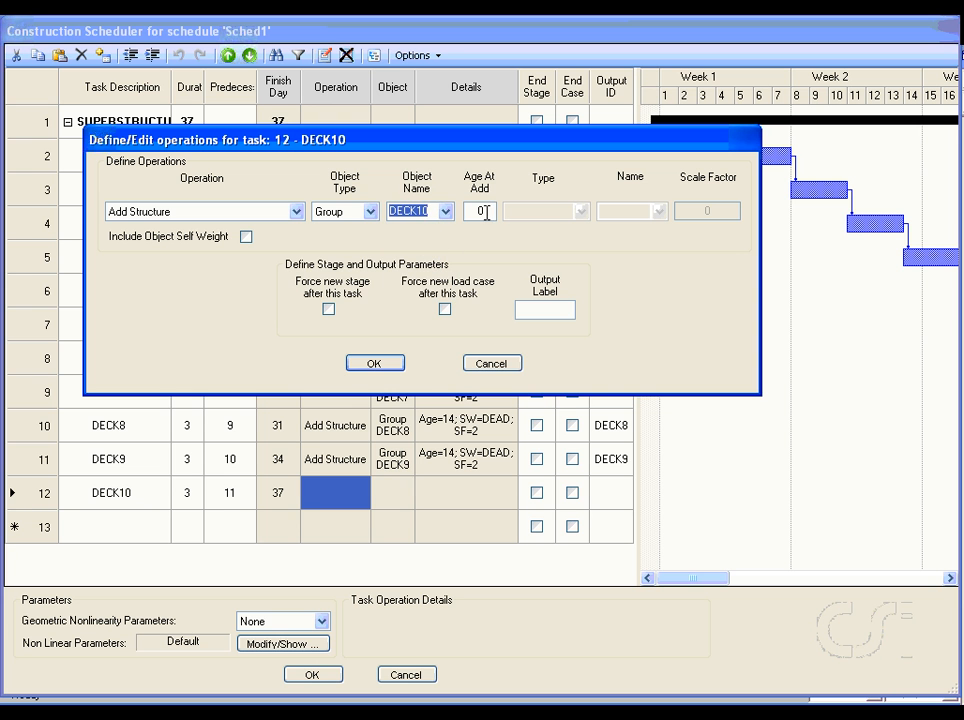
double_click(480, 211)
text(14)
- Include DECK10's self weight under load pattern DEAD with a scale factor of 2, and set the task's output ID to DECK10
click(246, 237)
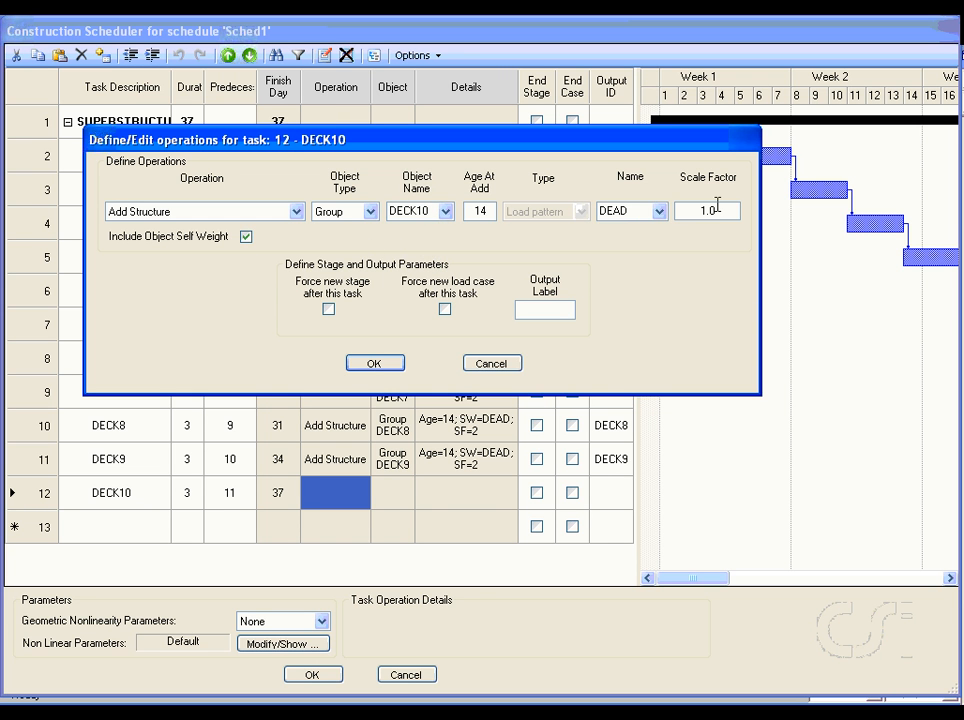
double_click(717, 209)
text(2)
click(376, 364)
click(612, 494)
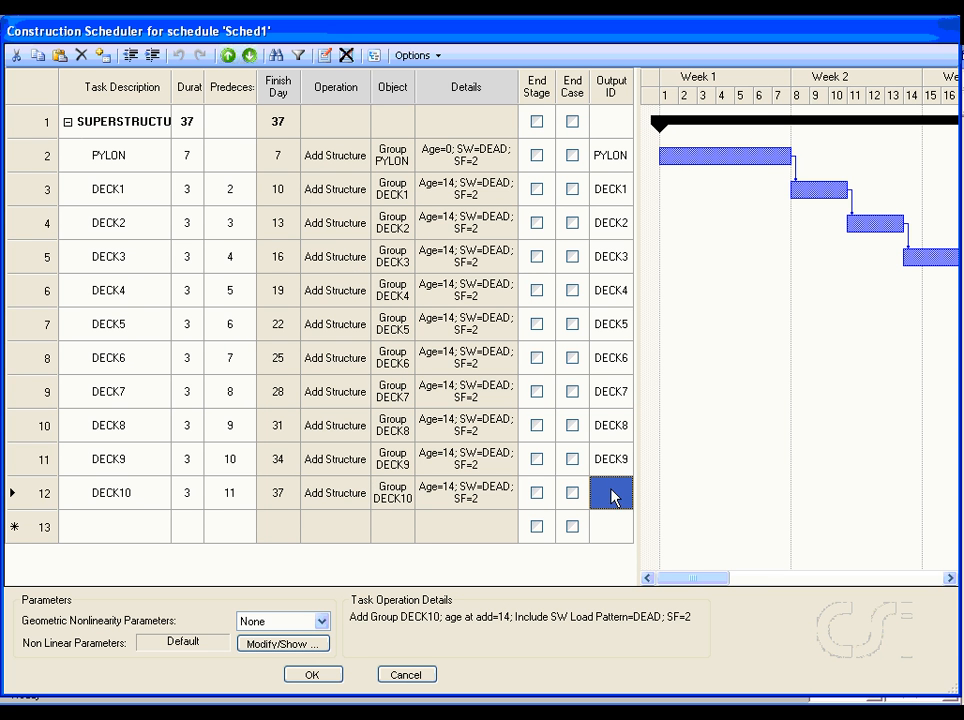
text(DECK10)
drag(700, 586, 673, 577)
- Add a task named POST BUILD below DECK10
click(97, 533)
text(POS)
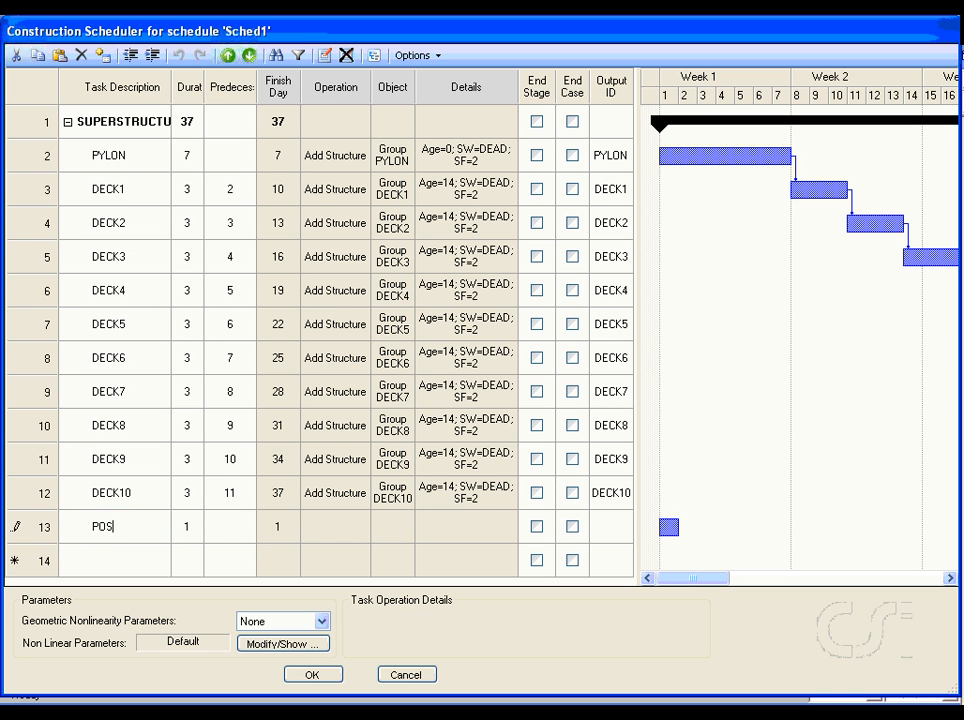
text(T BUILD)
- Add a task named TIME1 with a duration of 3 days and task 12 as its predecessor
click(109, 576)
text(TIM)
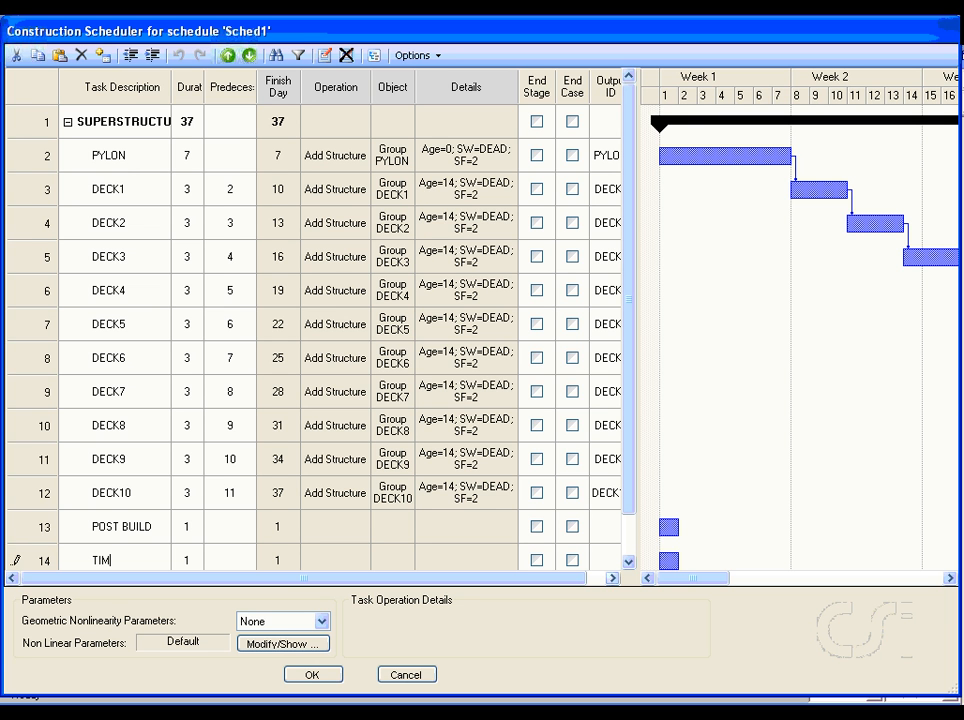
text(E1)
click(194, 562)
text(3)
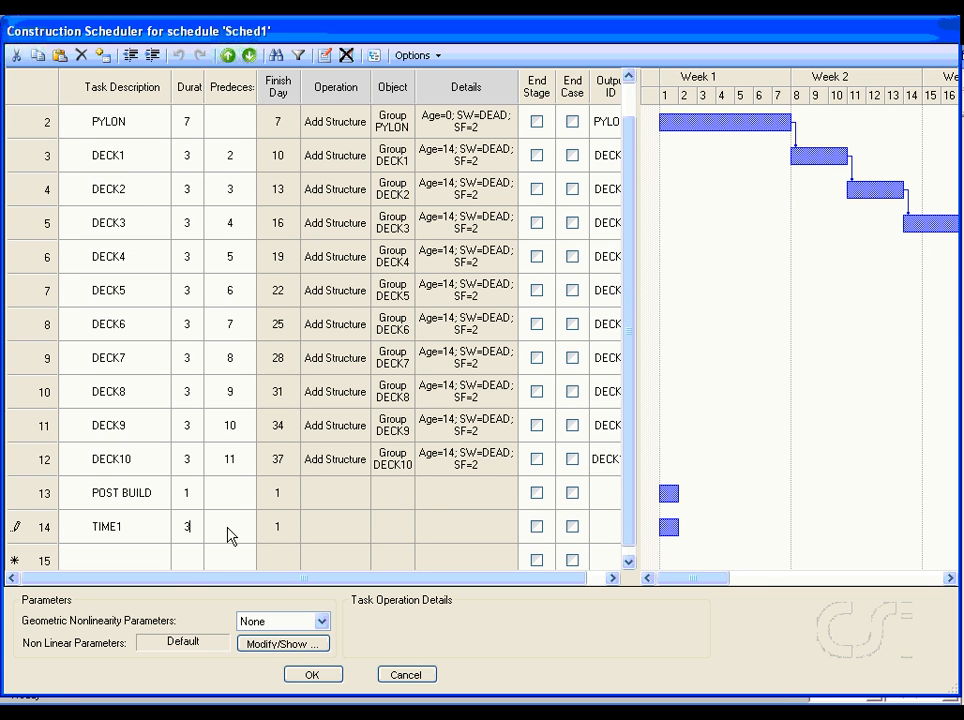
click(230, 535)
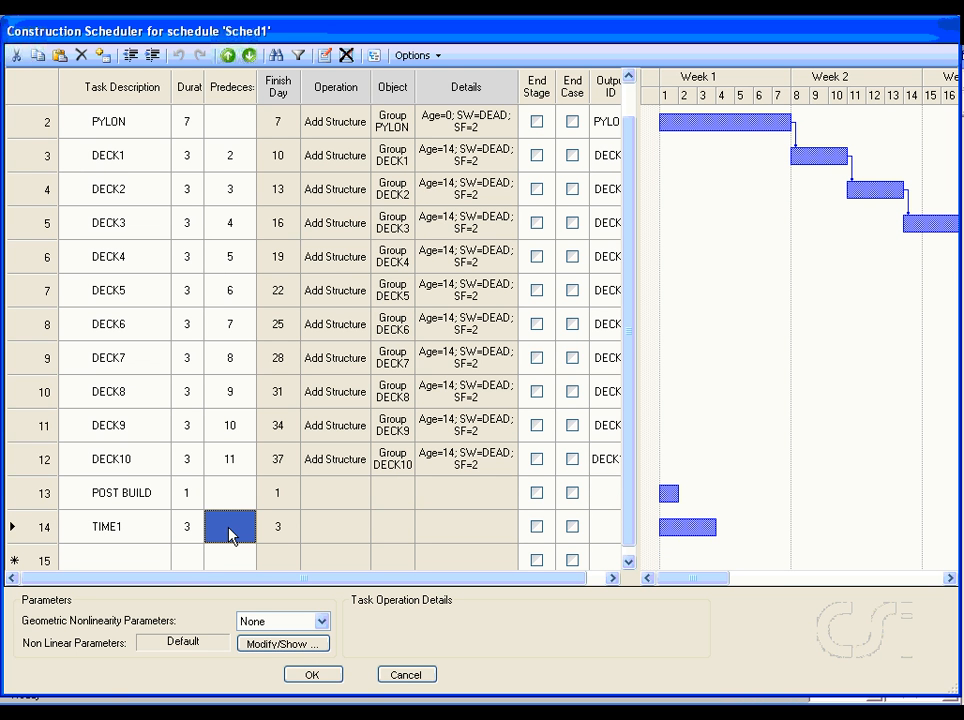
text(12)
- Set the TIME1 task's output ID to TIME1
click(590, 526)
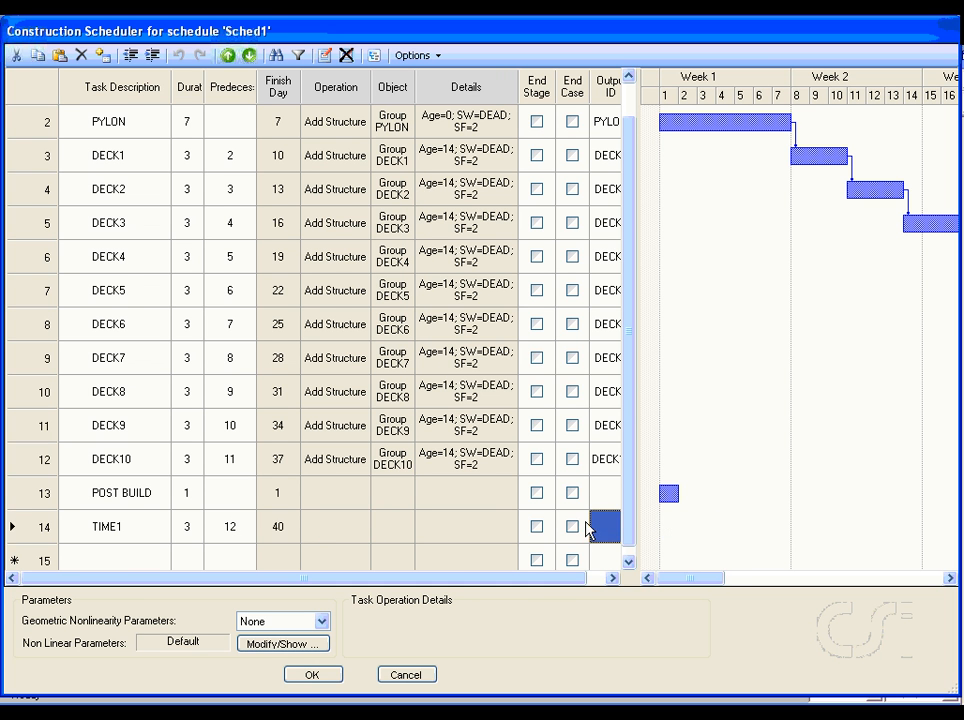
text(TIM)
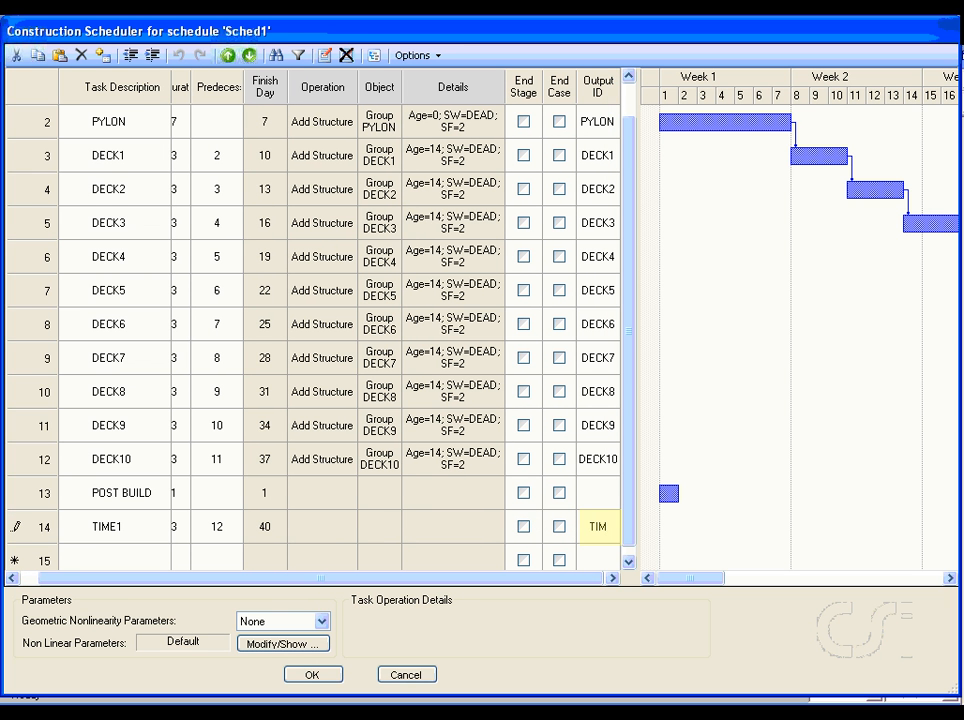
text(E1)
- Add a task named TIME2 below TIME1
click(118, 560)
text(TIME)
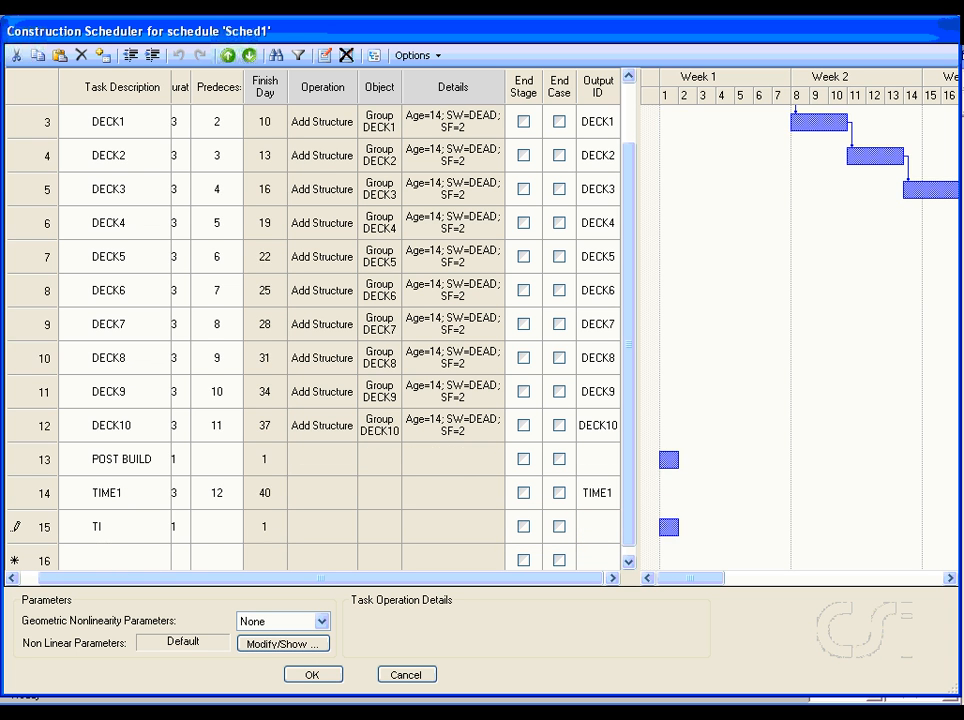
text(2)
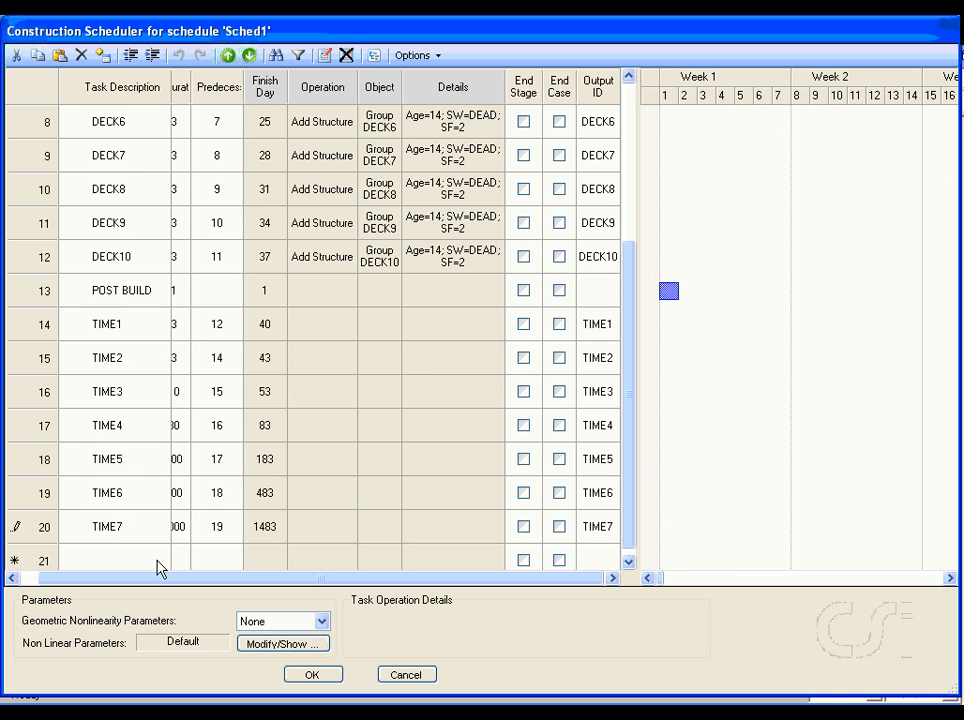
- Add a task named TIME8 with a duration of 3000 days, task 20 as its predecessor and TIME8 as its output ID
click(157, 565)
text(TIME8)
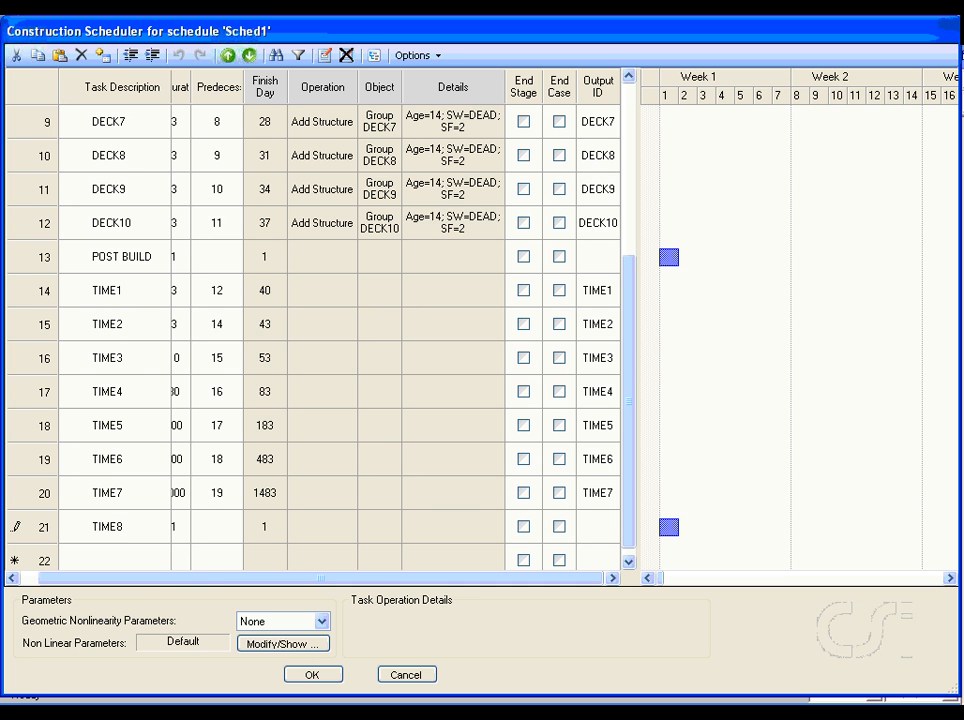
click(182, 540)
text(3000)
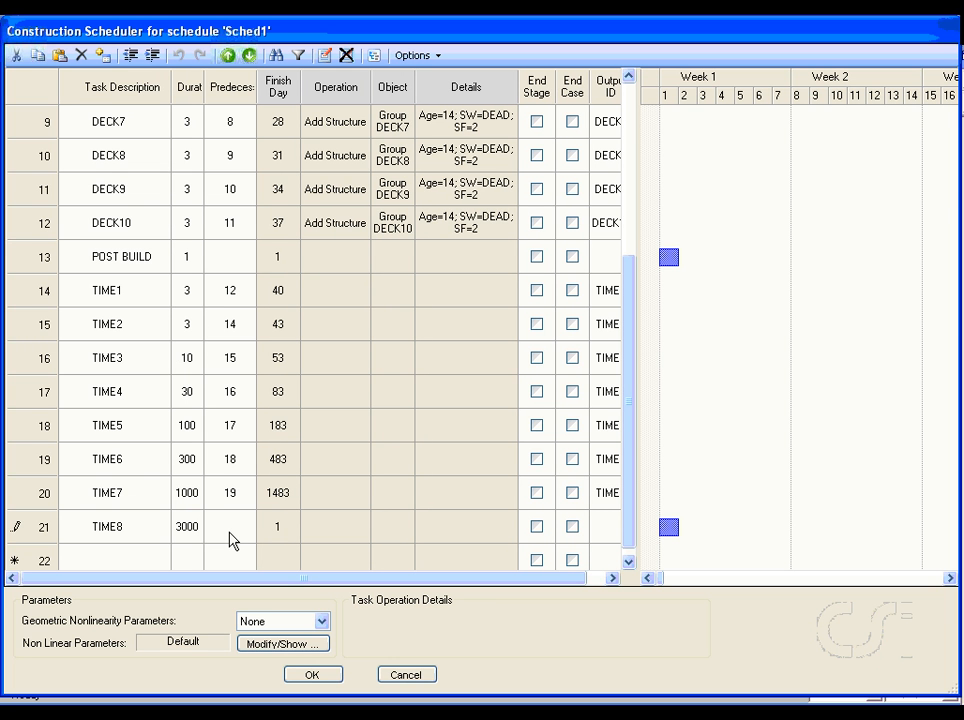
click(228, 530)
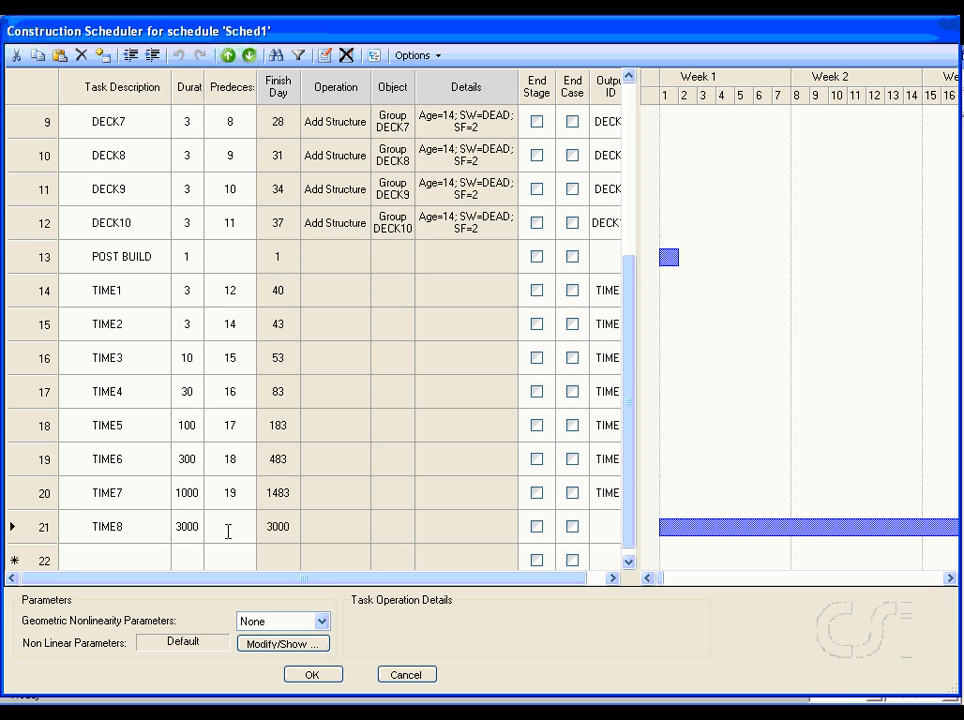
text(20)
key(Escape)
click(609, 531)
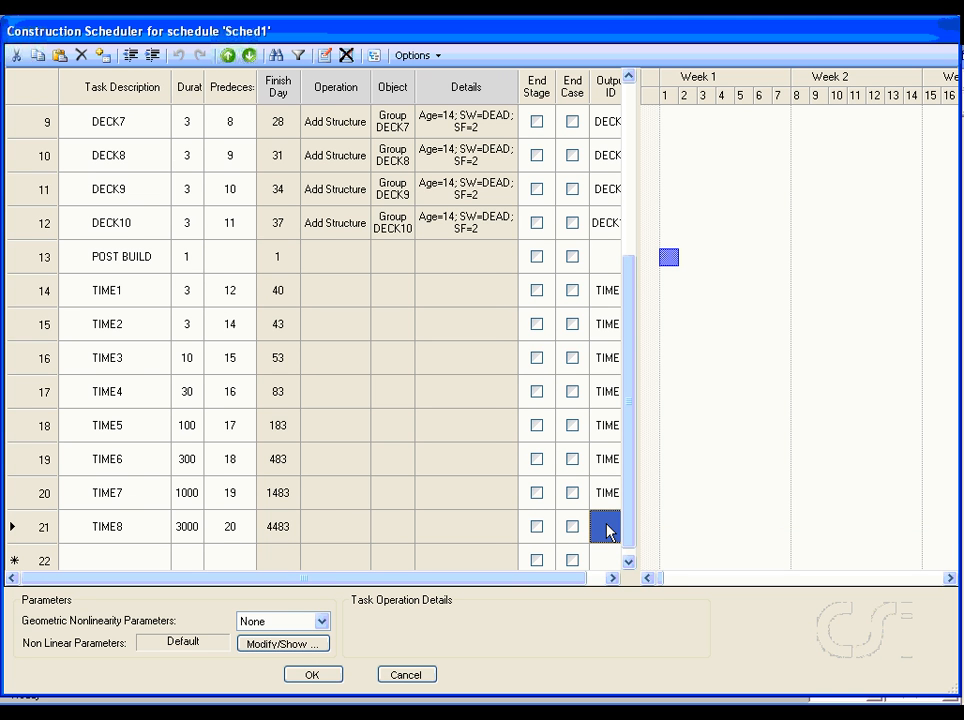
text(TIME8)
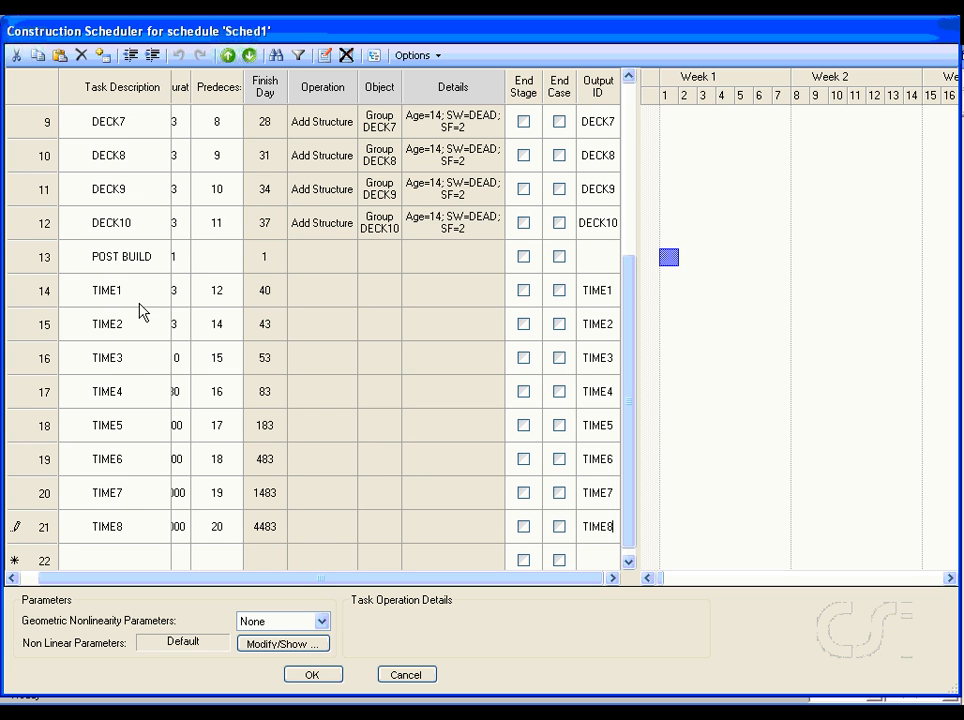
- Outdent the POST BUILD task into a summary task over TIME1 to TIME8 and look along the Gantt chart through to TIME8
click(100, 268)
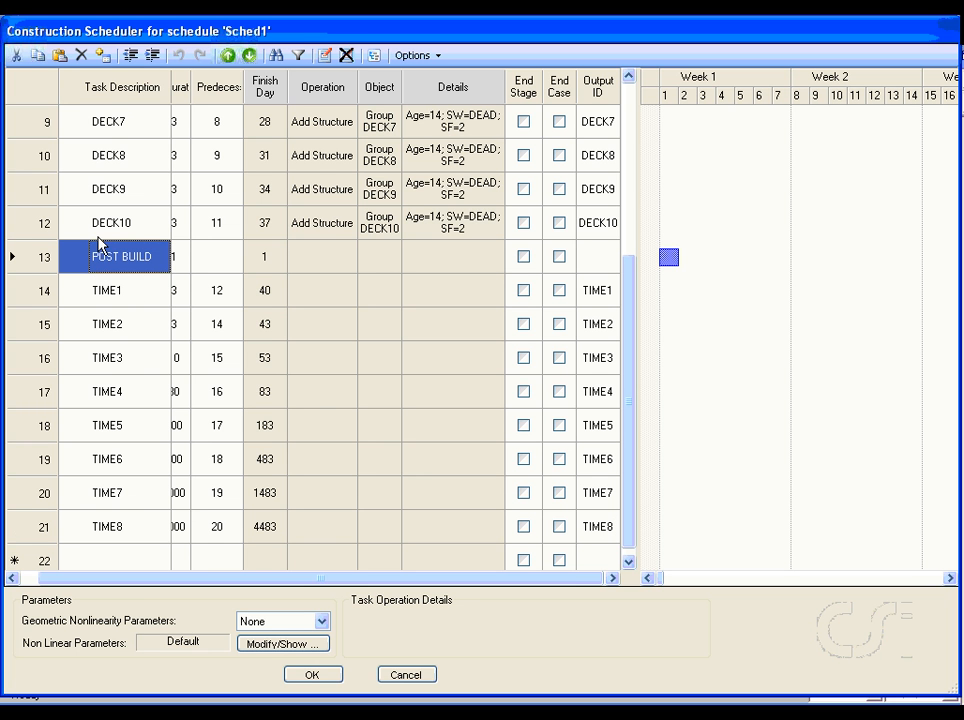
click(130, 57)
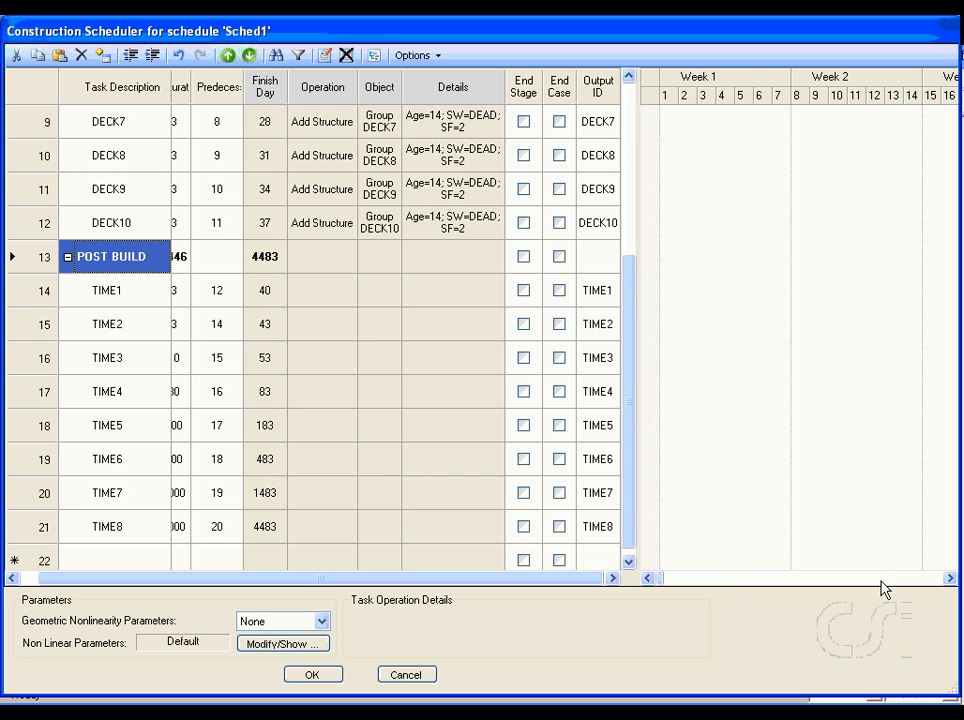
click(949, 578)
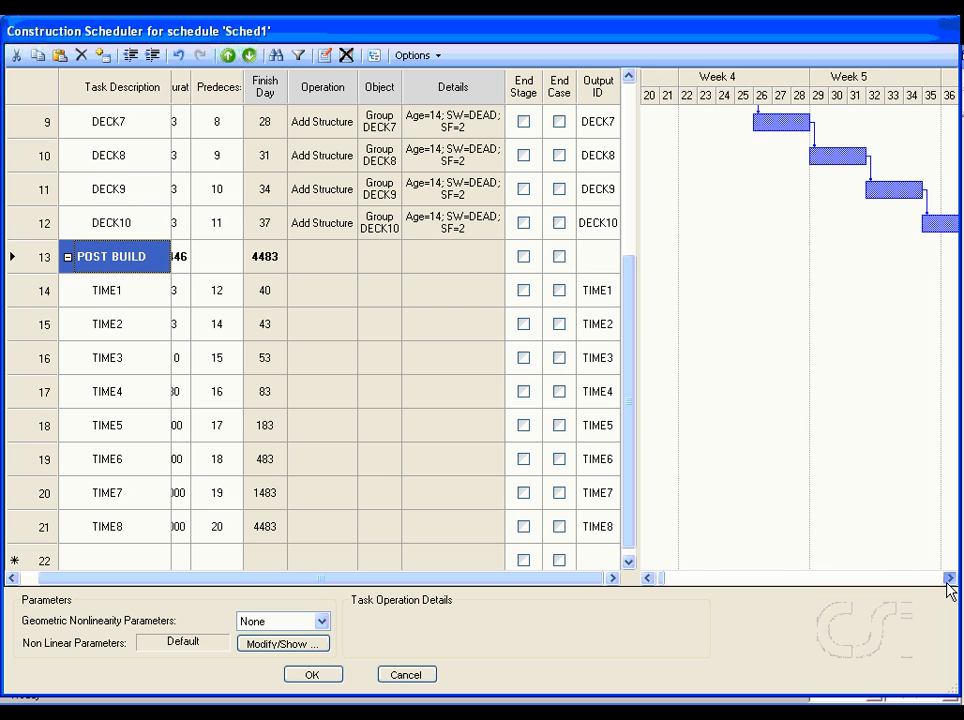
drag(949, 578, 949, 578)
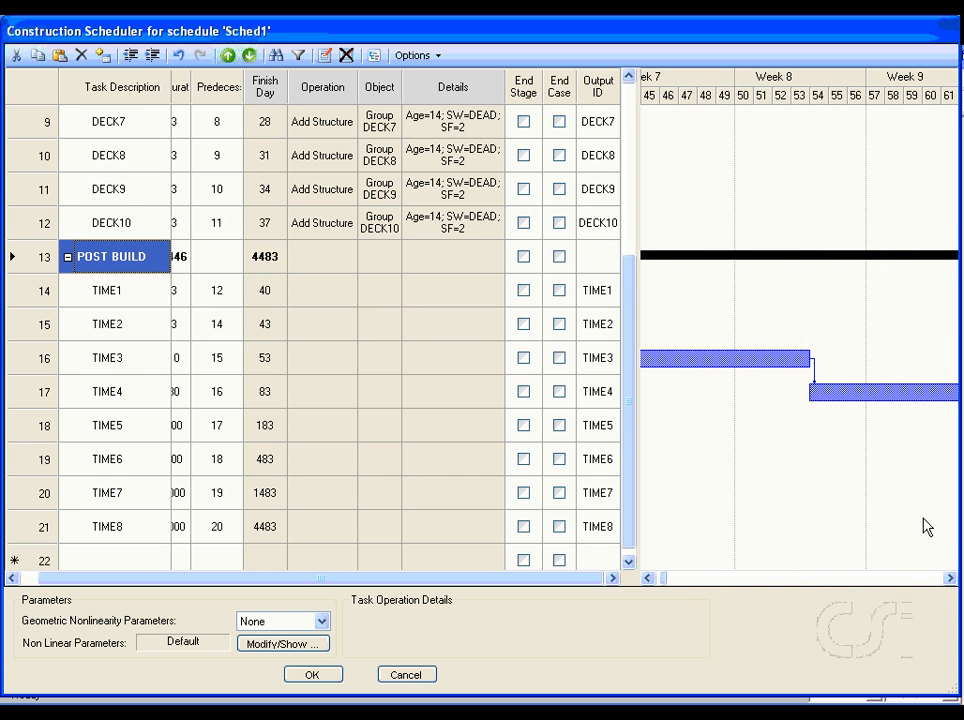
drag(949, 578, 949, 578)
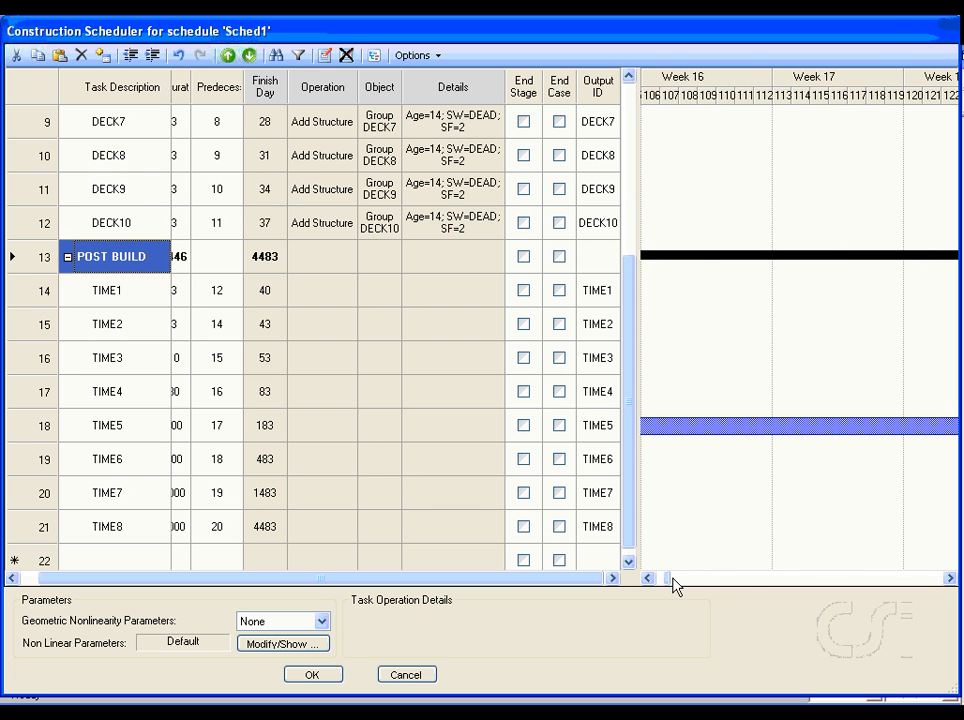
drag(668, 580, 938, 578)
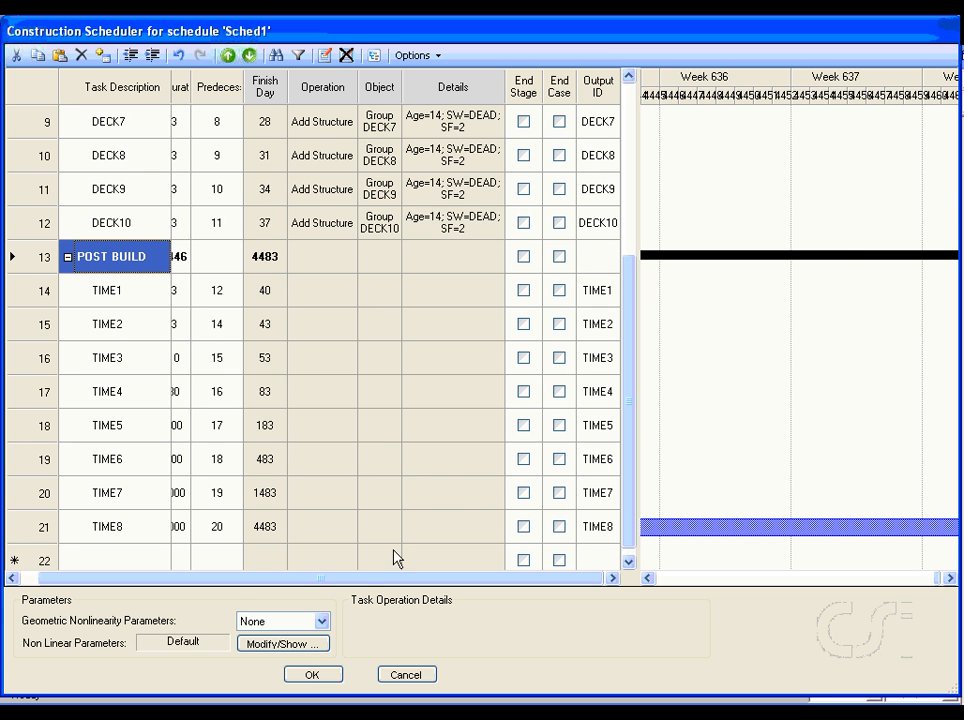
- Set the schedule's geometric nonlinearity to P-Delta and accept the nonlinear parameters with time dependent material properties included
click(322, 622)
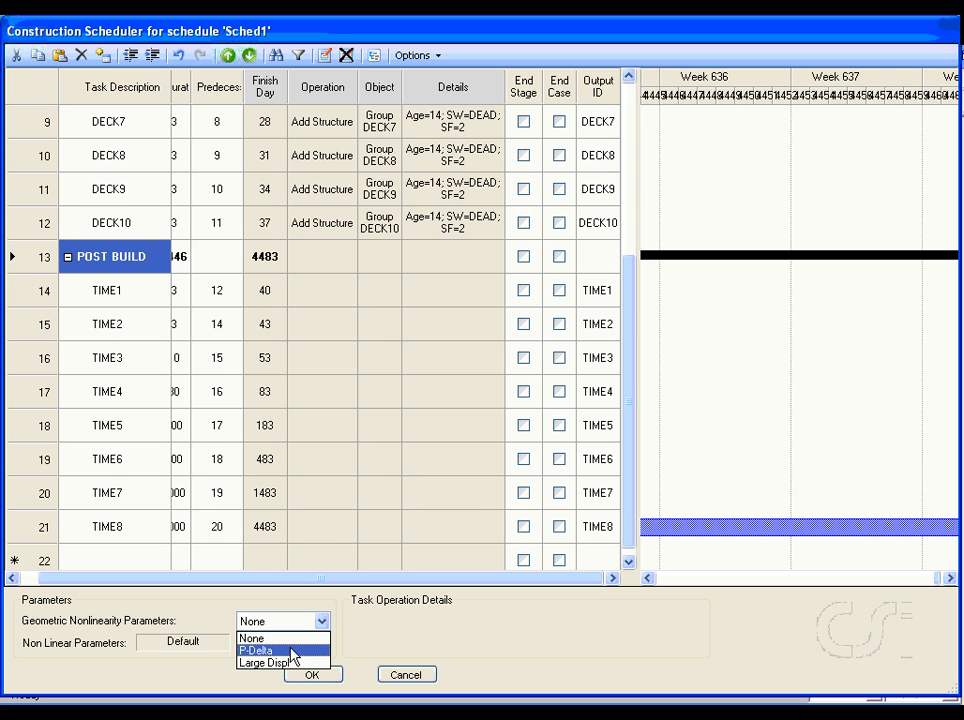
click(289, 649)
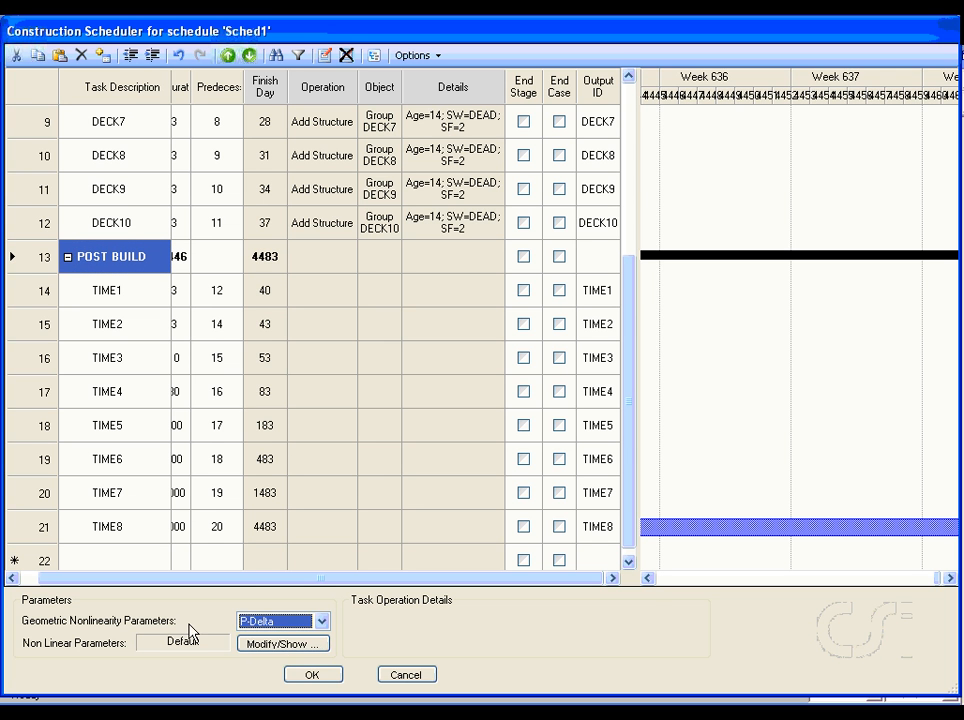
click(281, 646)
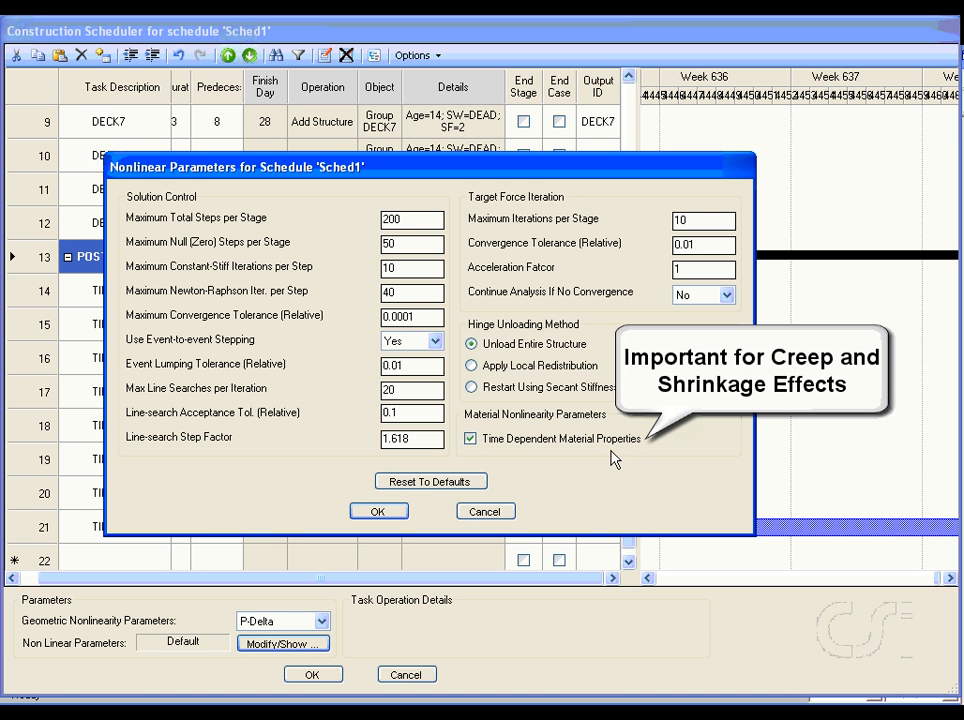
click(399, 512)
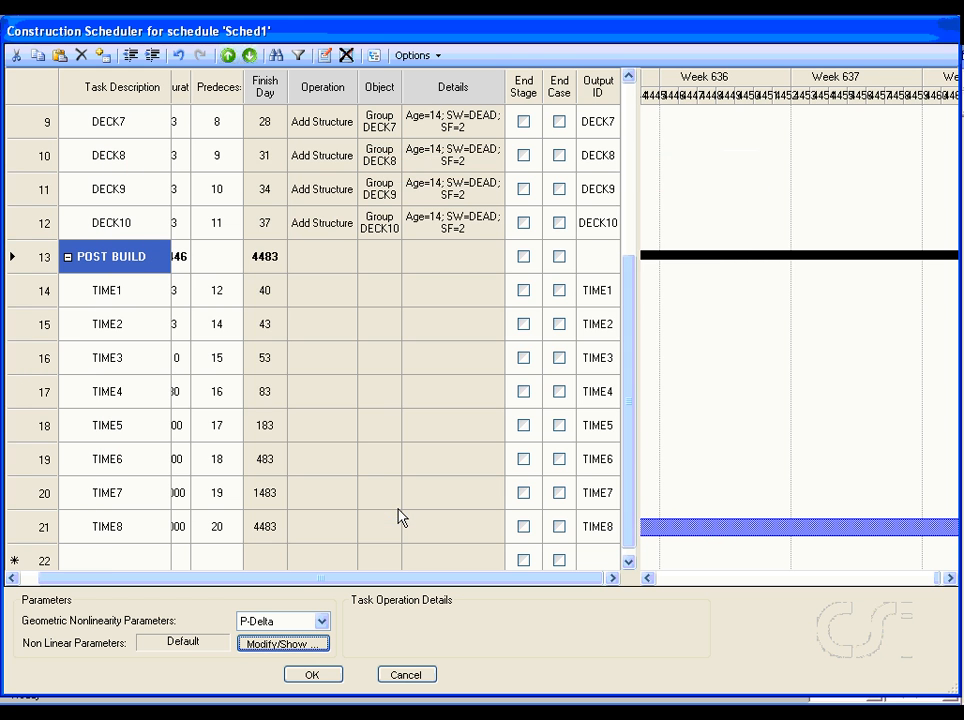
- Accept the Sched1 construction schedule and the schedules list, and dismiss the database import log
click(313, 676)
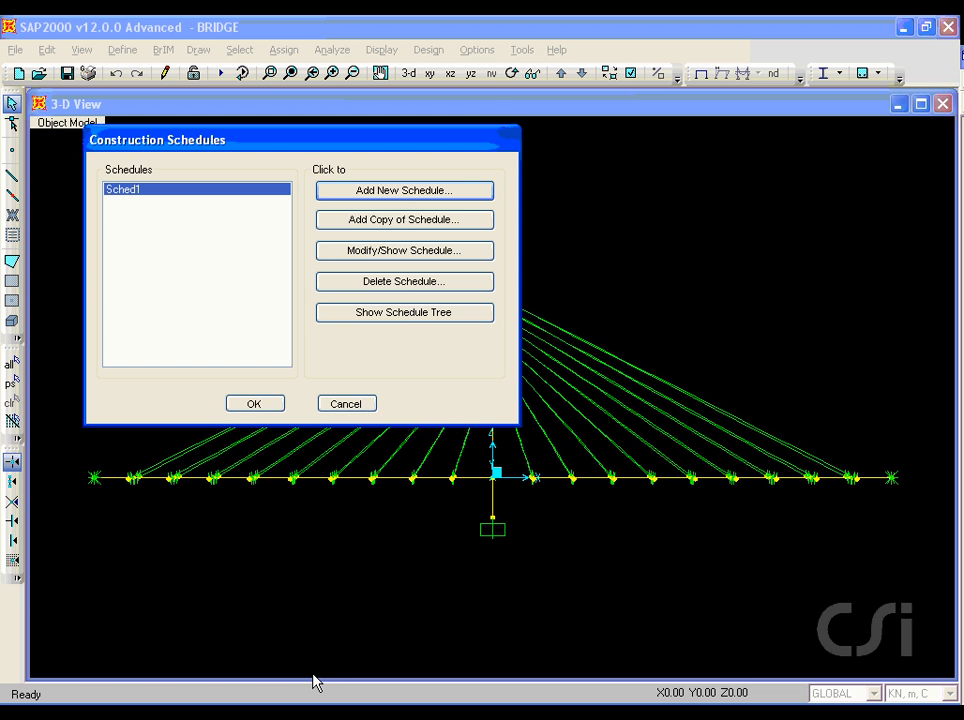
click(255, 404)
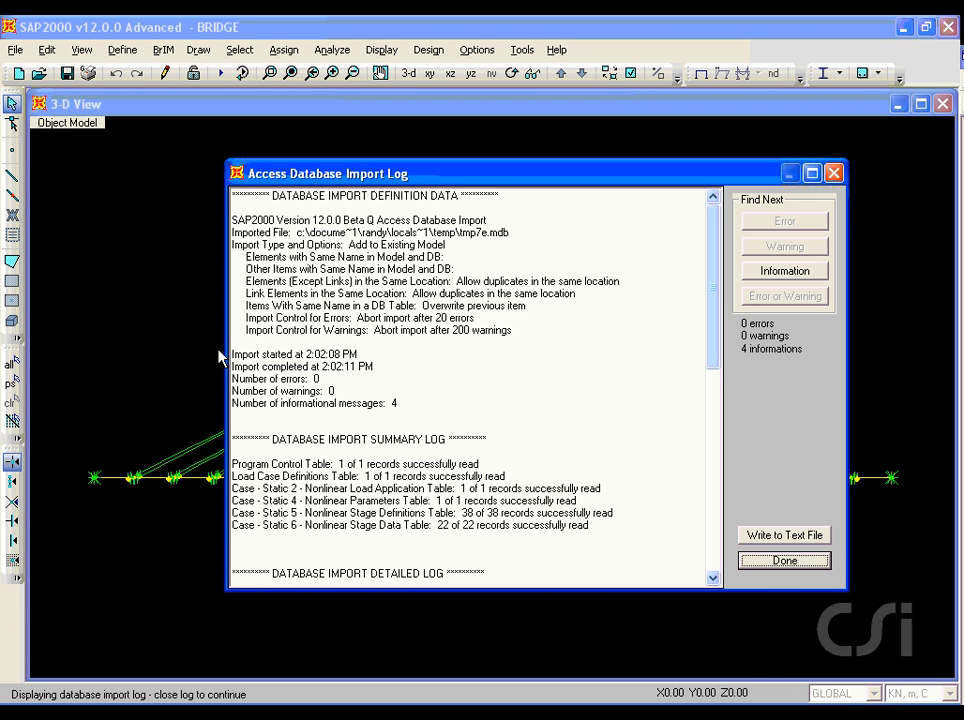
click(783, 563)
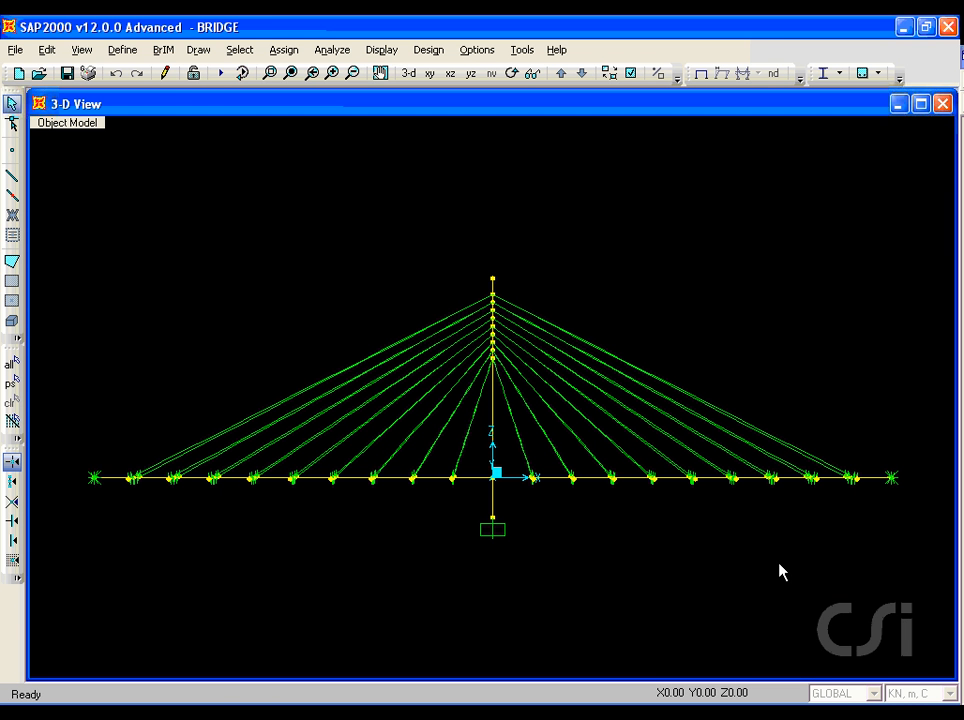
- Add a copy of the Sched1-ZERO load case and name it BRIDGE
click(124, 52)
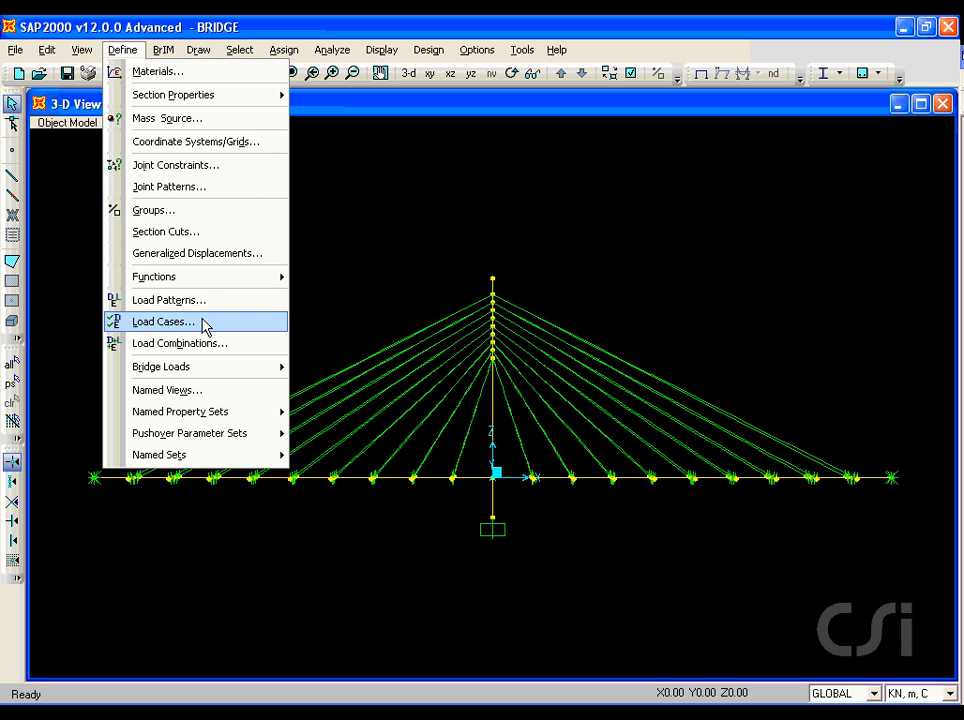
click(205, 324)
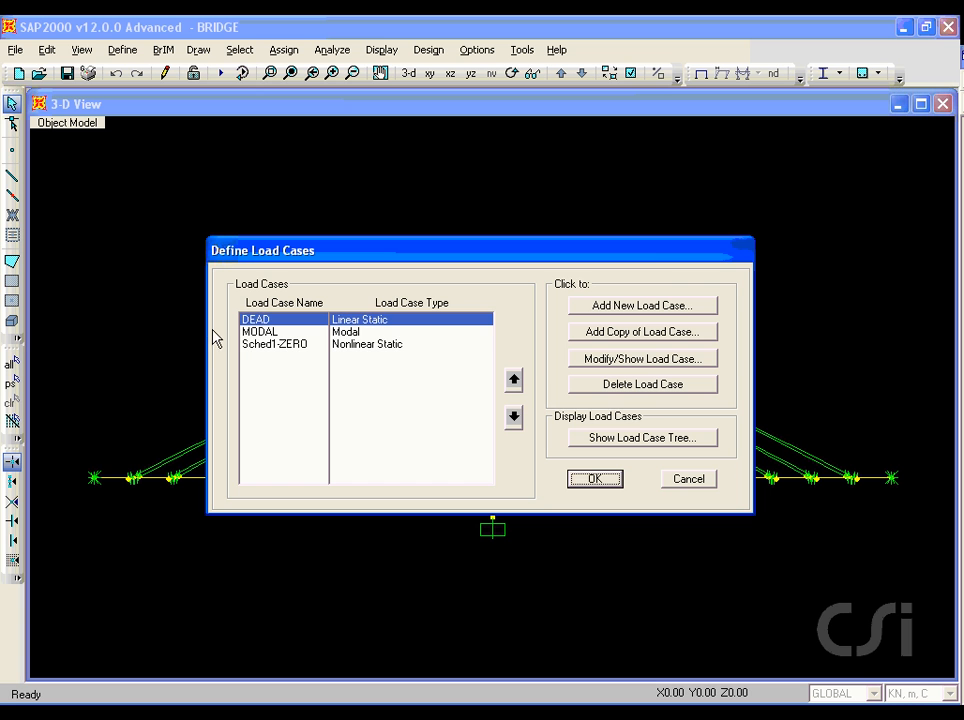
click(247, 344)
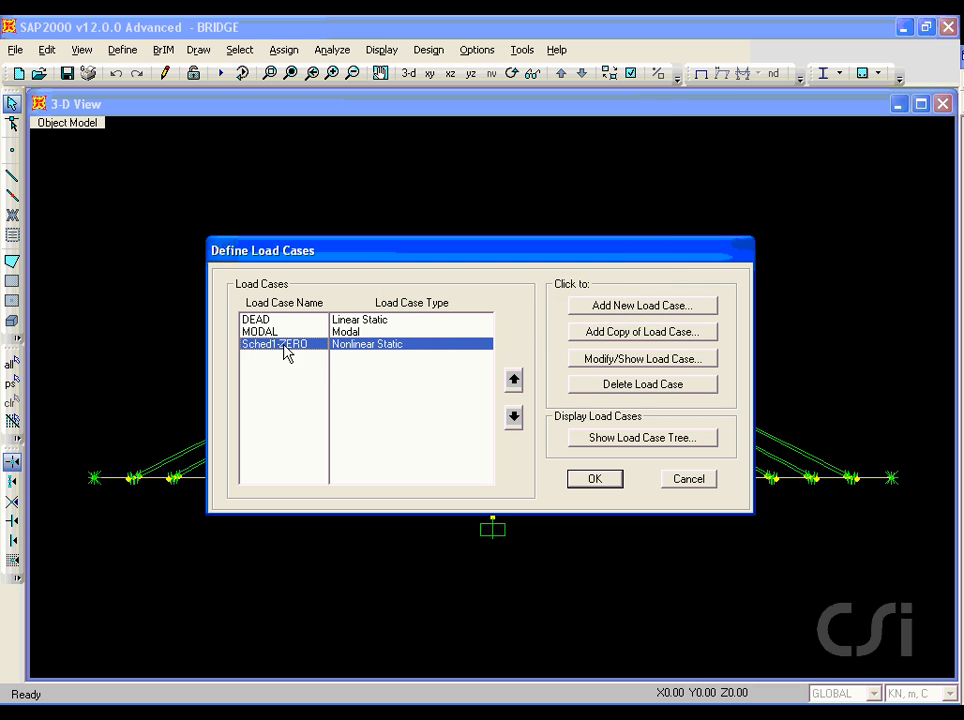
click(652, 340)
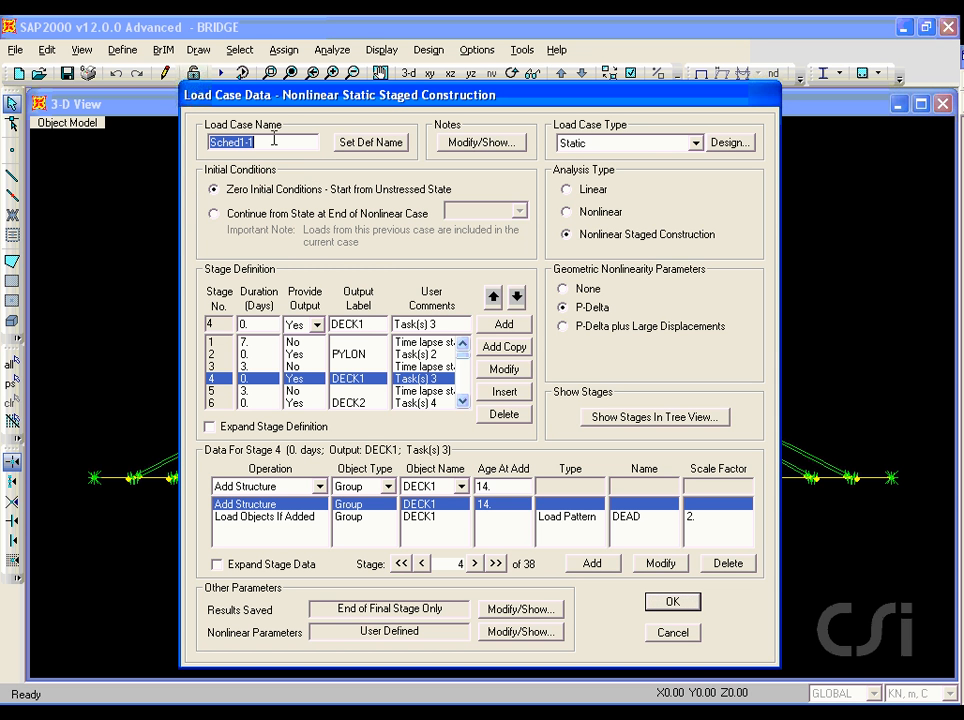
text(BRIDGE)
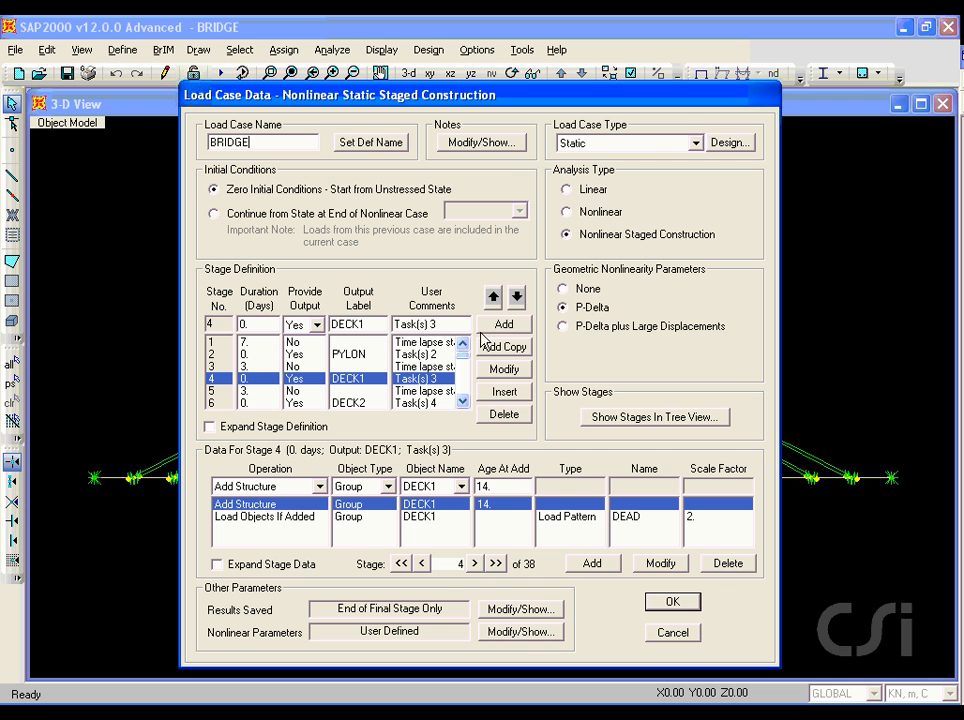
- Check stages 1 and 2, and save BRIDGE results two or more times in each stage with at least 5 steps for time dependent items
click(302, 343)
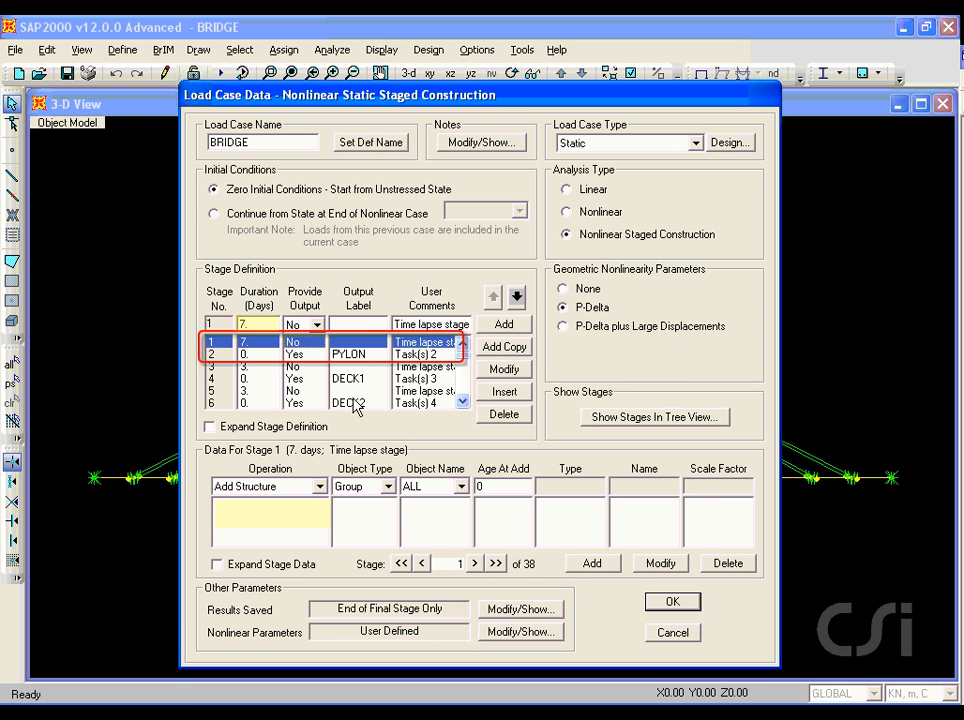
click(353, 355)
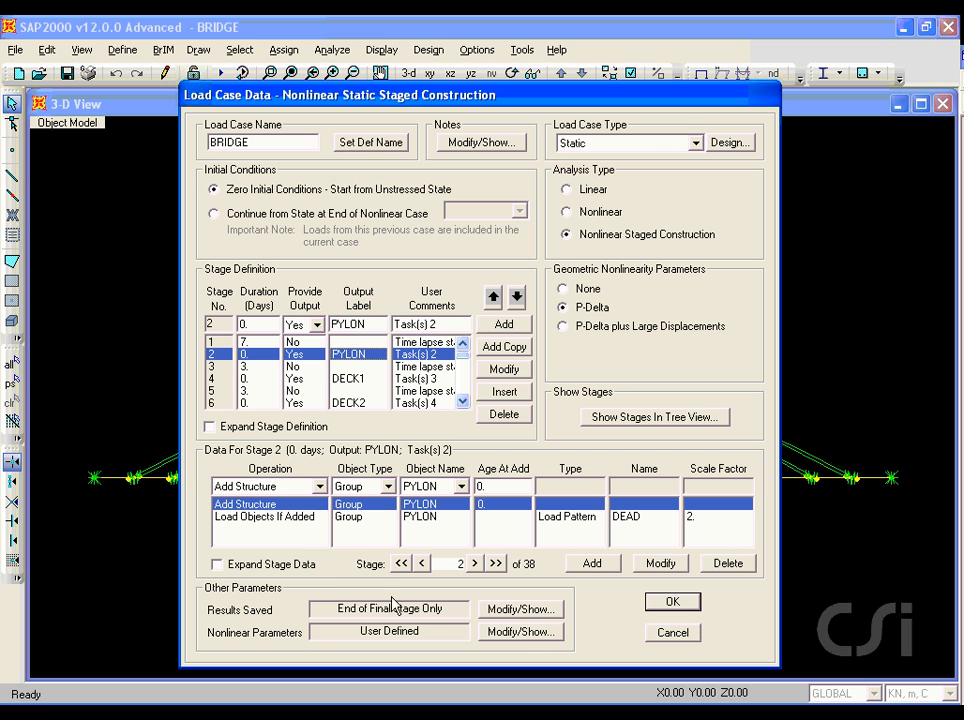
click(520, 610)
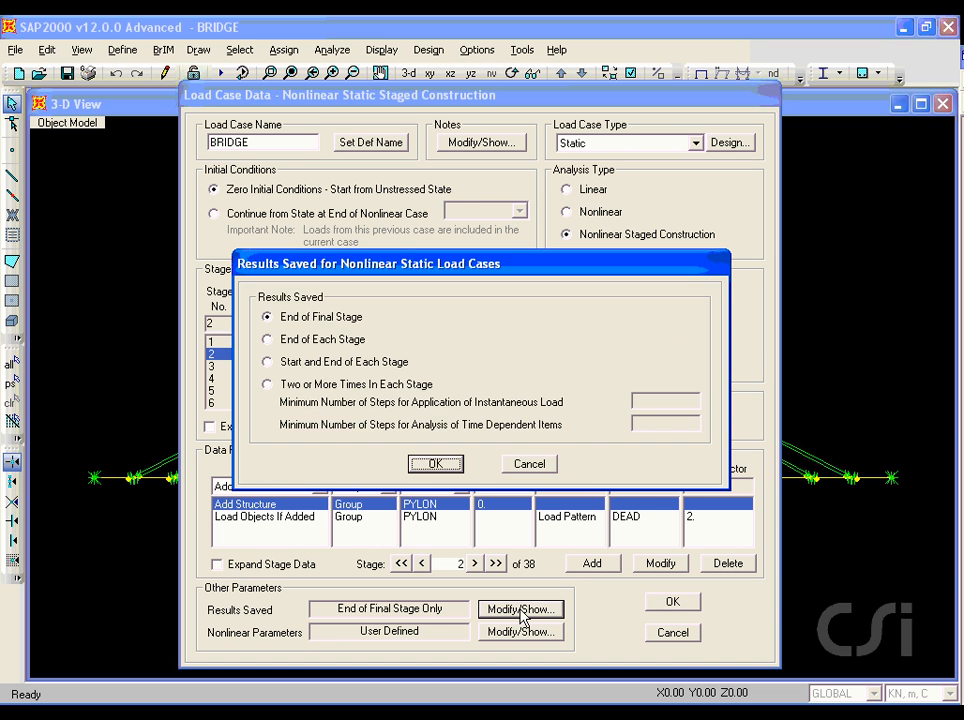
click(267, 385)
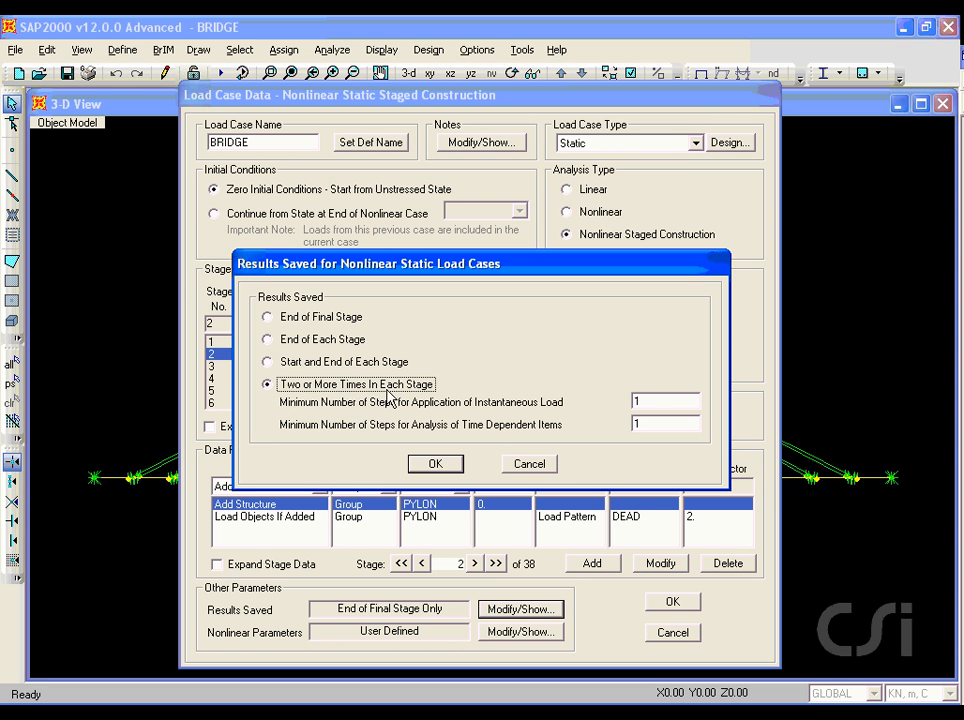
double_click(645, 424)
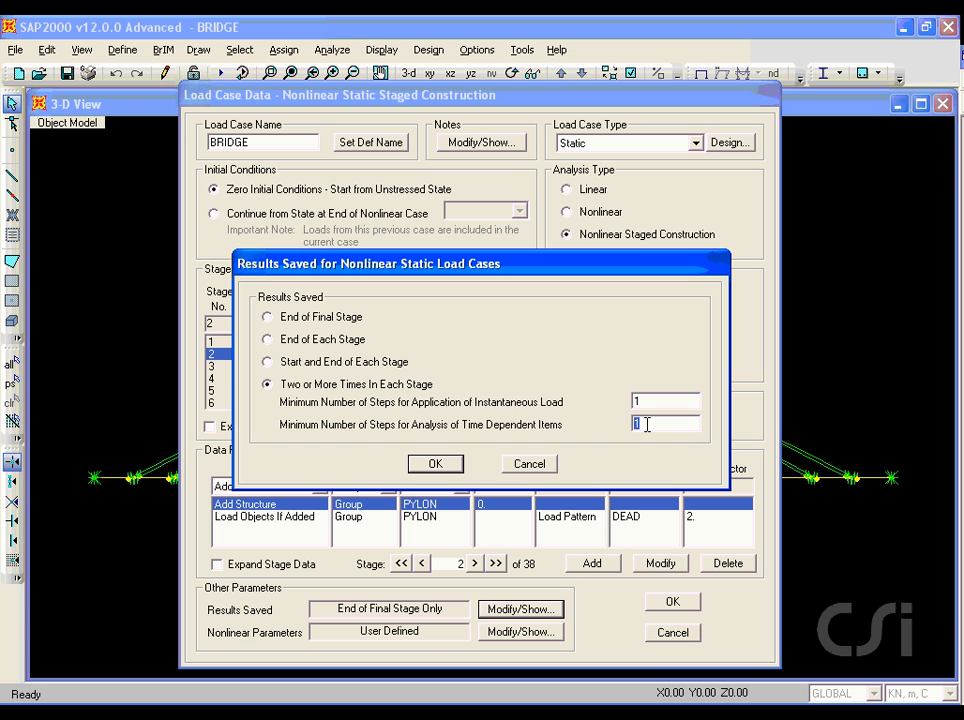
text(5)
click(437, 465)
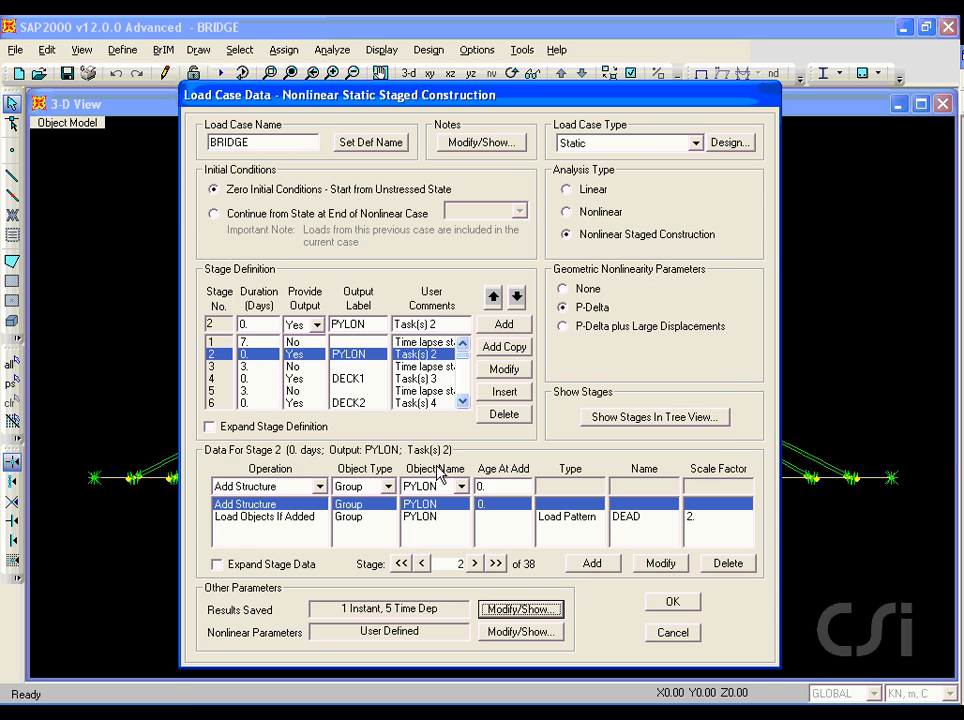
click(672, 603)
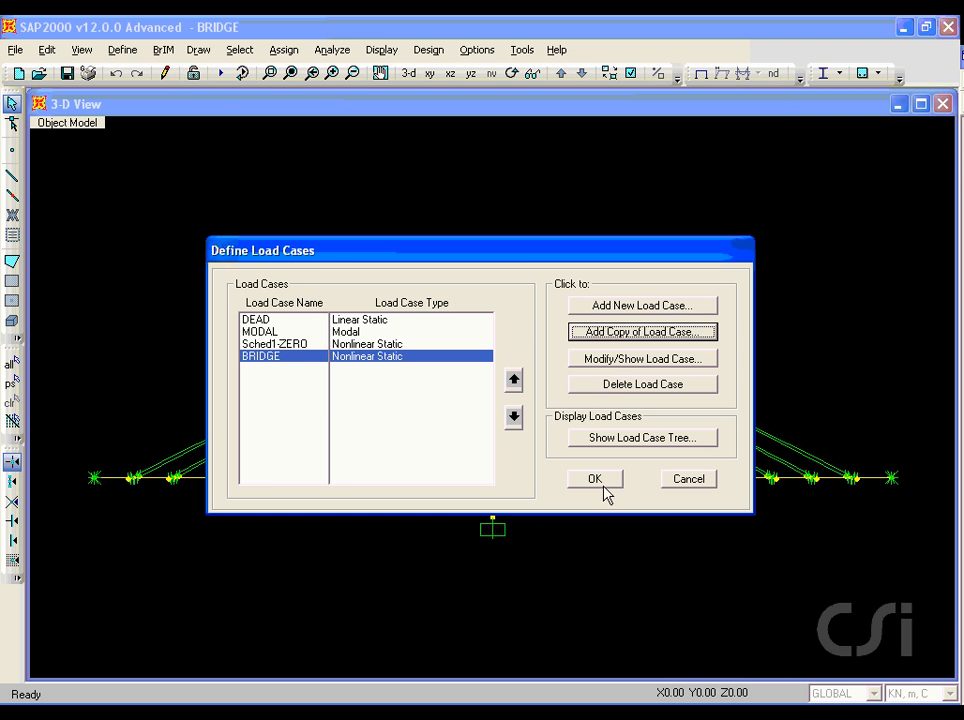
click(595, 479)
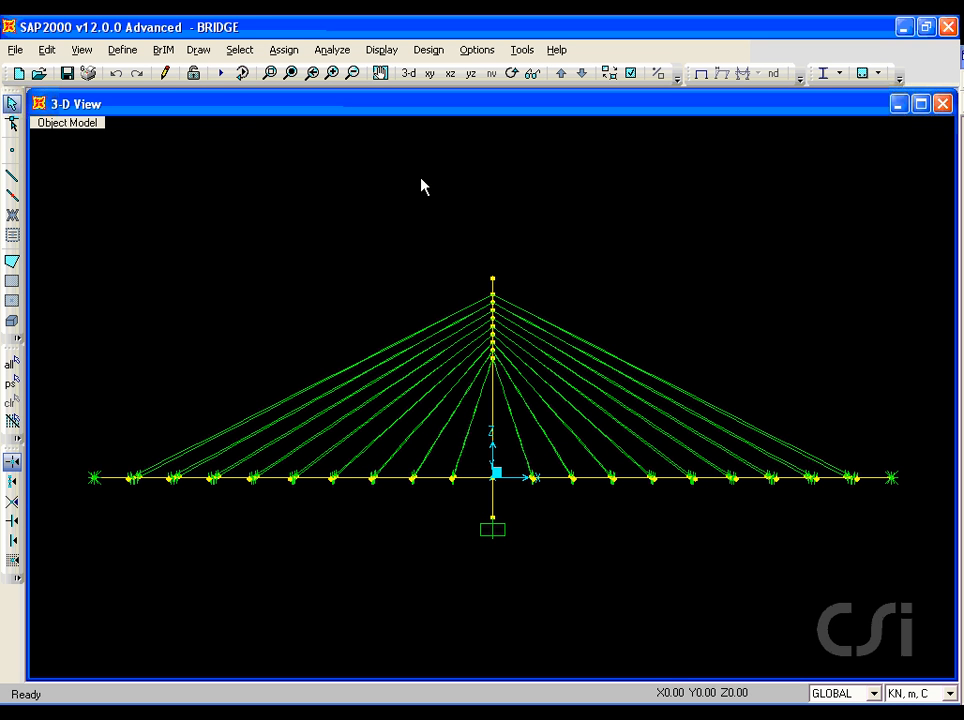
- Exclude DEAD, MODAL and Sched1-ZERO from the run, then run the analysis for the BRIDGE case and dismiss the completion report
click(221, 76)
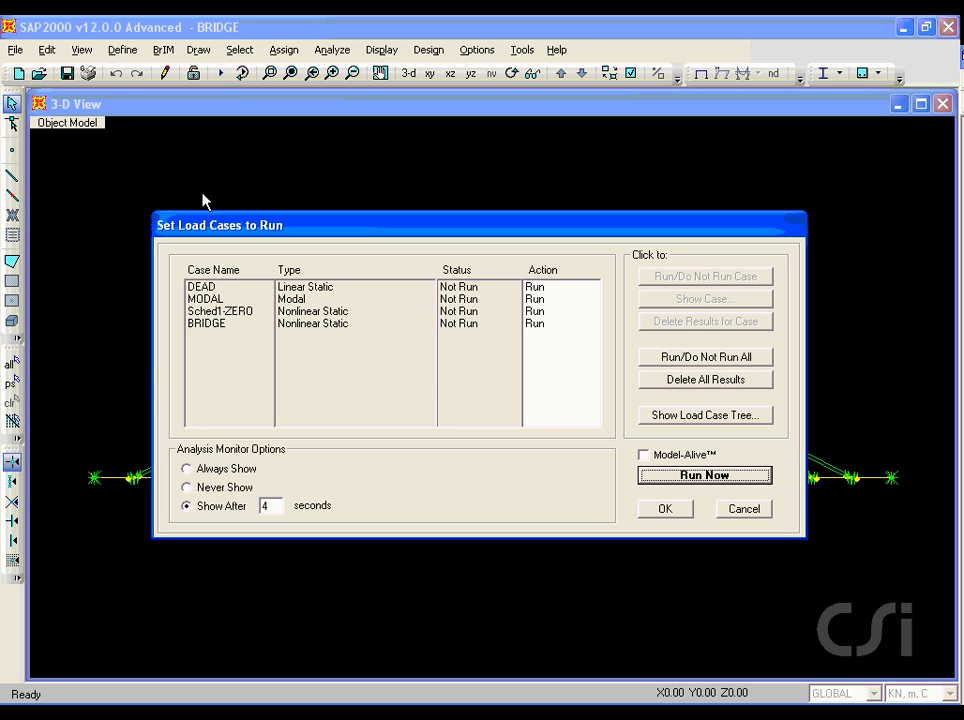
click(199, 289)
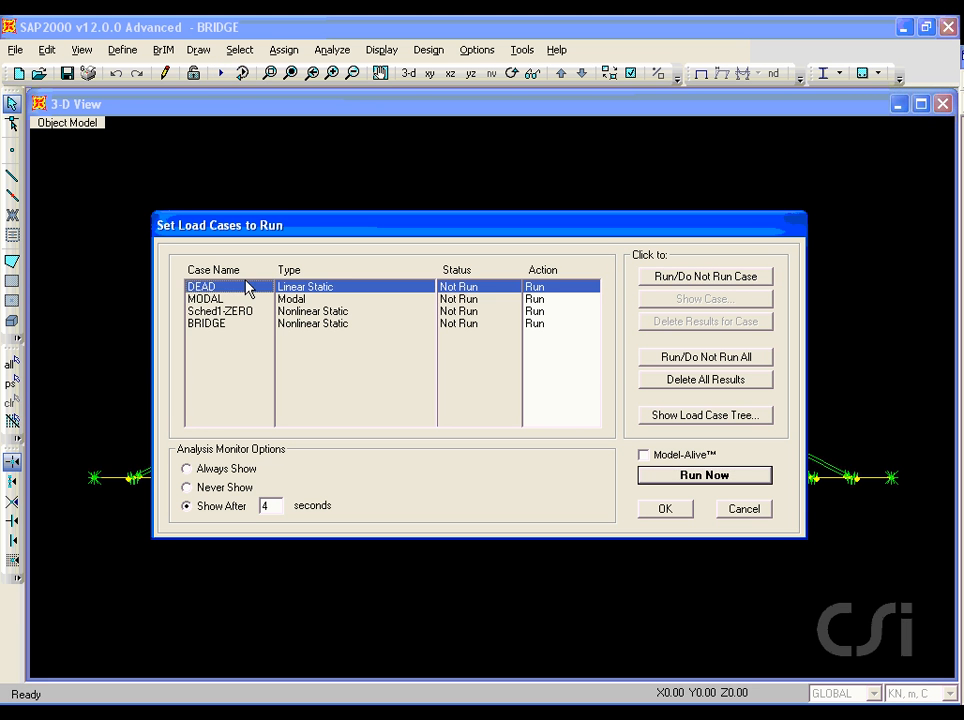
click(676, 279)
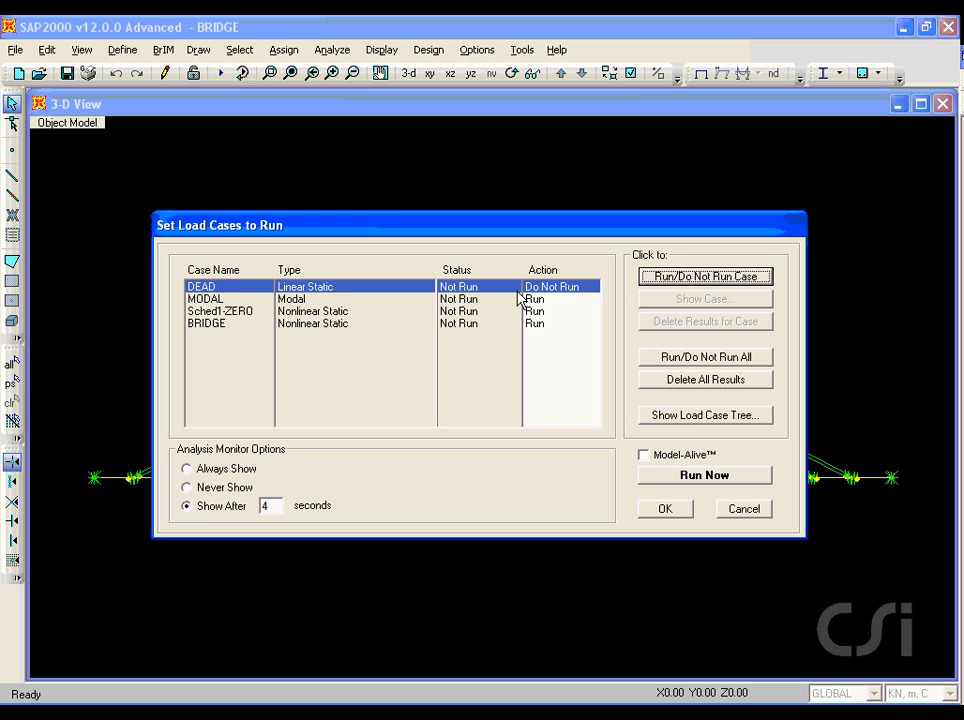
click(207, 302)
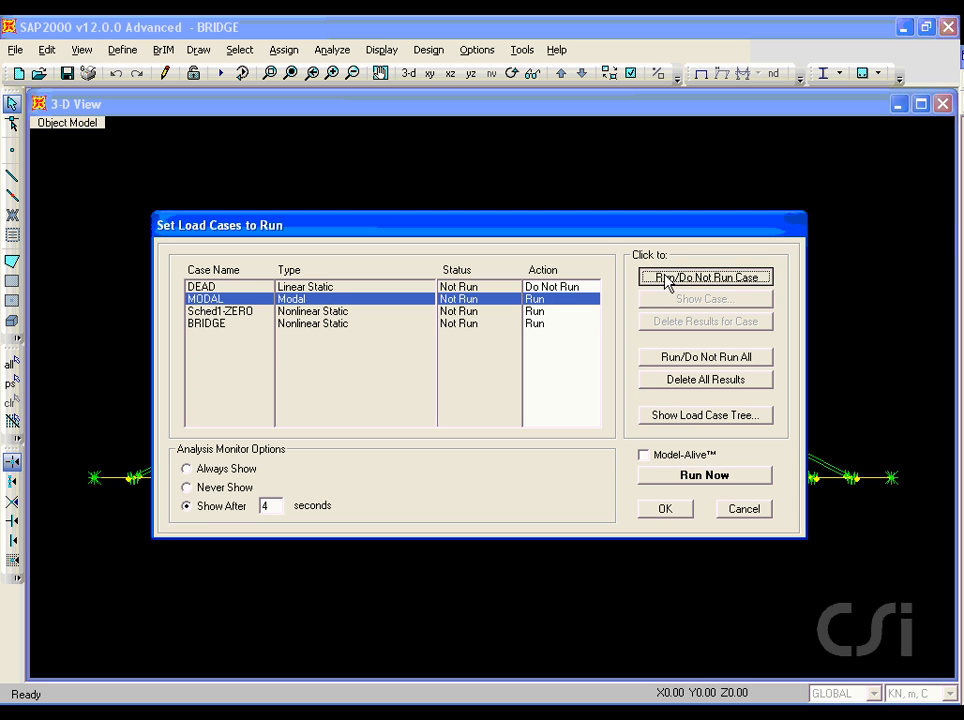
click(667, 277)
click(232, 313)
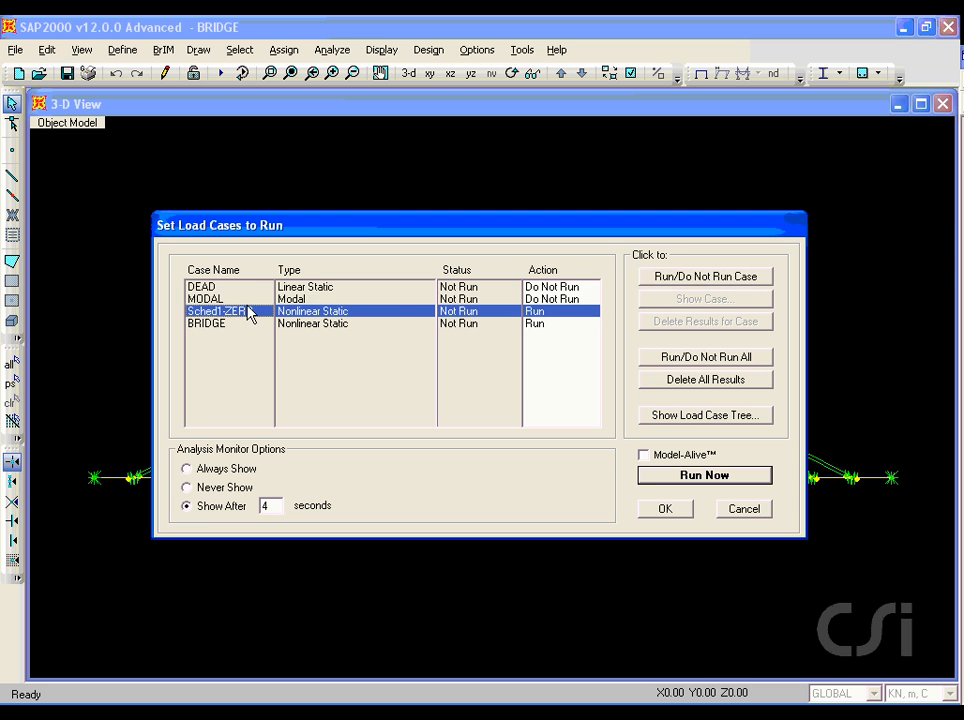
click(682, 279)
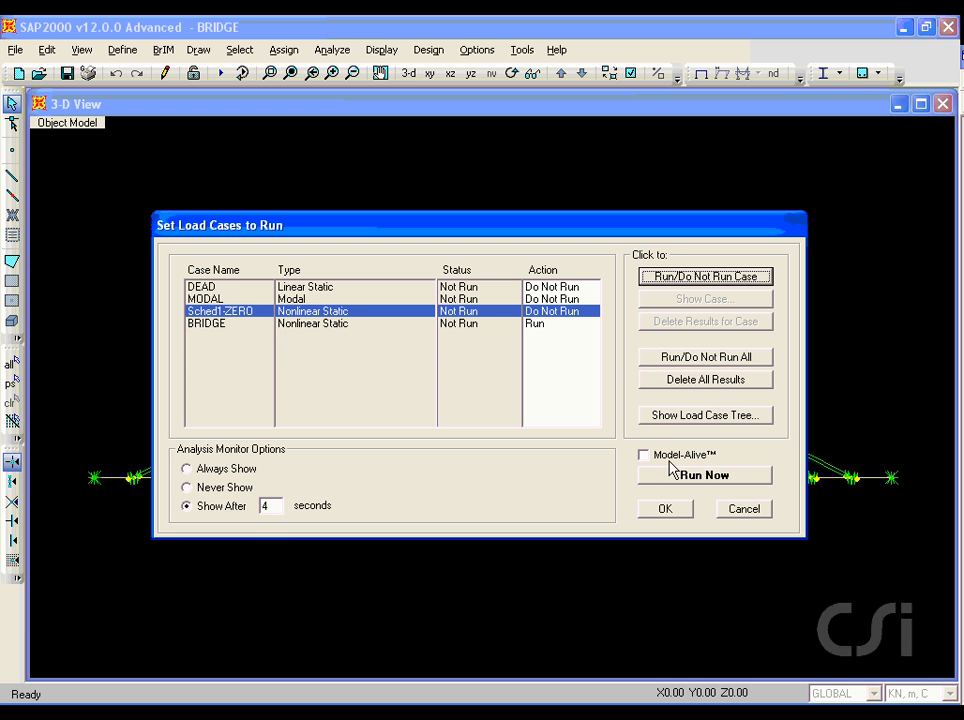
click(705, 476)
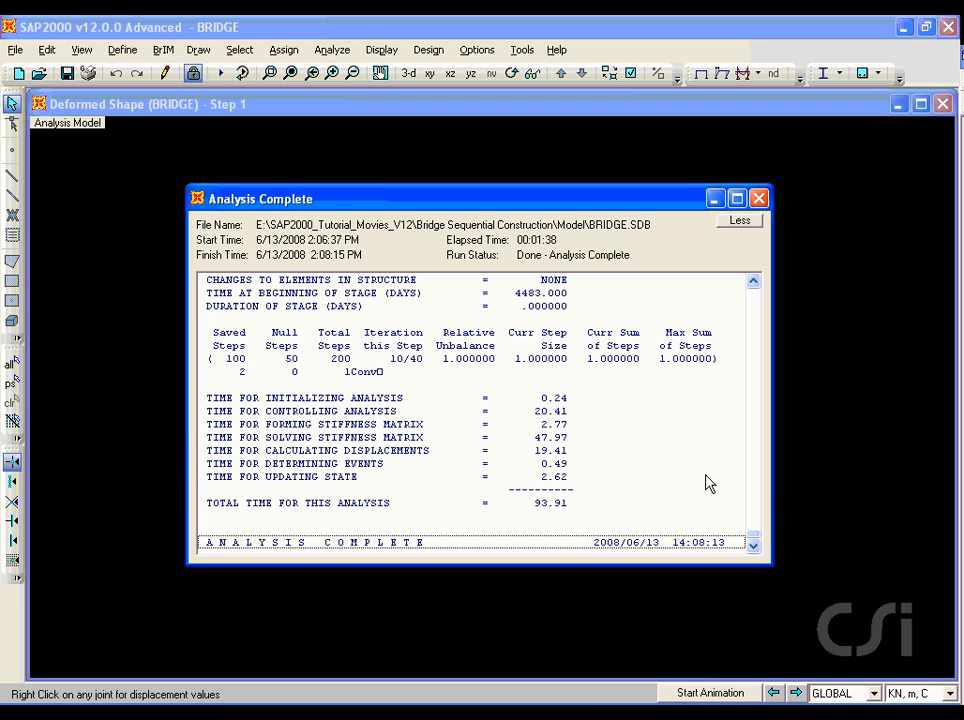
click(759, 199)
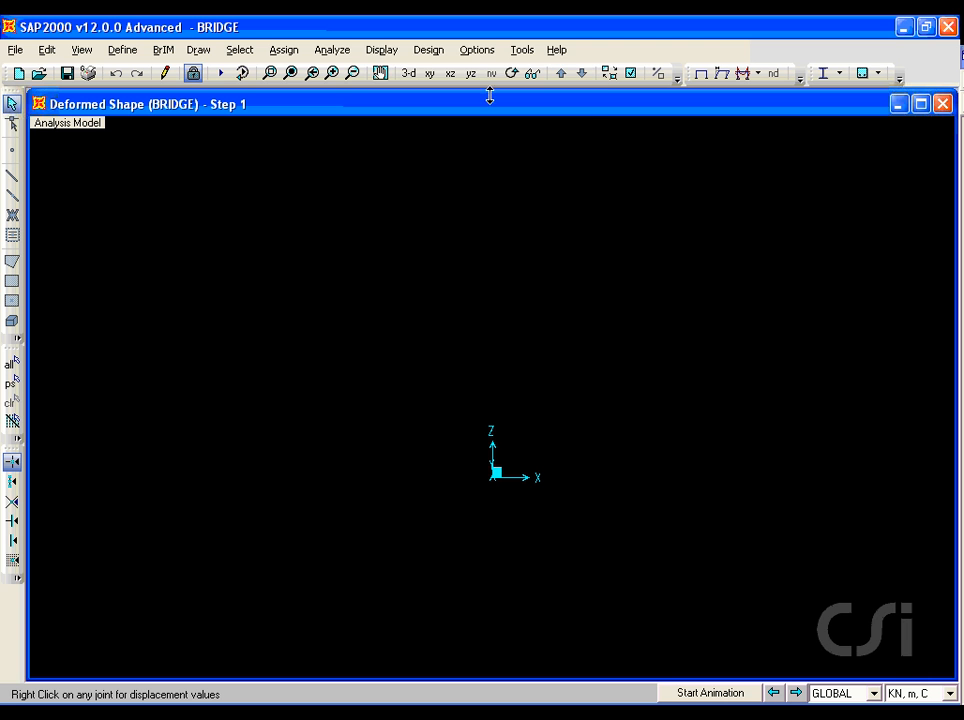
- Show the filled Moment 3-3 diagram of the frames for the BRIDGE case at step 60
click(385, 52)
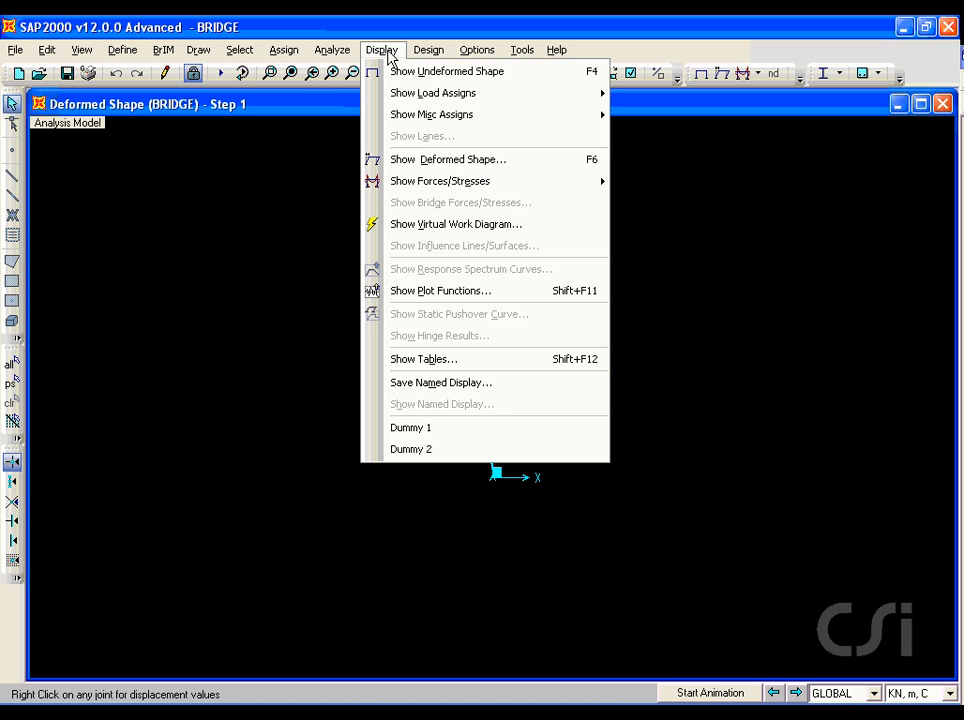
mouse_move(379, 181)
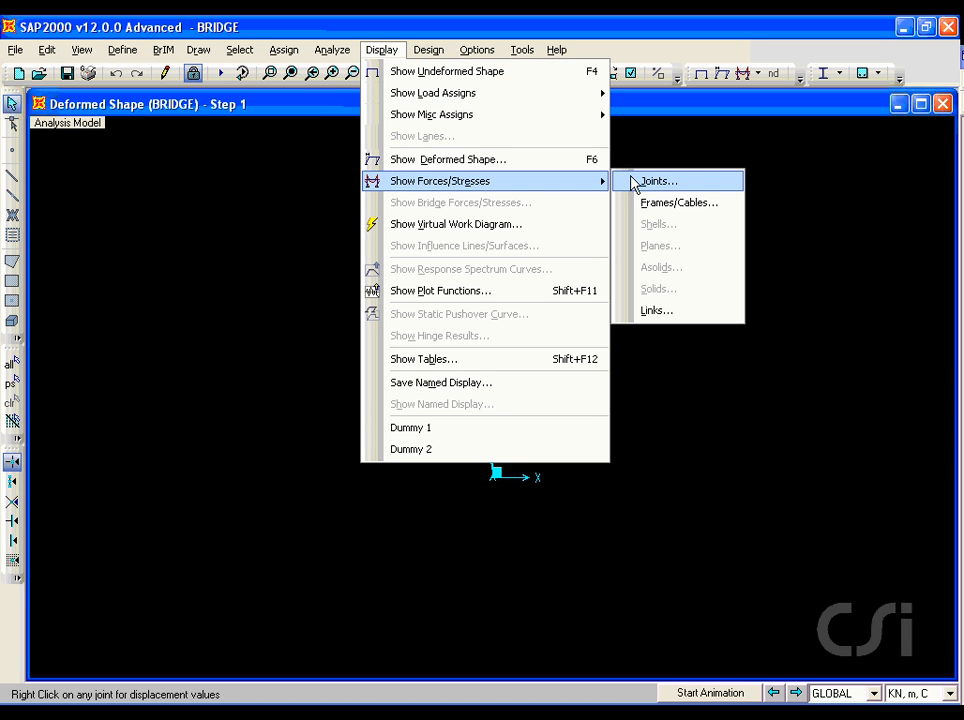
click(646, 204)
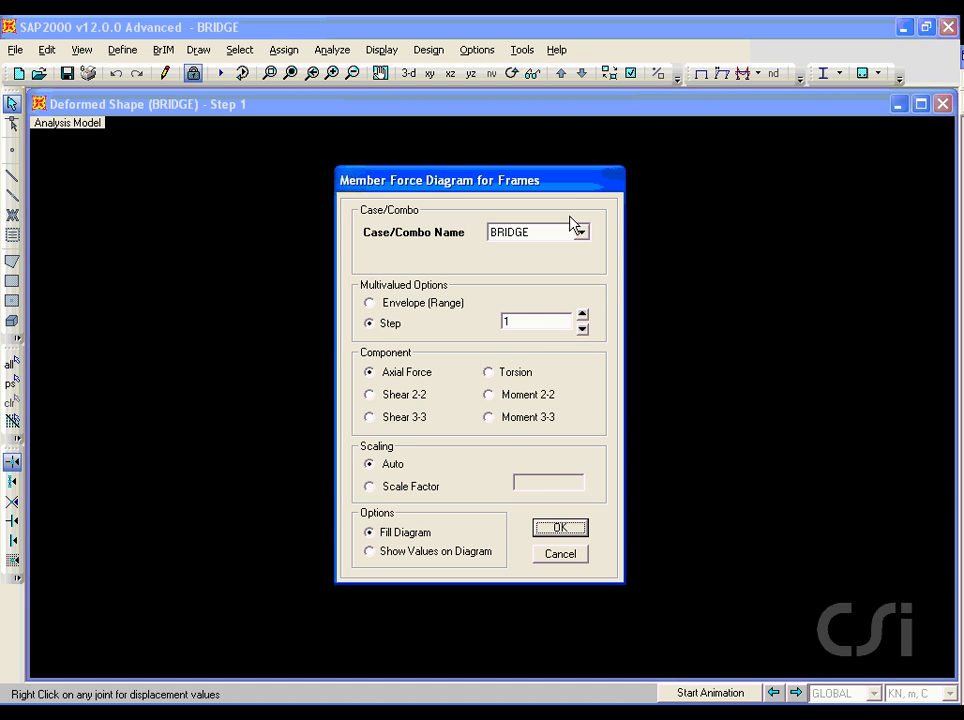
double_click(541, 318)
text(60)
click(488, 418)
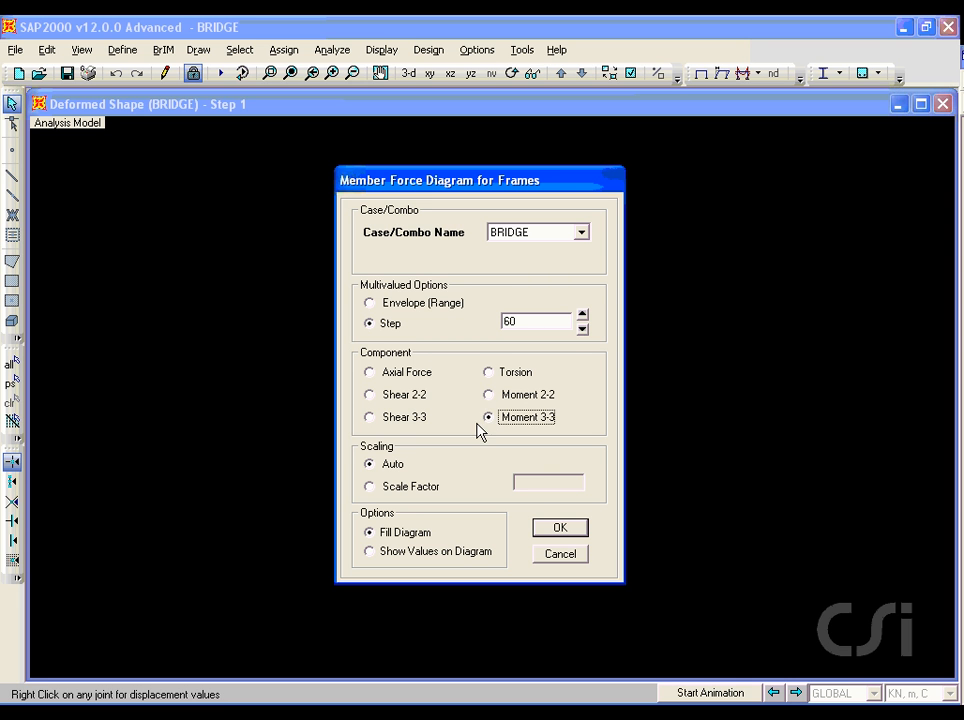
click(556, 528)
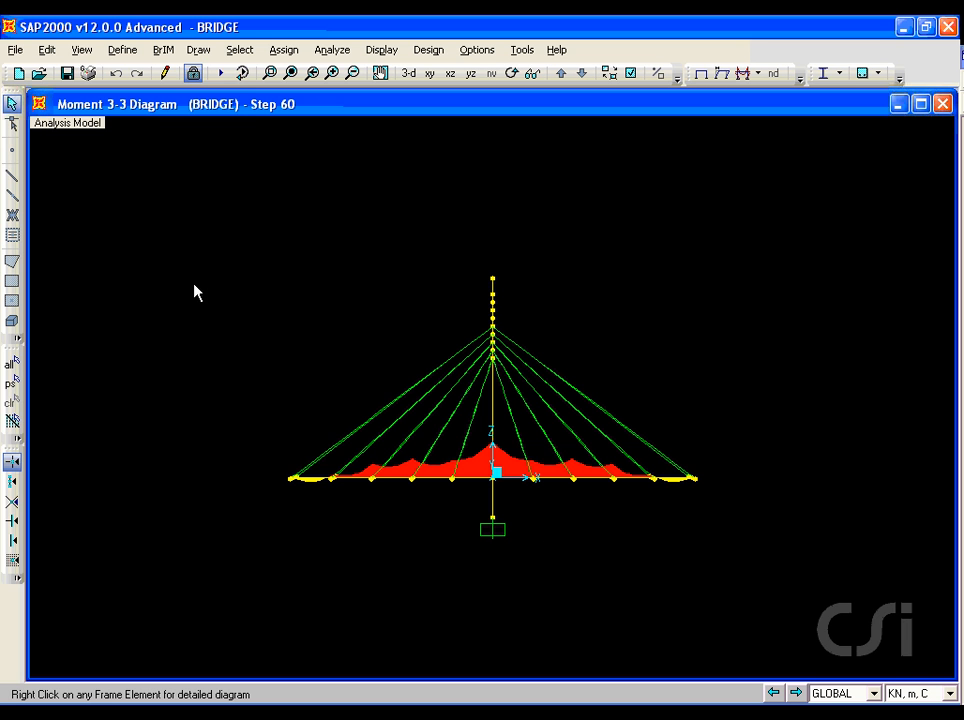
- Create a multi-step animation video of the BRIDGE case as BRIDGE.avi, covering steps 0 to 170 with uncompressed full frames
click(16, 50)
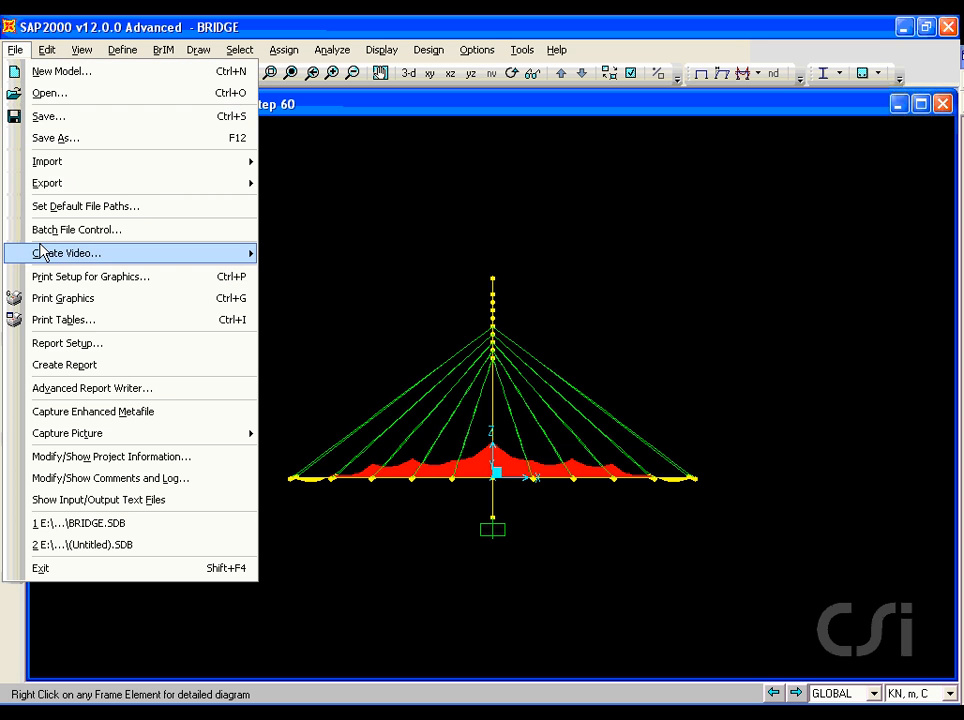
mouse_move(73, 254)
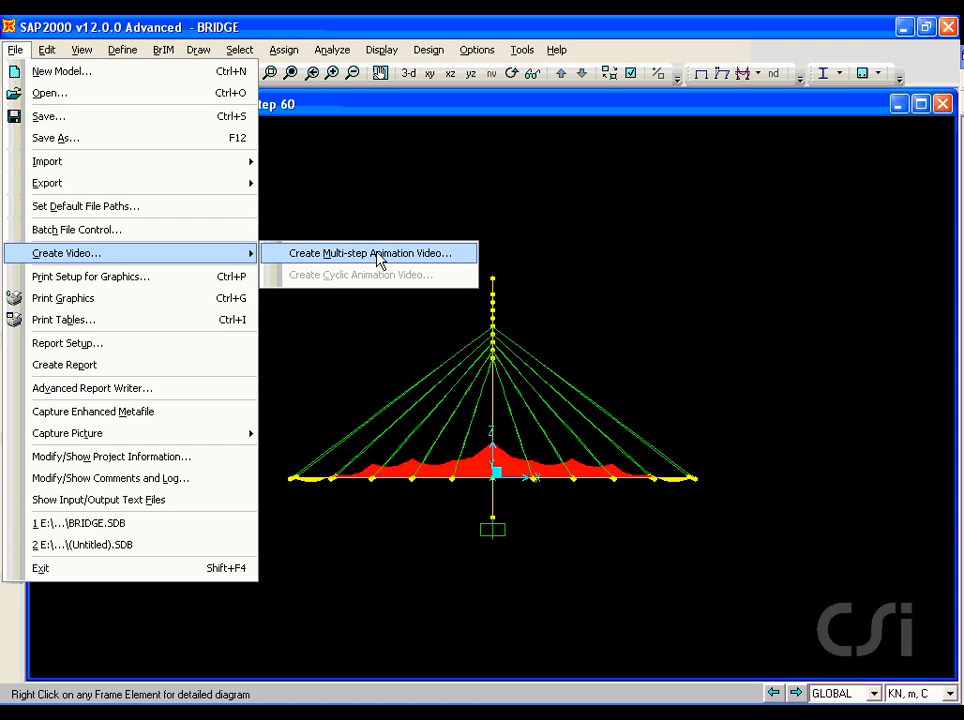
click(342, 253)
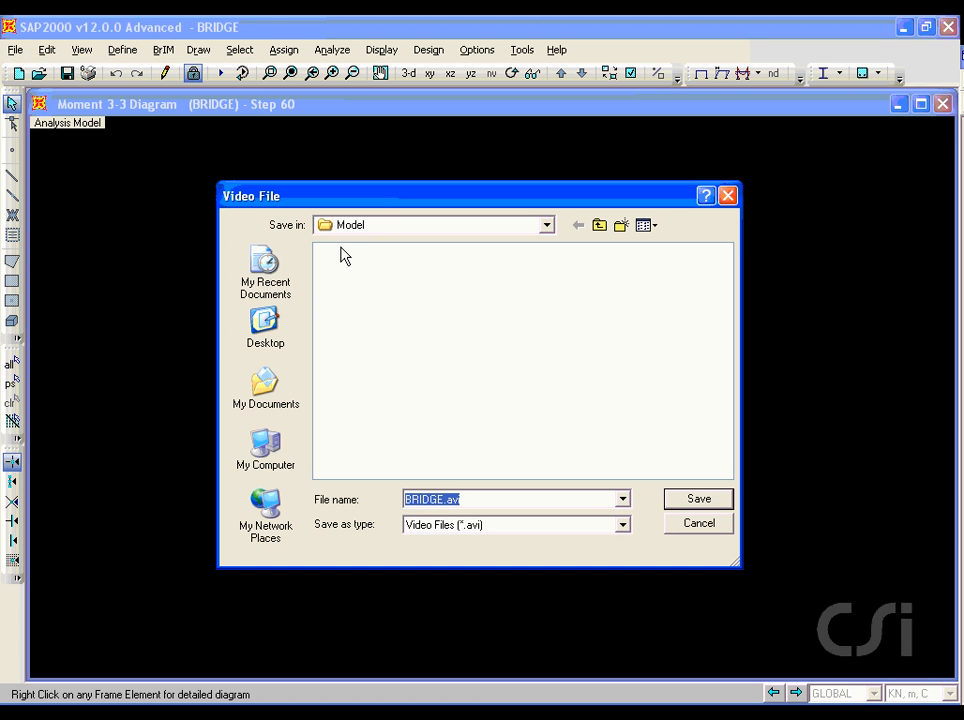
click(699, 500)
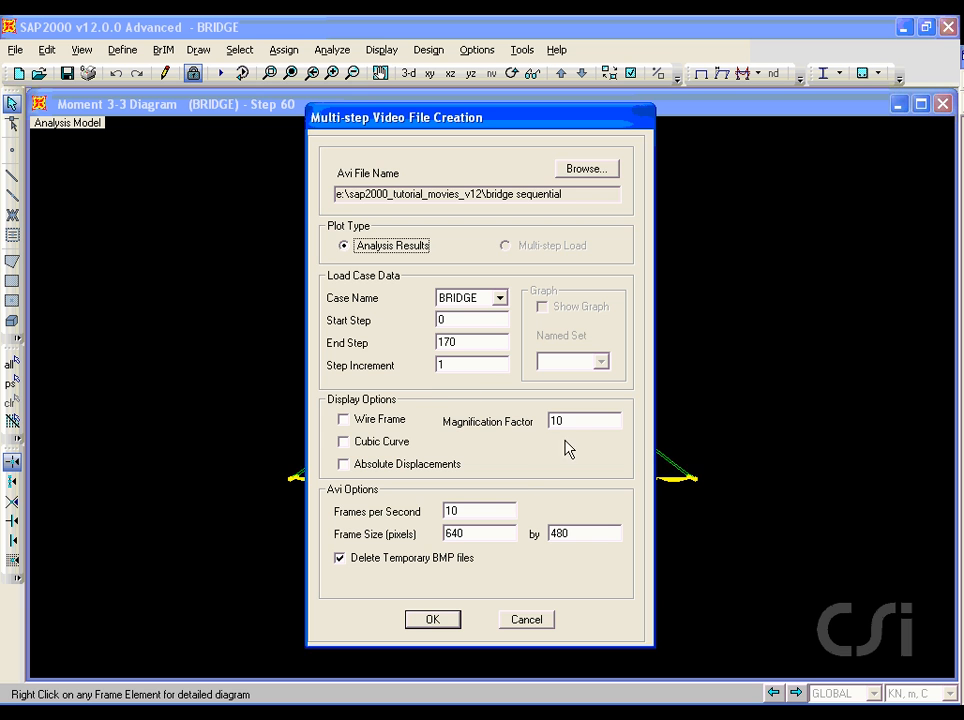
click(433, 619)
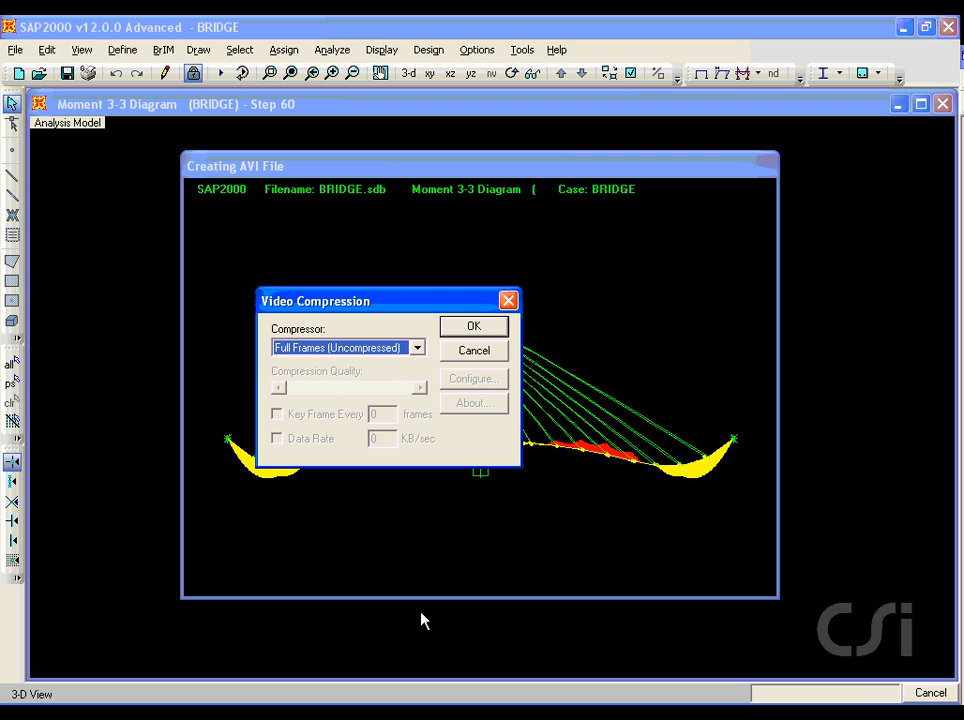
click(474, 328)
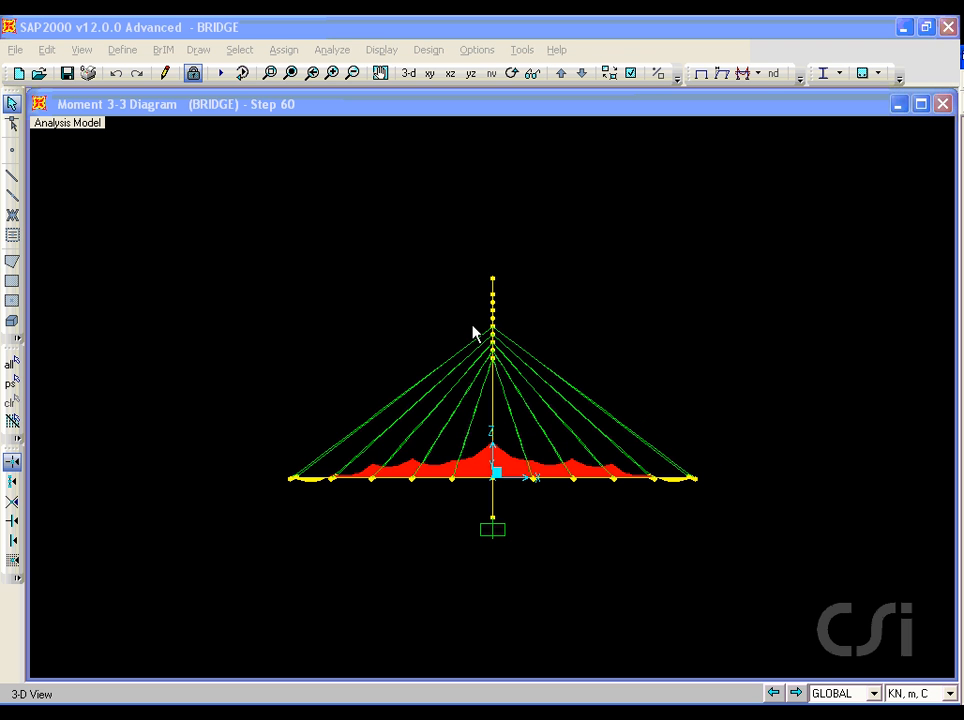
- Return the model to its undeformed shape and open the plot function definitions for the BRIDGE case
click(701, 74)
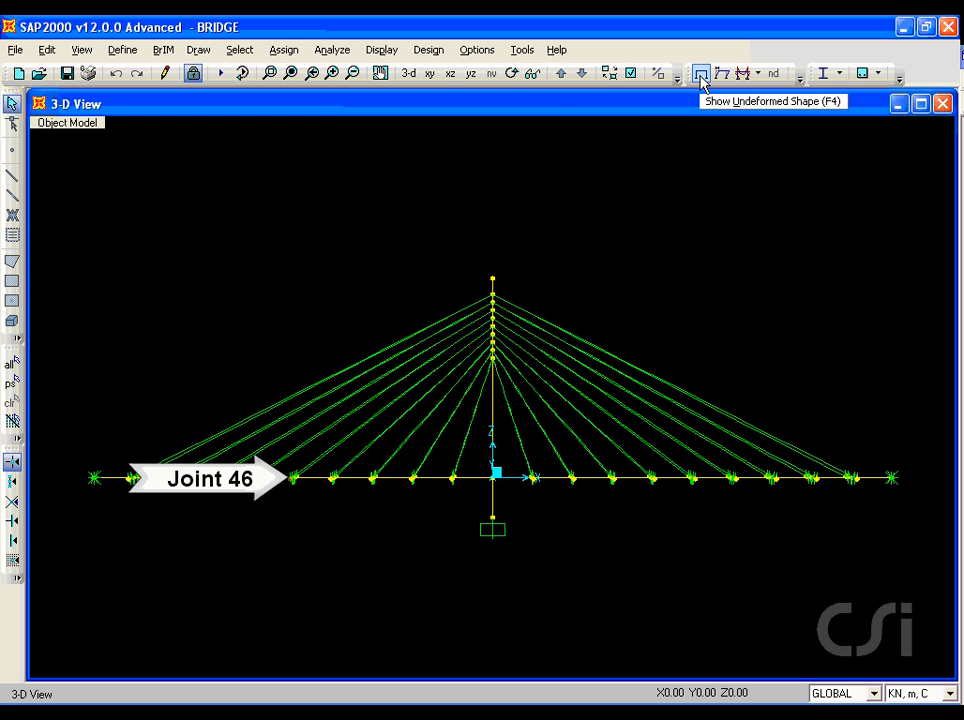
click(388, 52)
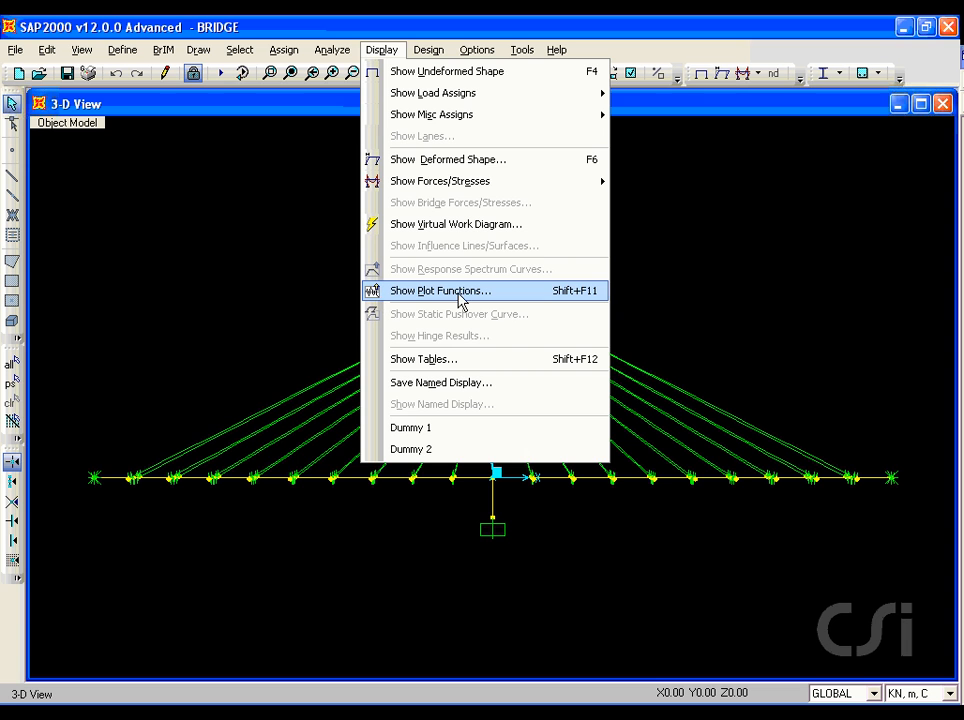
click(441, 300)
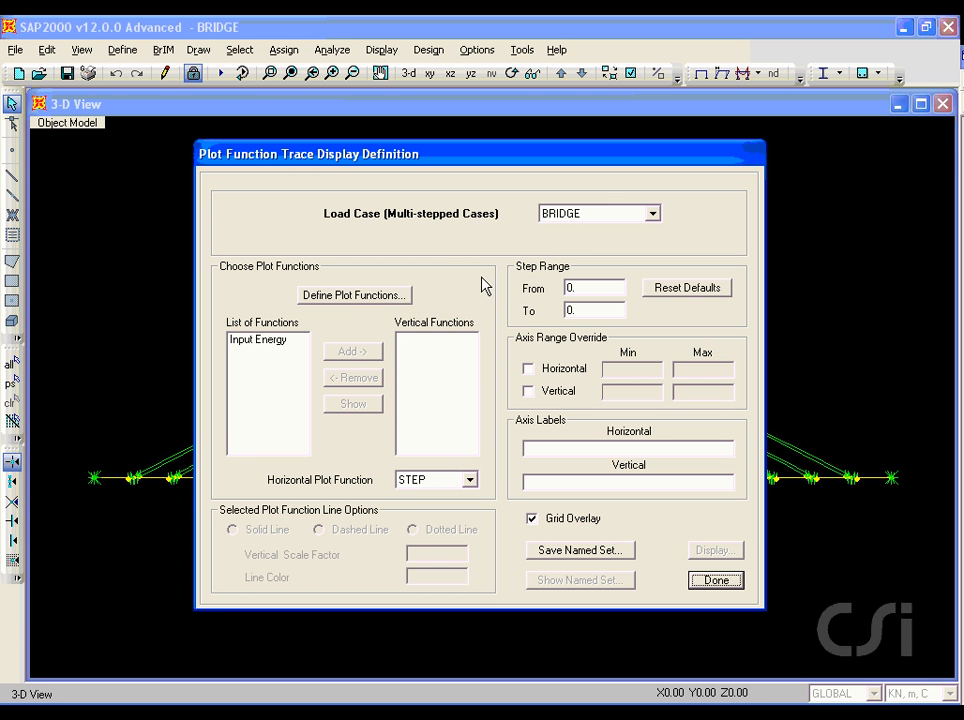
drag(309, 308, 344, 310)
key(Escape)
click(350, 296)
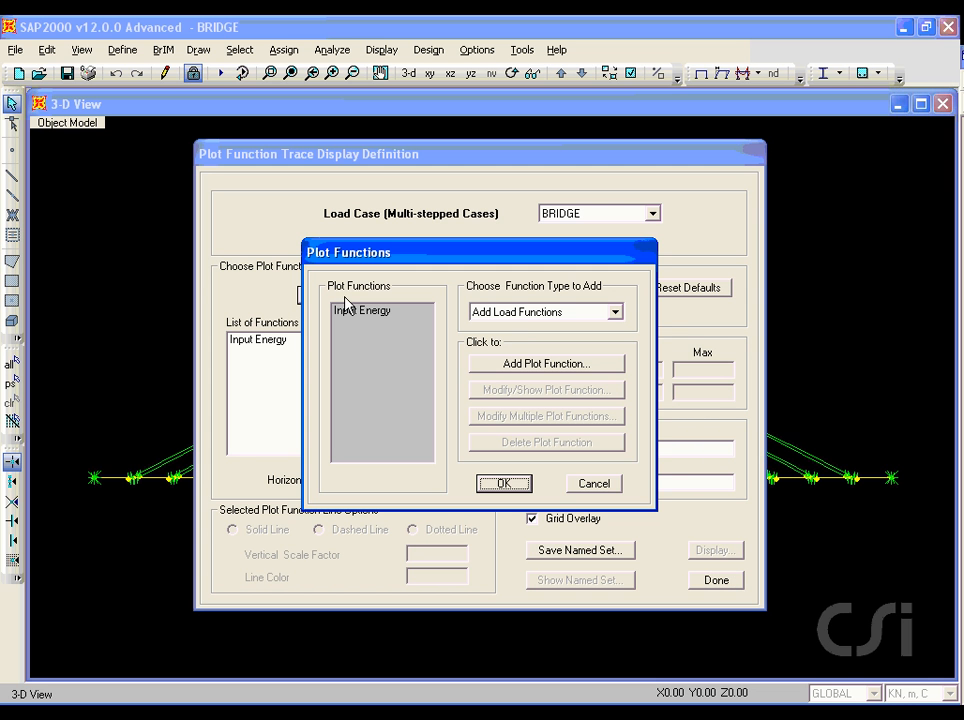
- Add a joint plot function for the UX displacement of joint 46 and accept the plot functions list
click(527, 314)
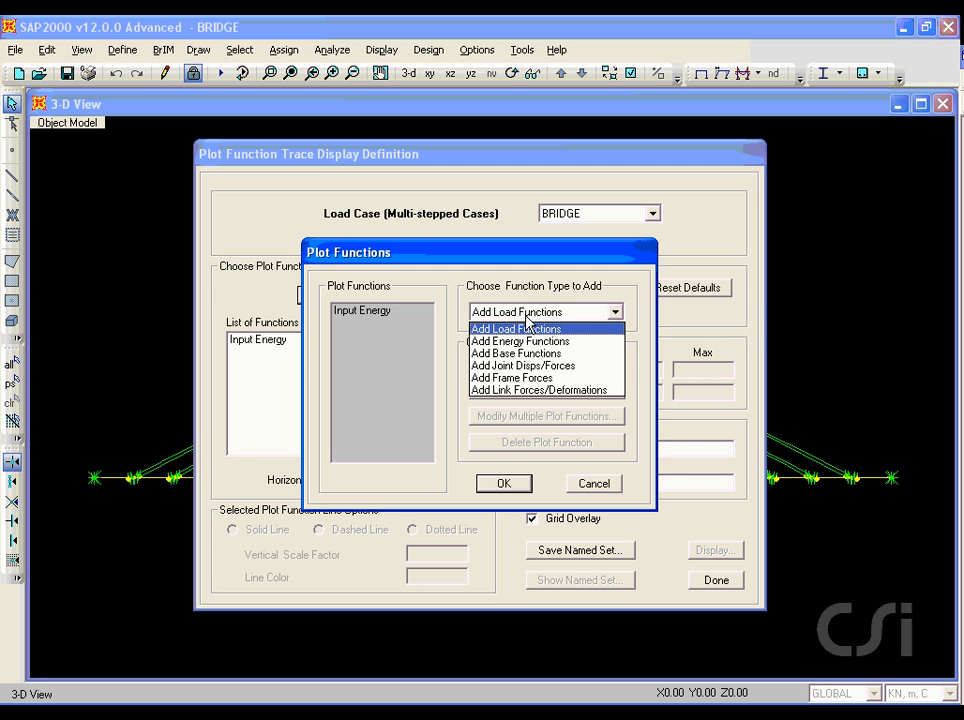
click(540, 366)
click(543, 366)
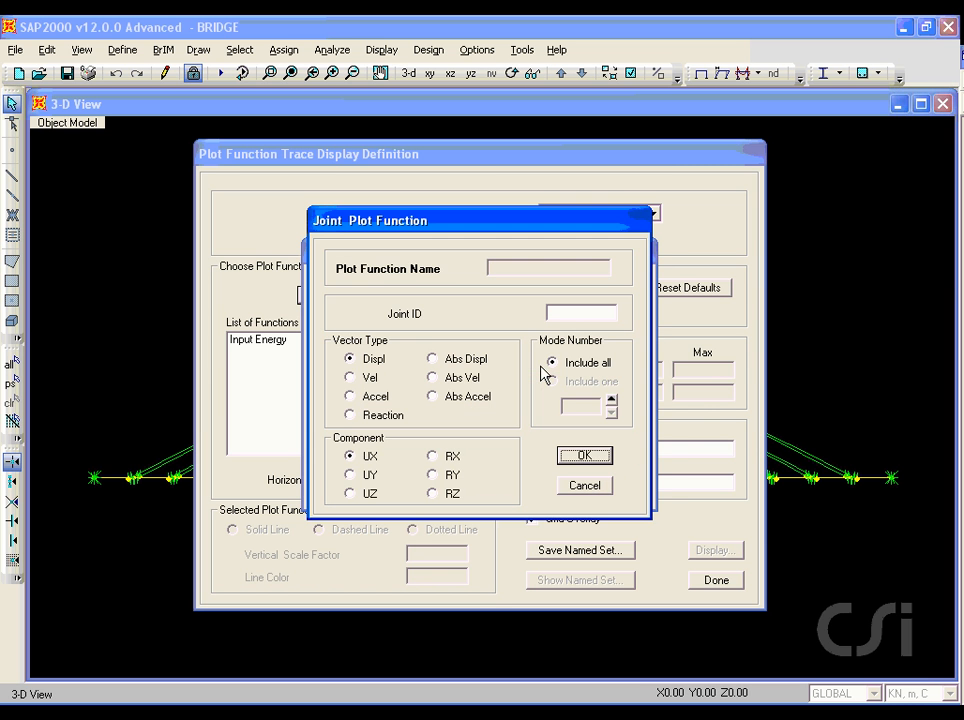
click(561, 314)
text(46)
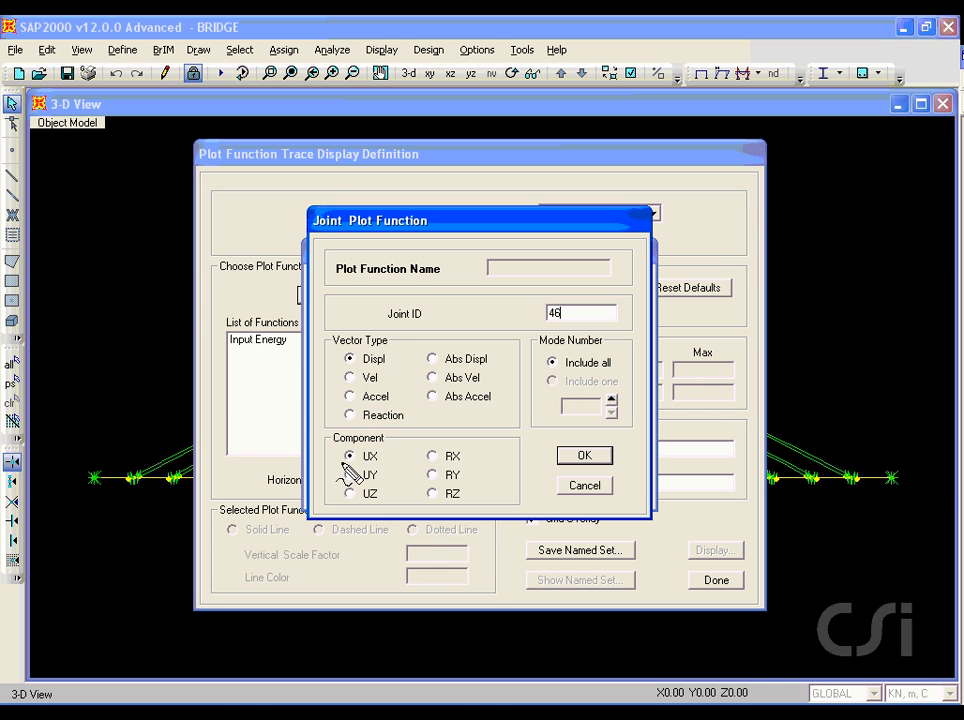
drag(342, 463, 389, 463)
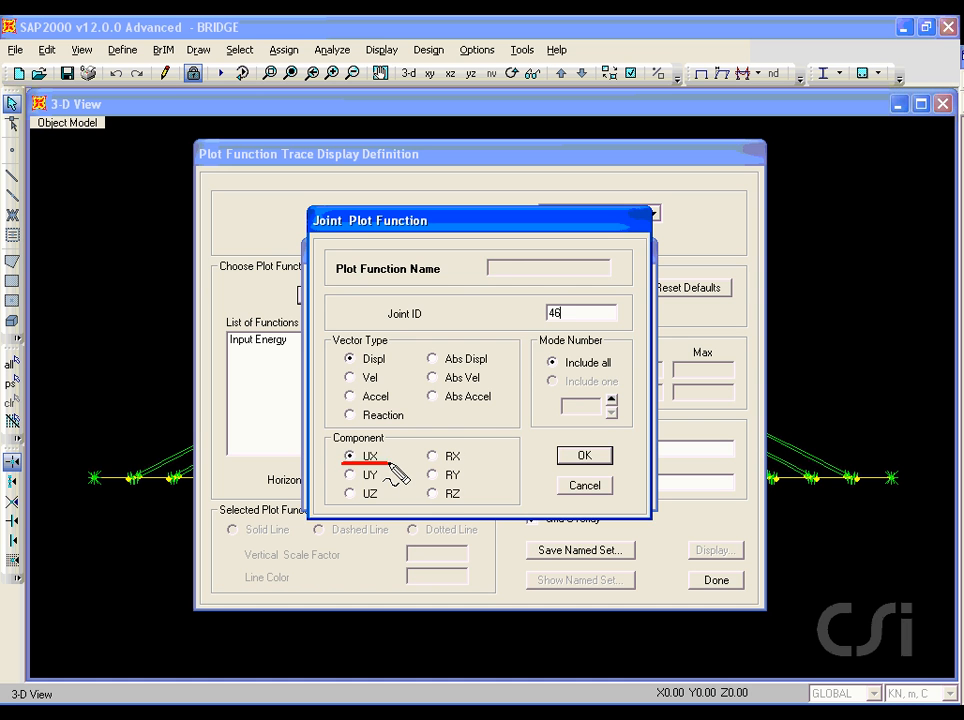
click(582, 456)
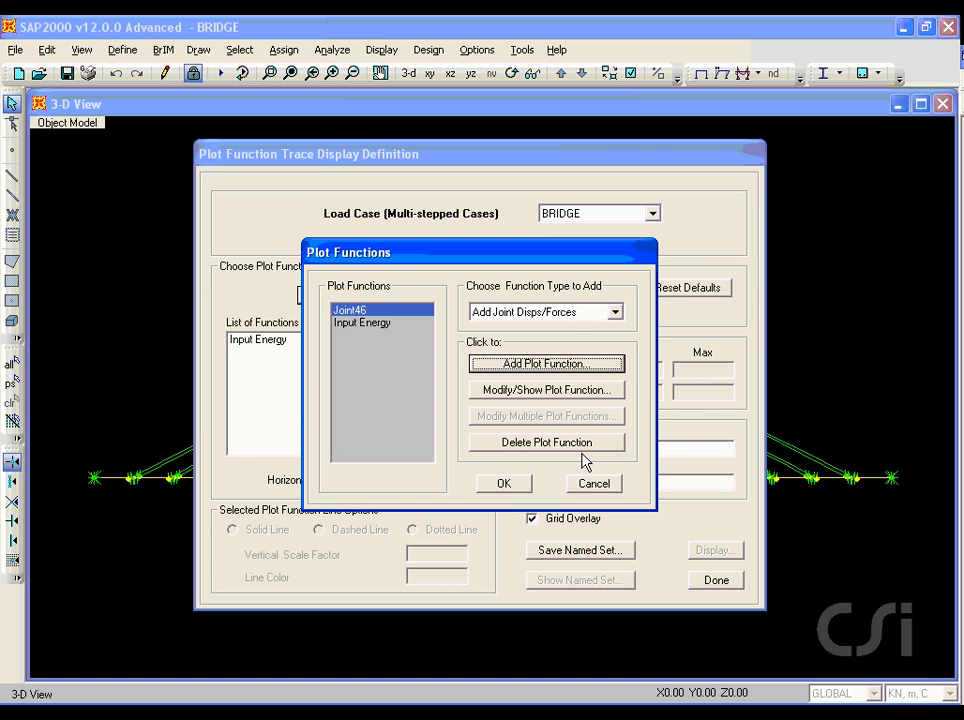
click(503, 483)
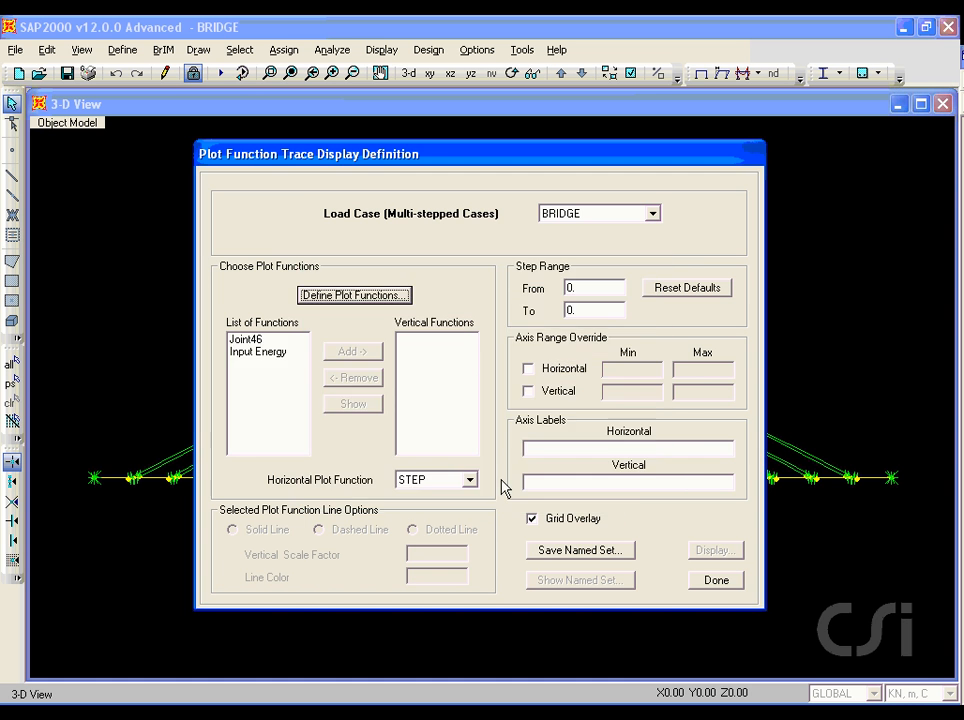
- Display Joint46 as the vertical function against TIME, with the horizontal axis range overridden to 0 to 300
click(252, 340)
click(341, 352)
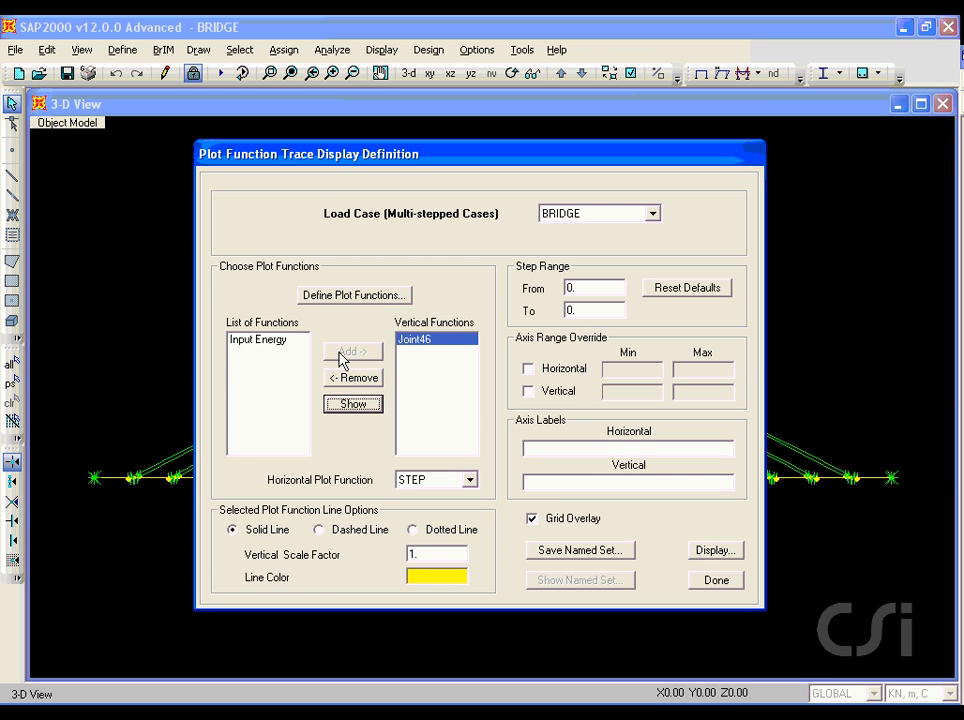
click(467, 481)
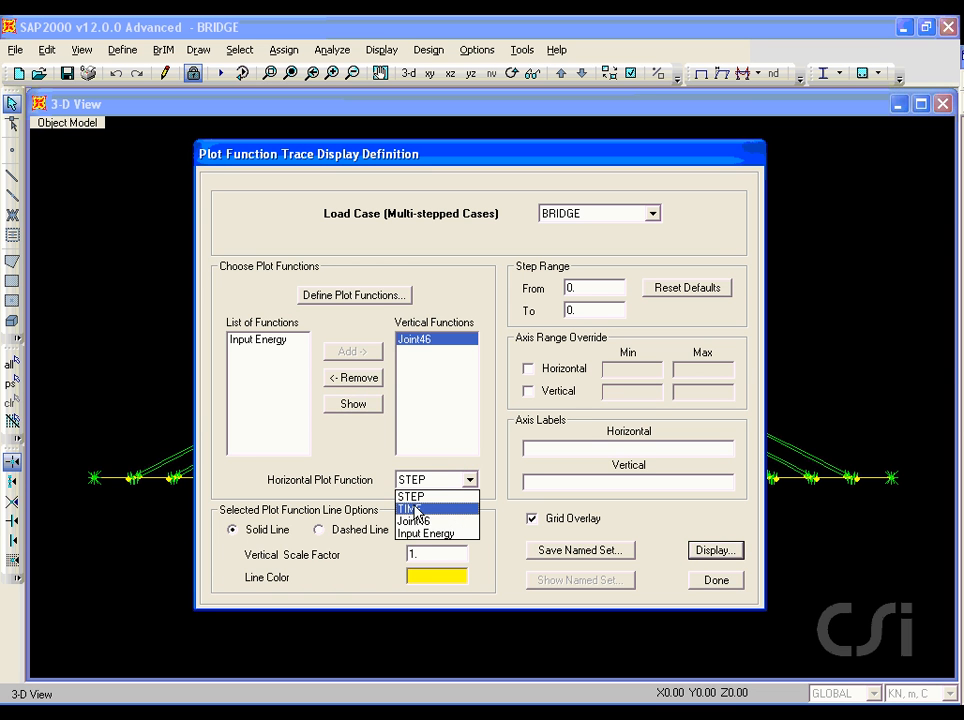
click(444, 511)
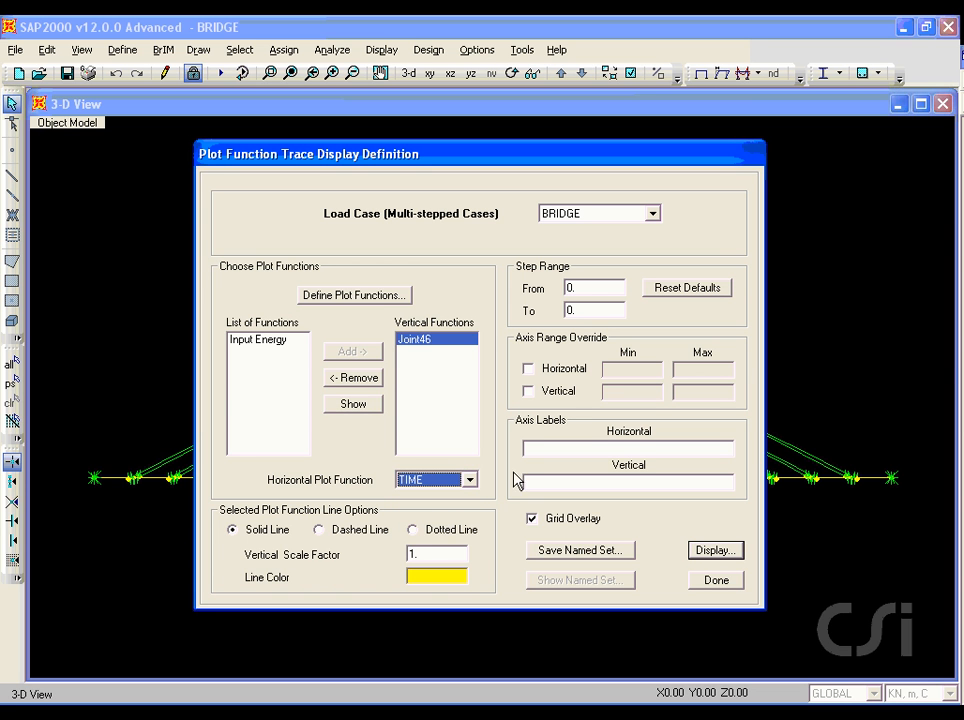
click(529, 369)
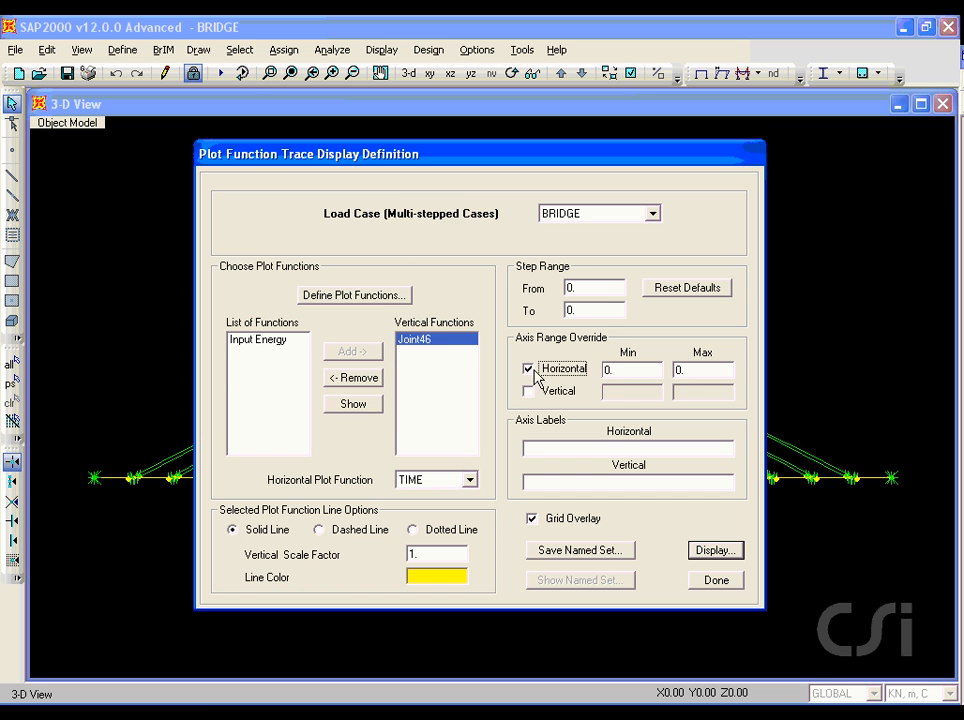
double_click(680, 369)
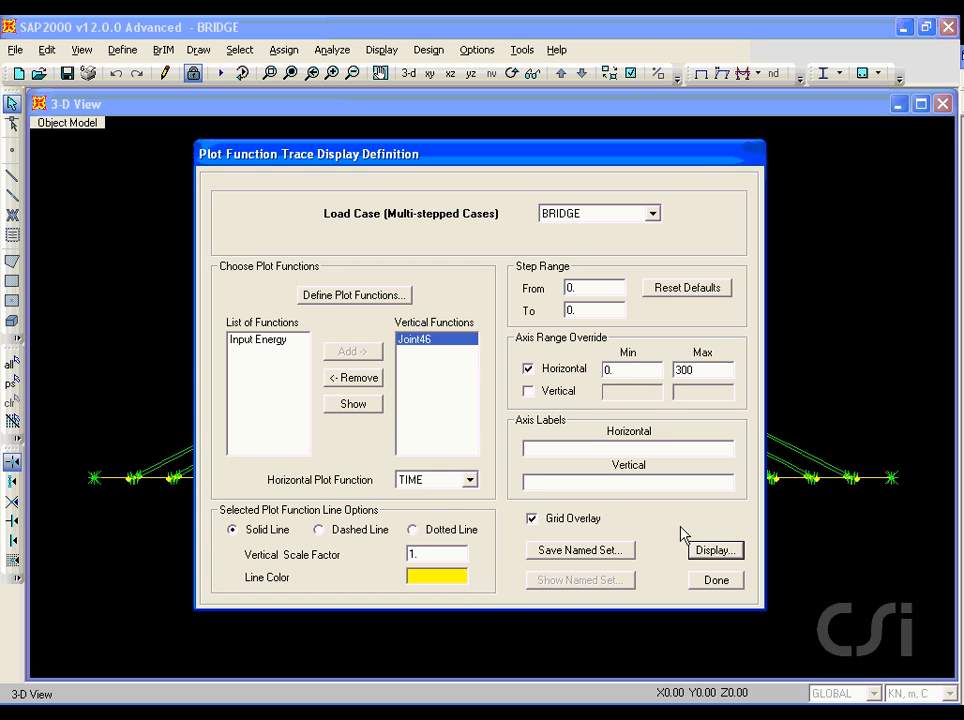
click(715, 550)
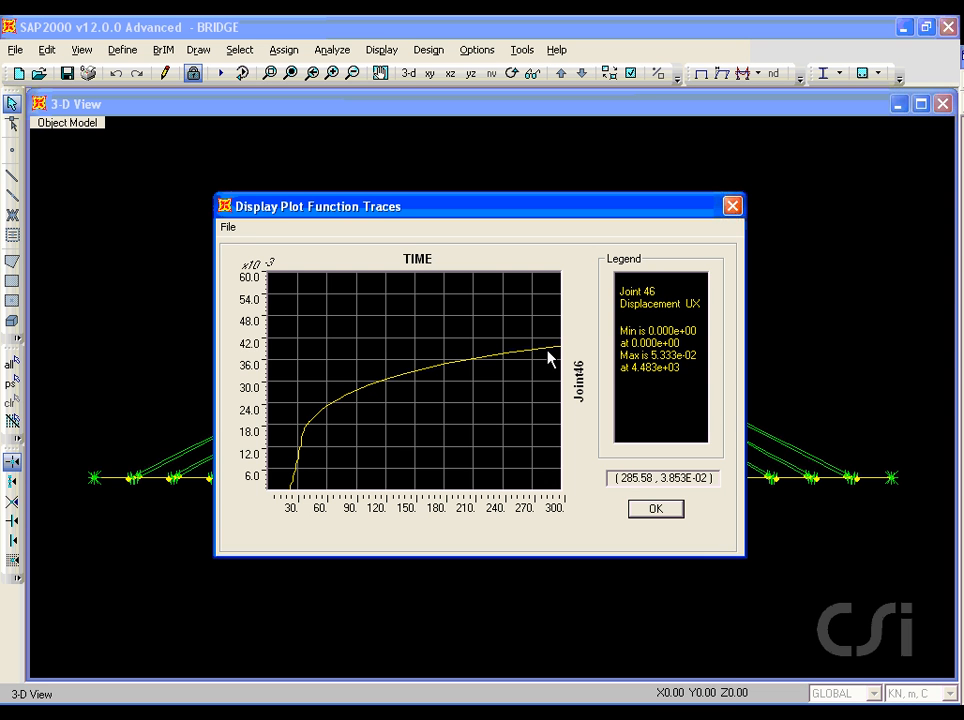
- Close the displacement plot, remove Joint46 from the vertical functions and finish the plot function trace definition
click(640, 510)
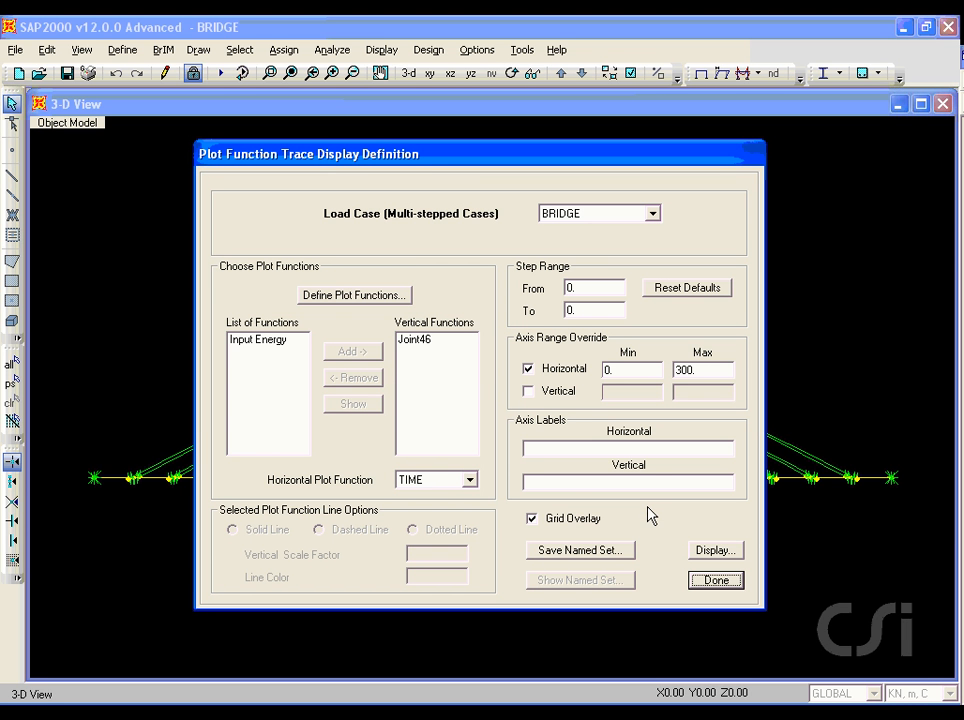
click(414, 342)
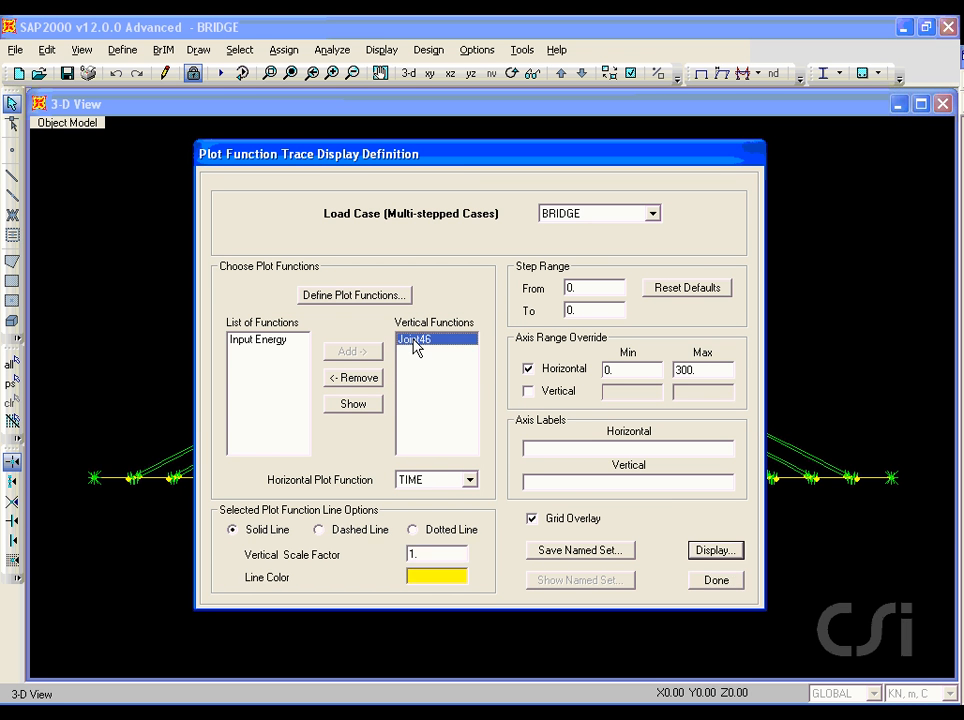
click(362, 378)
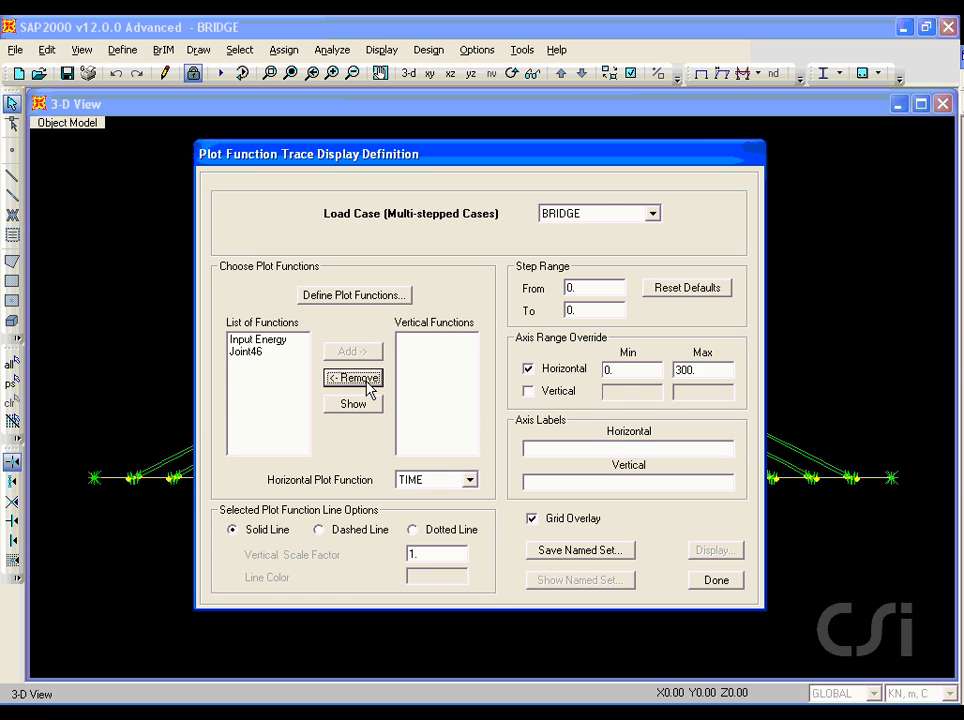
click(724, 581)
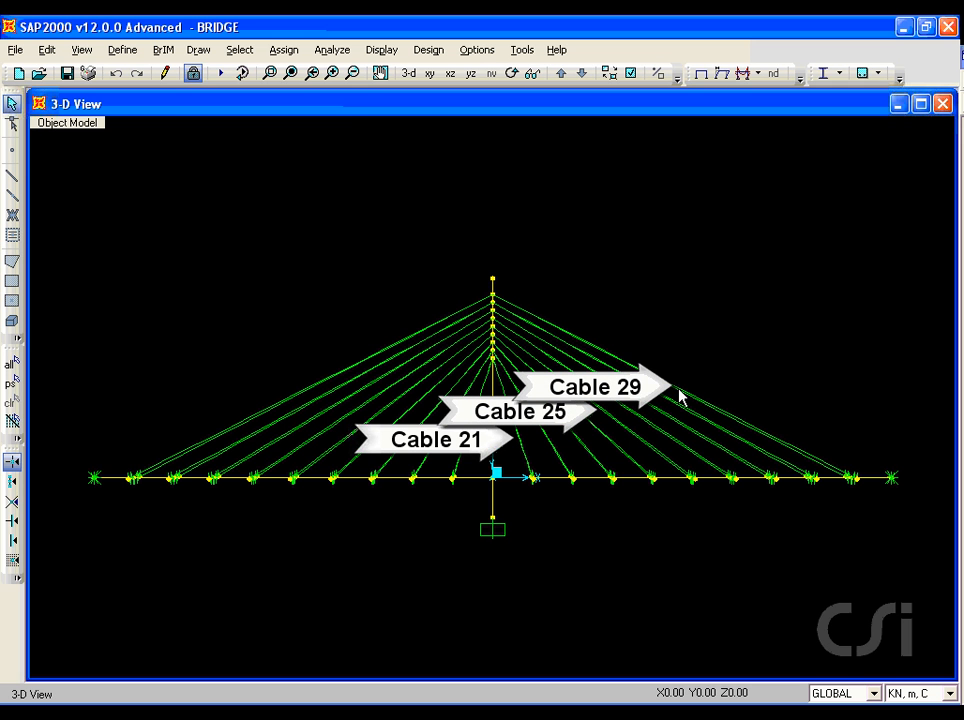
- Reopen the plot function definitions for the BRIDGE case and add a frame force function for the axial force of element 21
click(381, 50)
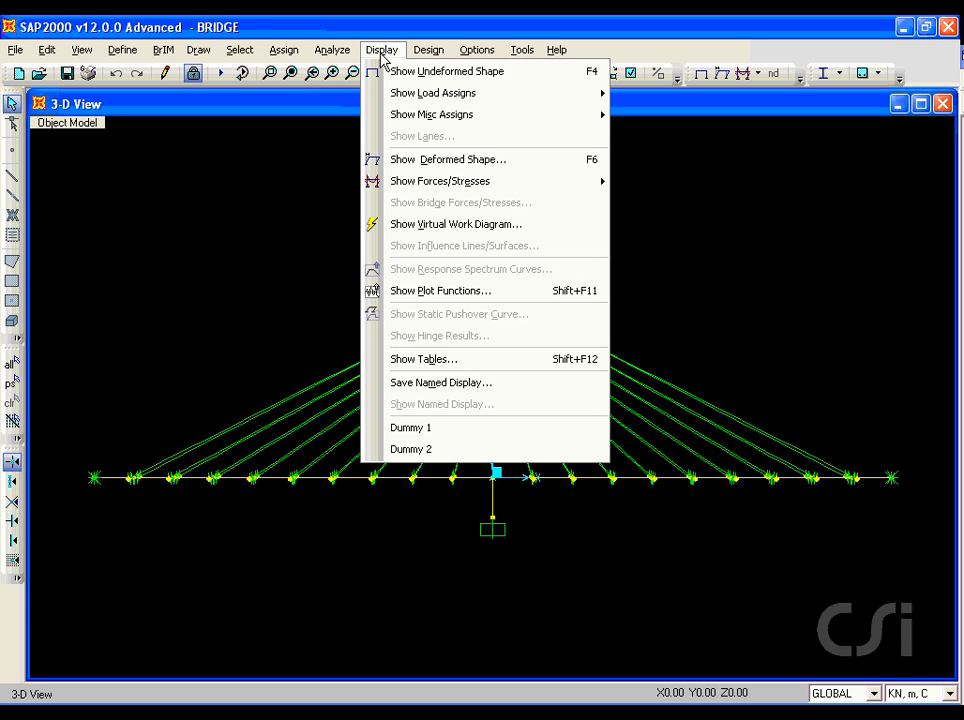
click(466, 291)
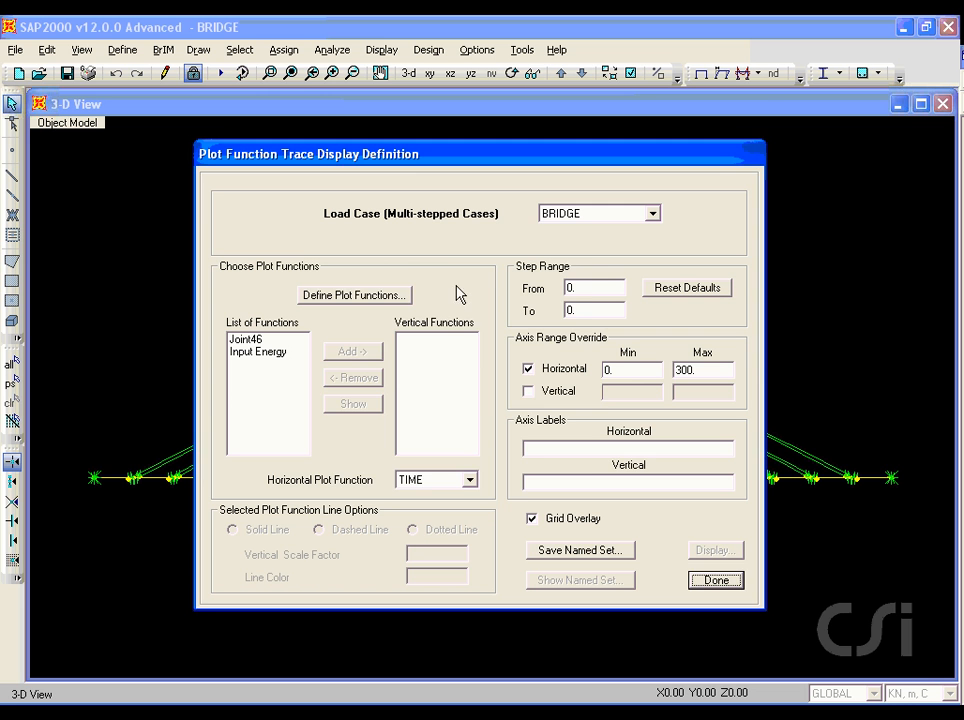
click(398, 295)
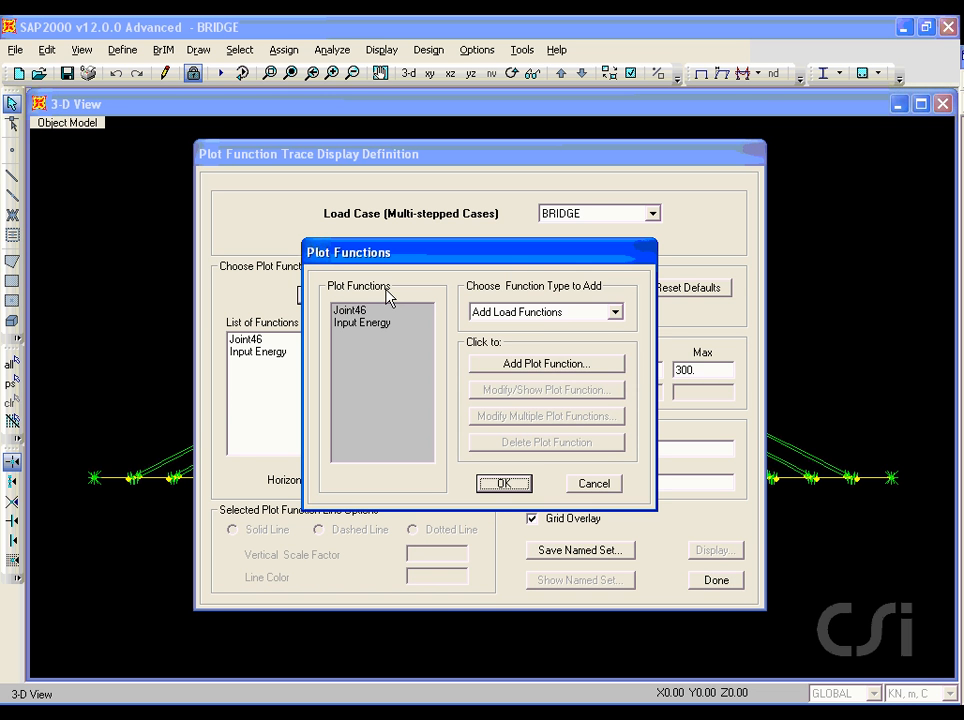
click(558, 311)
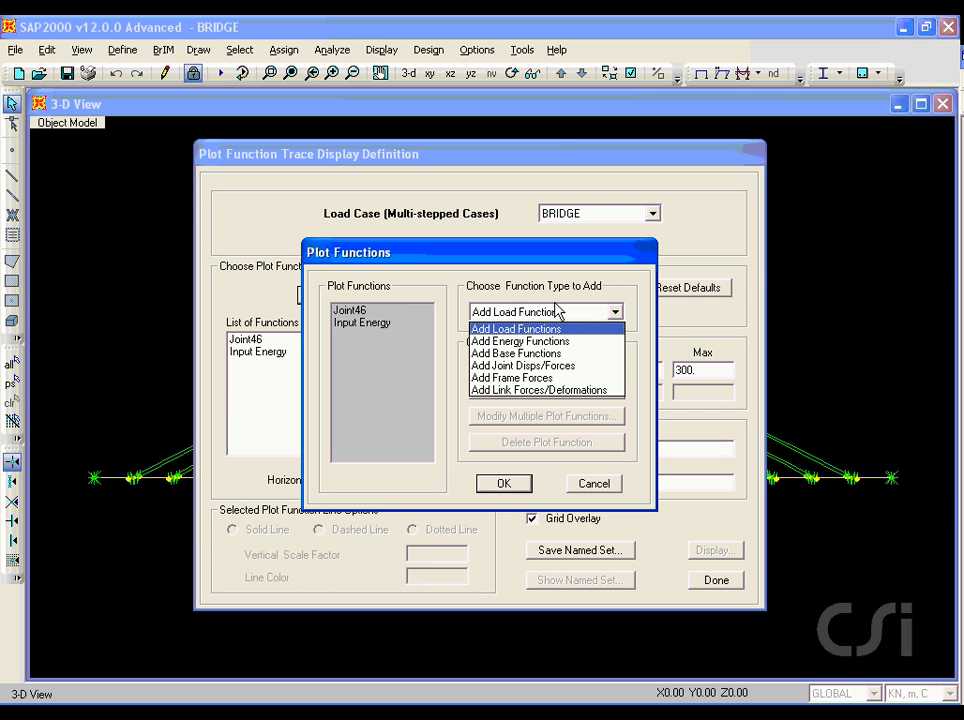
click(516, 379)
click(537, 366)
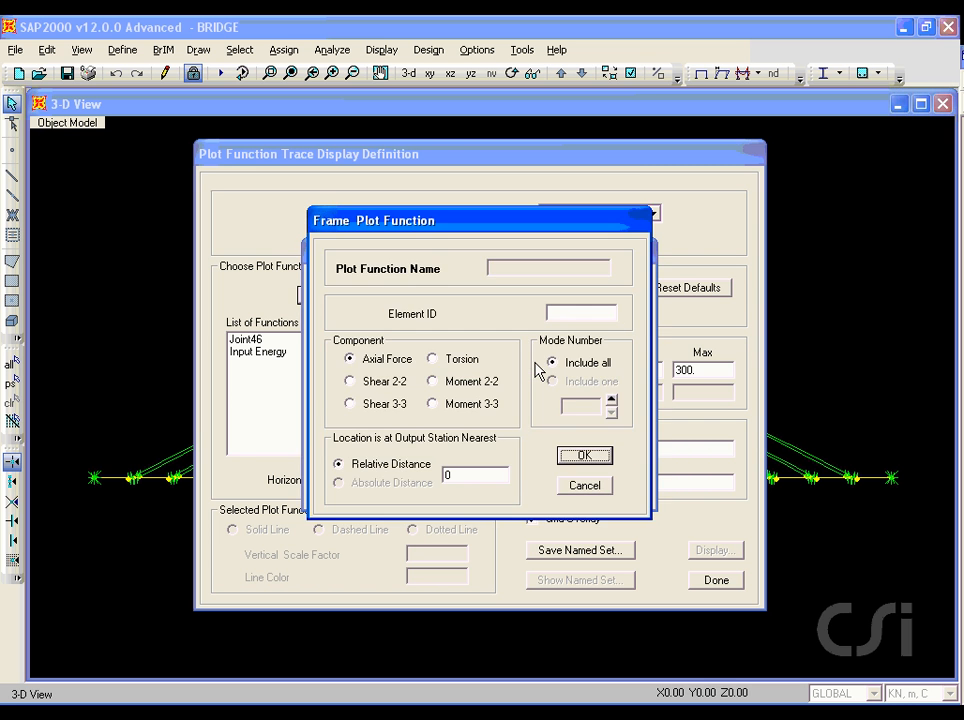
click(576, 314)
text(21)
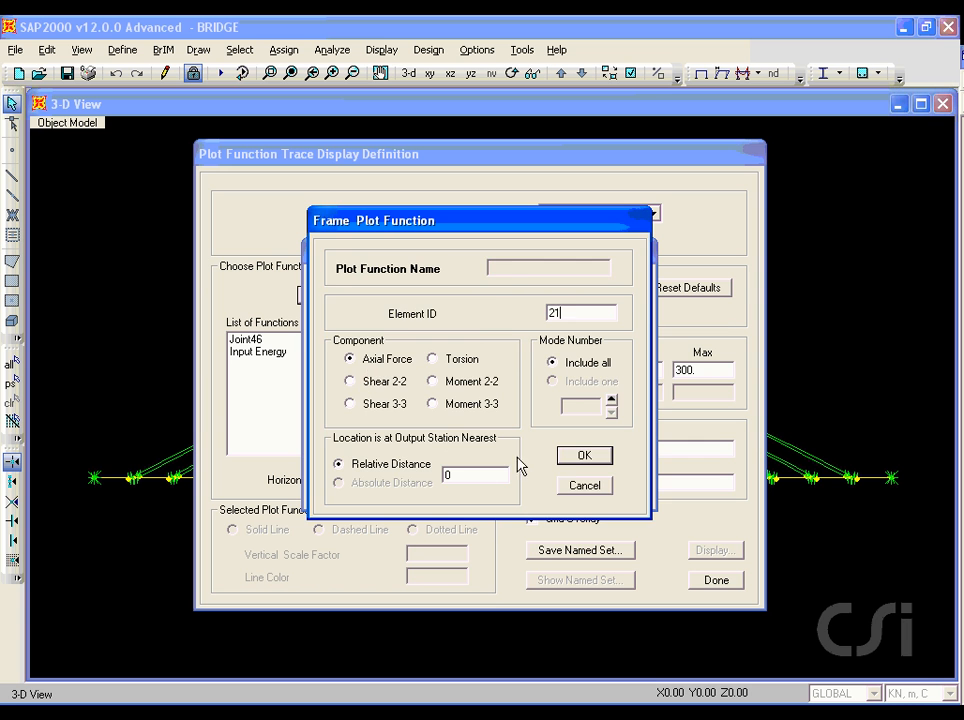
click(573, 460)
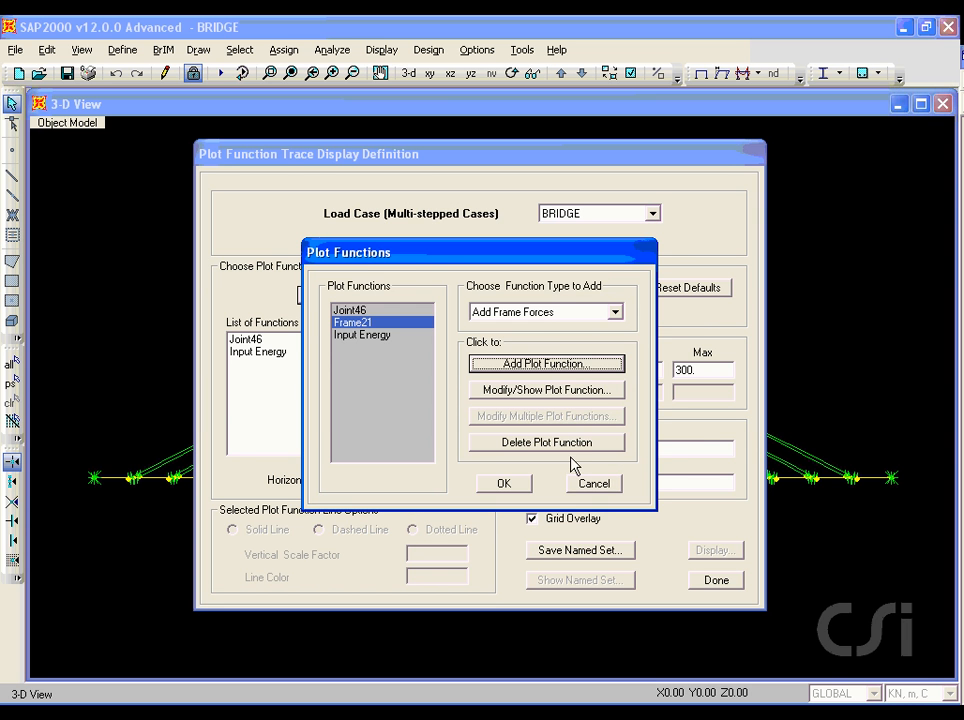
- Add axial force plot functions for frame elements 25 and 29 and accept the plot functions list
click(566, 366)
click(565, 313)
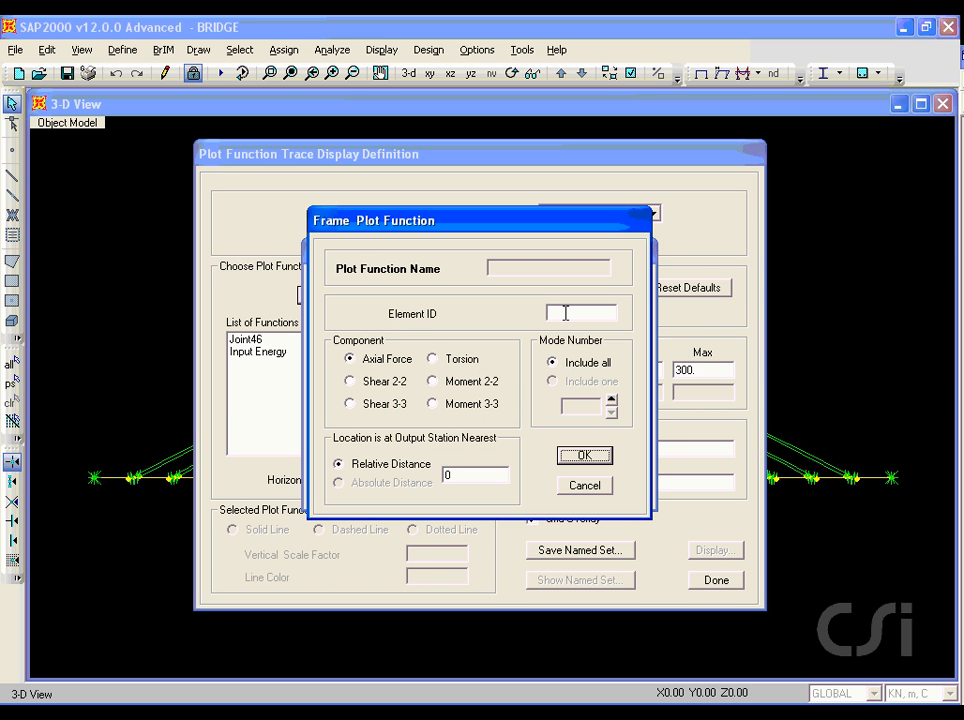
text(25)
click(577, 458)
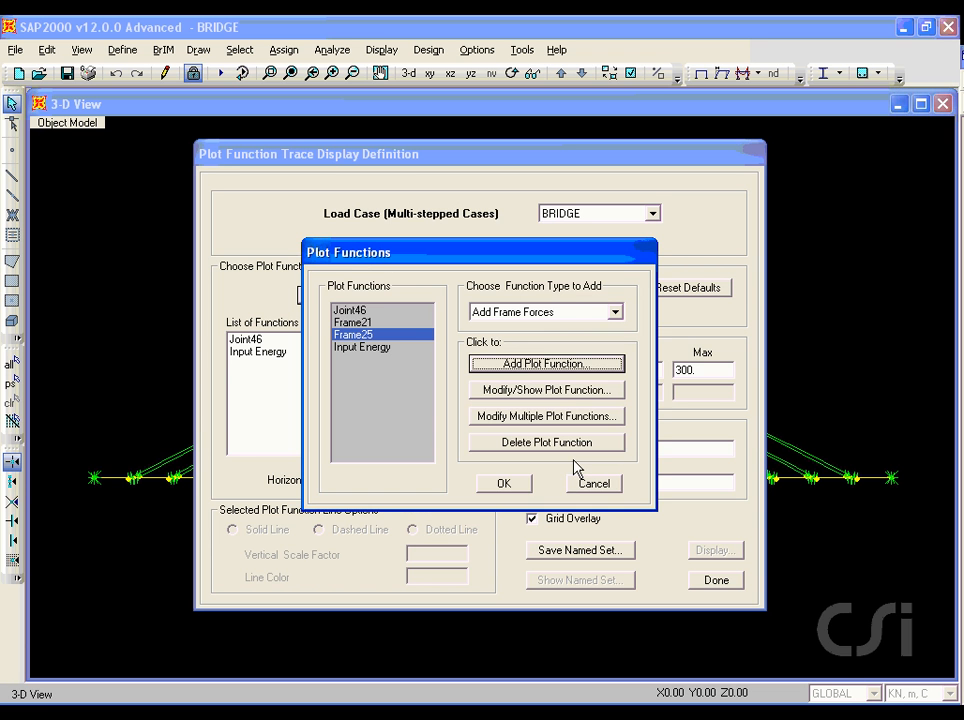
click(553, 363)
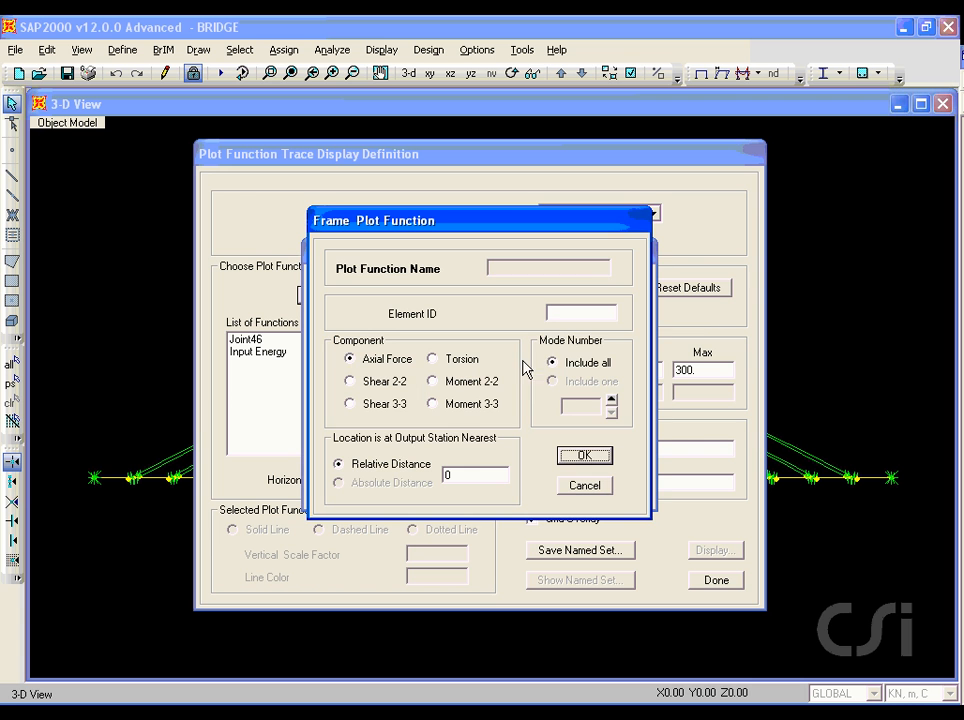
click(553, 314)
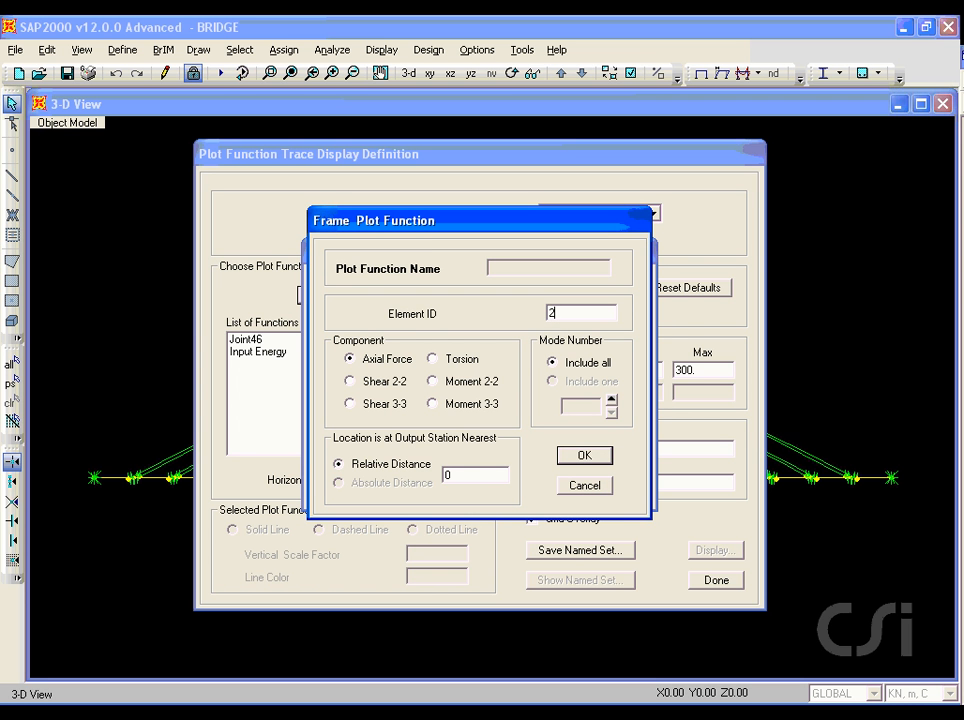
click(584, 455)
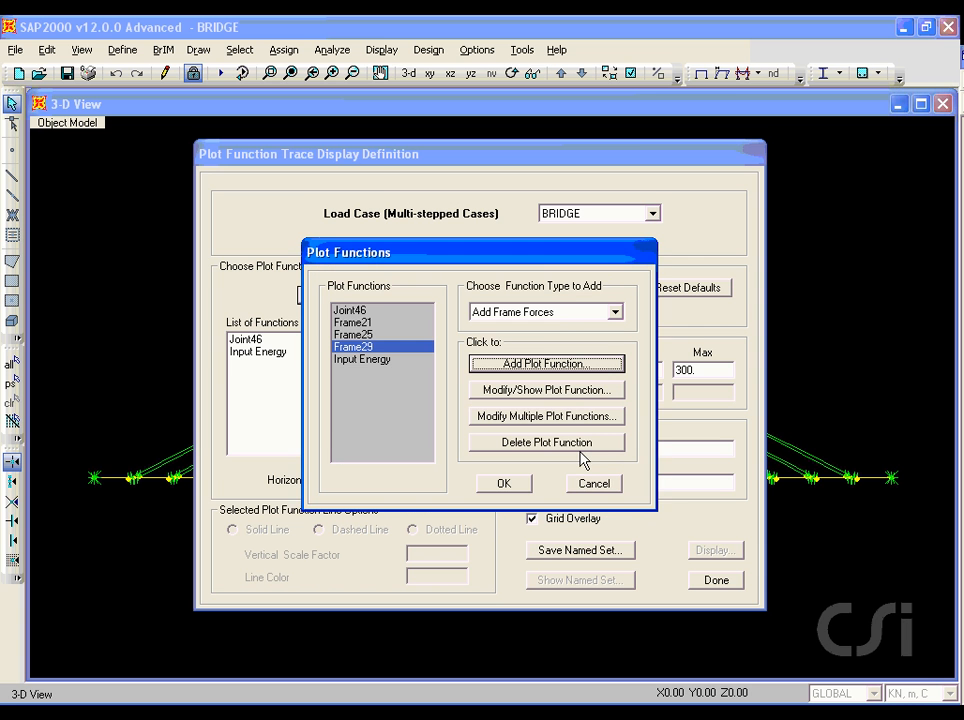
click(505, 484)
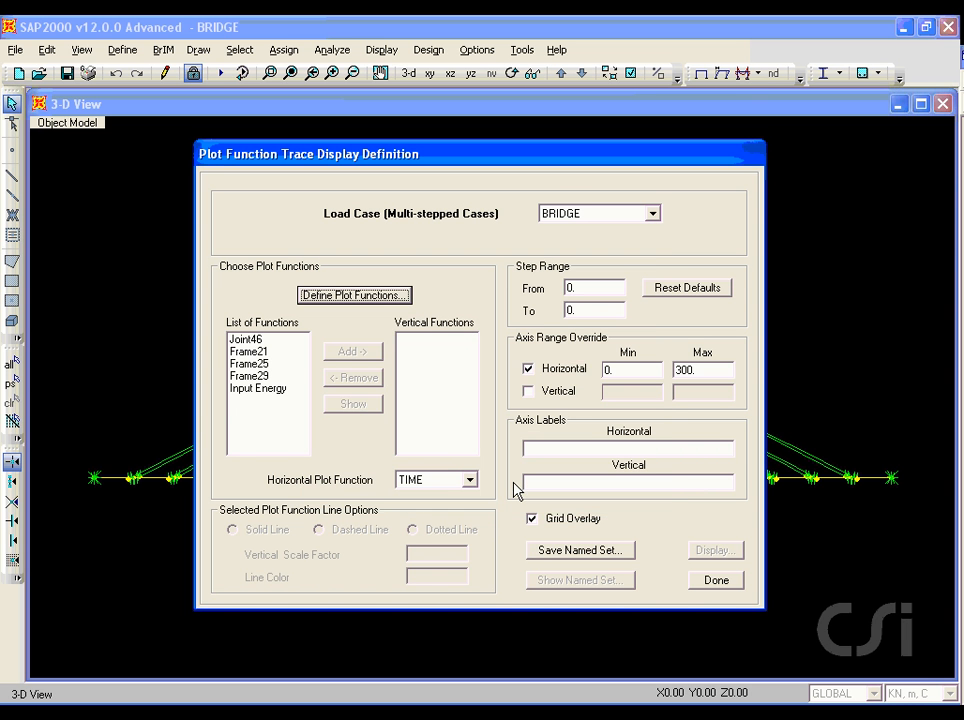
- Display Frame21, Frame25 and Frame29 together as vertical functions against TIME, with the horizontal axis maximum set to 45
click(242, 352)
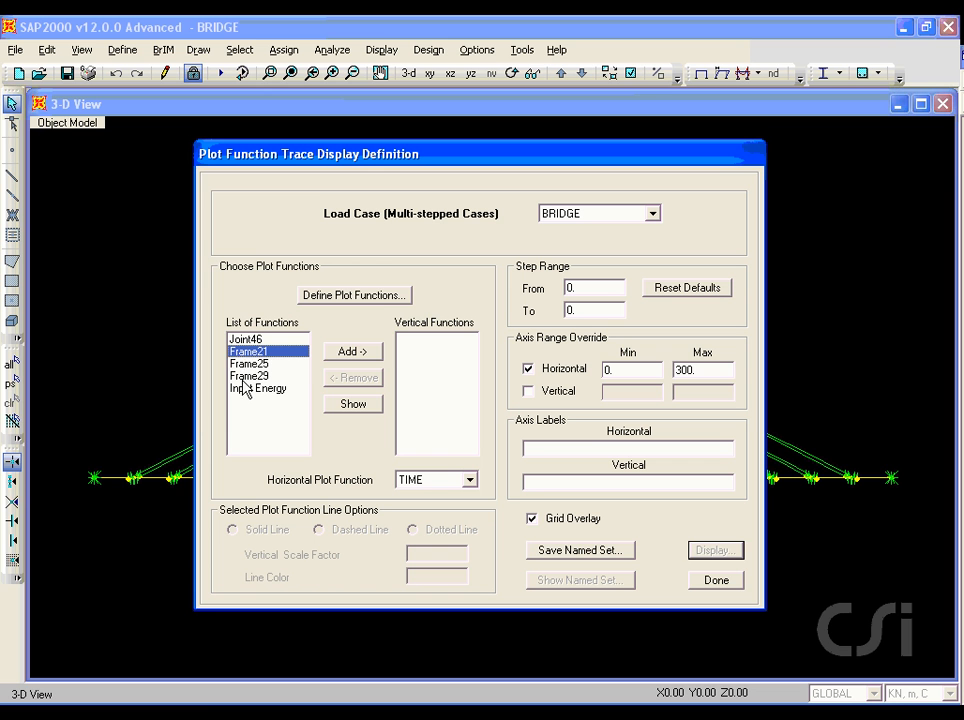
shift+click(244, 377)
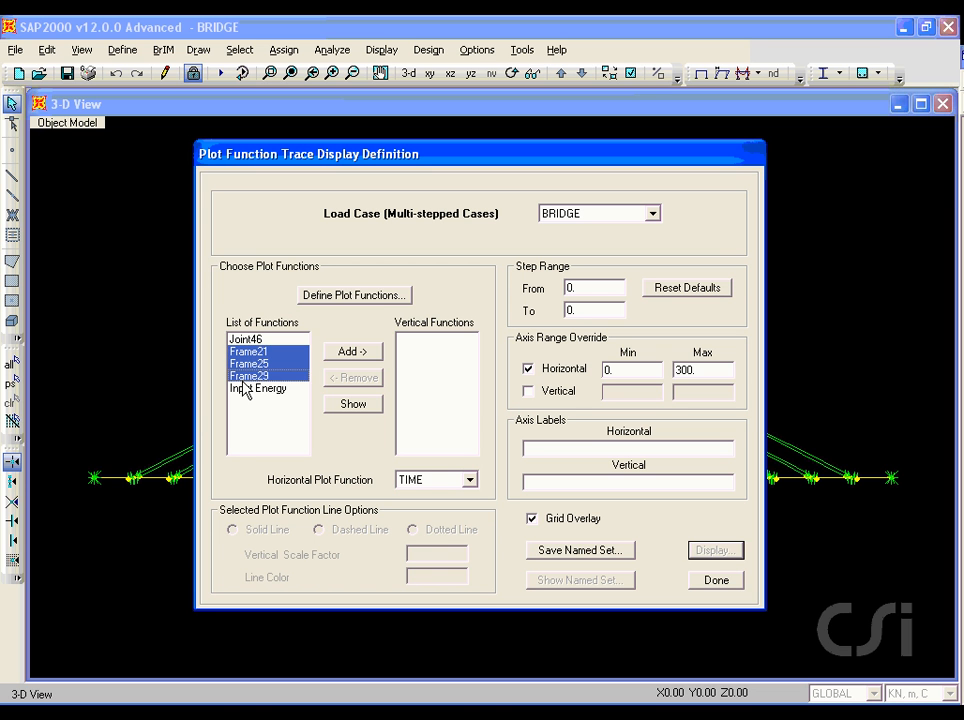
click(352, 352)
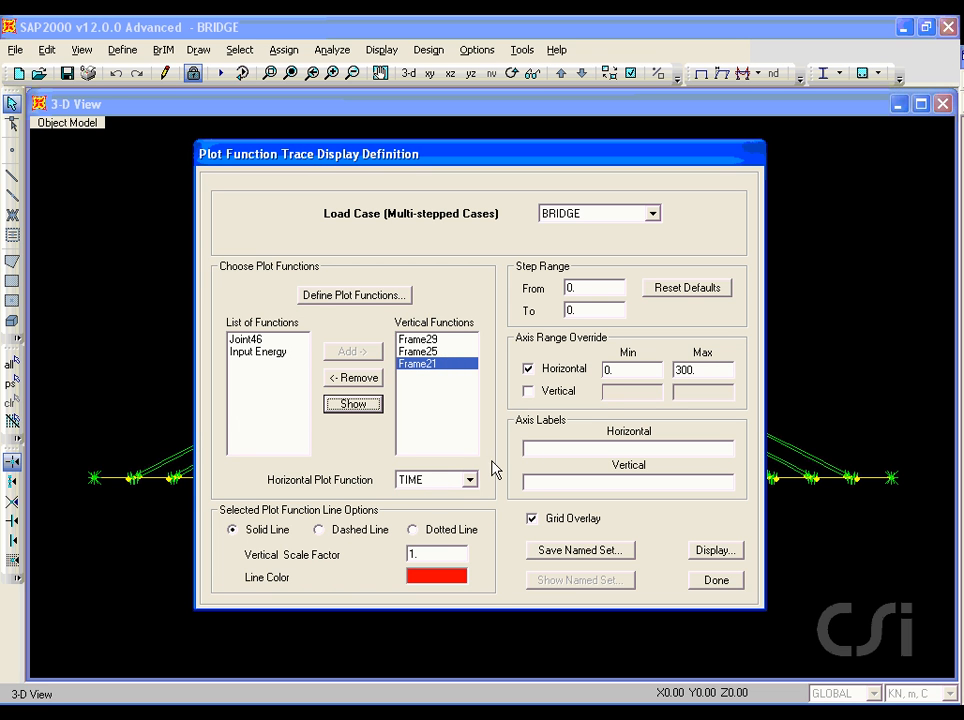
double_click(686, 370)
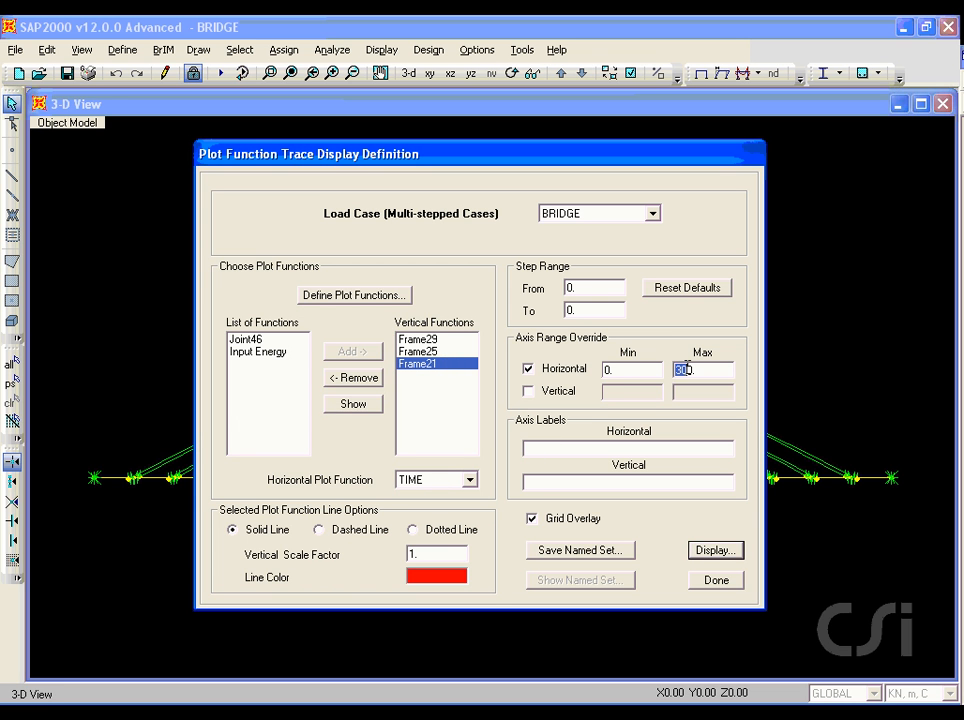
text(45)
click(712, 551)
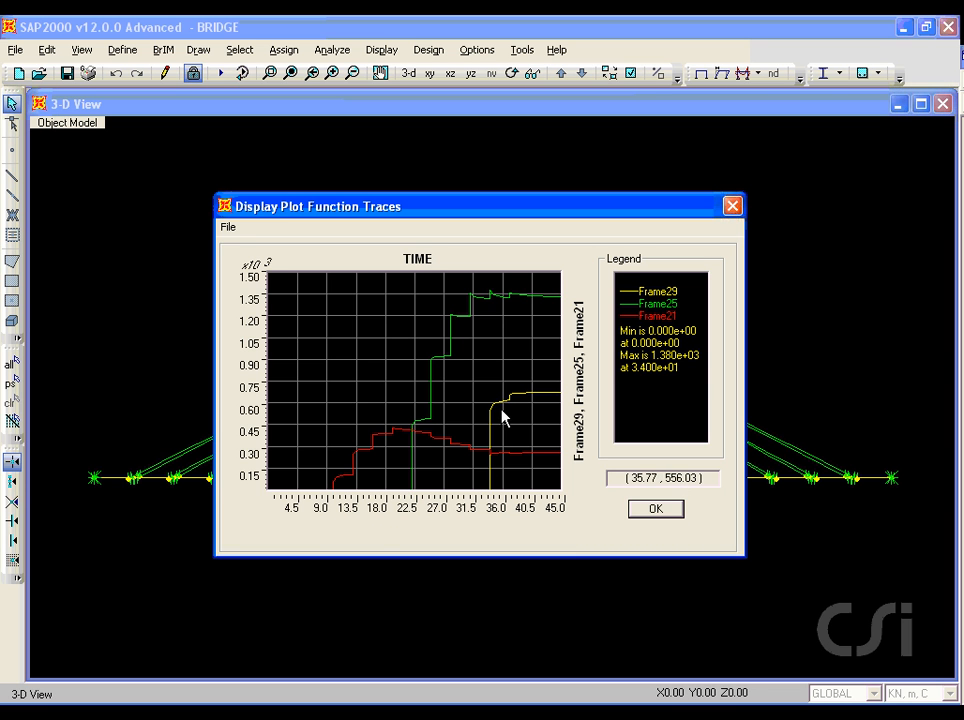
- Close the cable force plot, remove all three frame functions from the vertical functions and finish the trace definition
click(645, 510)
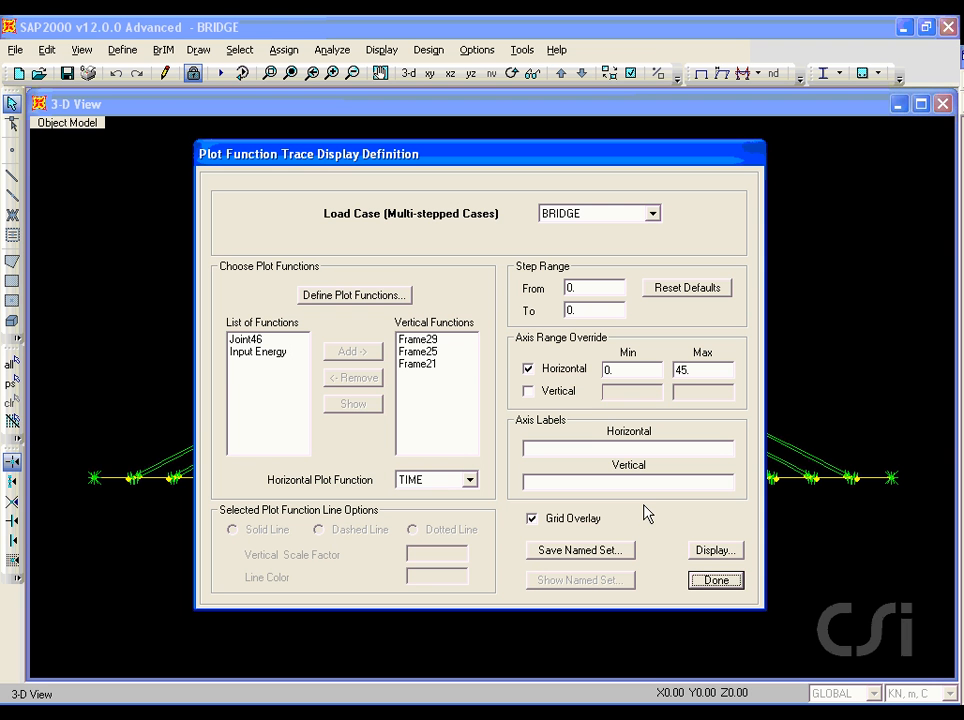
click(419, 365)
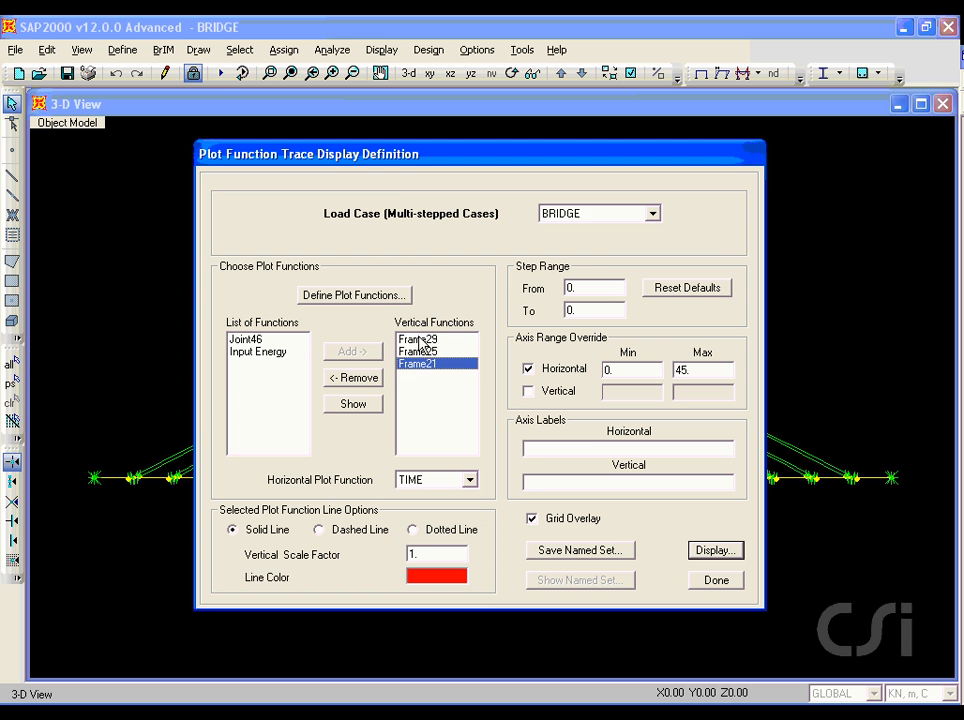
shift+click(418, 340)
click(364, 380)
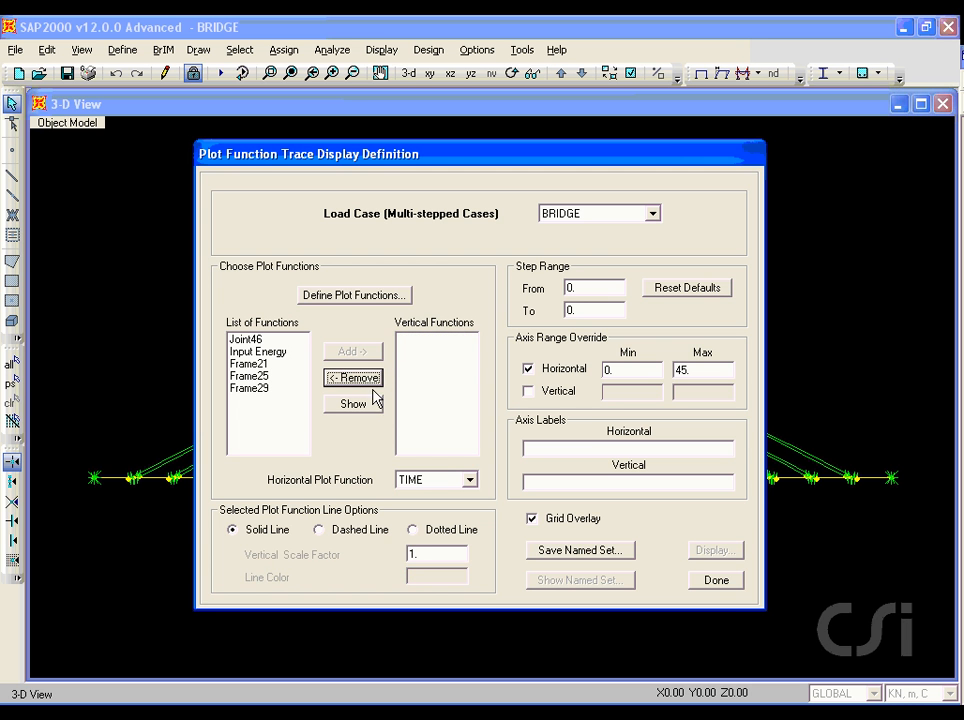
click(716, 581)
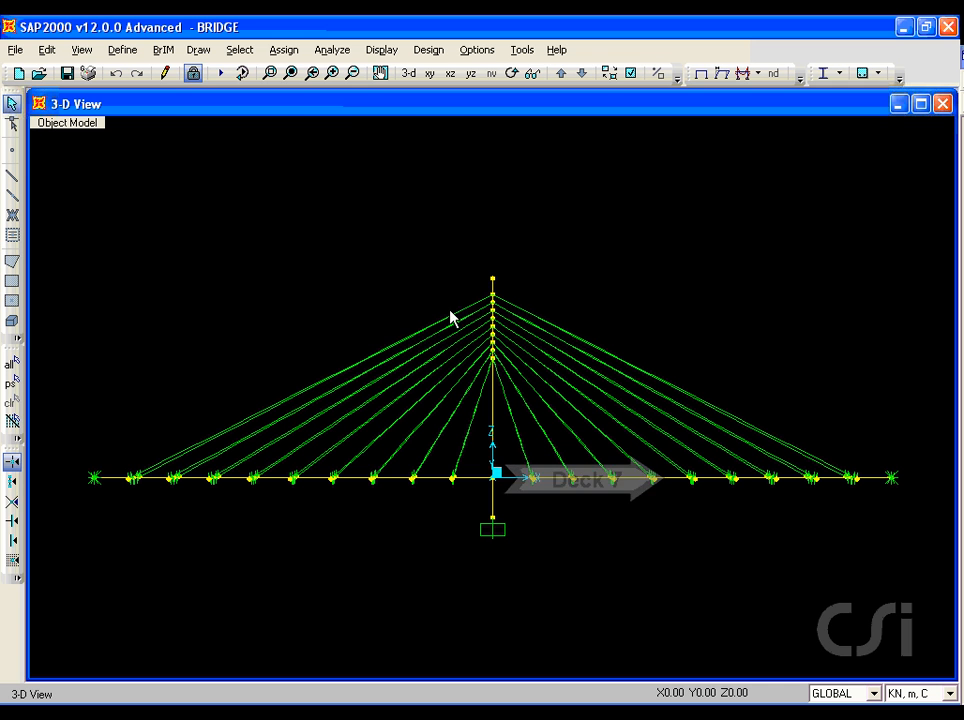
- Reopen the plot function definitions and add a frame force function for Moment 3-3 of element 7
click(380, 52)
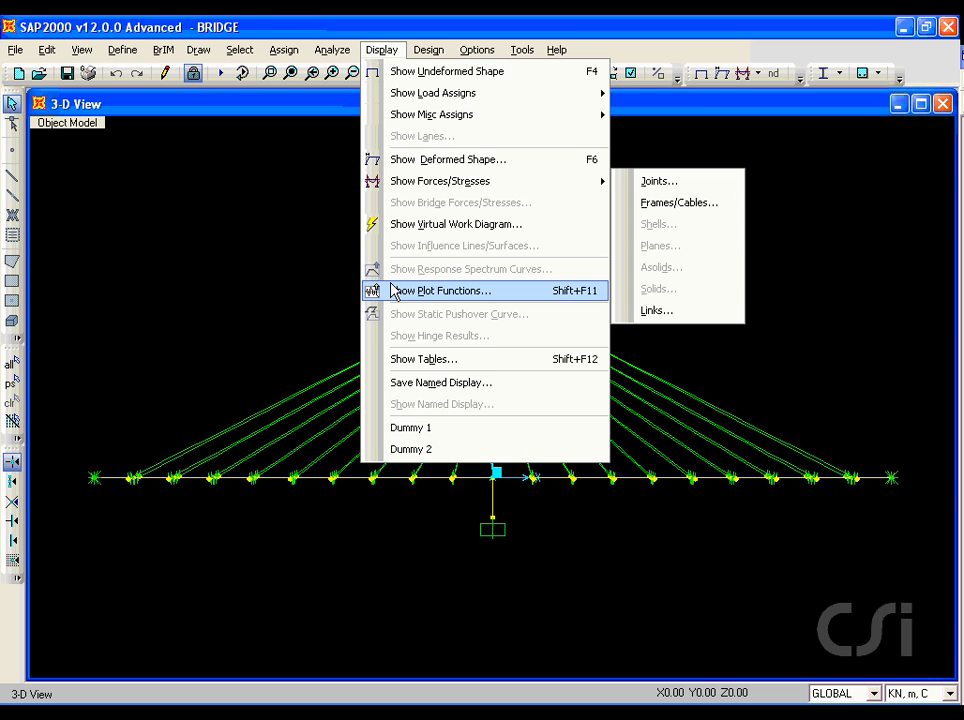
click(447, 292)
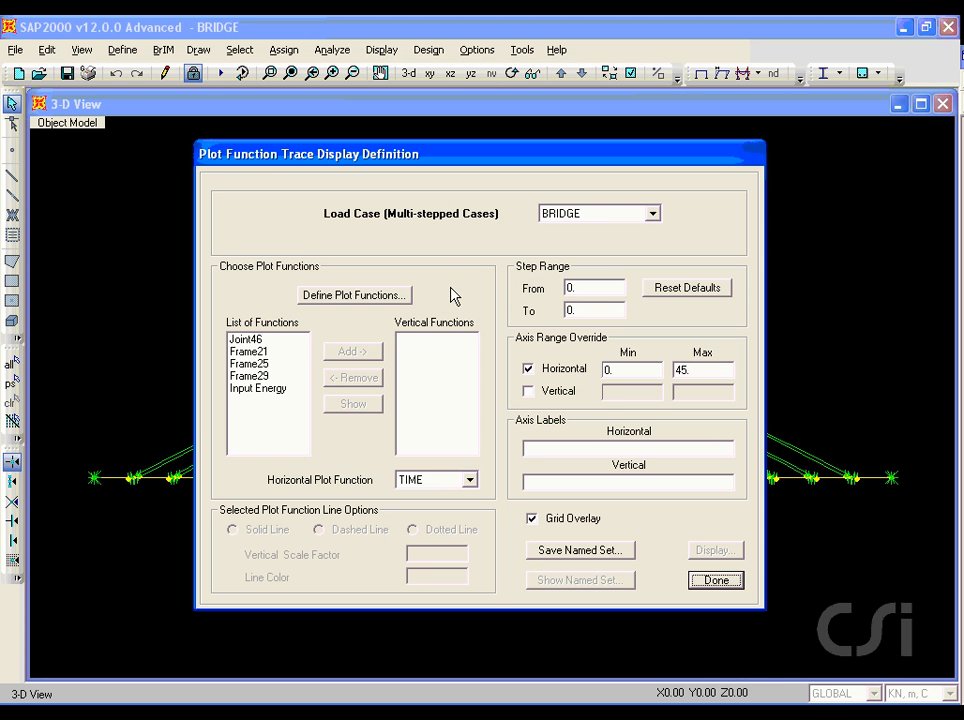
click(380, 296)
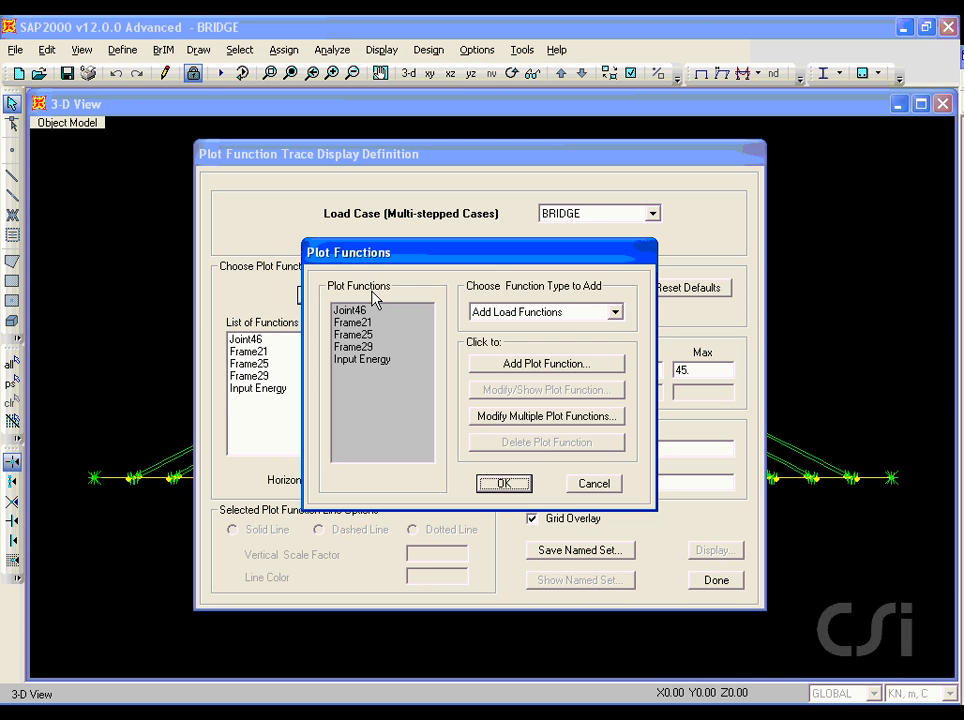
click(510, 316)
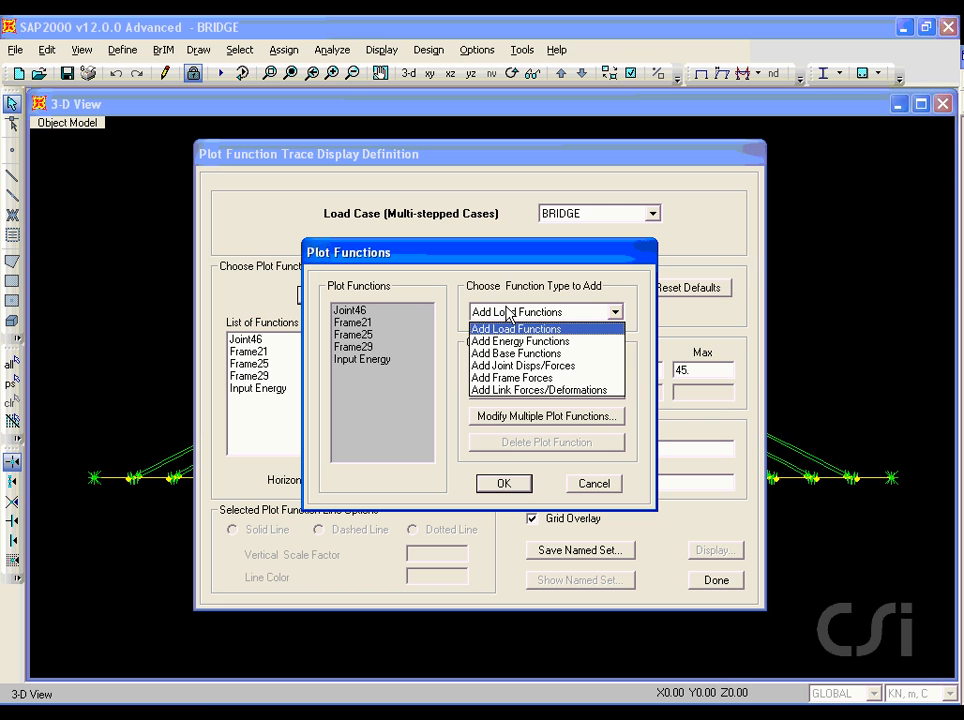
click(517, 378)
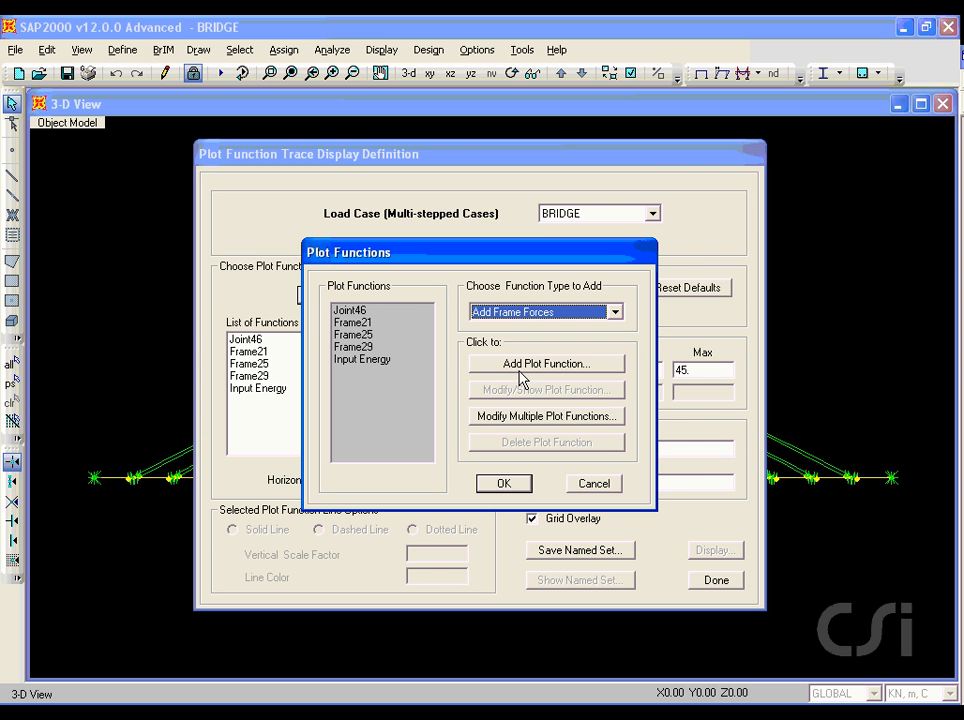
click(520, 365)
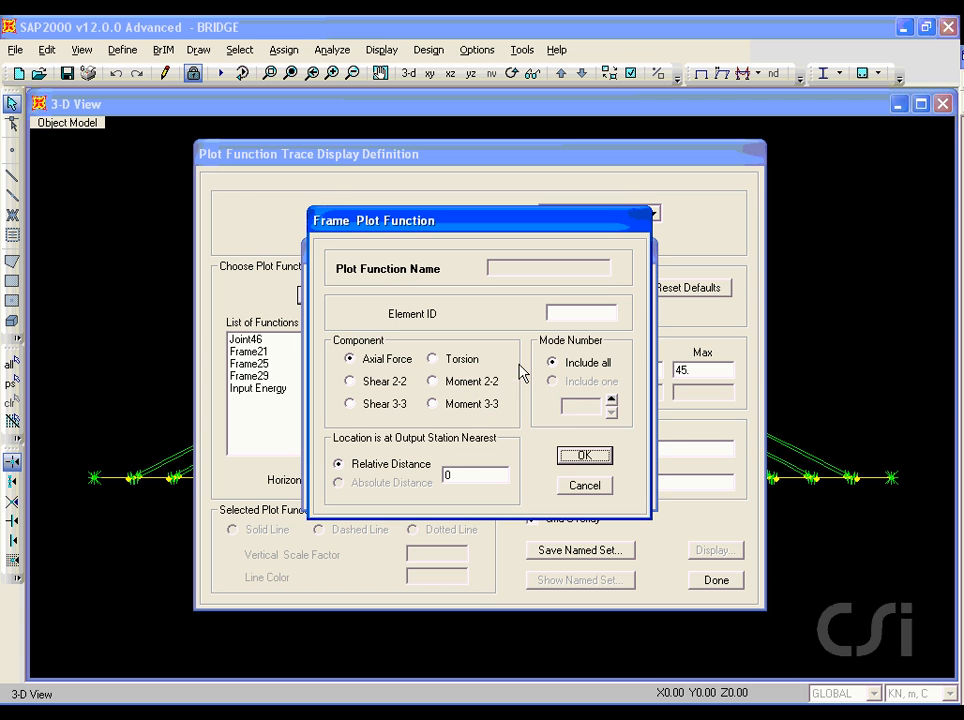
click(570, 316)
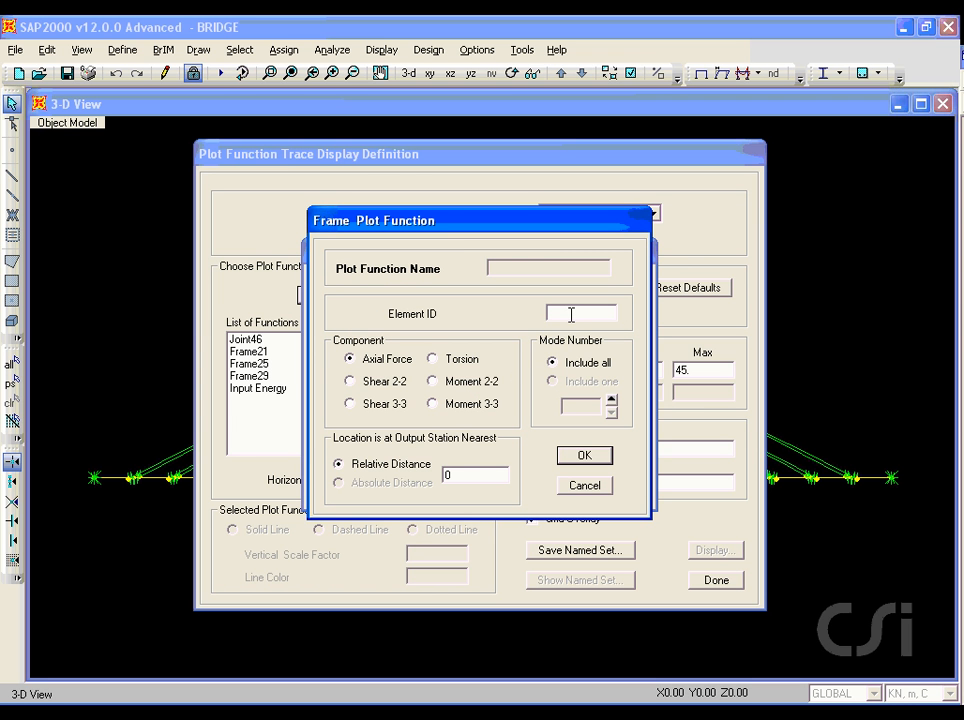
text(7)
click(432, 404)
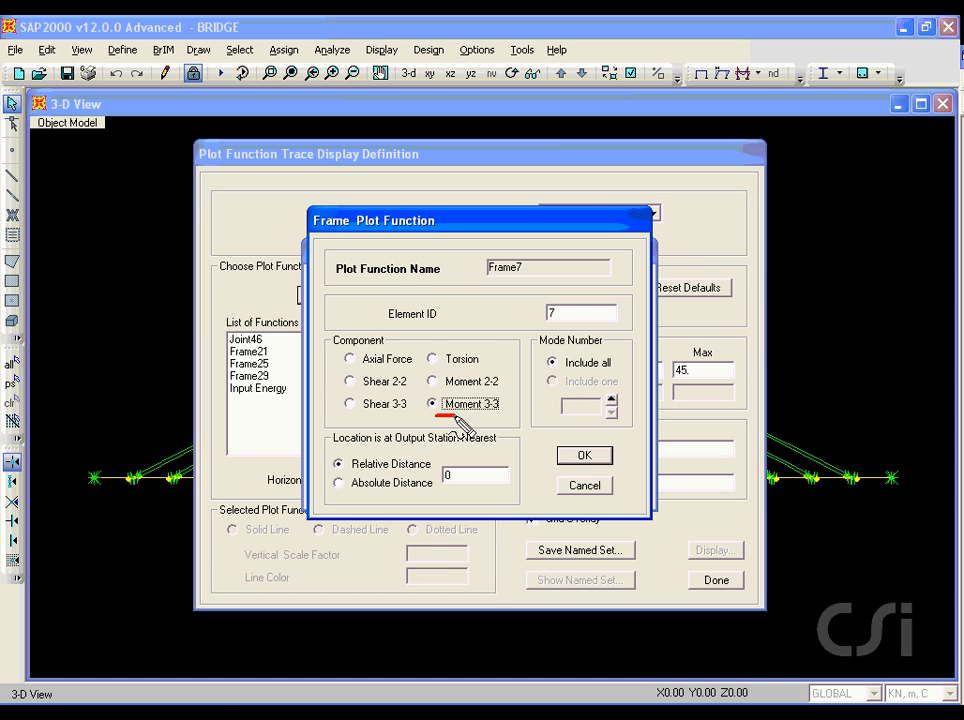
click(584, 456)
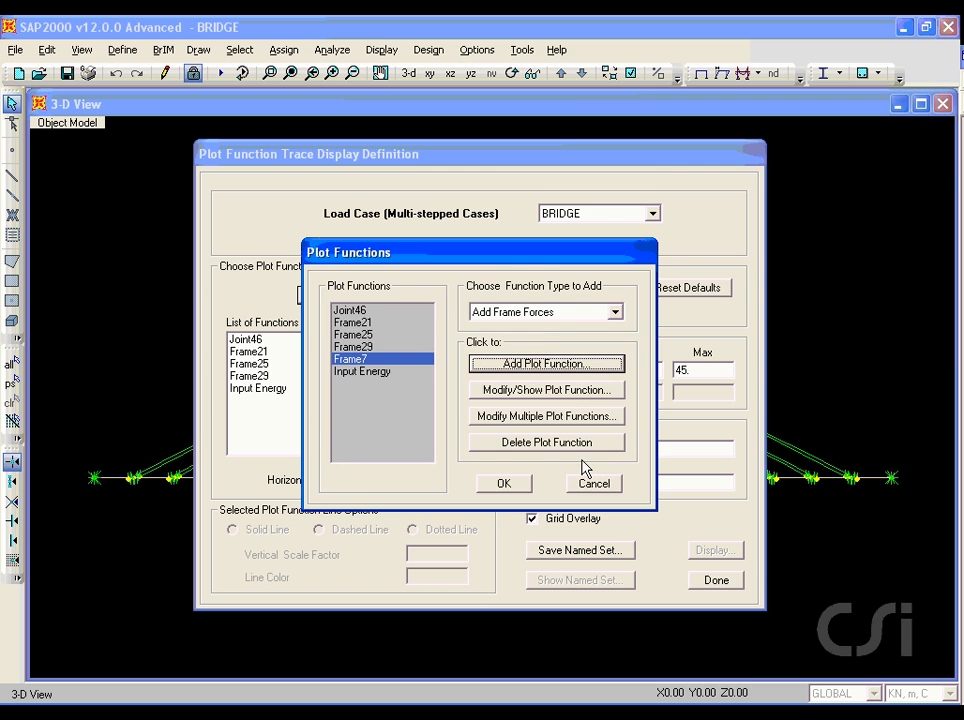
- Accept the plot functions list and add Frame7 to the vertical functions of the BRIDGE case trace
click(521, 484)
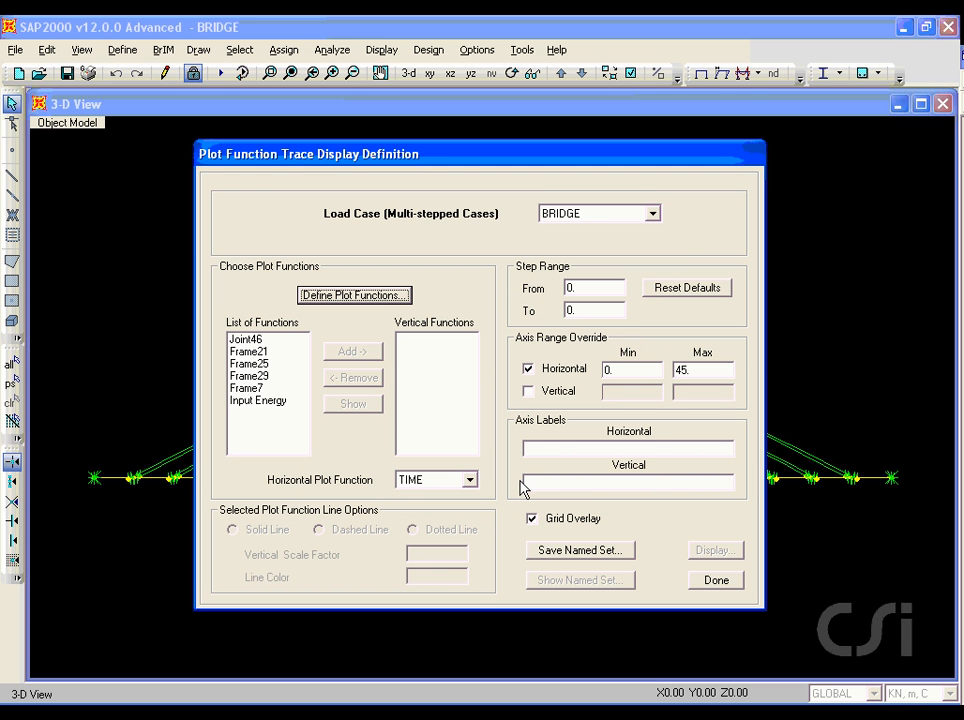
click(262, 389)
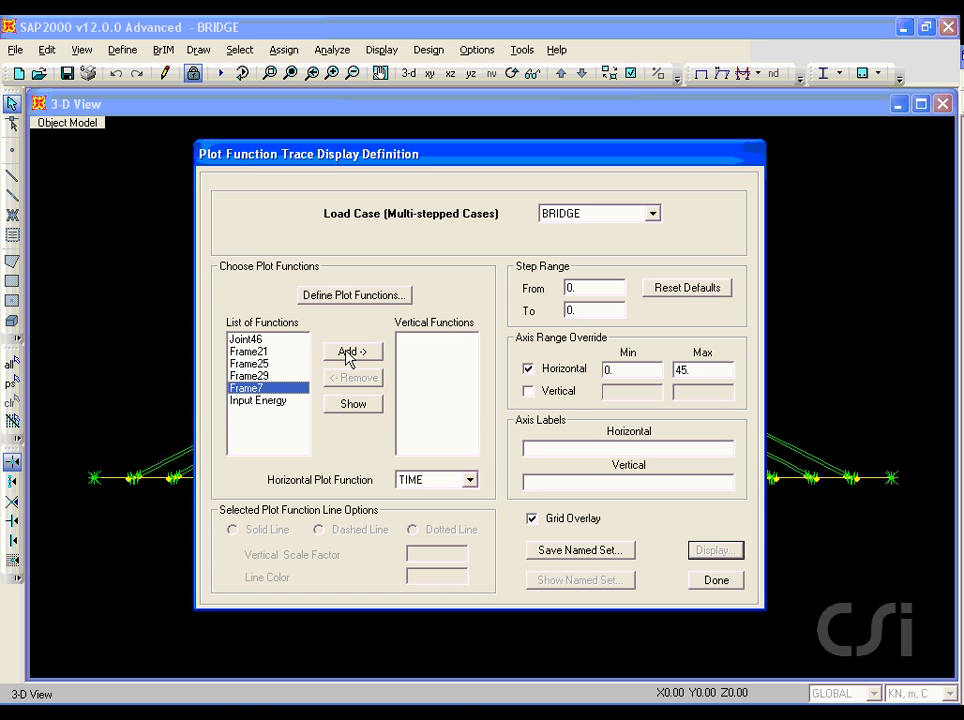
click(348, 355)
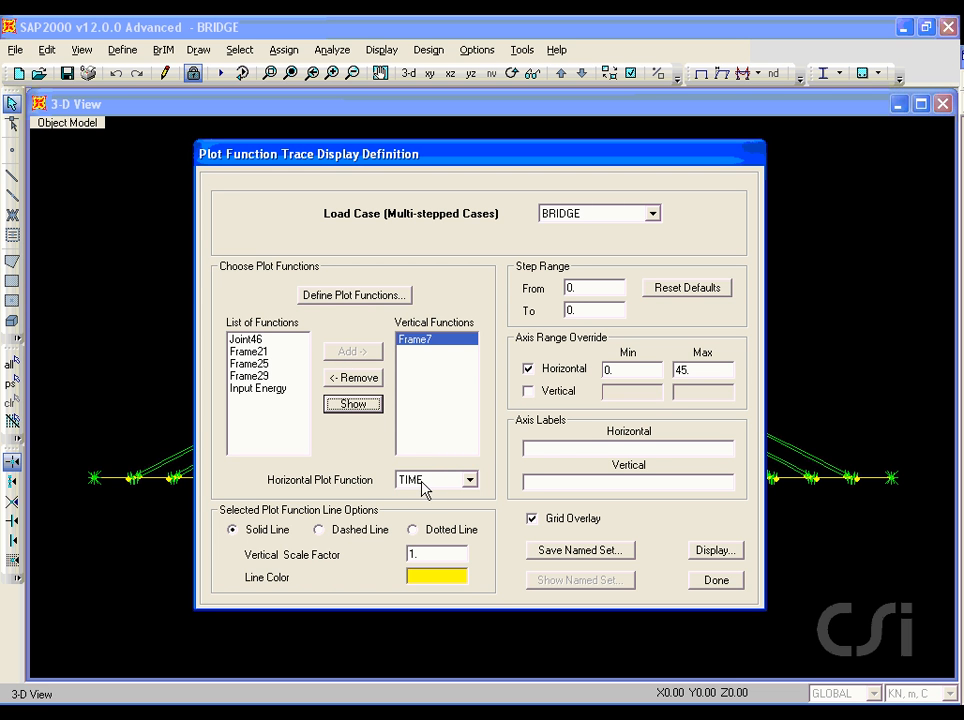
- Display the Frame7 moment against TIME with the horizontal axis maximum set to 300, and close the plot and its trace definition
double_click(686, 369)
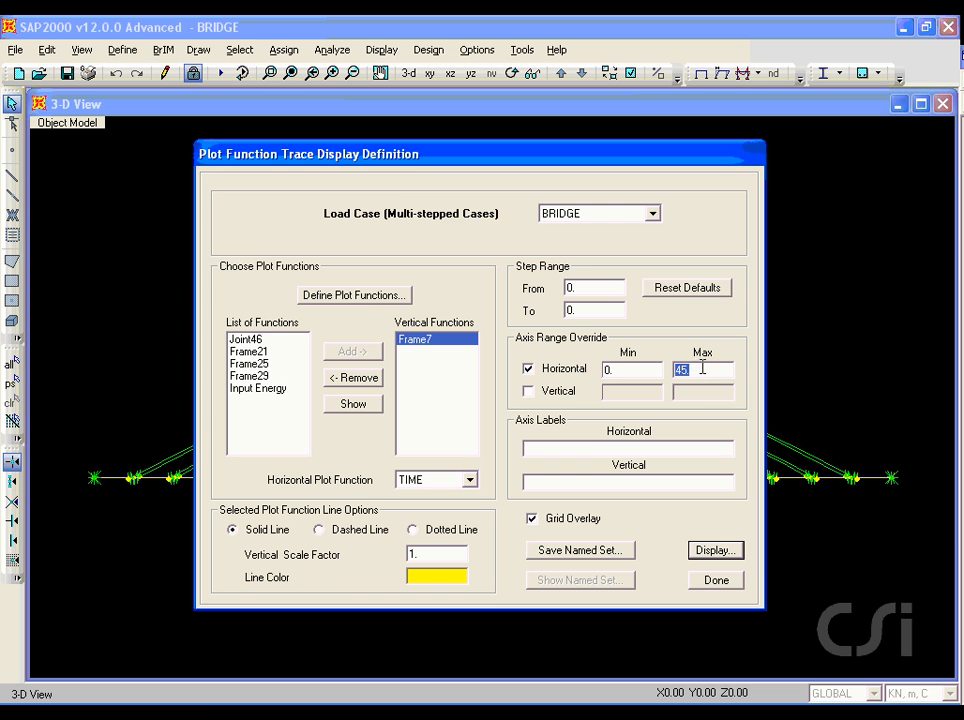
text(300)
click(720, 551)
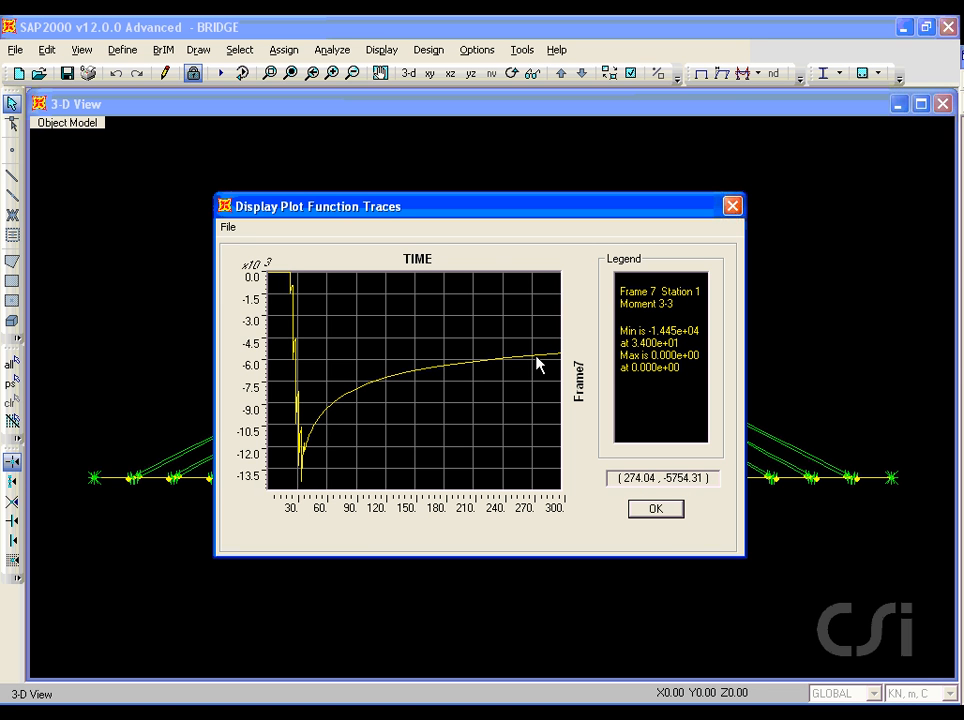
click(655, 510)
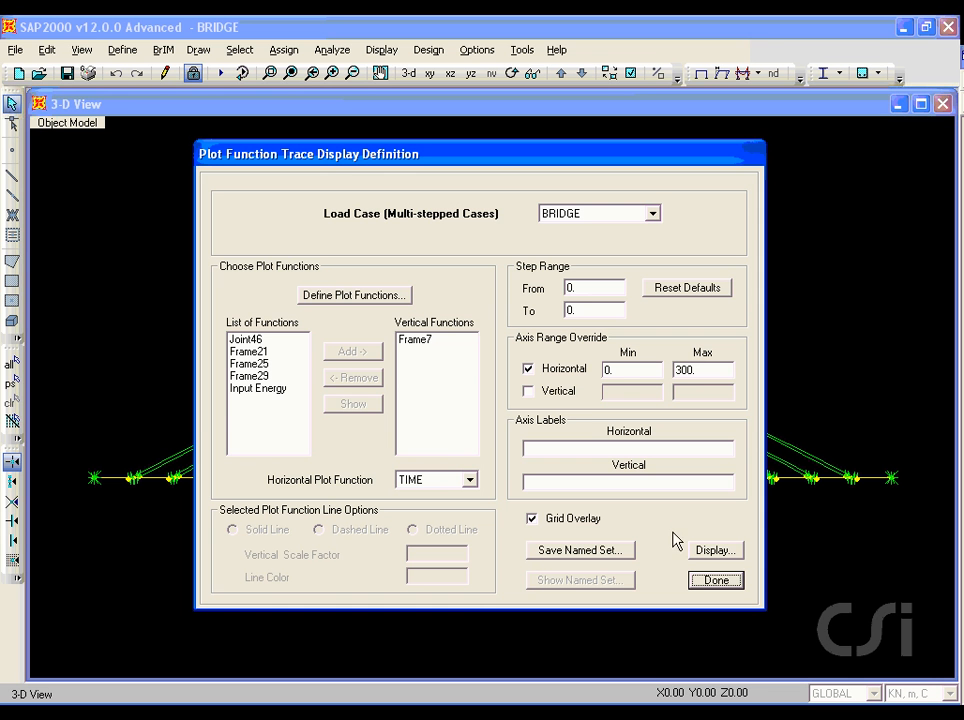
click(715, 581)
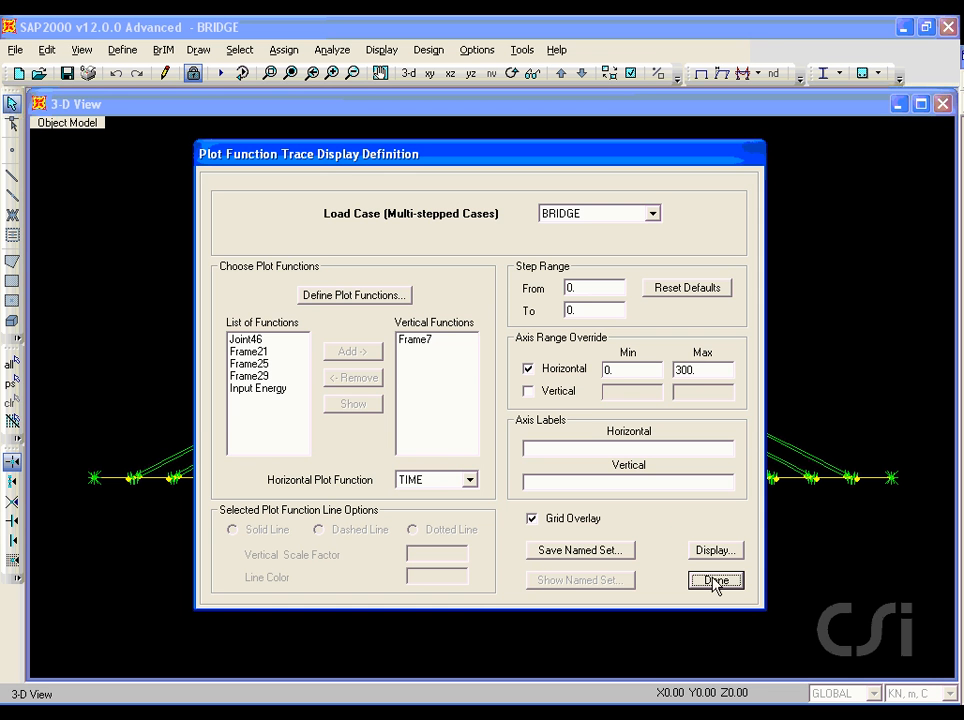